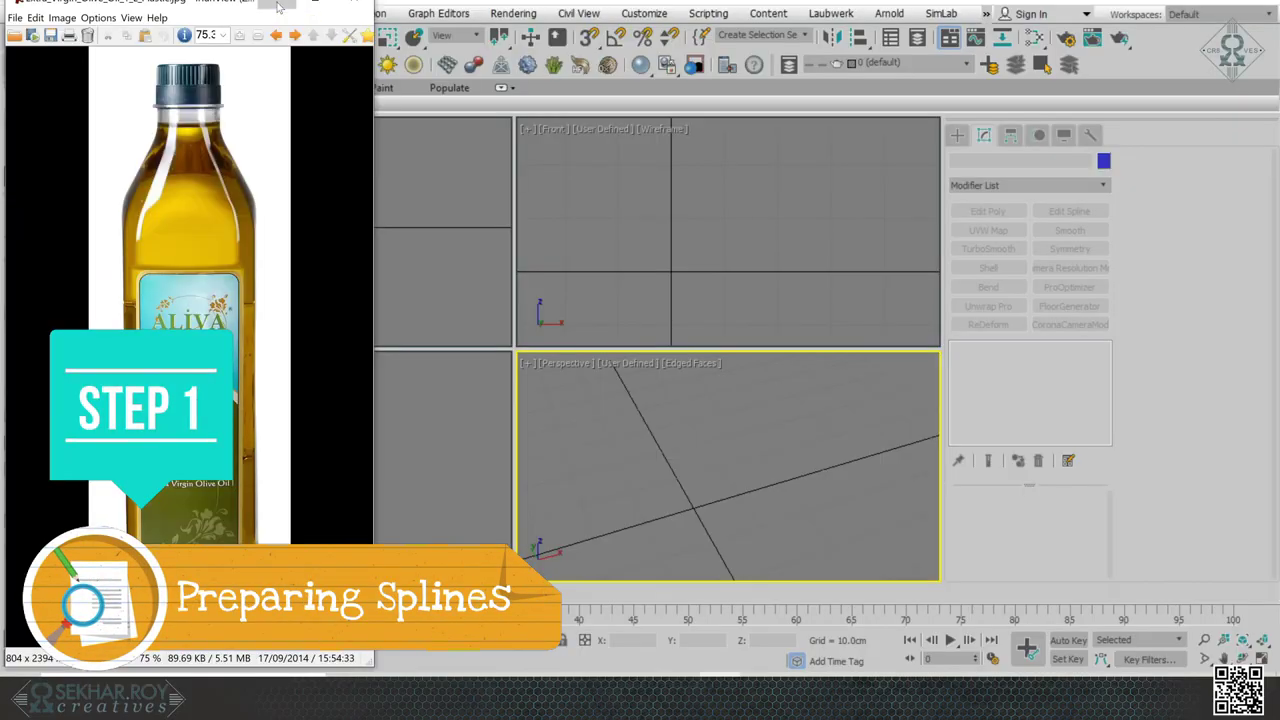
- Create a rectangle spline at the origin in the Front view with 22 cm length, 22 cm width and 0 cm corner radius
{"action": "left_click", "coordinate": [667, 257]}
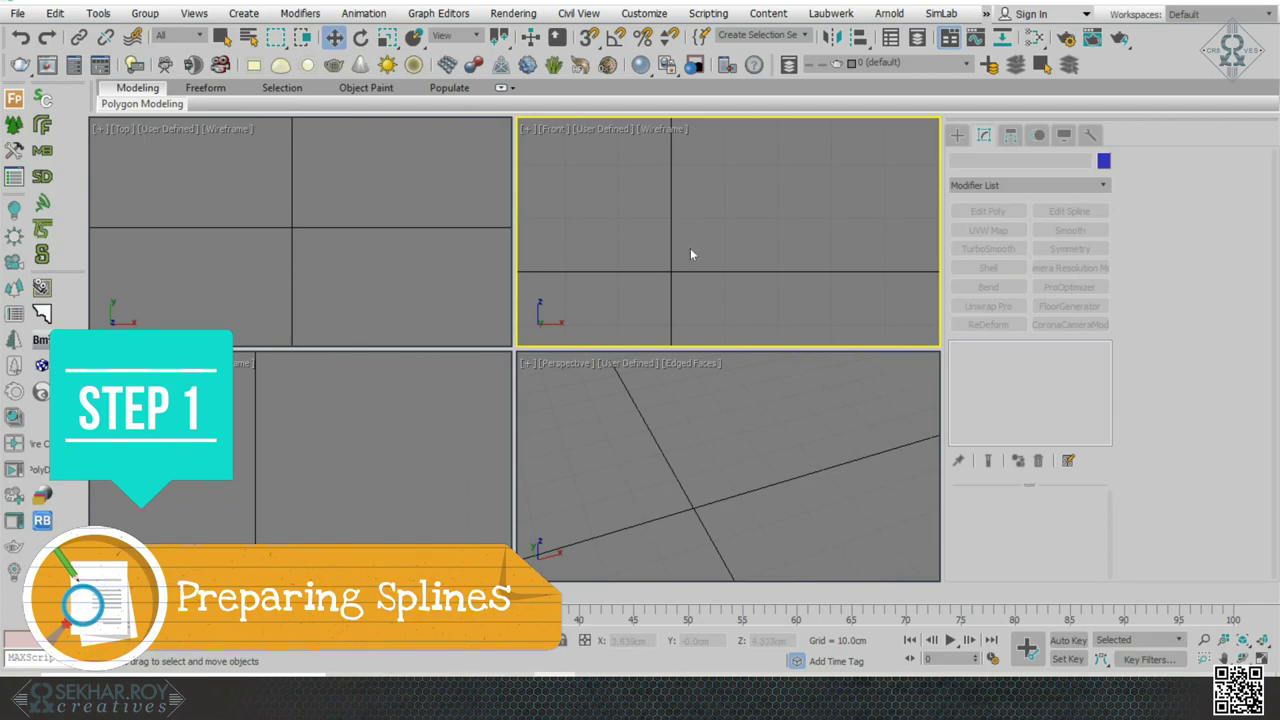
{"action": "left_click", "coordinate": [957, 136]}
{"action": "left_click", "coordinate": [1060, 252]}
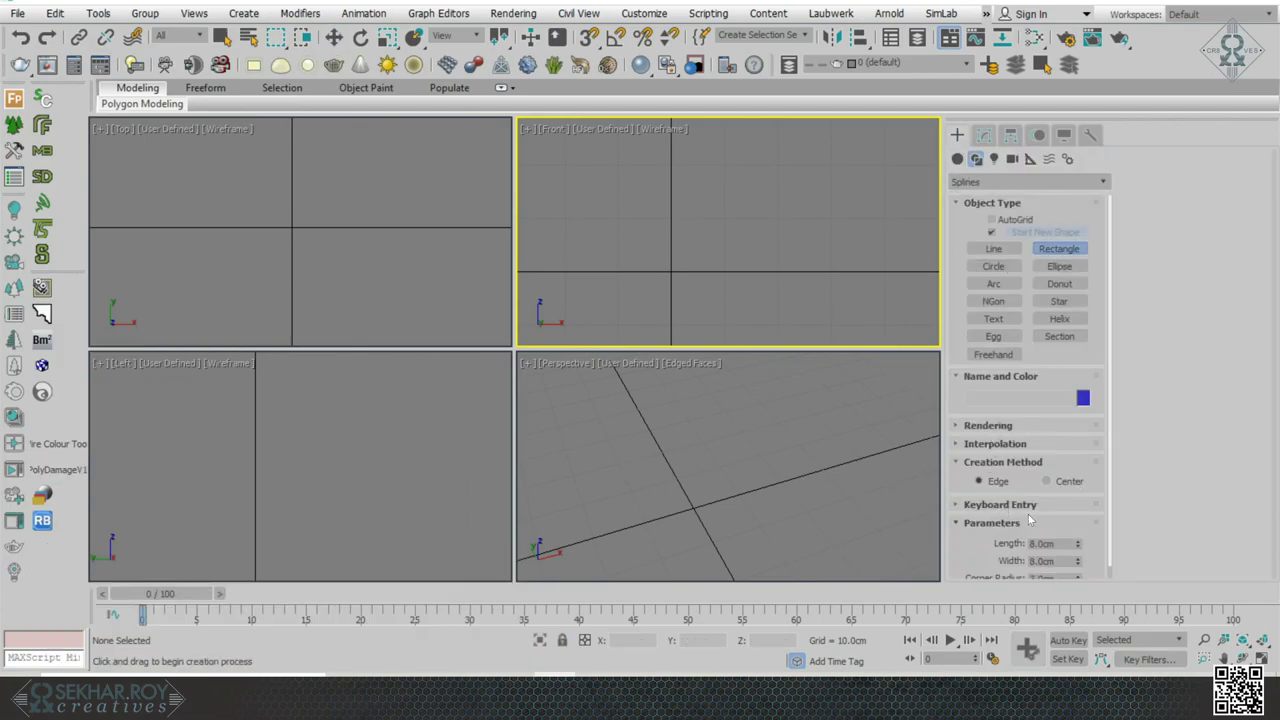
{"action": "left_click", "coordinate": [1000, 504]}
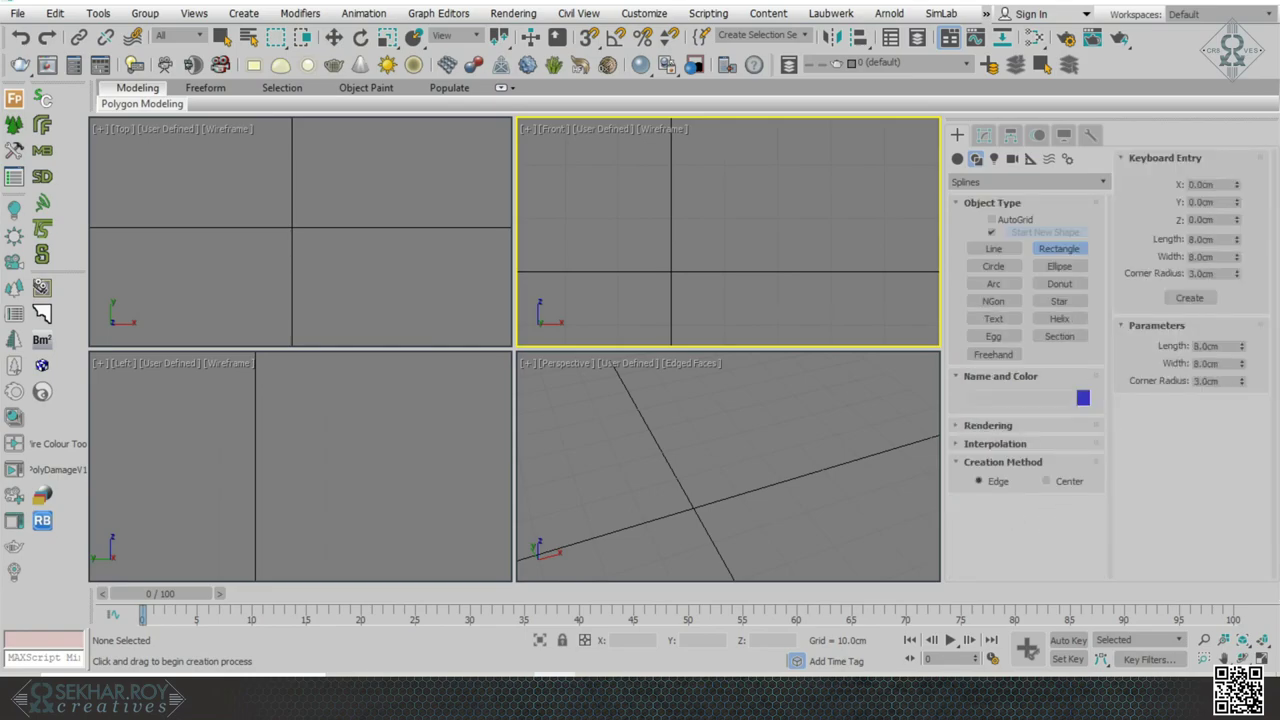
{"action": "double_click", "coordinate": [1200, 240]}
{"action": "type", "text": "22"}
{"action": "key", "text": "Tab"}
{"action": "type", "text": "22"}
{"action": "key", "text": "Tab"}
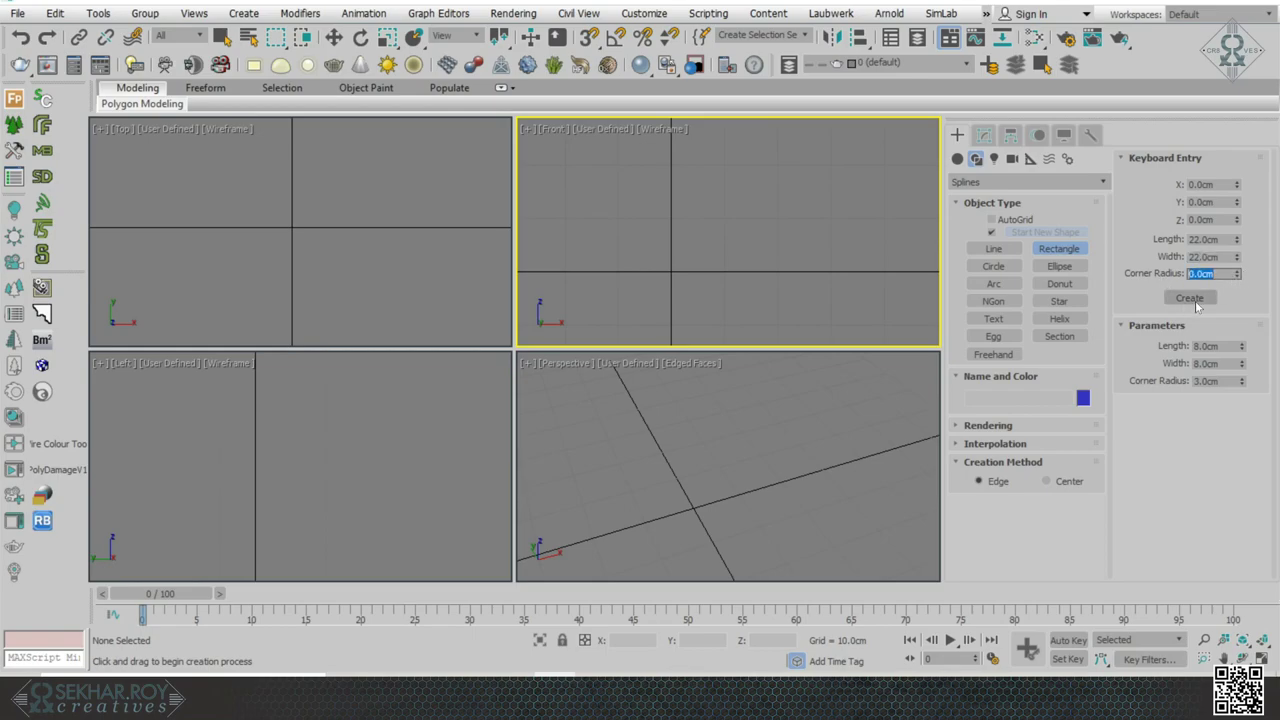
{"action": "left_click", "coordinate": [1190, 298]}
{"action": "key", "text": "w"}
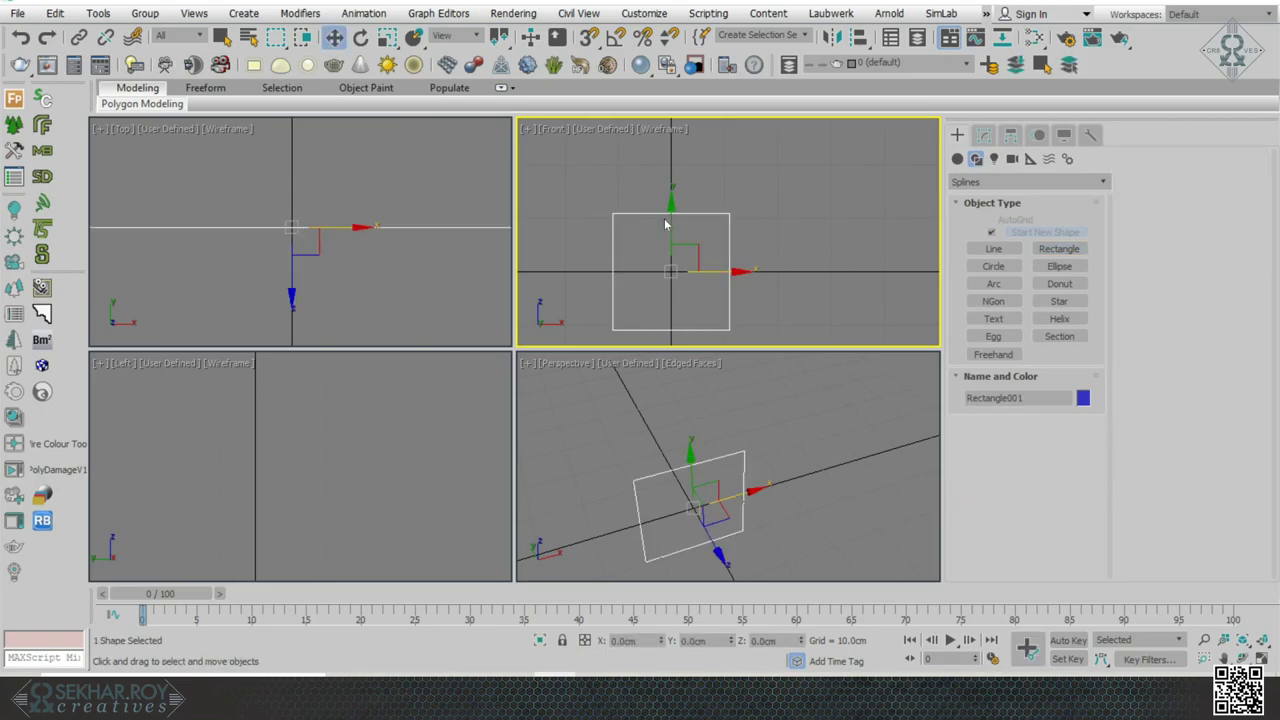
- Raise the rectangle until its lower edge rests on the ground line in the Front view, and deselect it
{"action": "left_click_drag", "start_coordinate": [666, 226], "coordinate": [672, 170]}
{"action": "left_click", "coordinate": [725, 219]}
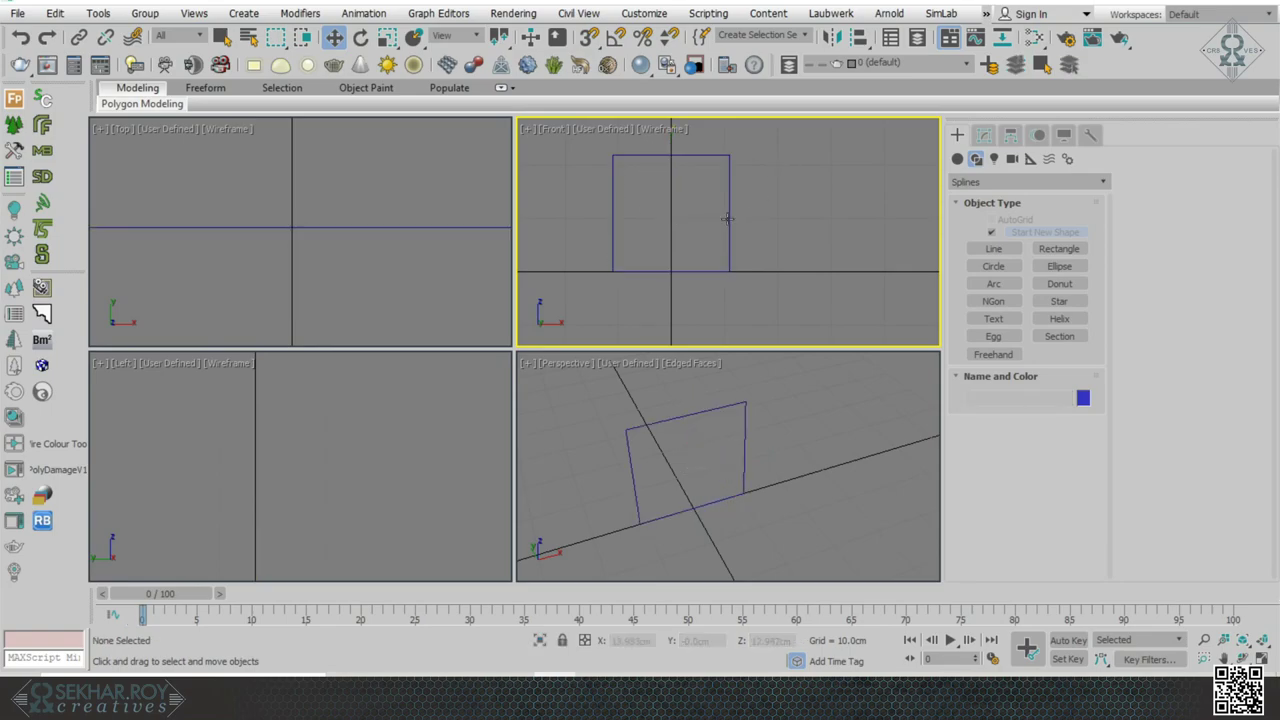
{"action": "right_click", "coordinate": [806, 224]}
{"action": "left_click", "coordinate": [759, 253]}
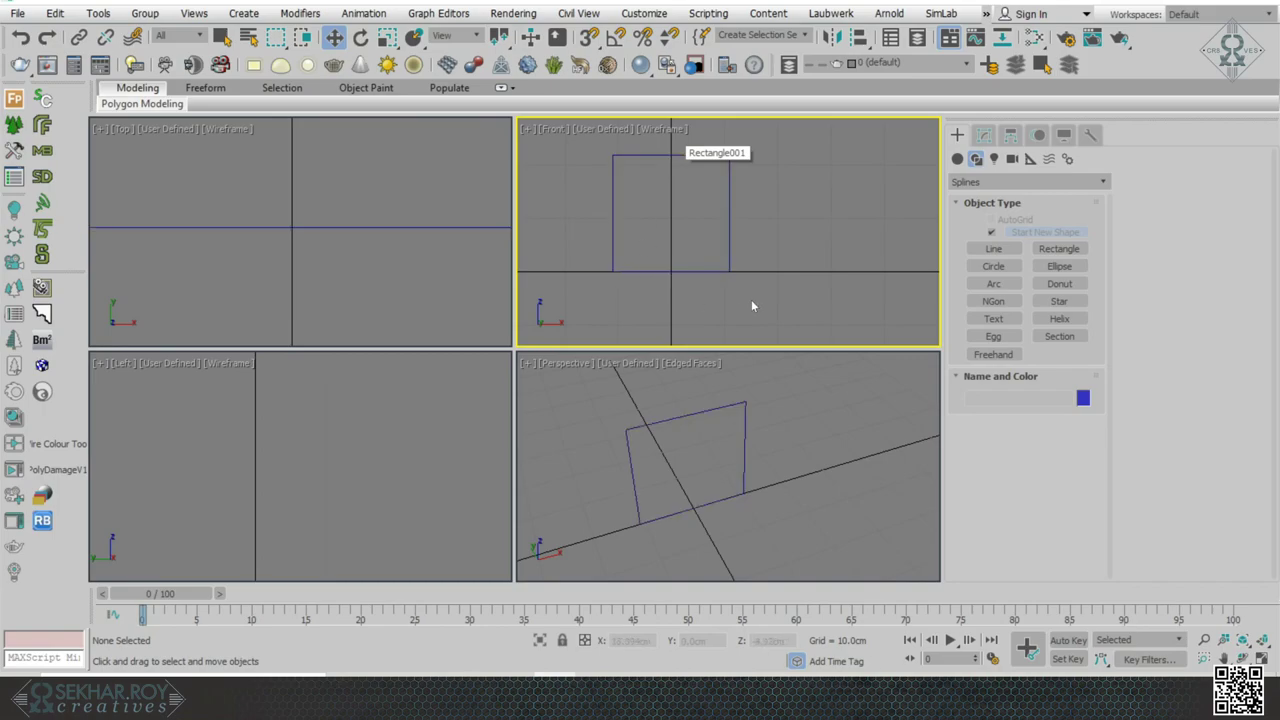
- Turn on snapping and check which snap types are enabled in the grid and snap settings
{"action": "left_click", "coordinate": [587, 38]}
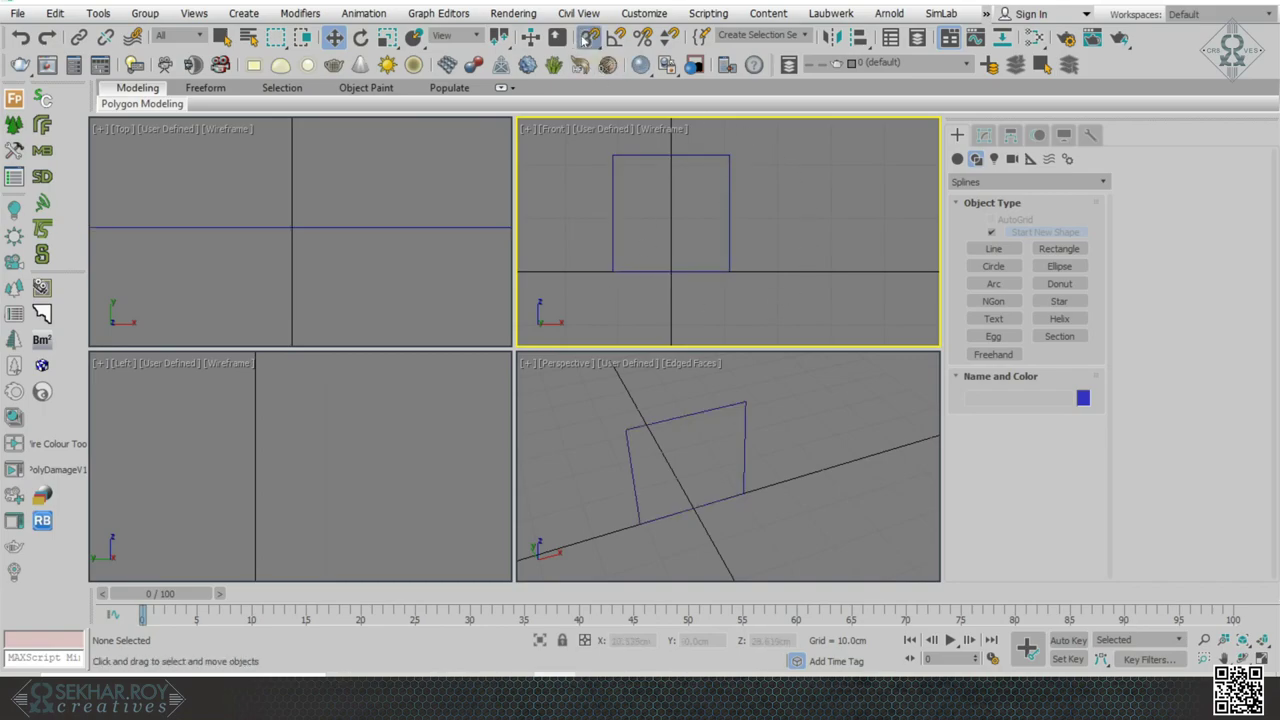
{"action": "right_click", "coordinate": [587, 38]}
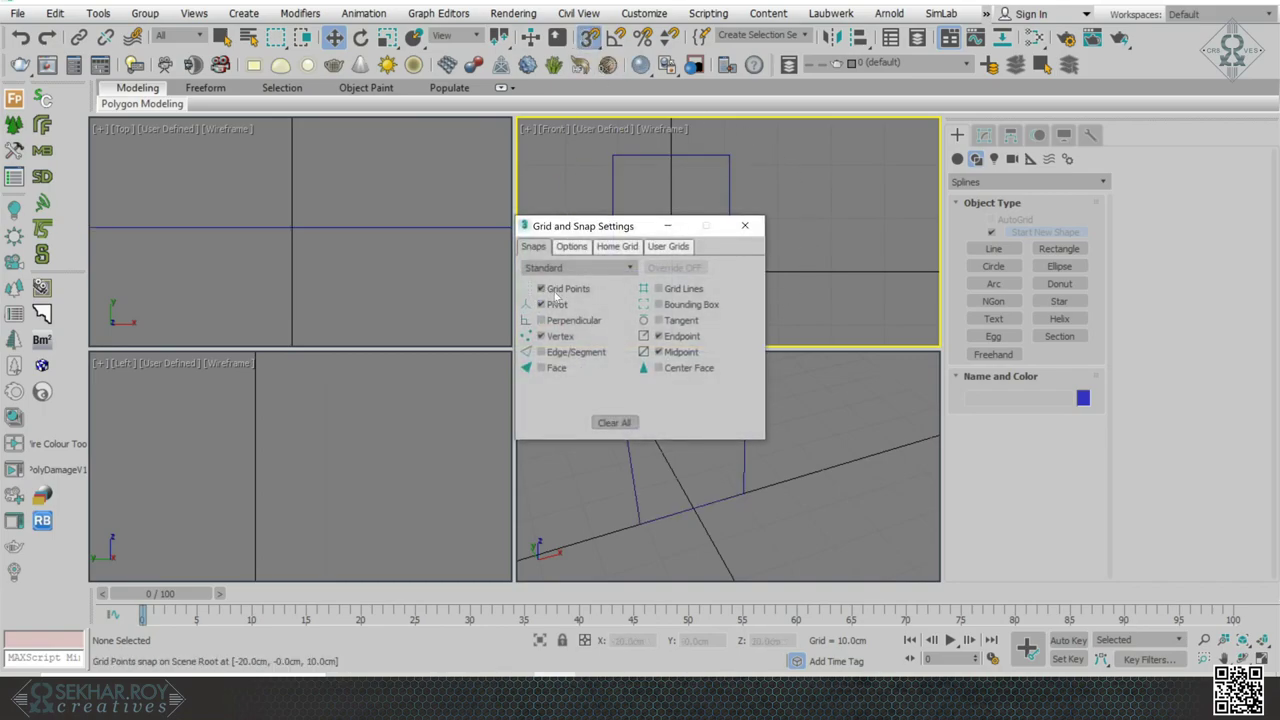
{"action": "left_click", "coordinate": [744, 225]}
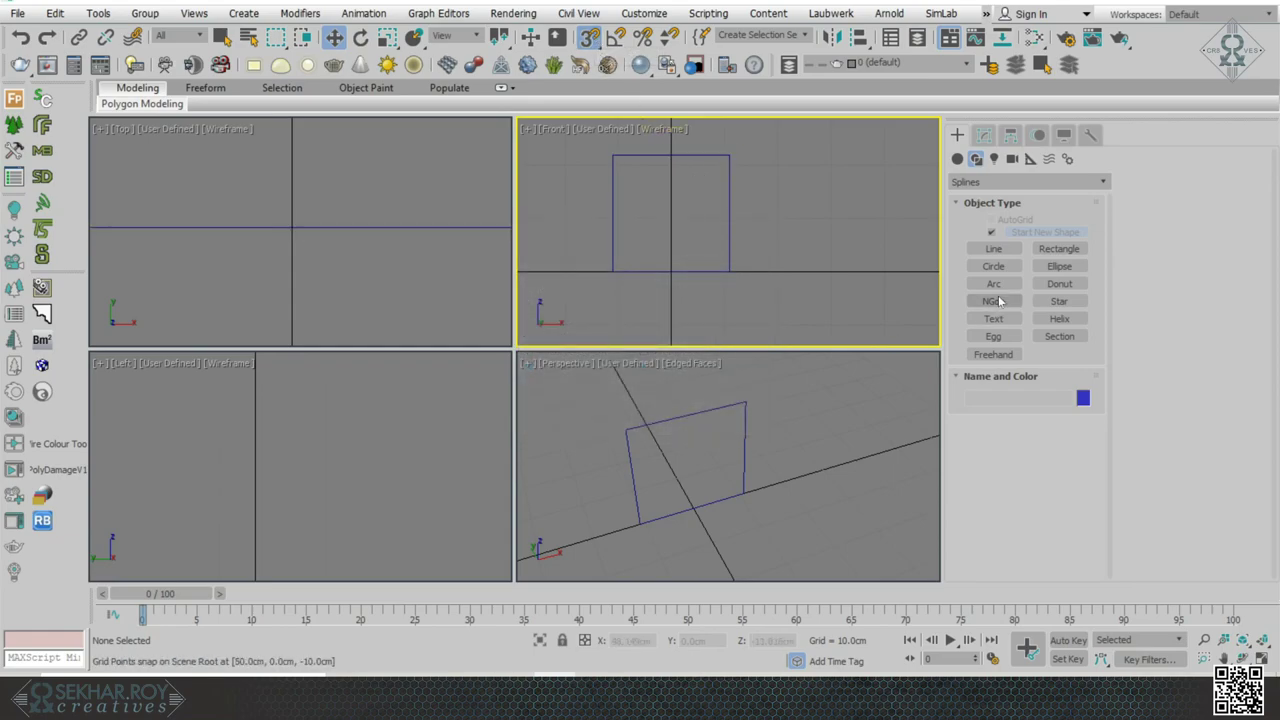
- Draw a straight vertical line in the Front view from the rectangle's lower-edge midpoint to its upper-edge midpoint
{"action": "left_click", "coordinate": [993, 249]}
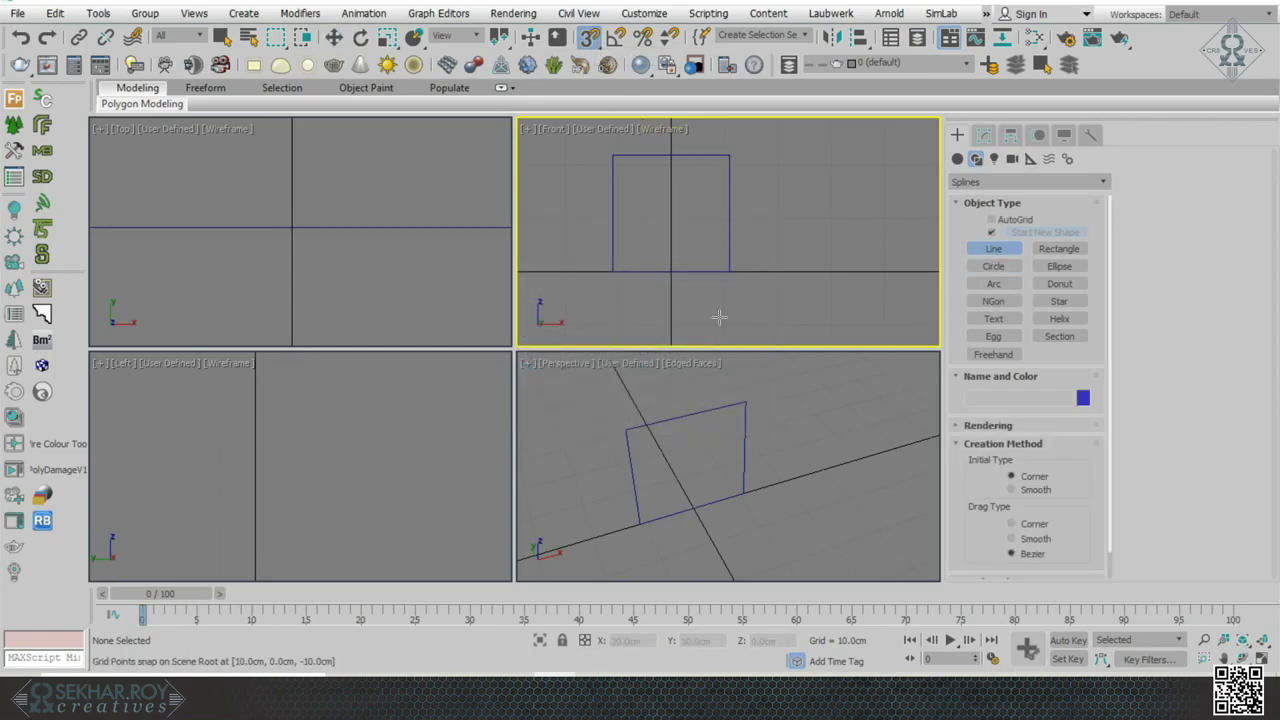
{"action": "left_click", "coordinate": [670, 271]}
{"action": "left_click", "coordinate": [670, 155]}
{"action": "right_click", "coordinate": [686, 413]}
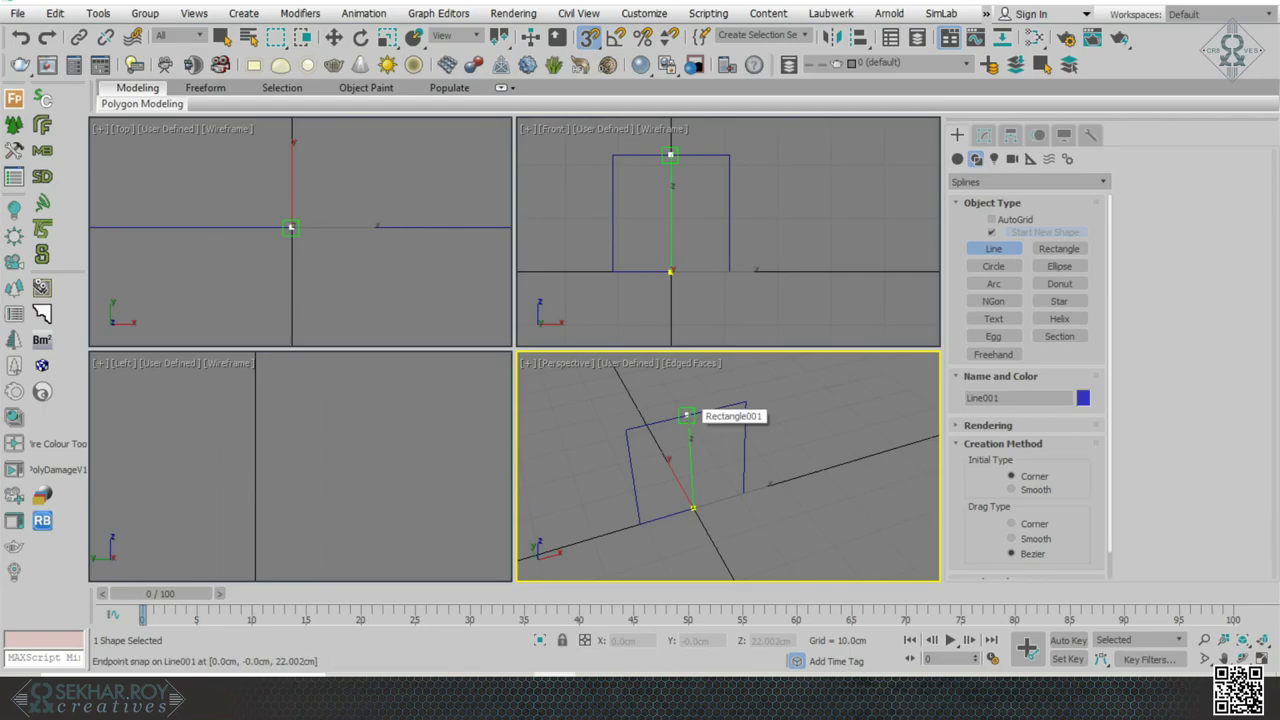
{"action": "key", "text": "w"}
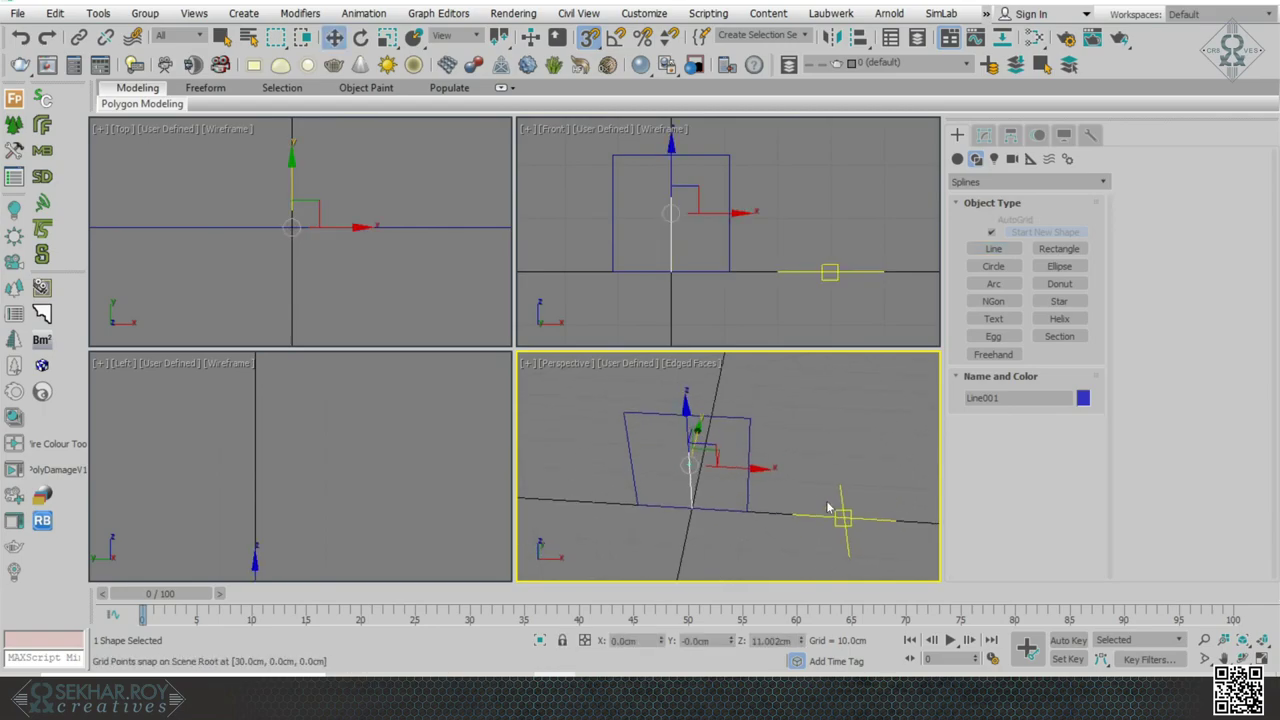
- Delete the 22 cm guide rectangle and keep the vertical line
{"action": "middle_click_drag", "start_coordinate": [828, 507], "coordinate": [826, 507], "text": "alt"}
{"action": "scroll", "coordinate": [828, 507], "scroll_direction": "up", "scroll_amount": 3}
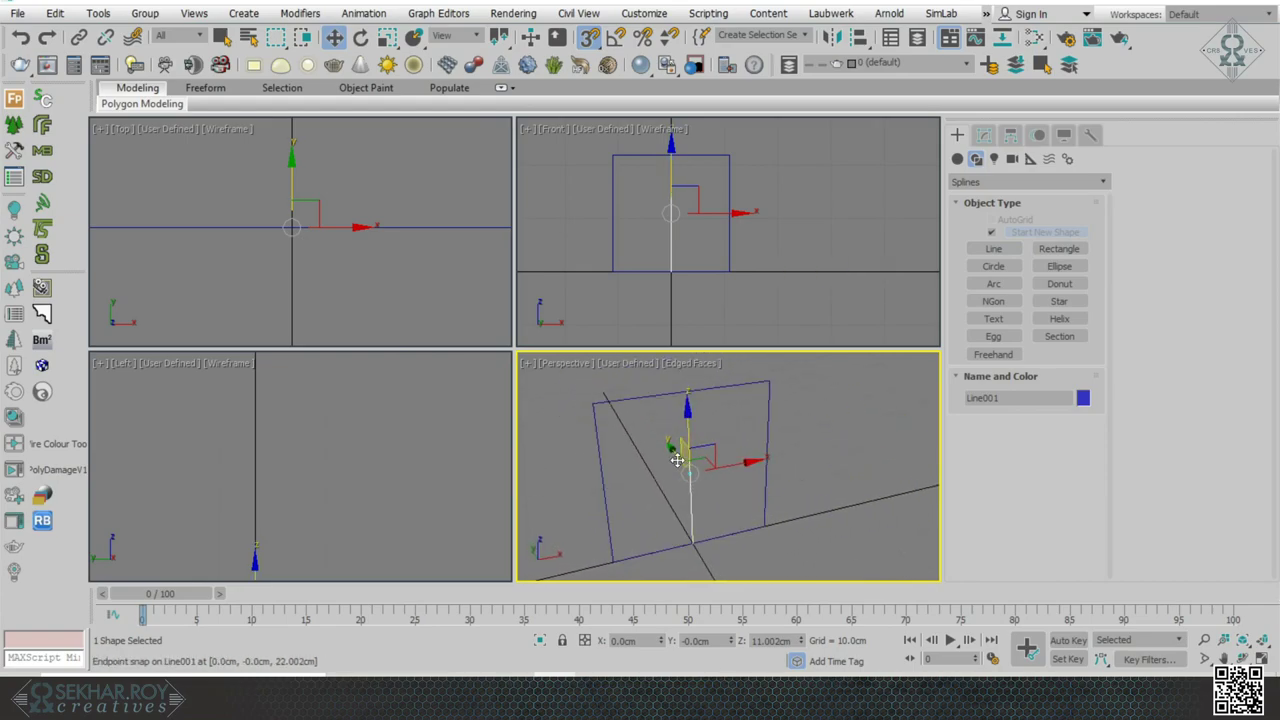
{"action": "left_click_drag", "start_coordinate": [677, 459], "coordinate": [785, 420]}
{"action": "left_click", "coordinate": [755, 162]}
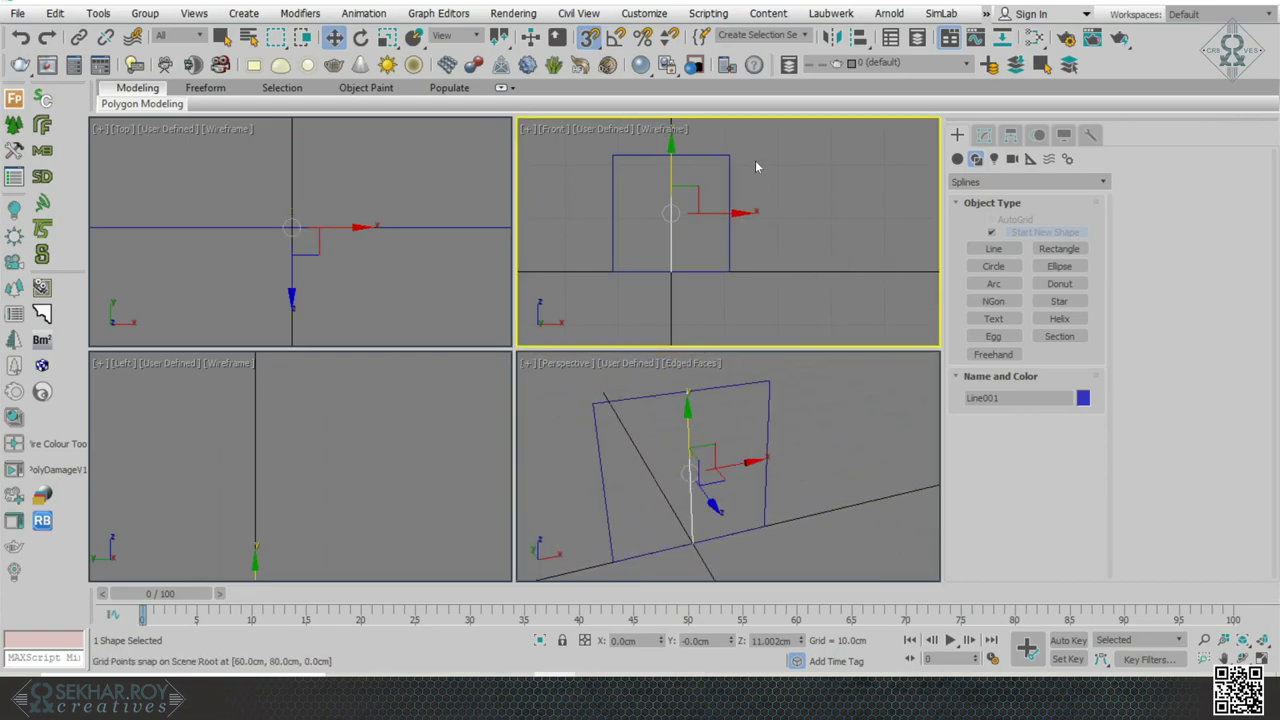
{"action": "left_click", "coordinate": [728, 174]}
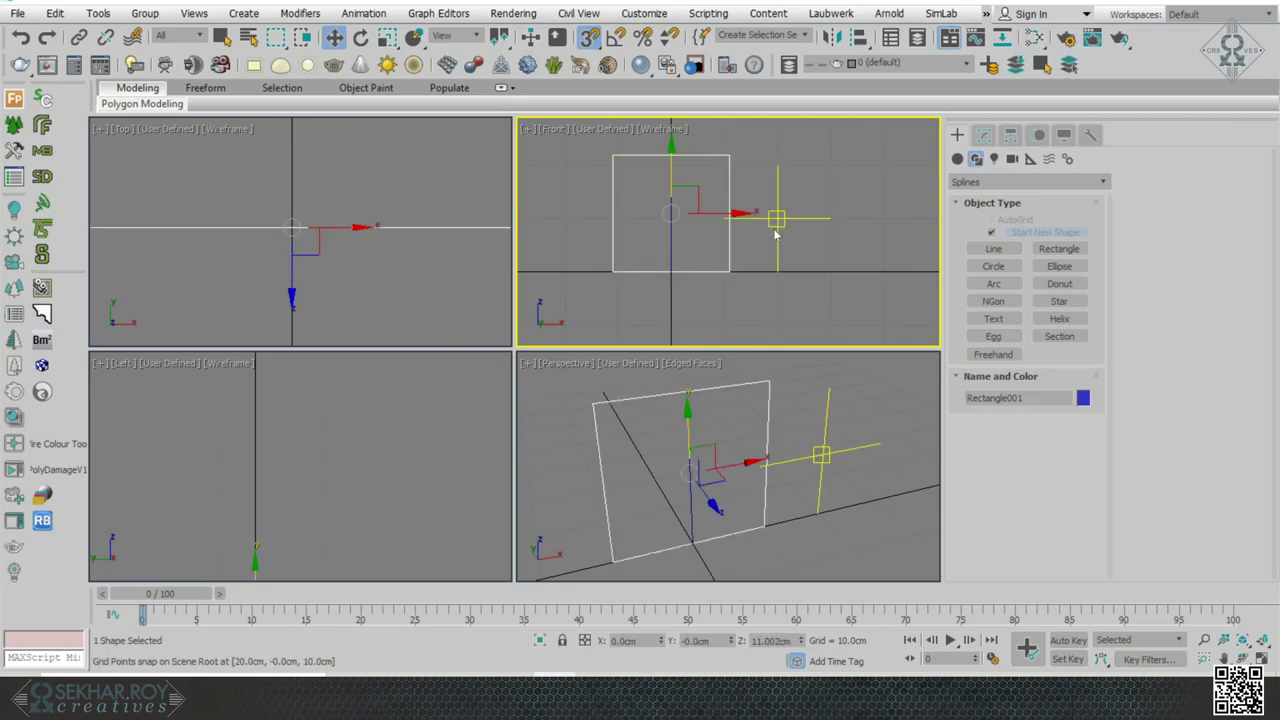
{"action": "key", "text": "Delete"}
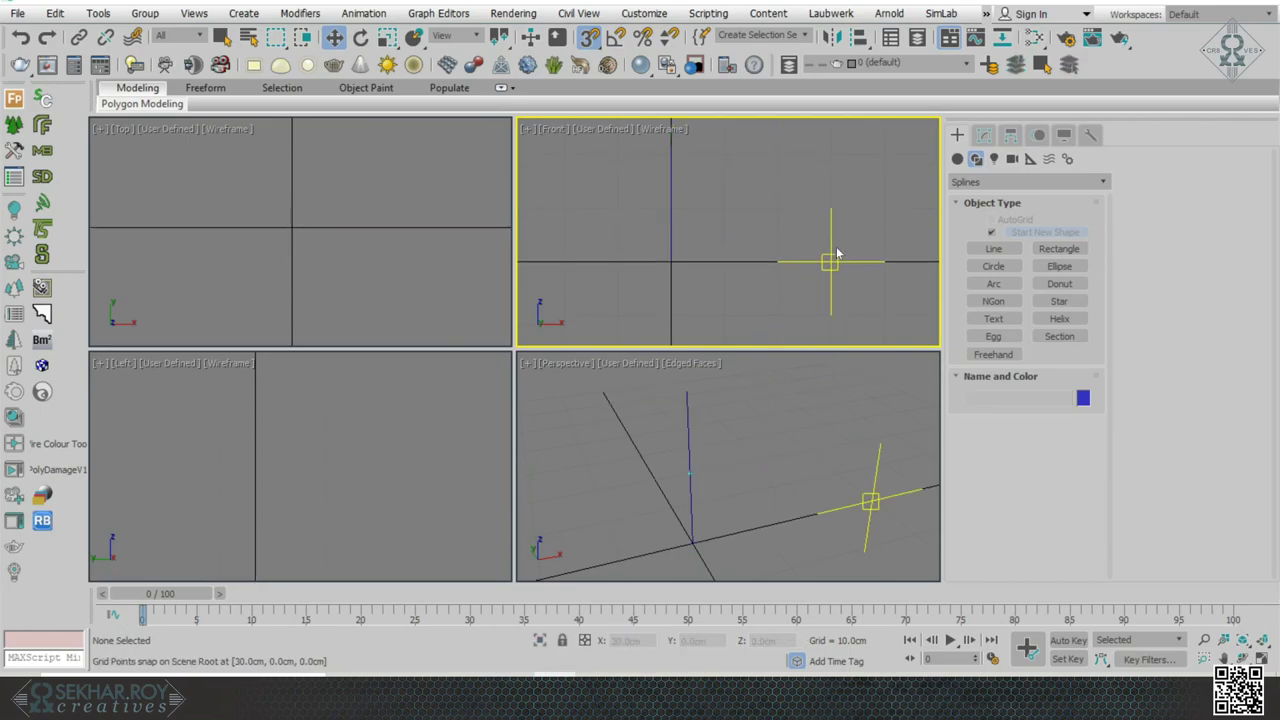
- Create a rounded rectangle at the origin in the Top view with 8 cm length, 8 cm width and 2.5 cm corner radius
{"action": "left_click", "coordinate": [1059, 248]}
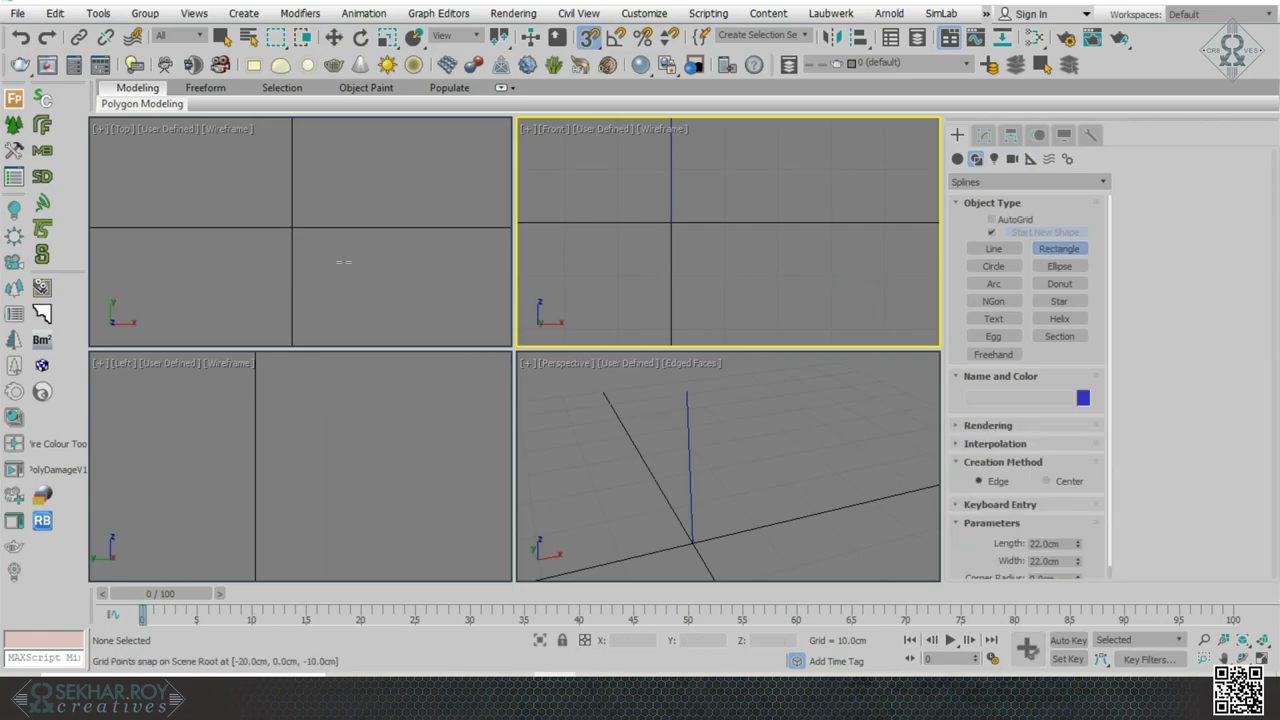
{"action": "left_click", "coordinate": [348, 253]}
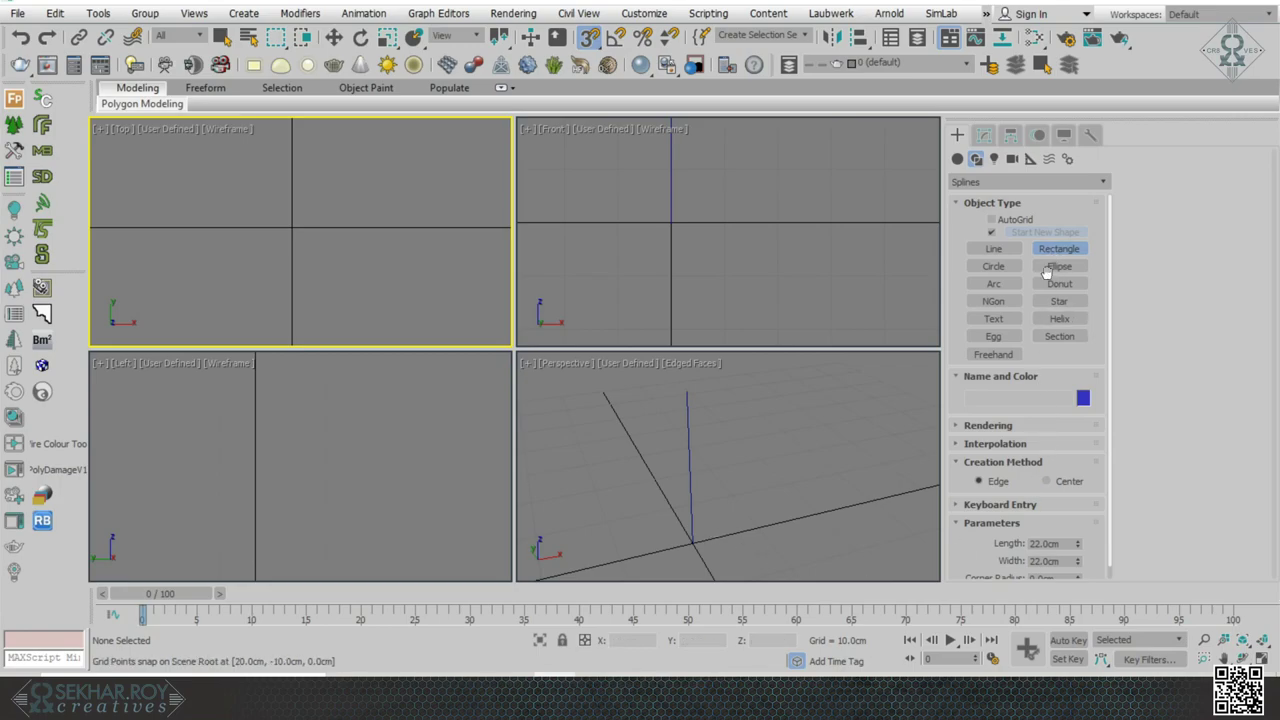
{"action": "left_click", "coordinate": [1016, 508]}
{"action": "left_click", "coordinate": [1205, 240]}
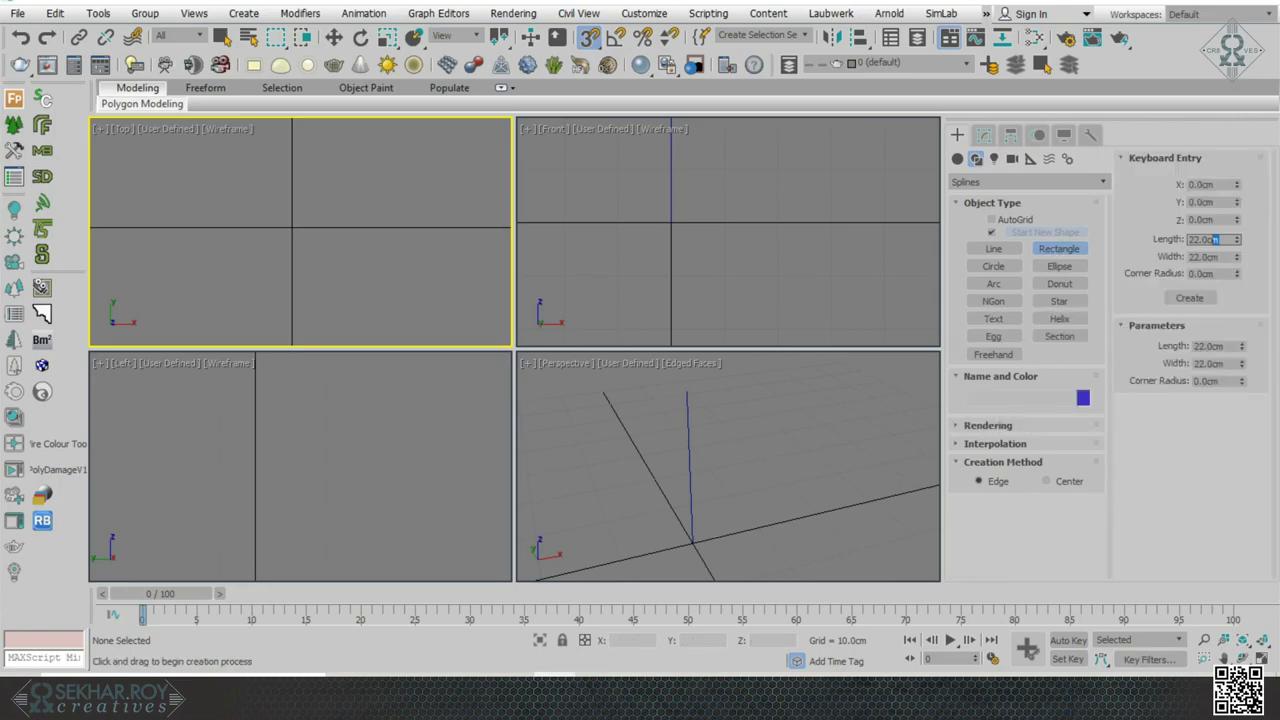
{"action": "type", "text": "8"}
{"action": "key", "text": "Tab"}
{"action": "type", "text": "8"}
{"action": "key", "text": "Tab"}
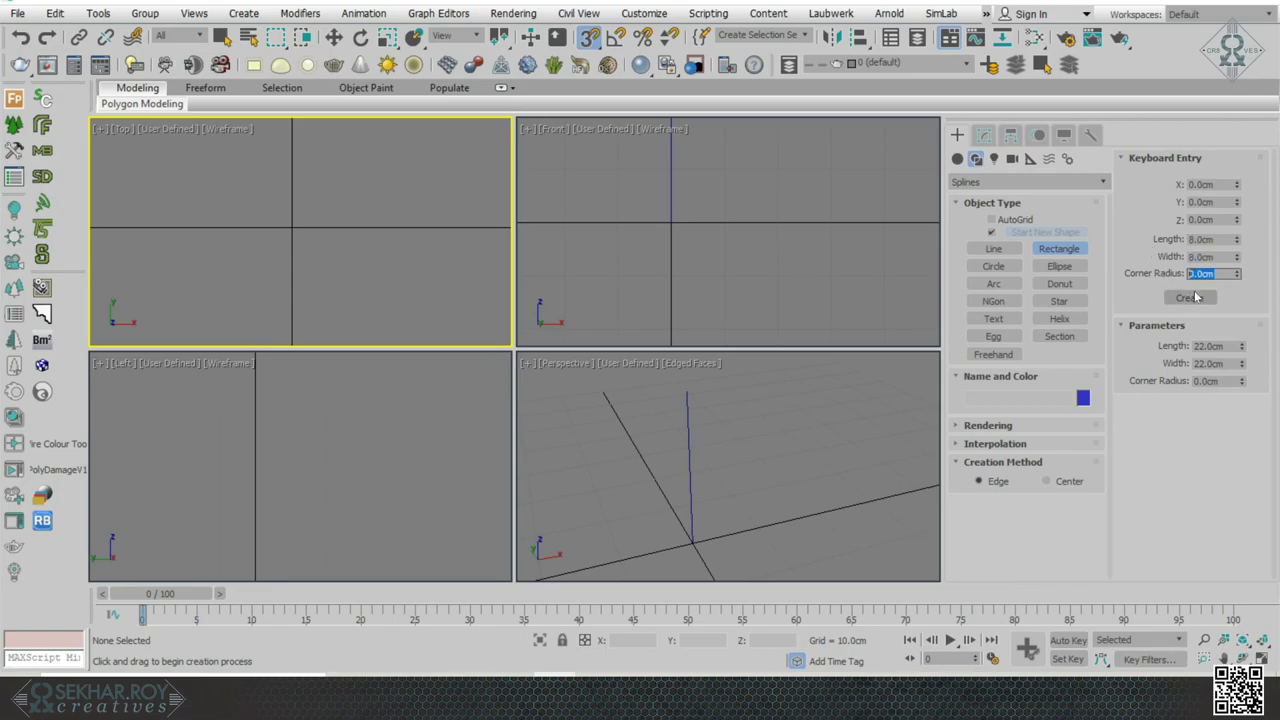
{"action": "type", "text": "2.5"}
{"action": "left_click", "coordinate": [1193, 298]}
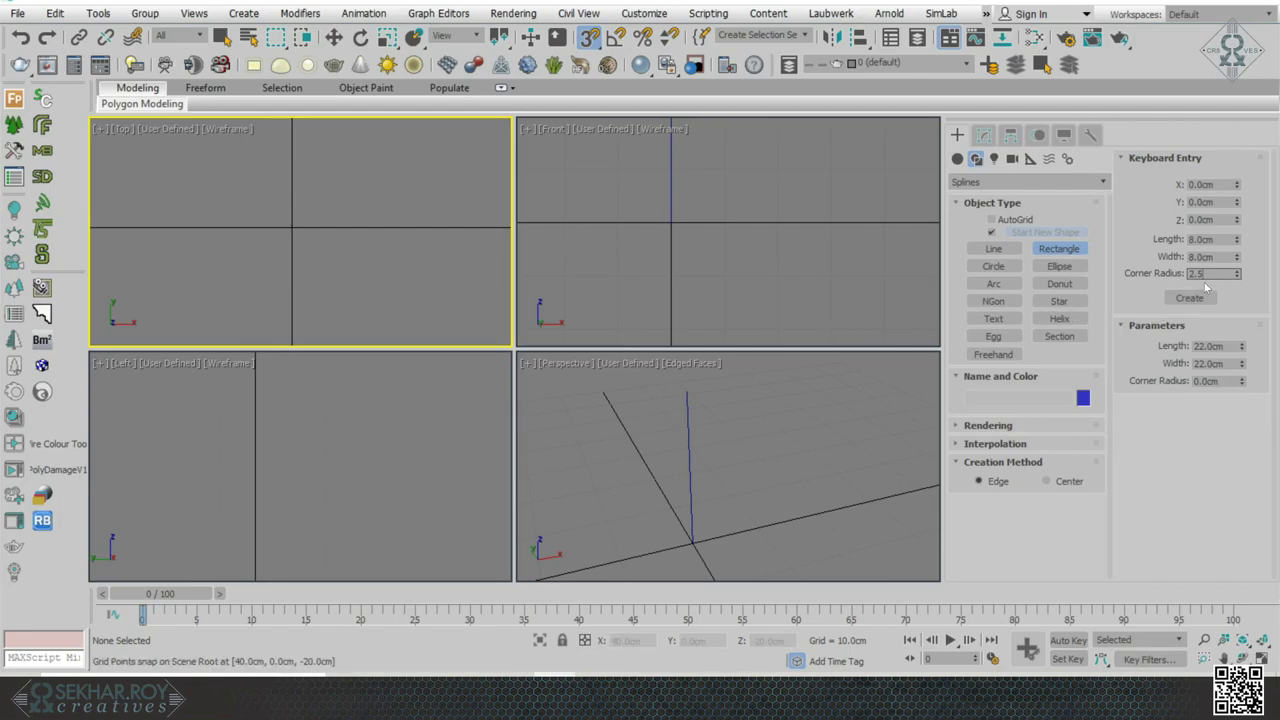
{"action": "left_click", "coordinate": [1195, 298]}
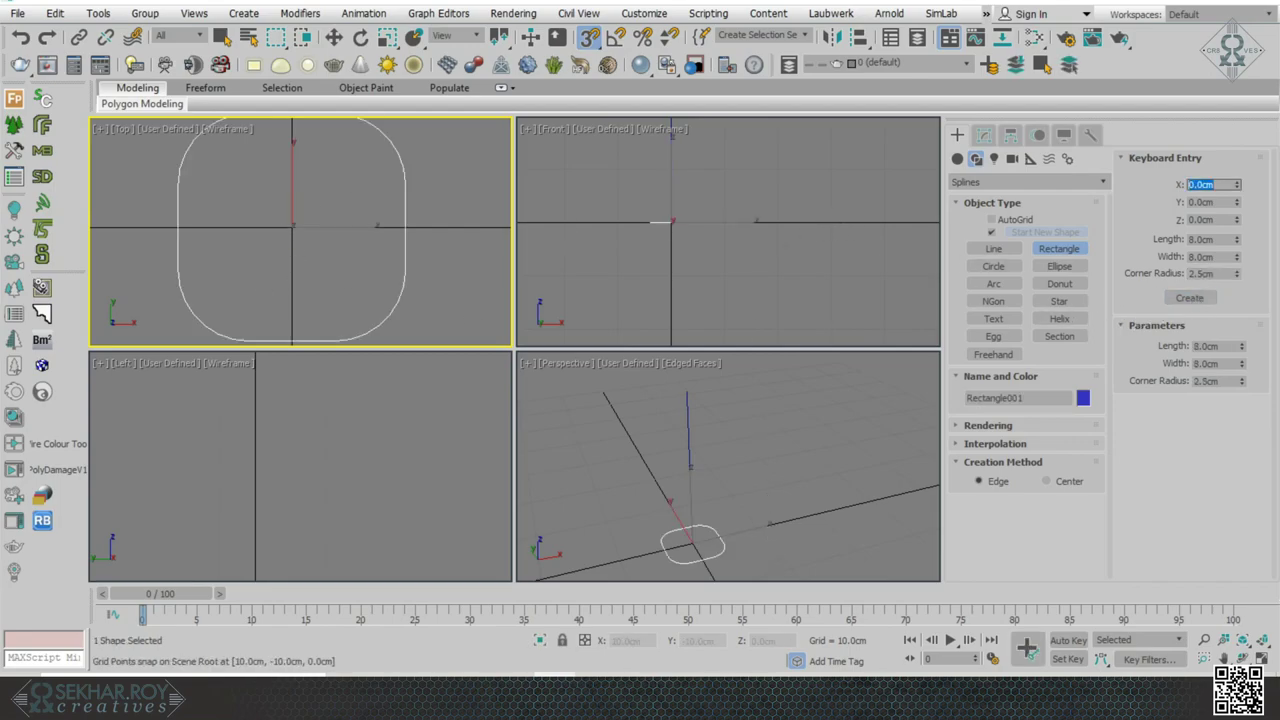
- Create a circle spline with a 2.5 cm radius at the origin, inside the rounded rectangle
{"action": "middle_click", "coordinate": [784, 557]}
{"action": "middle_click_drag", "start_coordinate": [794, 548], "coordinate": [794, 548], "text": "alt"}
{"action": "right_click", "coordinate": [793, 545]}
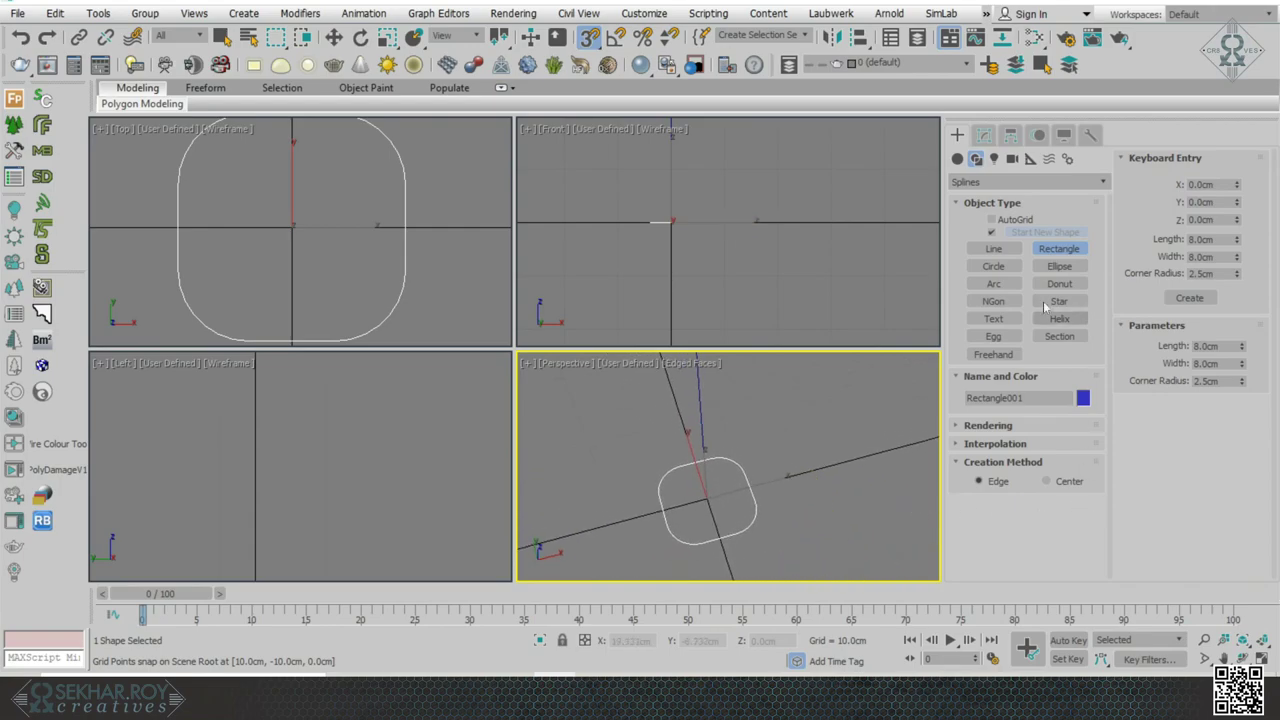
{"action": "left_click", "coordinate": [994, 267]}
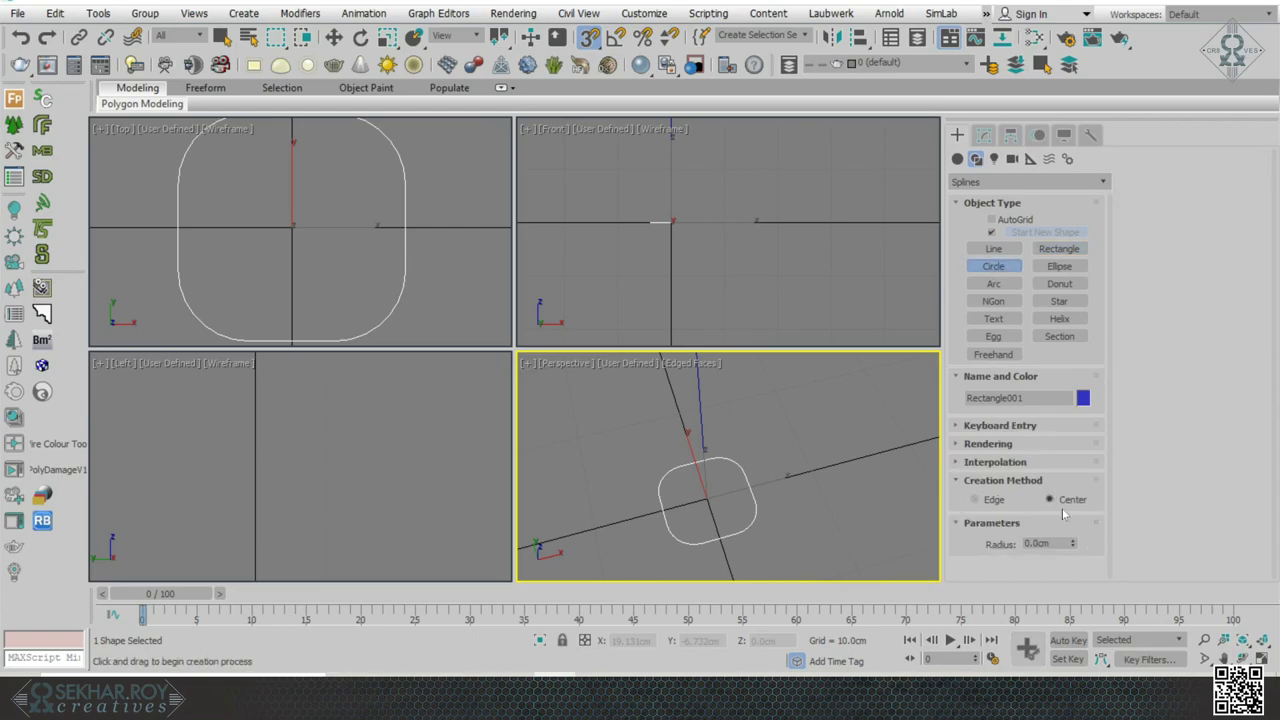
{"action": "left_click", "coordinate": [1036, 543]}
{"action": "type", "text": "2.5"}
{"action": "left_click", "coordinate": [1000, 426]}
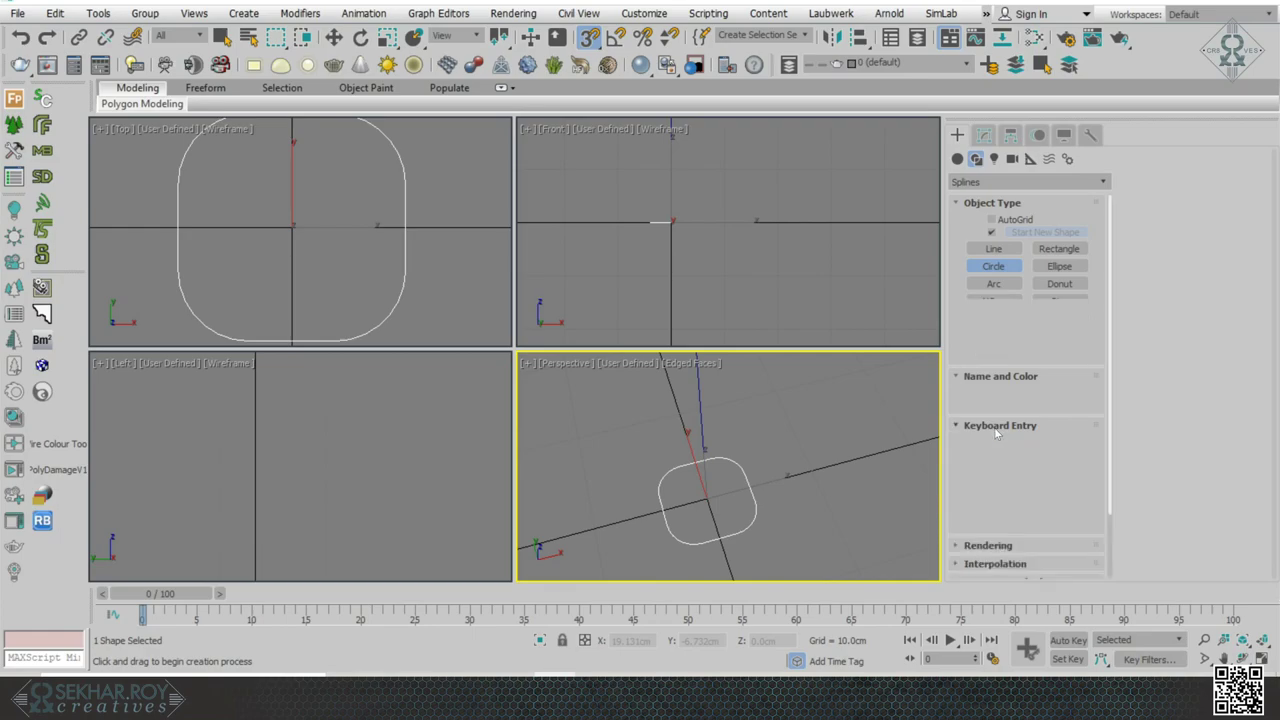
{"action": "left_click", "coordinate": [1040, 500]}
{"action": "type", "text": "2.5"}
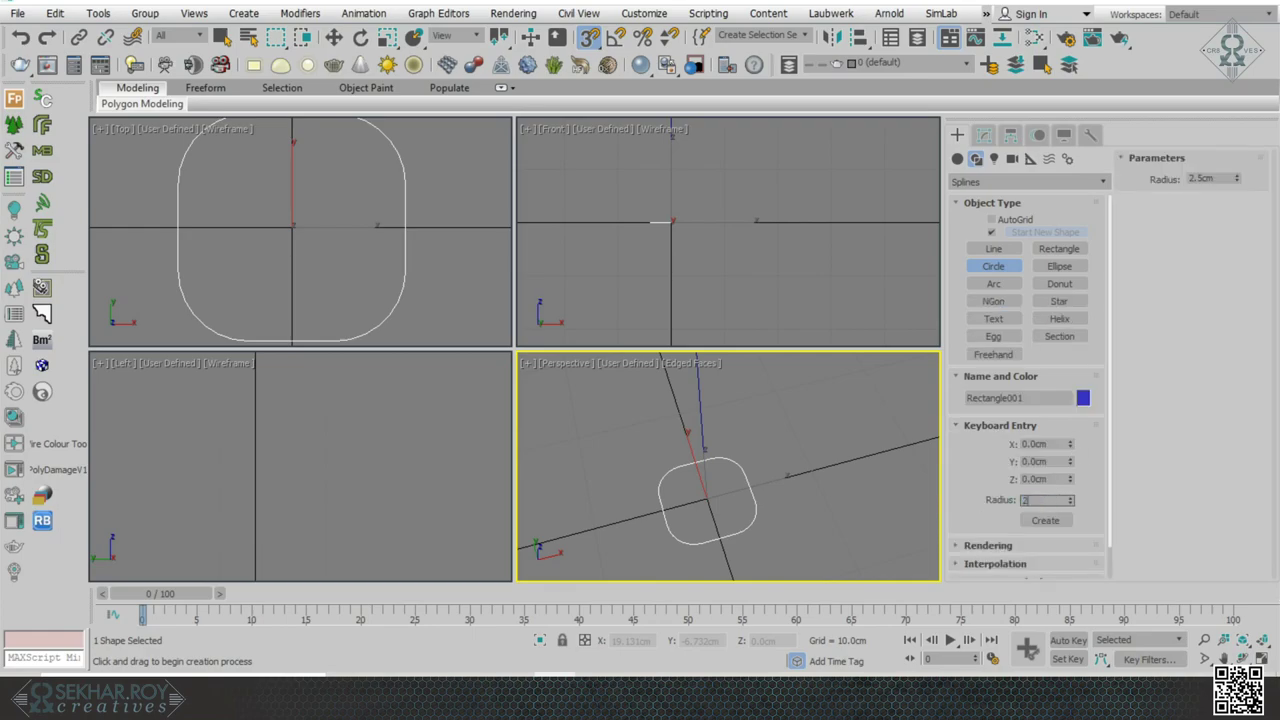
{"action": "left_click", "coordinate": [1042, 524]}
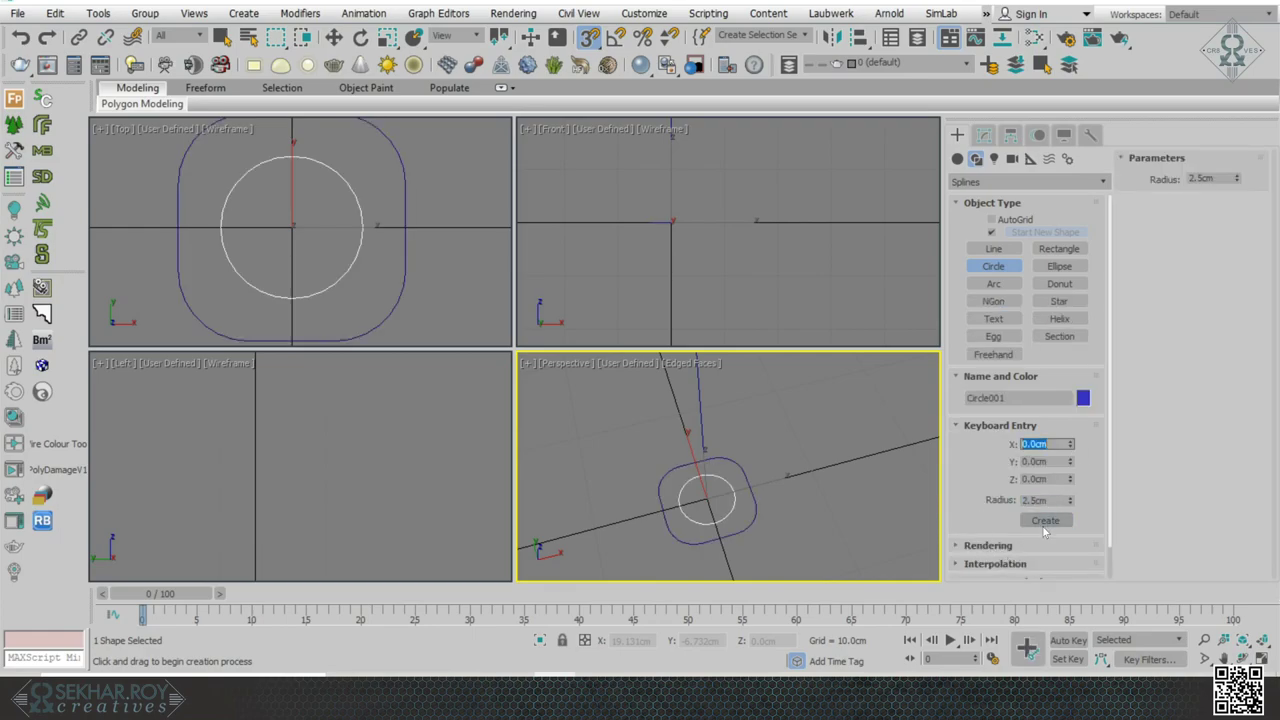
{"action": "right_click", "coordinate": [863, 530]}
- Apply an Edit Spline modifier to the rounded rectangle and another to the circle
{"action": "middle_click_drag", "start_coordinate": [767, 500], "coordinate": [766, 497], "text": "alt"}
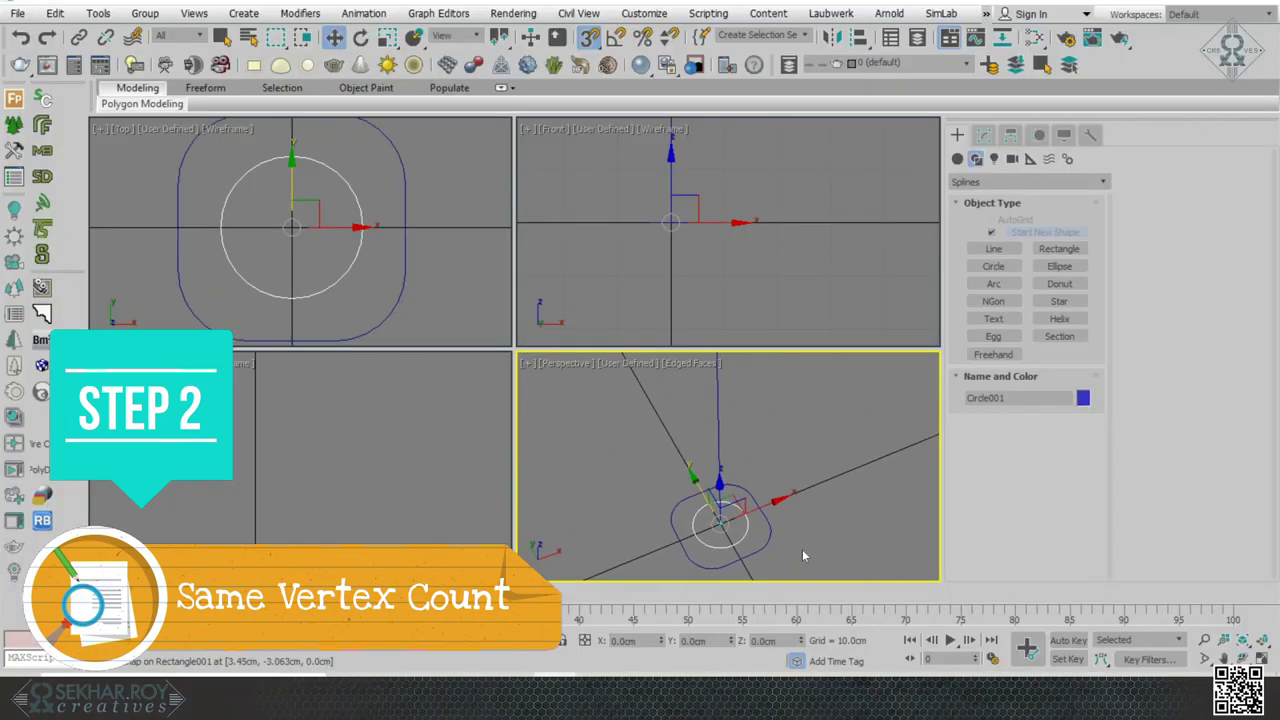
{"action": "middle_click_drag", "start_coordinate": [802, 551], "coordinate": [792, 511], "text": "alt"}
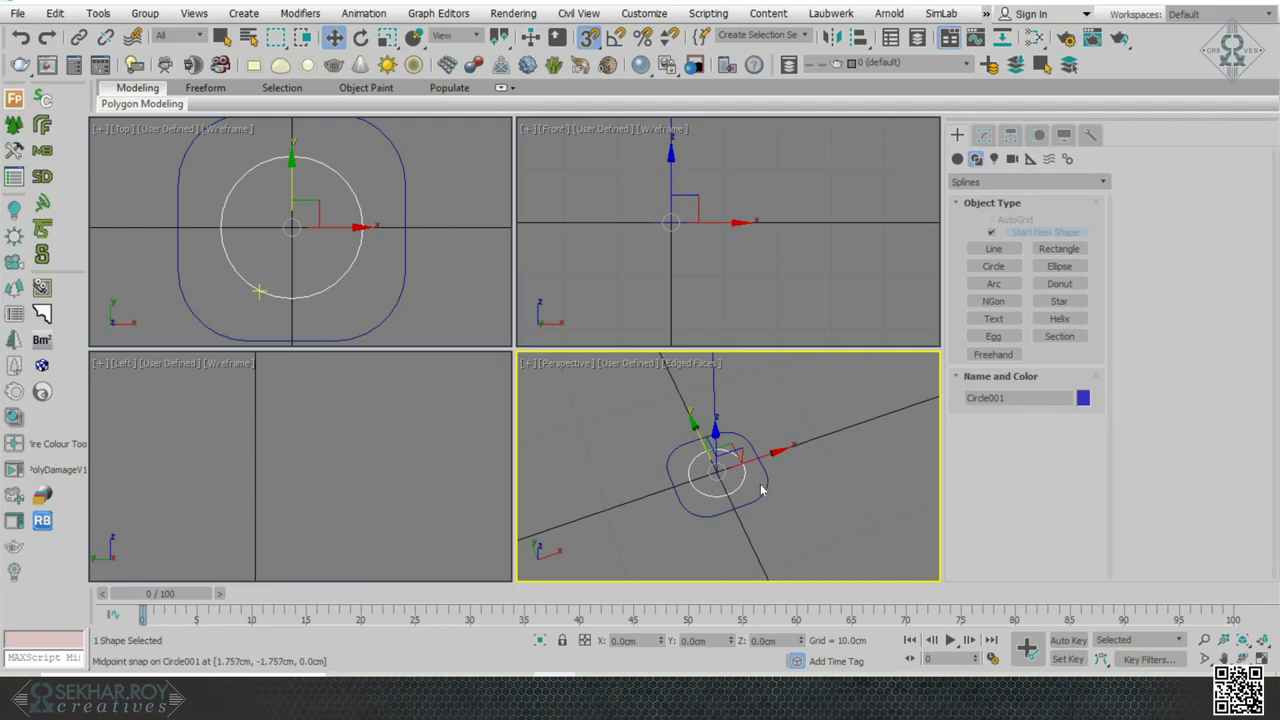
{"action": "left_click", "coordinate": [798, 289]}
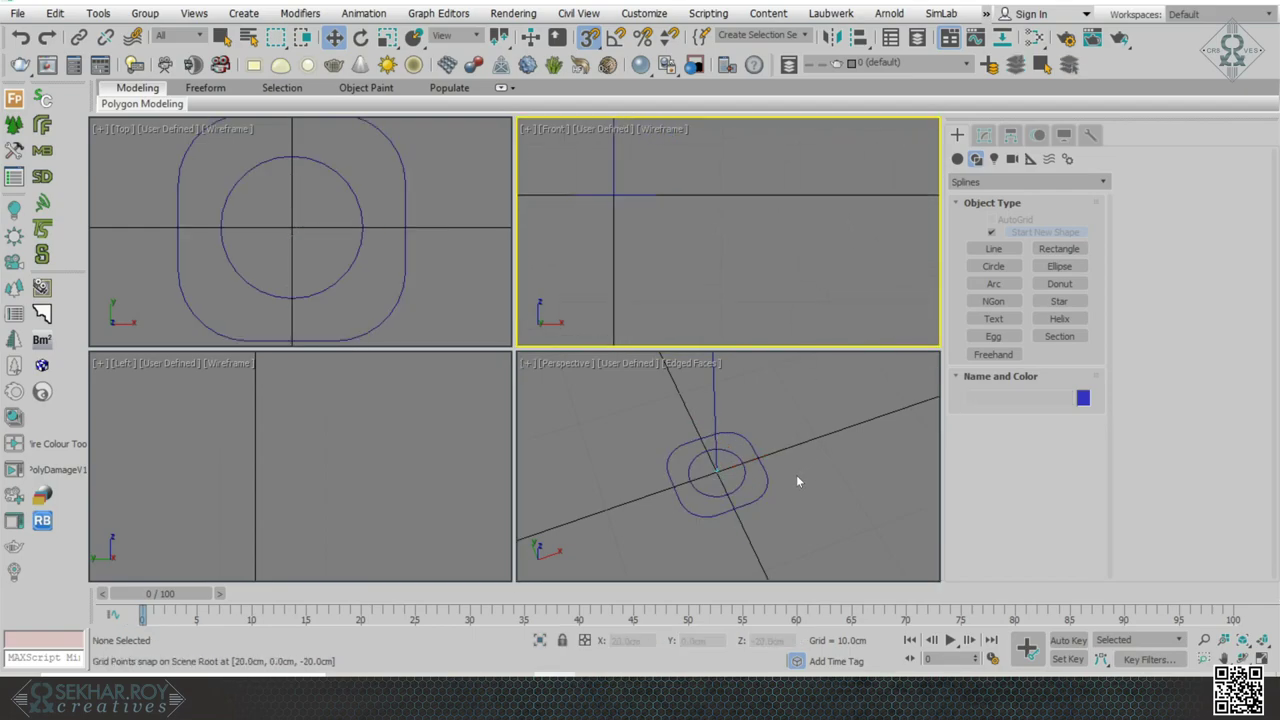
{"action": "left_click", "coordinate": [754, 516]}
{"action": "left_click", "coordinate": [985, 137]}
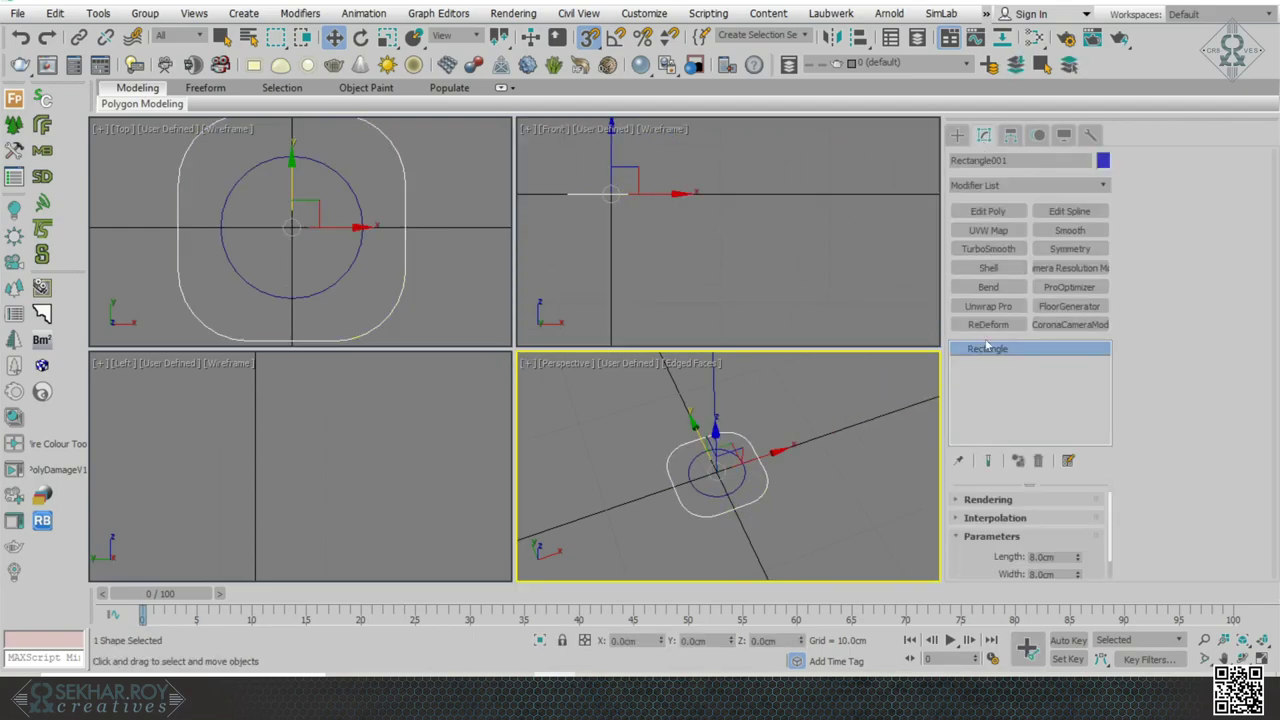
{"action": "left_click", "coordinate": [1069, 211]}
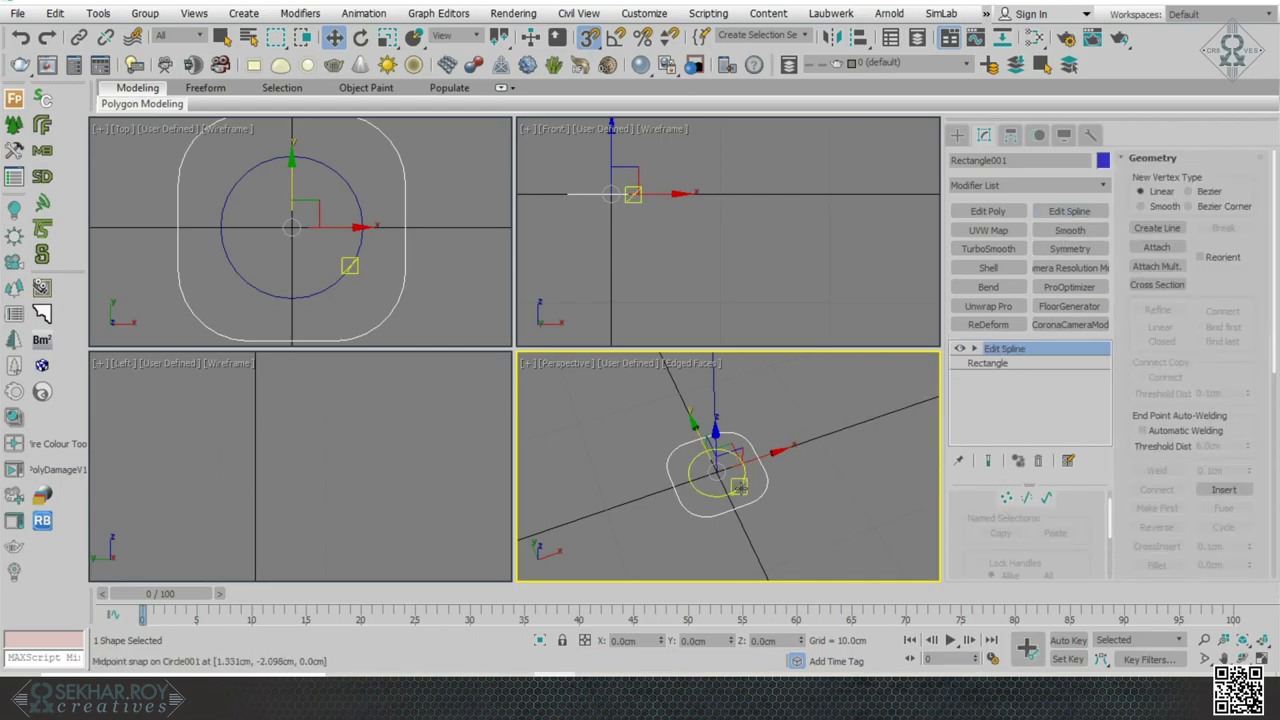
{"action": "left_click", "coordinate": [1069, 211]}
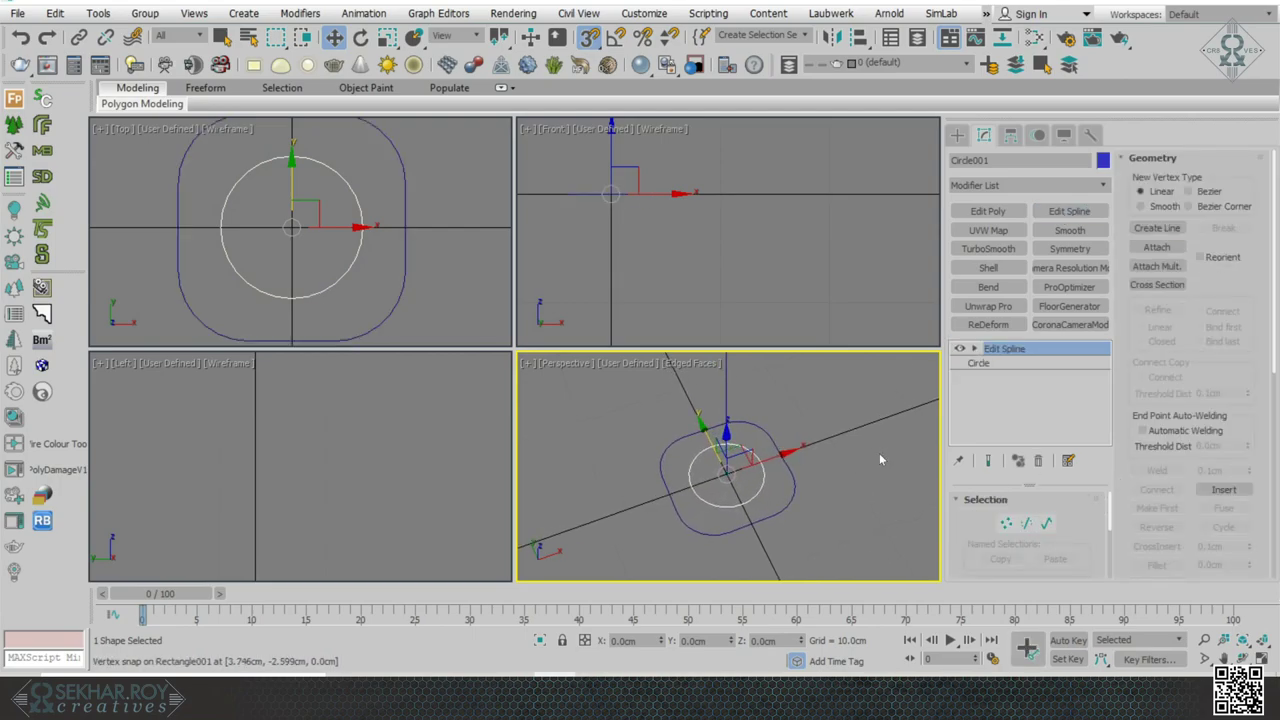
- Divide all segments of the circle spline once so that each segment gains one extra vertex
{"action": "key", "text": "1"}
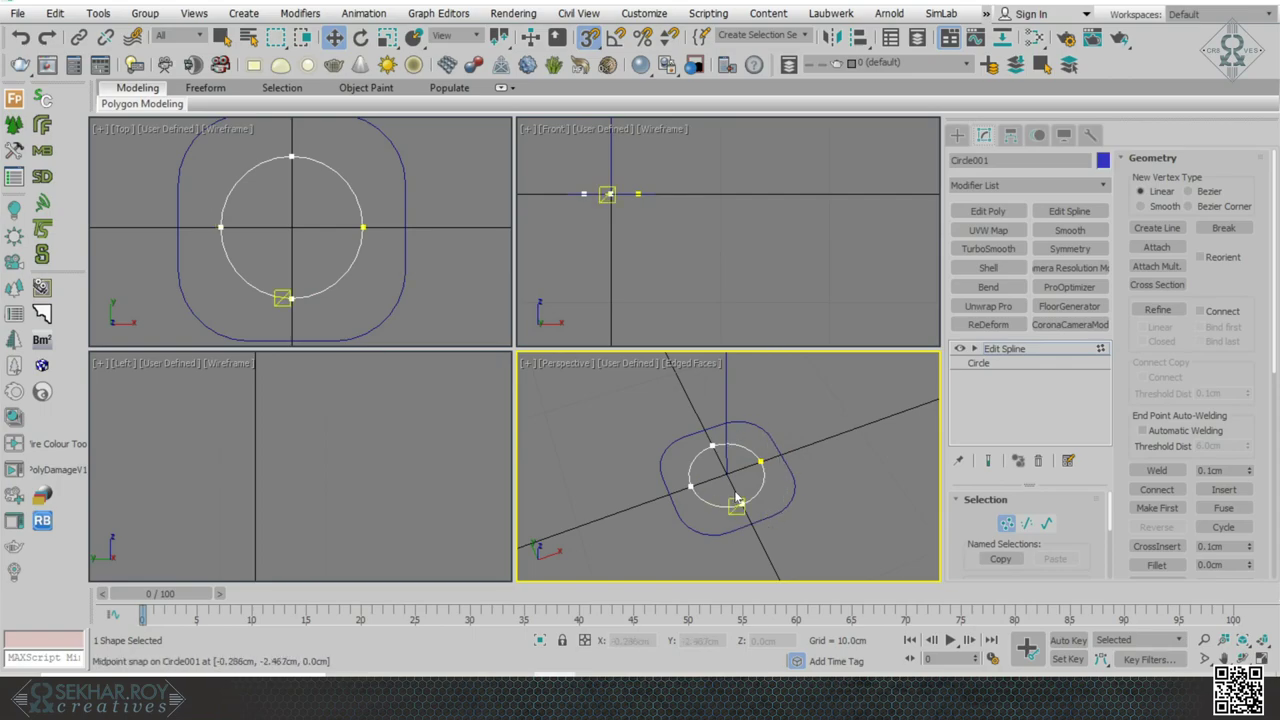
{"action": "key", "text": "s"}
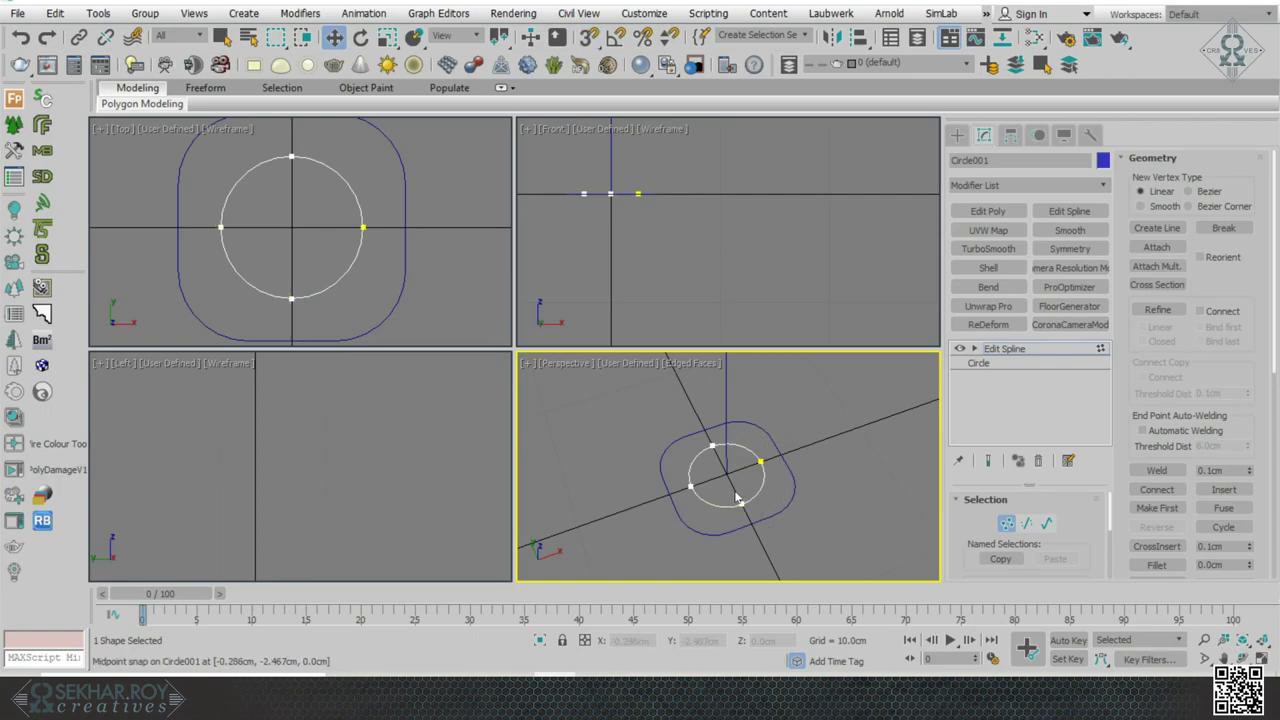
{"action": "key", "text": "2"}
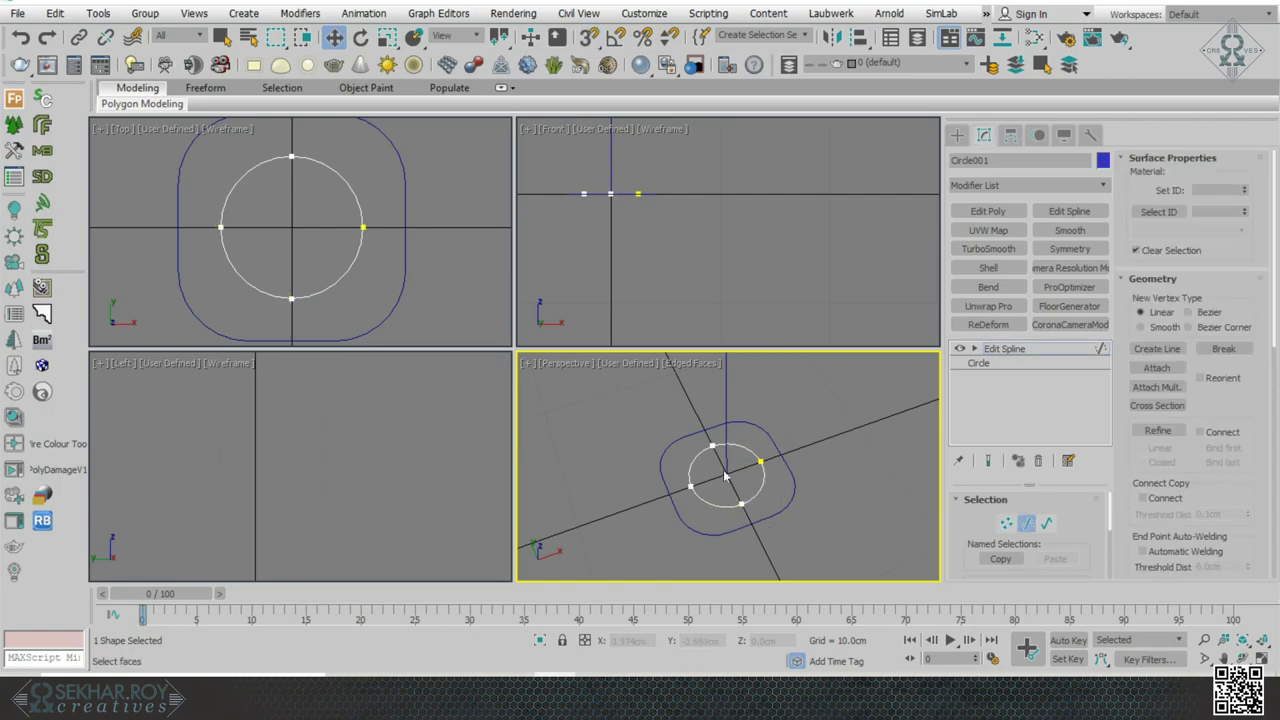
{"action": "key", "text": "ctrl+a"}
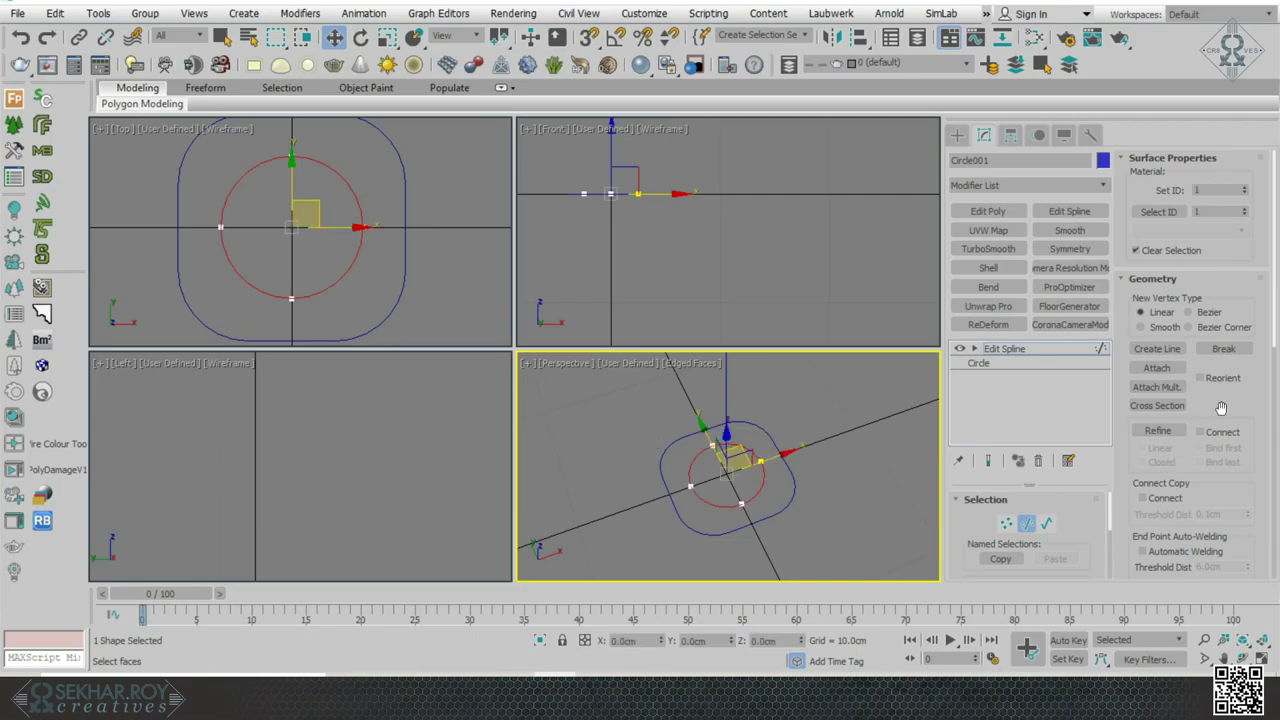
{"action": "left_click_drag", "start_coordinate": [1212, 410], "coordinate": [1196, 137]}
{"action": "scroll", "coordinate": [1219, 433], "scroll_direction": "down", "scroll_amount": 4}
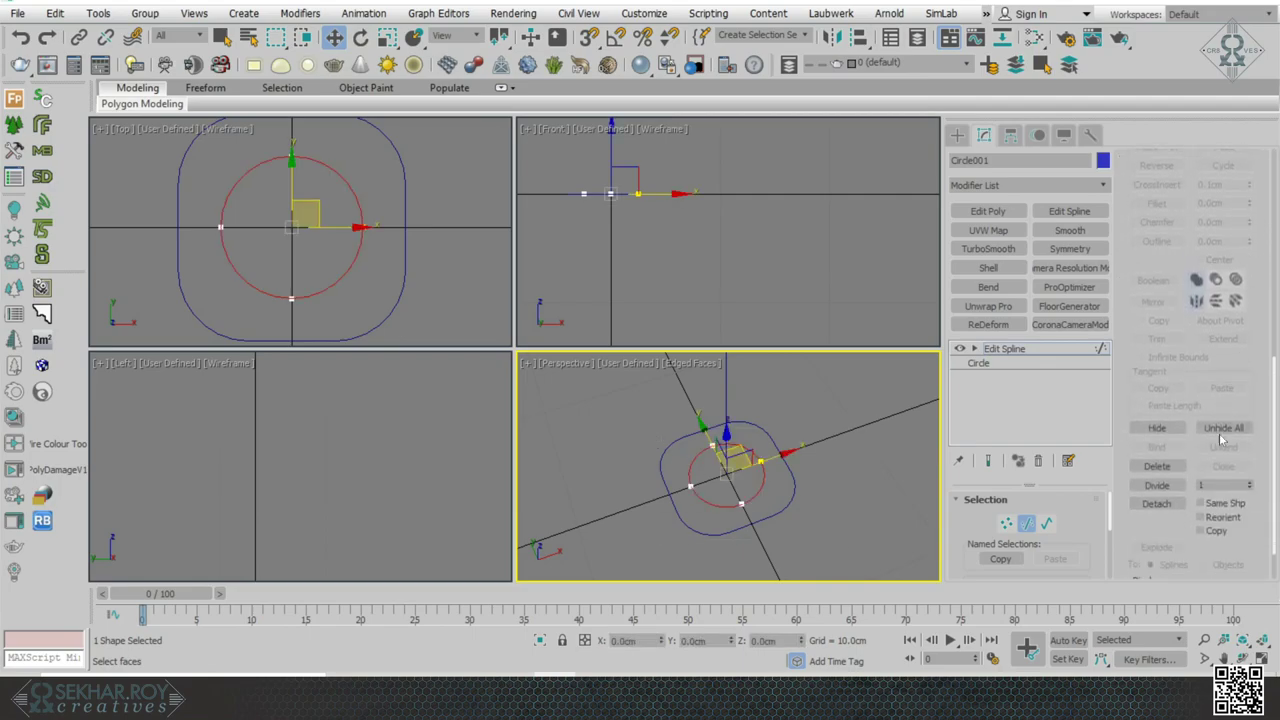
{"action": "left_click", "coordinate": [1156, 485]}
{"action": "key", "text": "1"}
- Examine the vertices of the rounded rectangle spline to compare their number and placement with the circle's
{"action": "left_click", "coordinate": [794, 492]}
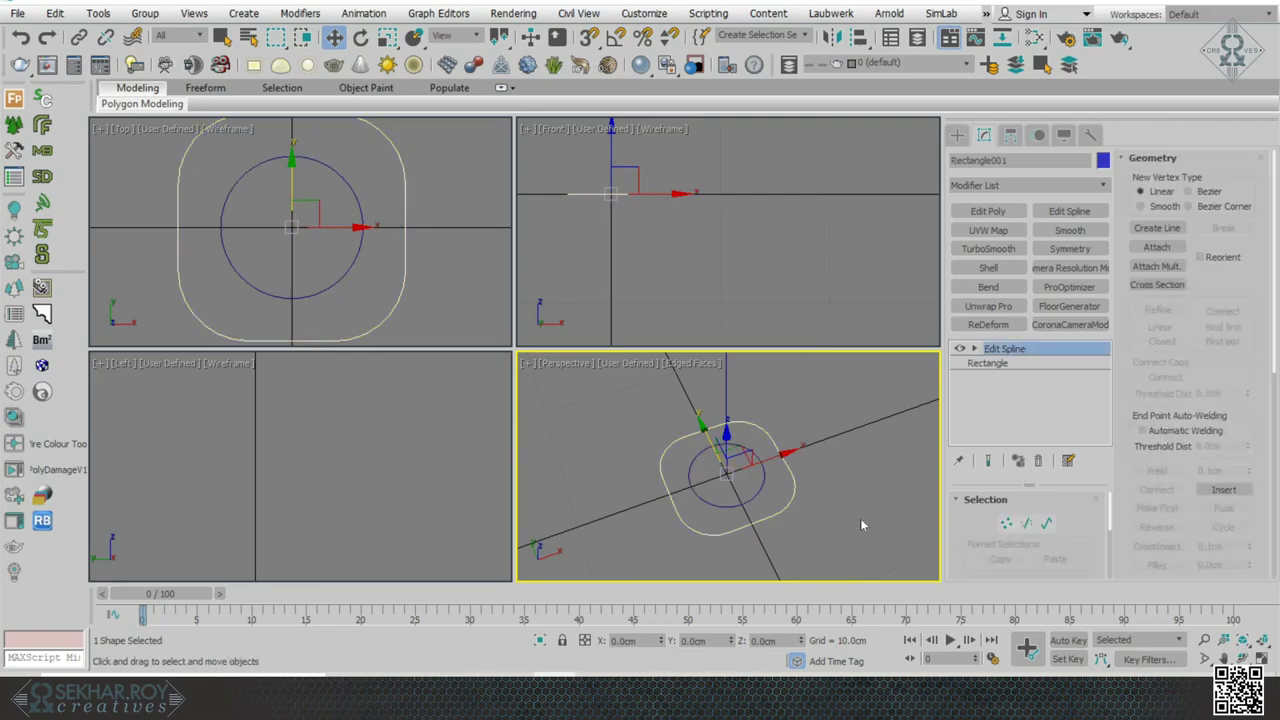
{"action": "key", "text": "1"}
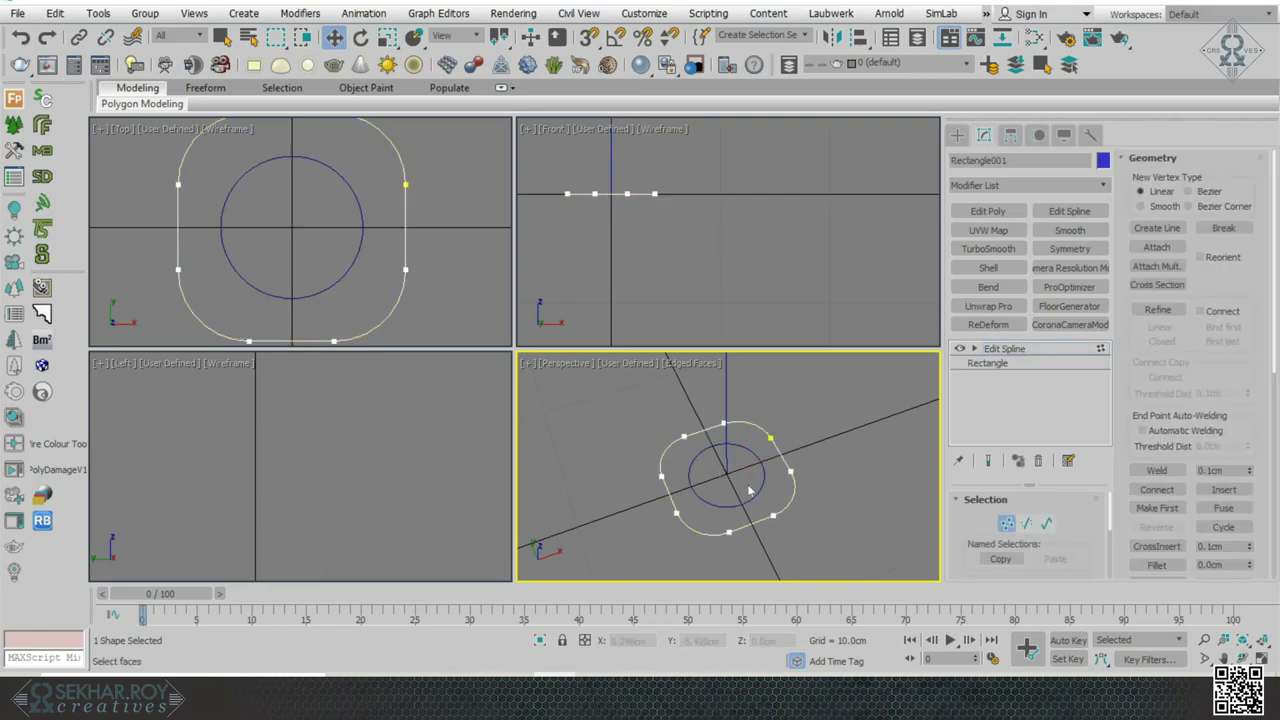
{"action": "left_click_drag", "start_coordinate": [607, 399], "coordinate": [824, 568]}
{"action": "scroll", "coordinate": [1101, 518], "scroll_direction": "down", "scroll_amount": 5}
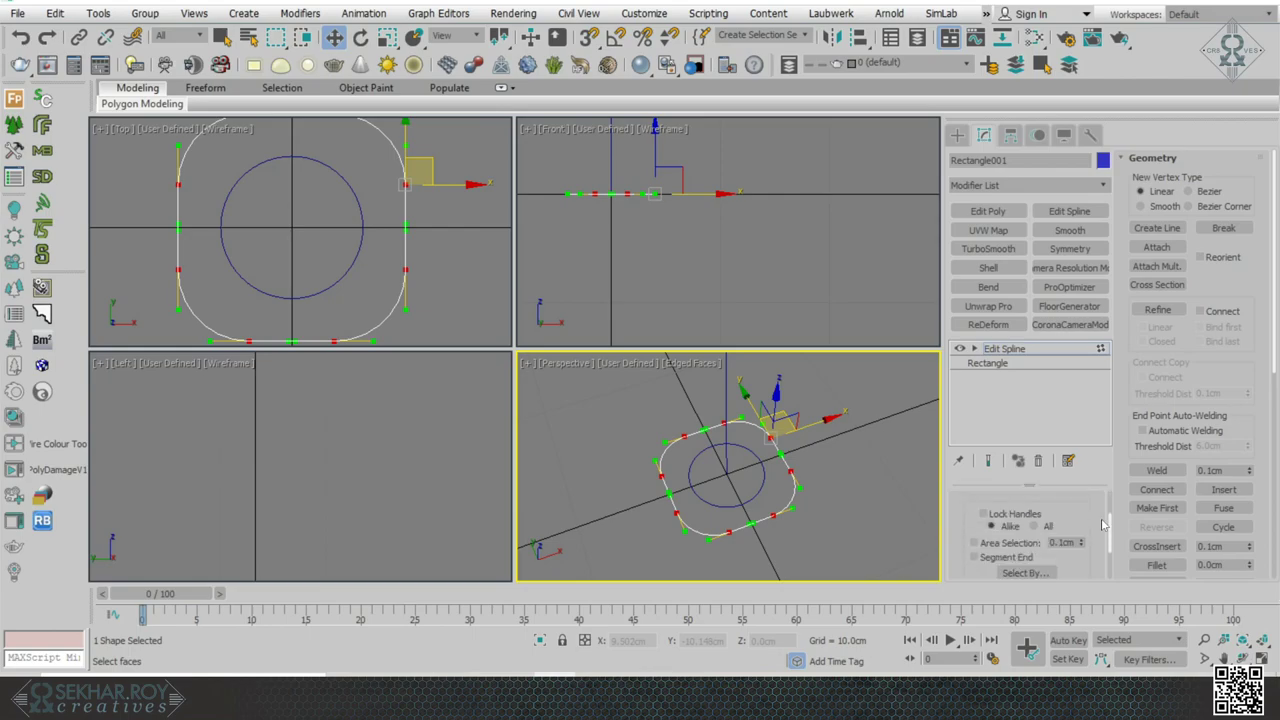
{"action": "scroll", "coordinate": [1048, 543], "scroll_direction": "up", "scroll_amount": 3}
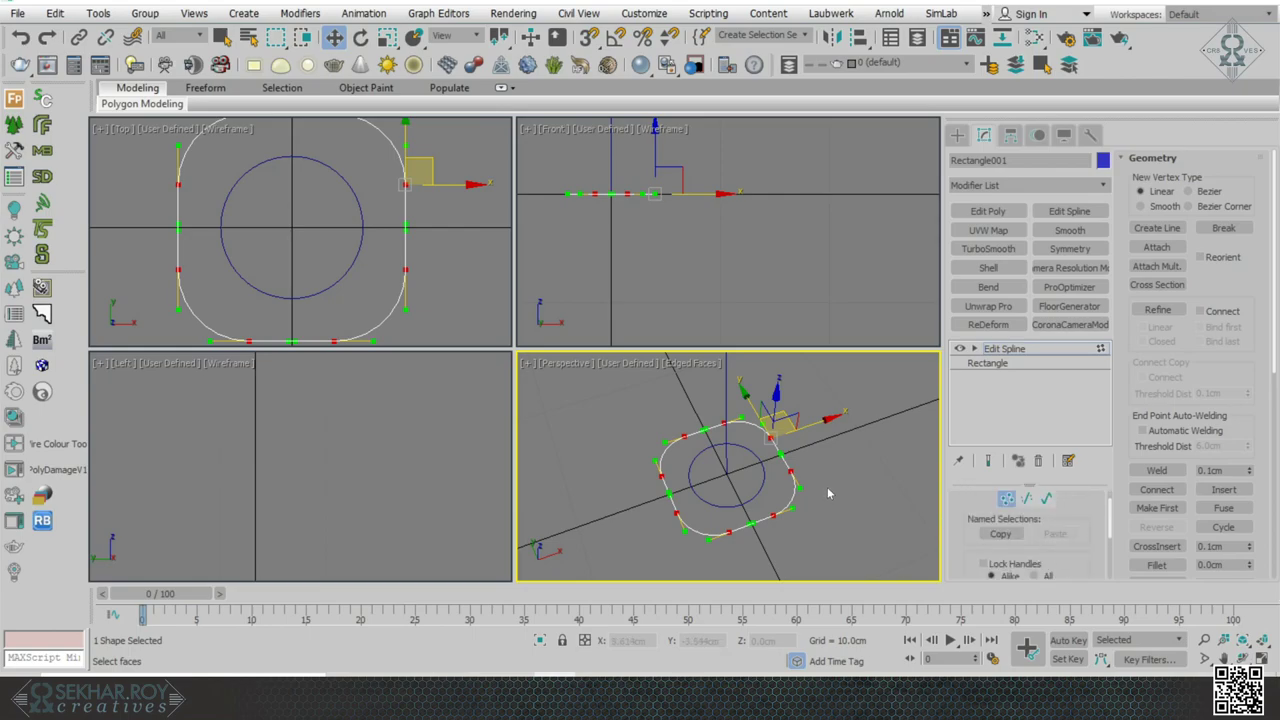
{"action": "left_click", "coordinate": [828, 492]}
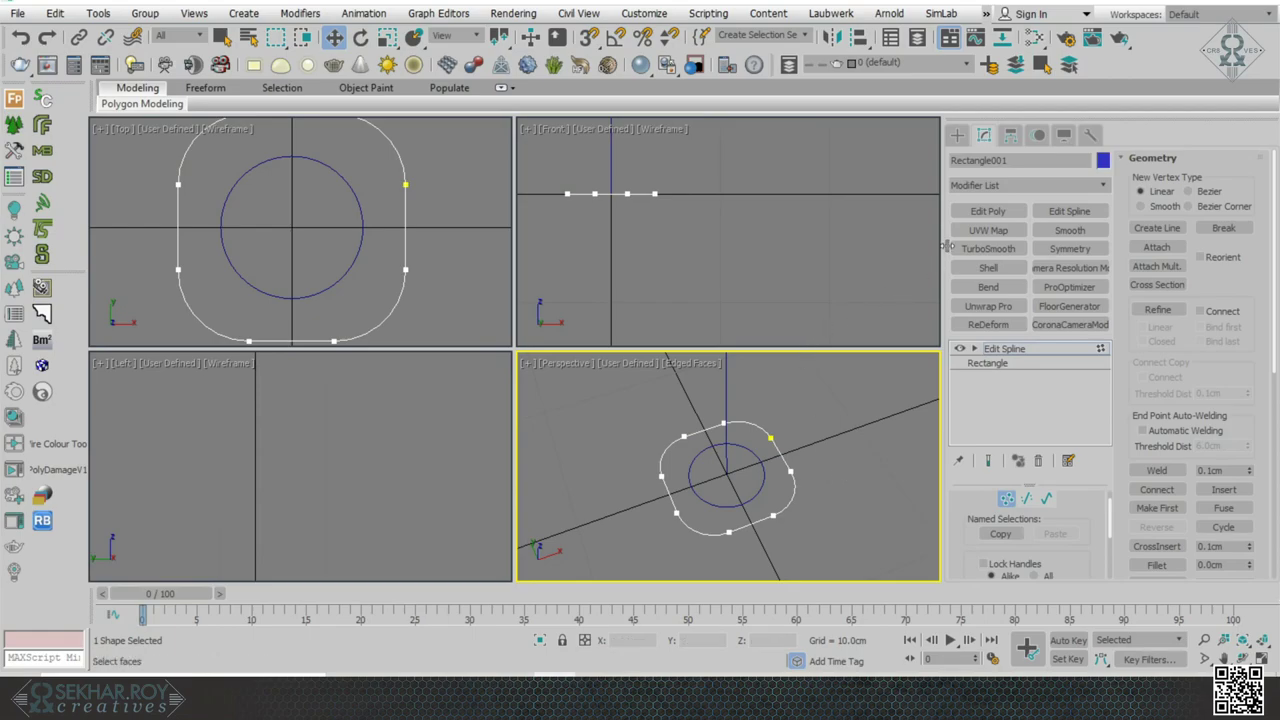
{"action": "middle_click_drag", "start_coordinate": [844, 474], "coordinate": [700, 455], "text": "alt"}
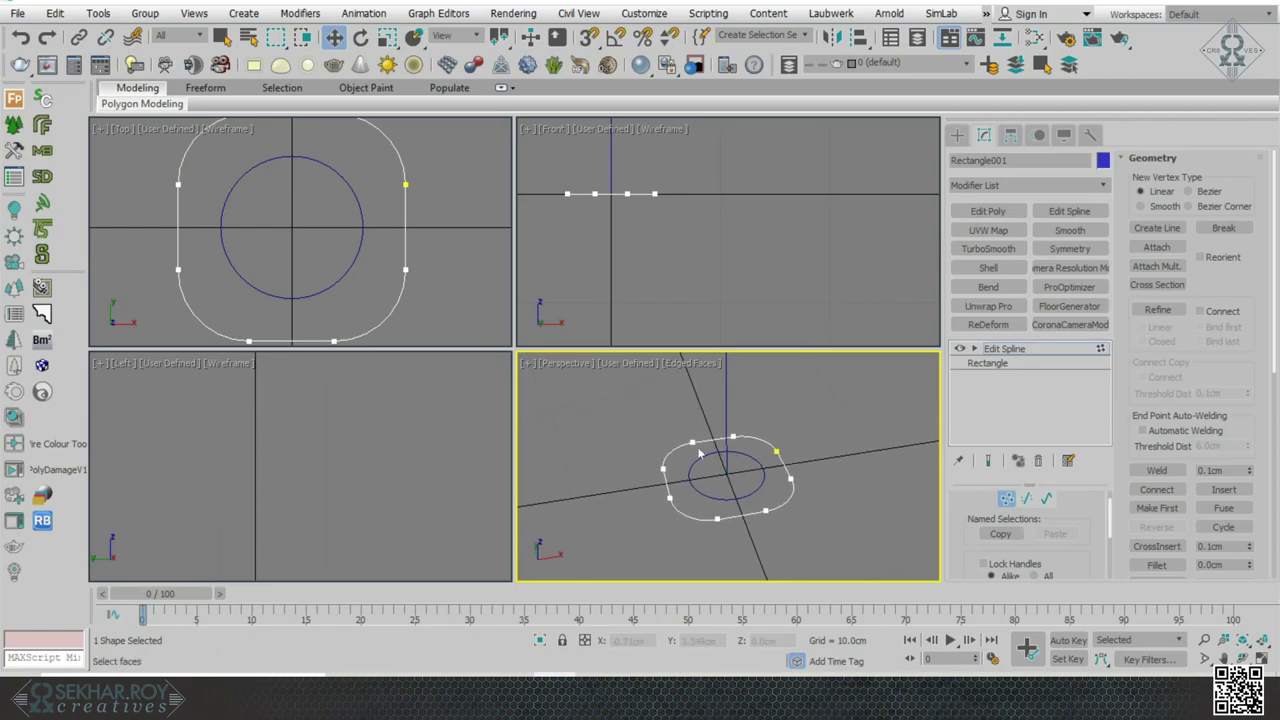
- Move the rounded rectangle and the circle together along the X axis, clear of the vertical line
{"action": "middle_click_drag", "start_coordinate": [720, 497], "coordinate": [789, 467], "text": "alt"}
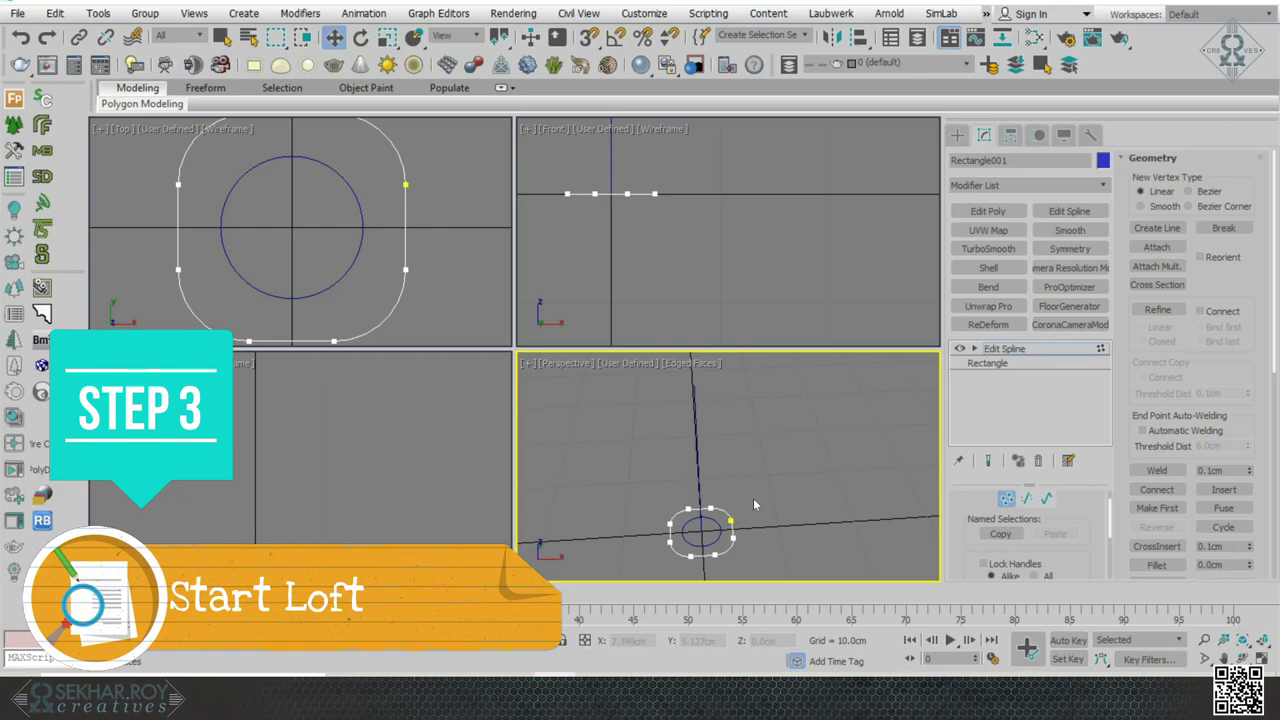
{"action": "key", "text": "ctrl+a"}
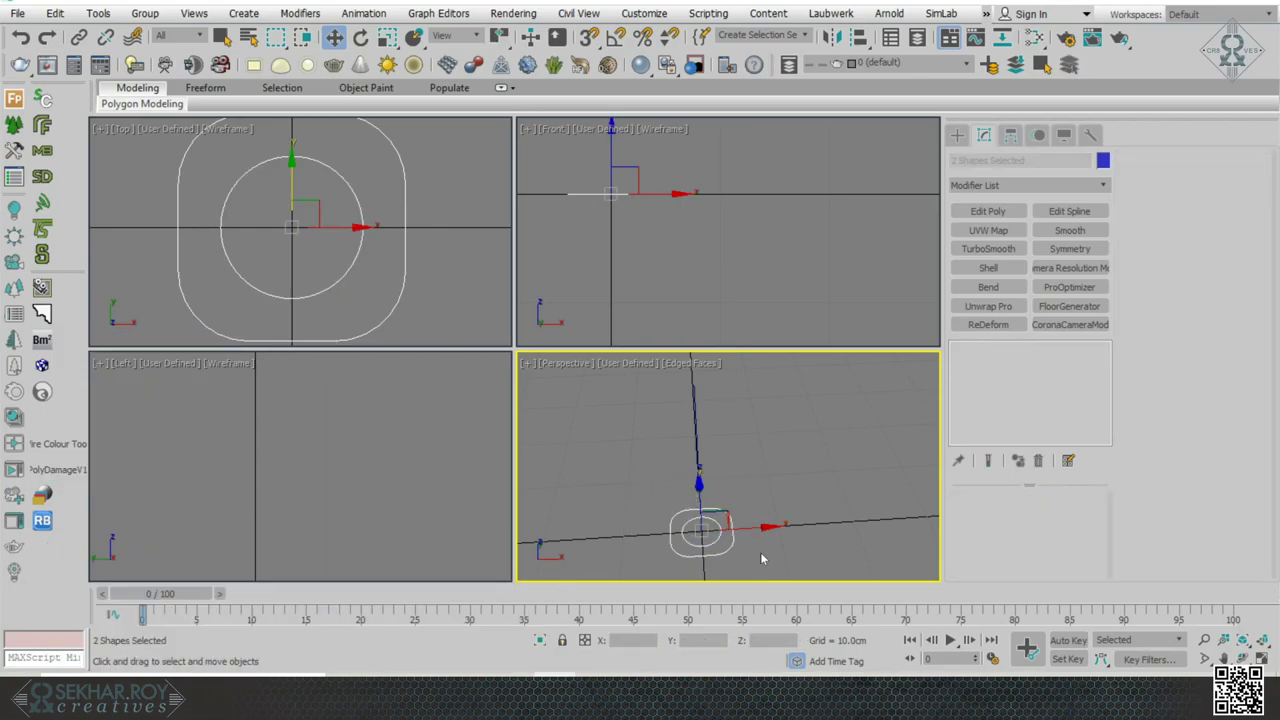
{"action": "left_click_drag", "start_coordinate": [751, 533], "coordinate": [872, 523]}
- Create a Loft compound object along the vertical line, using the rounded rectangle as its instanced cross-section shape
{"action": "left_click", "coordinate": [763, 466]}
{"action": "middle_click_drag", "start_coordinate": [763, 466], "coordinate": [899, 380], "text": "alt"}
{"action": "left_click_drag", "start_coordinate": [756, 418], "coordinate": [641, 490]}
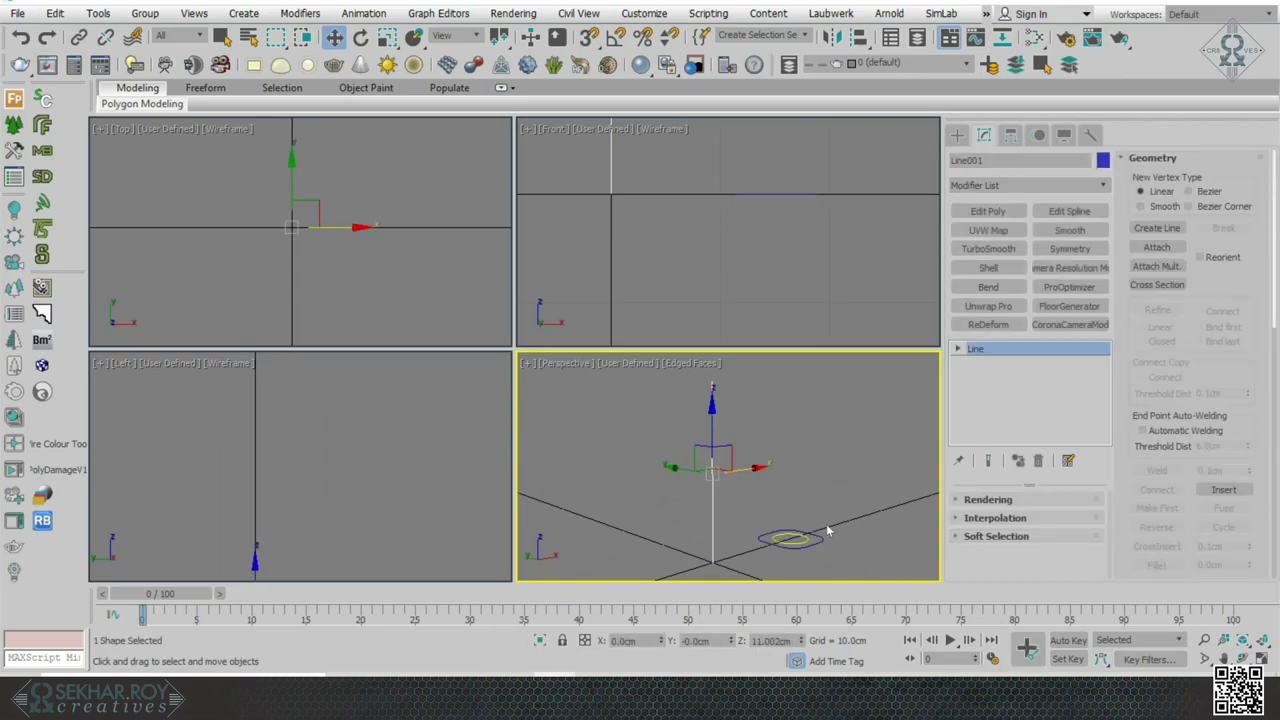
{"action": "middle_click_drag", "start_coordinate": [780, 541], "coordinate": [783, 542], "text": "alt"}
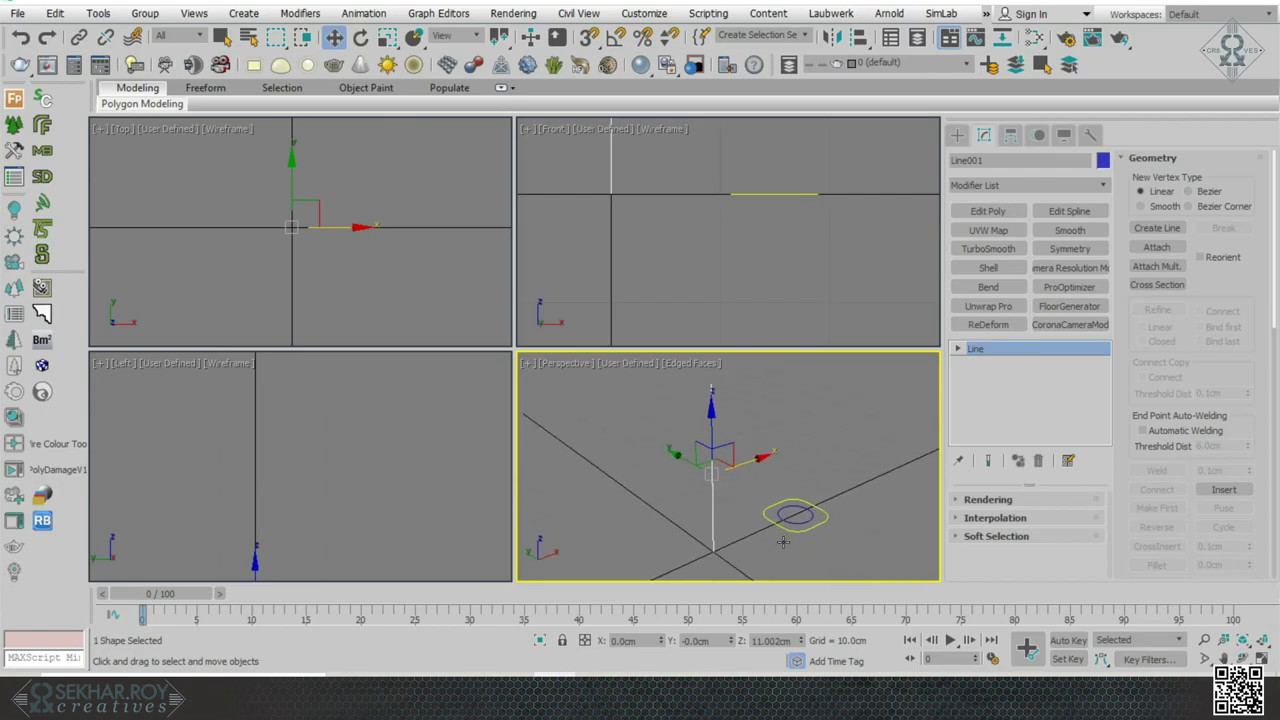
{"action": "left_click", "coordinate": [957, 134]}
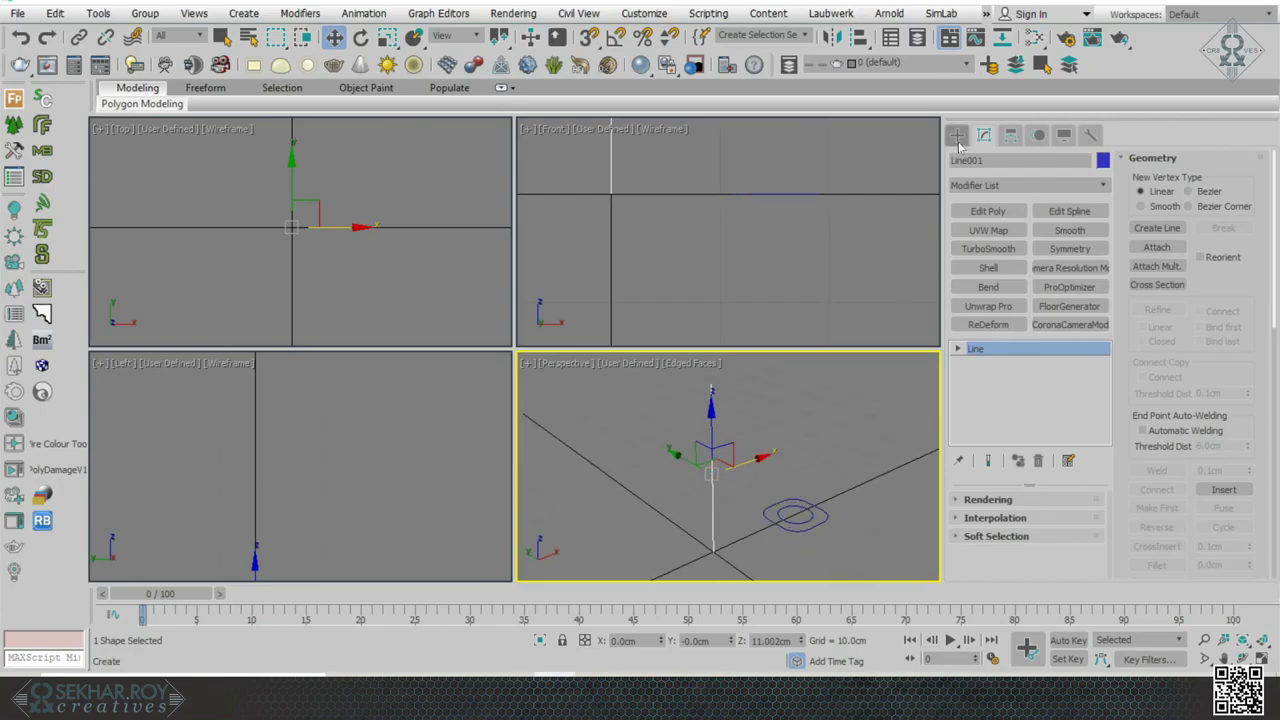
{"action": "left_click", "coordinate": [964, 183]}
{"action": "left_click", "coordinate": [975, 228]}
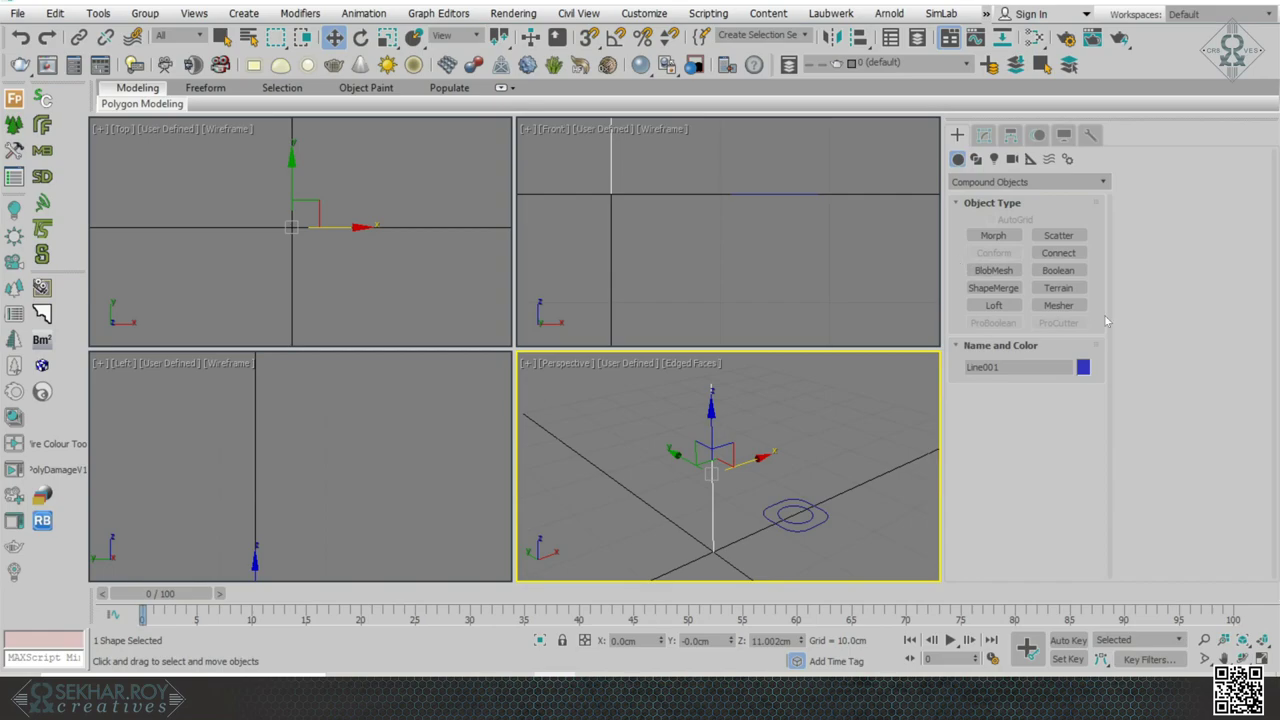
{"action": "left_click", "coordinate": [993, 305]}
{"action": "left_click", "coordinate": [1058, 411]}
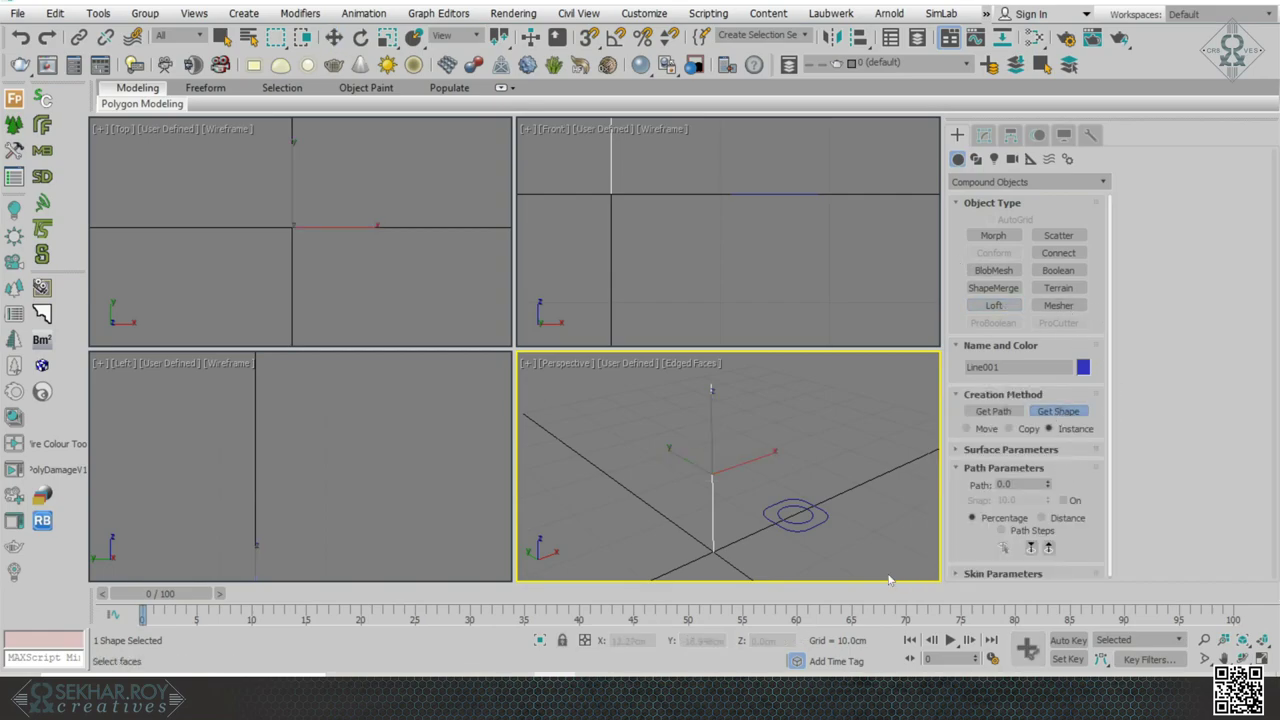
{"action": "left_click", "coordinate": [818, 529]}
{"action": "middle_click_drag", "start_coordinate": [892, 514], "coordinate": [813, 455], "text": "alt"}
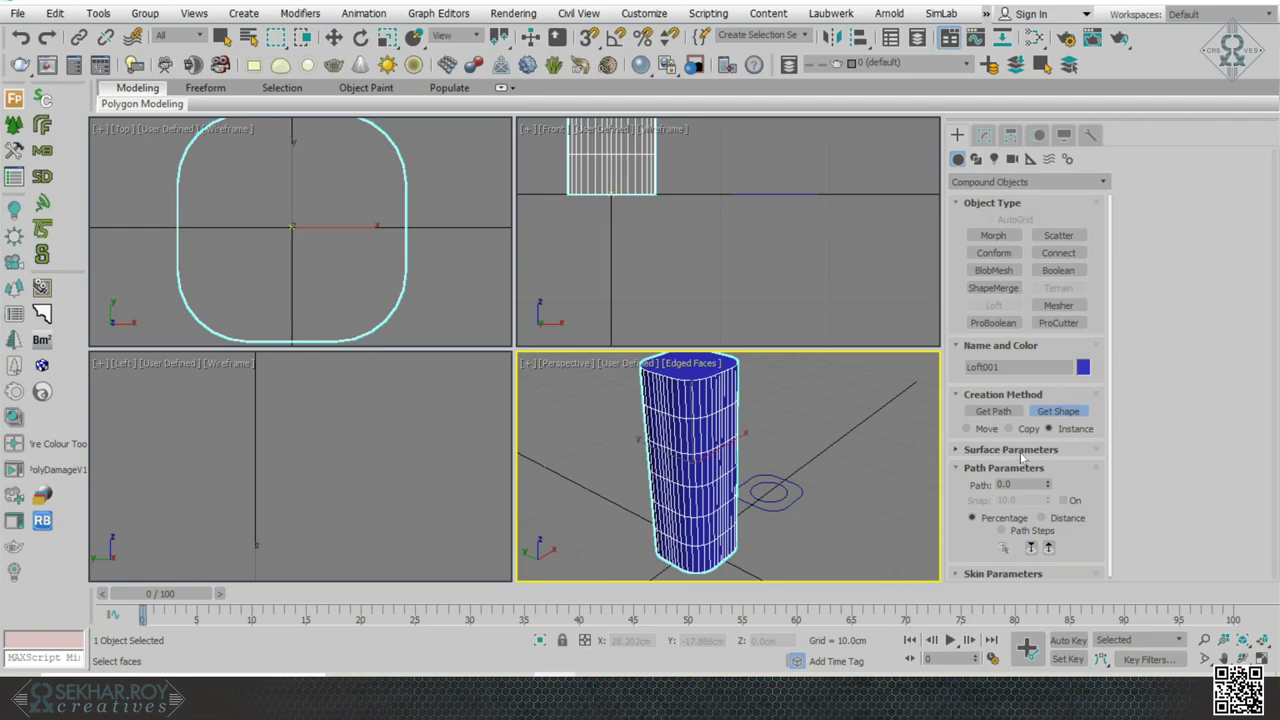
- Reduce the loft's path steps to 2 in its skin parameters
{"action": "left_click", "coordinate": [1001, 574]}
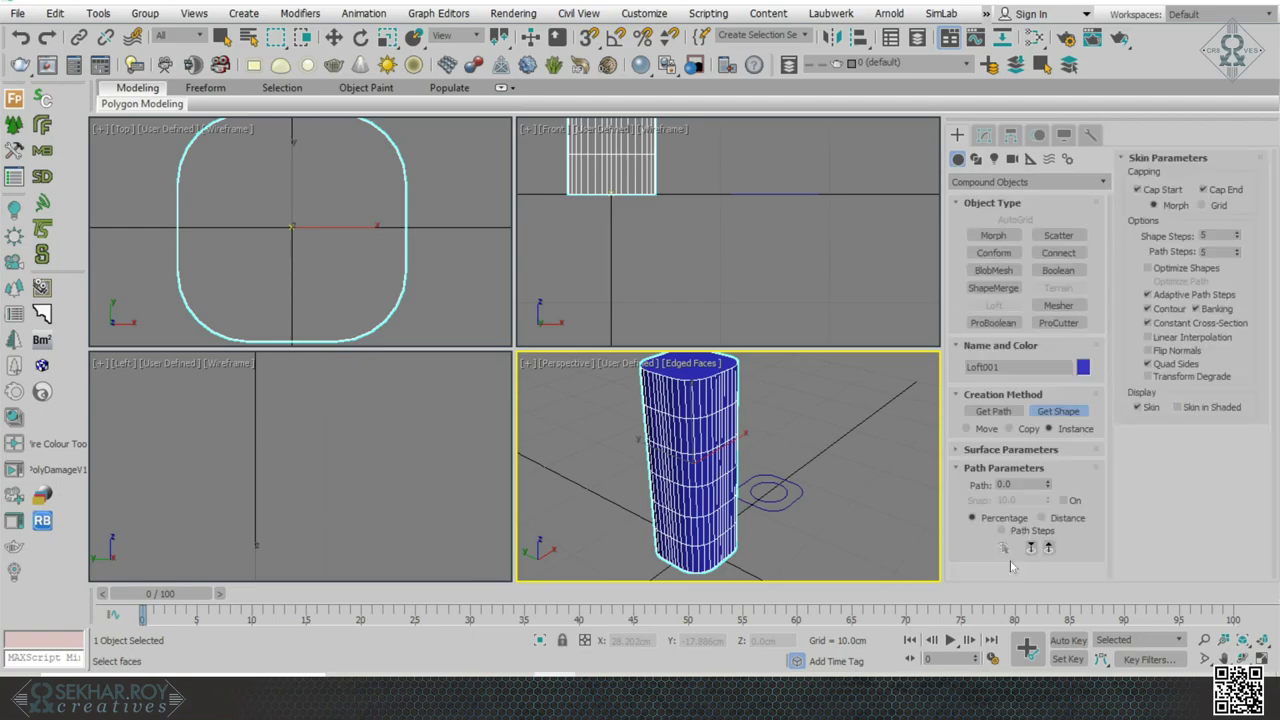
{"action": "double_click", "coordinate": [1207, 236]}
{"action": "double_click", "coordinate": [1207, 252]}
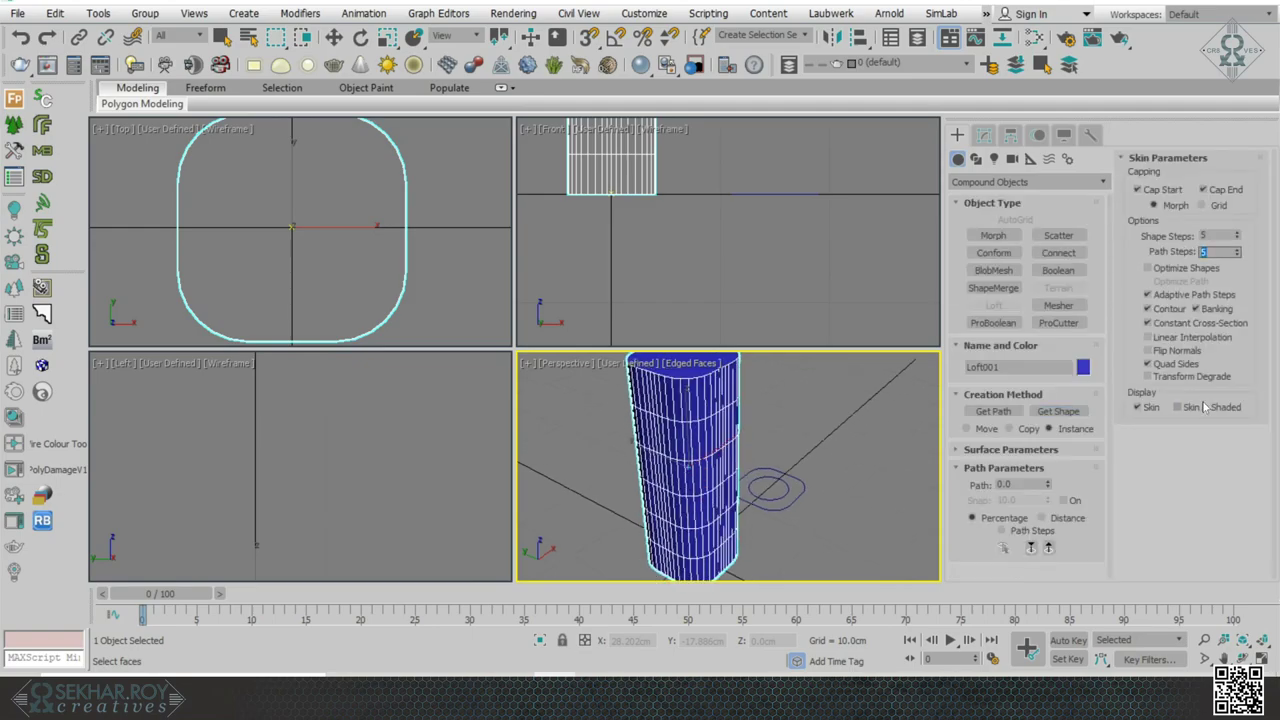
{"action": "left_click", "coordinate": [1237, 256]}
{"action": "left_click", "coordinate": [1237, 256]}
{"action": "left_click", "coordinate": [1237, 256]}
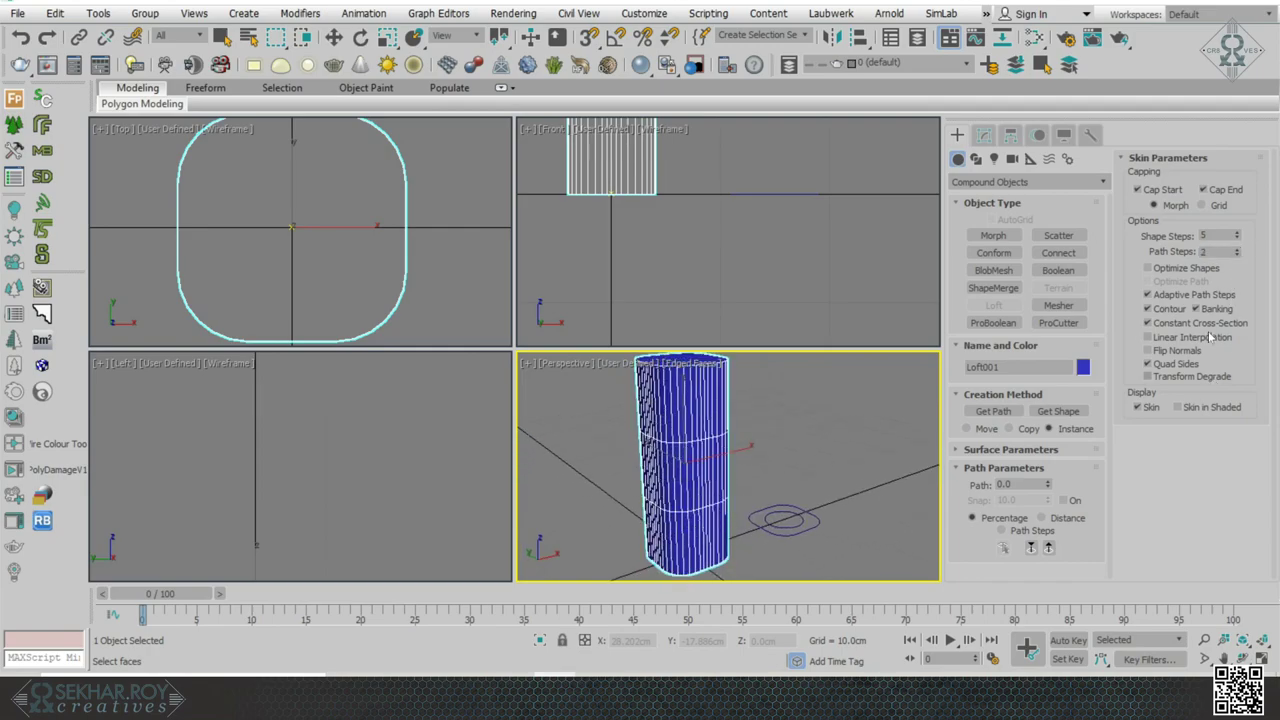
- Reduce the loft's shape steps to 2
{"action": "left_click", "coordinate": [1237, 239]}
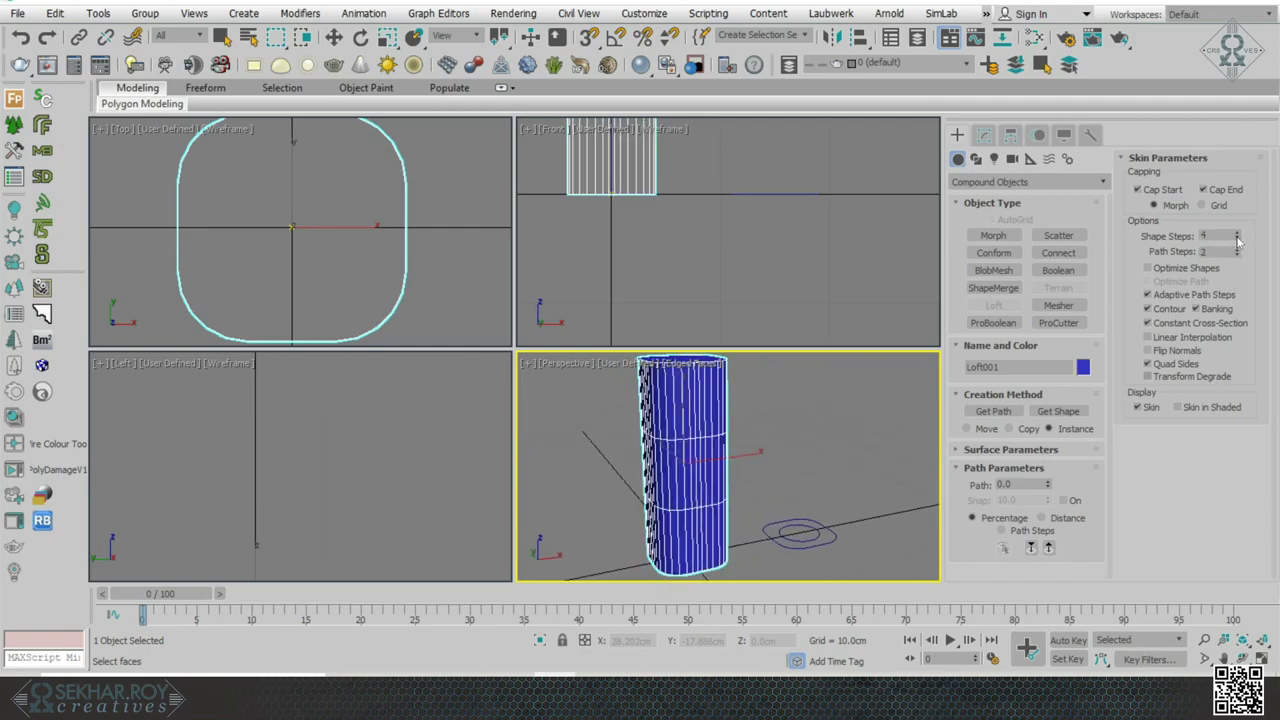
{"action": "left_click", "coordinate": [1237, 239]}
{"action": "left_click", "coordinate": [1237, 239]}
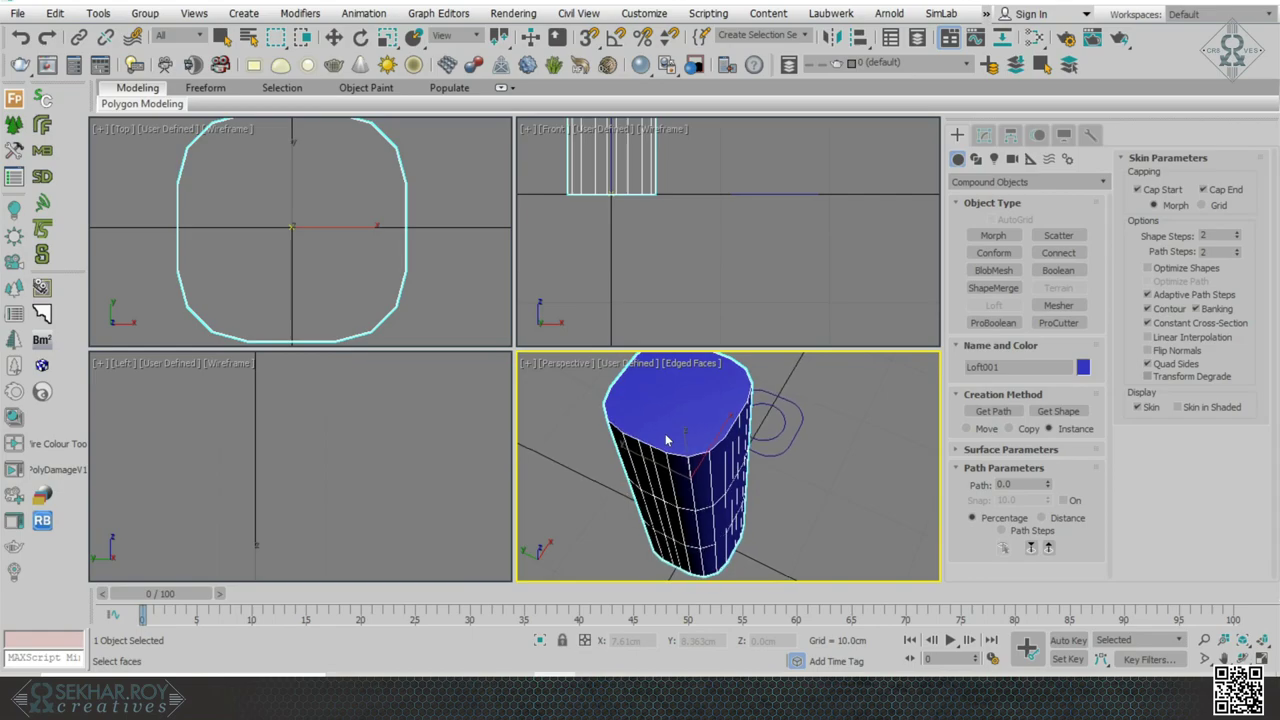
{"action": "middle_click_drag", "start_coordinate": [838, 404], "coordinate": [795, 370], "text": "alt"}
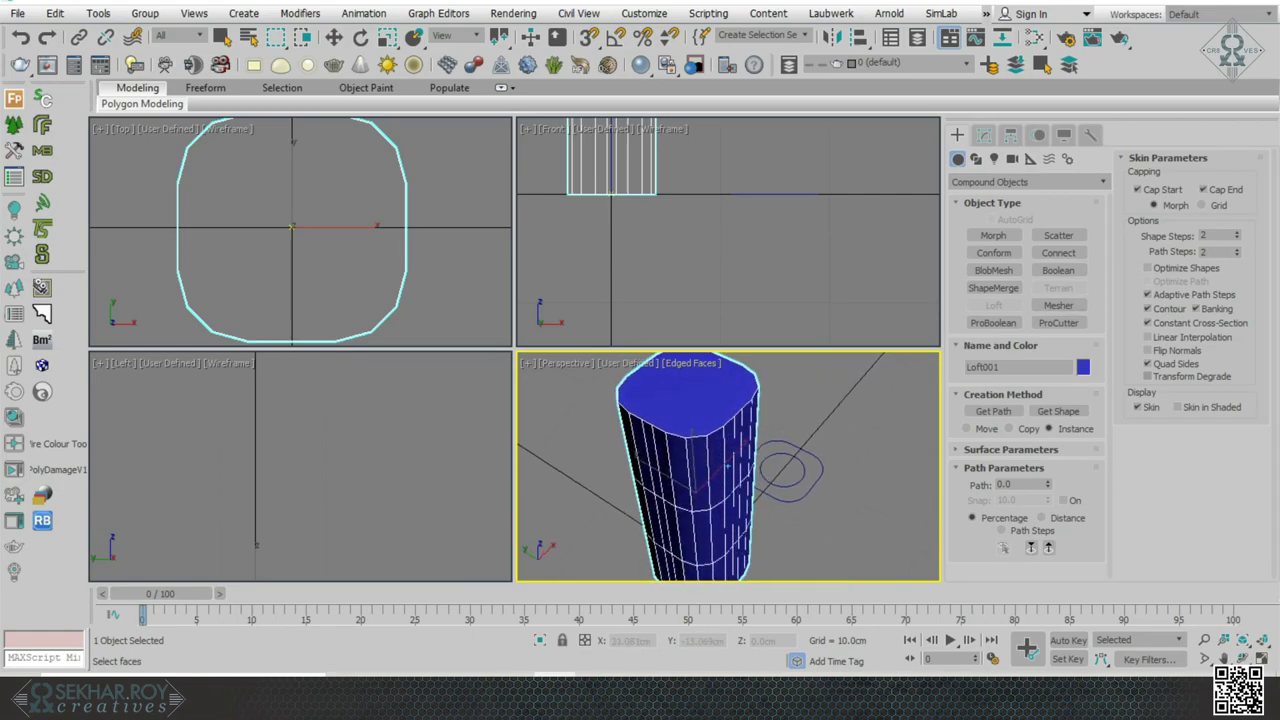
{"action": "left_click", "coordinate": [1237, 240]}
{"action": "left_click", "coordinate": [1237, 232]}
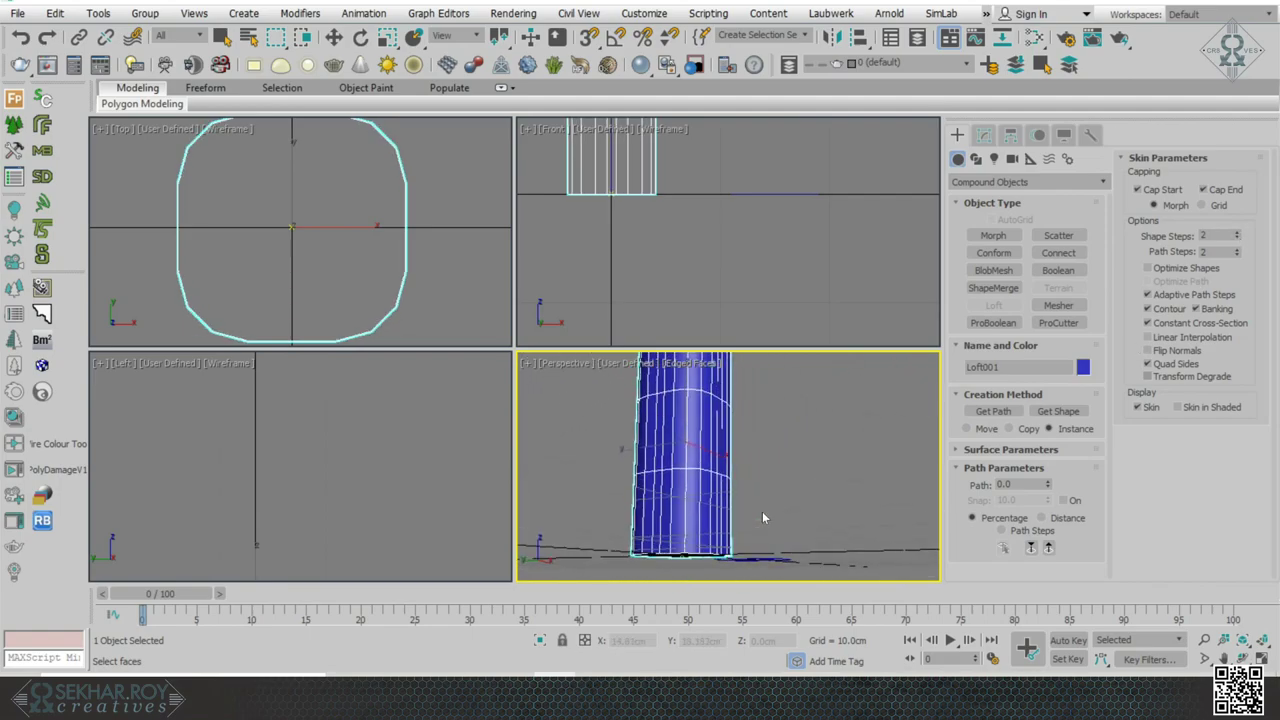
- Open the loft's parameters for modification and hide the modifier shortcut buttons
{"action": "middle_click_drag", "start_coordinate": [695, 180], "coordinate": [769, 296]}
{"action": "scroll", "coordinate": [769, 298], "scroll_direction": "down", "scroll_amount": 4}
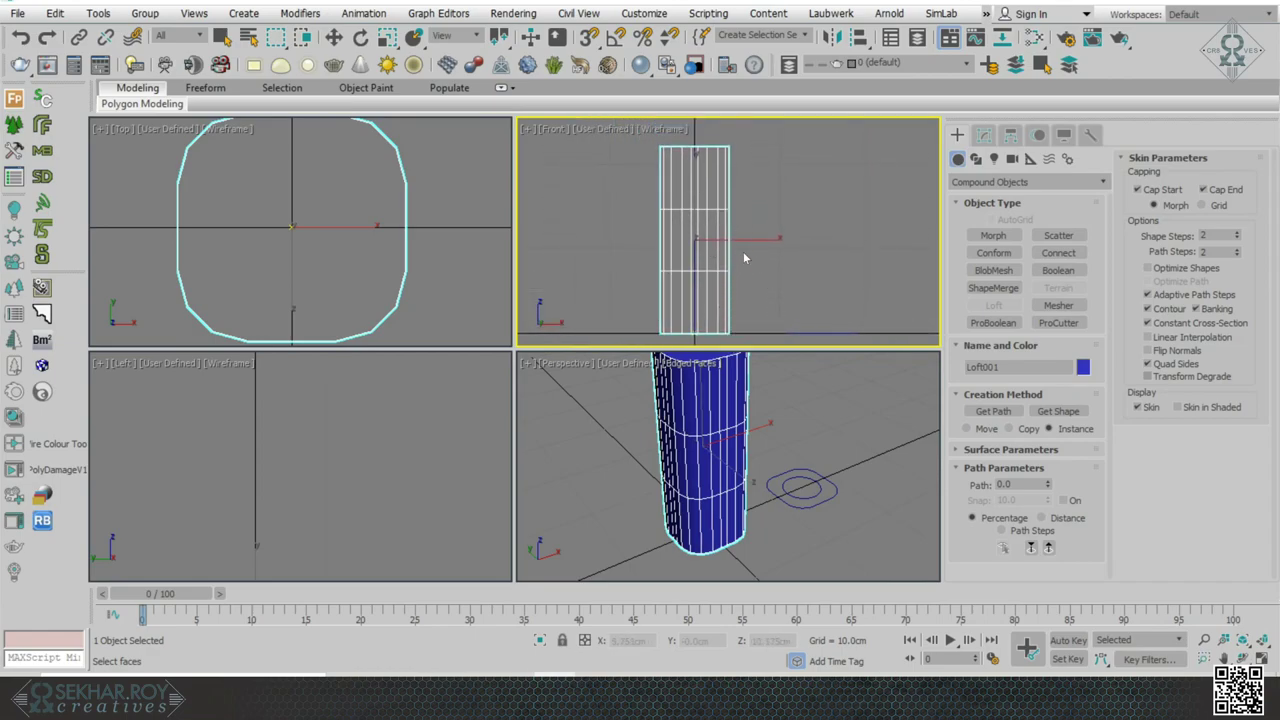
{"action": "scroll", "coordinate": [724, 328], "scroll_direction": "up", "scroll_amount": 10}
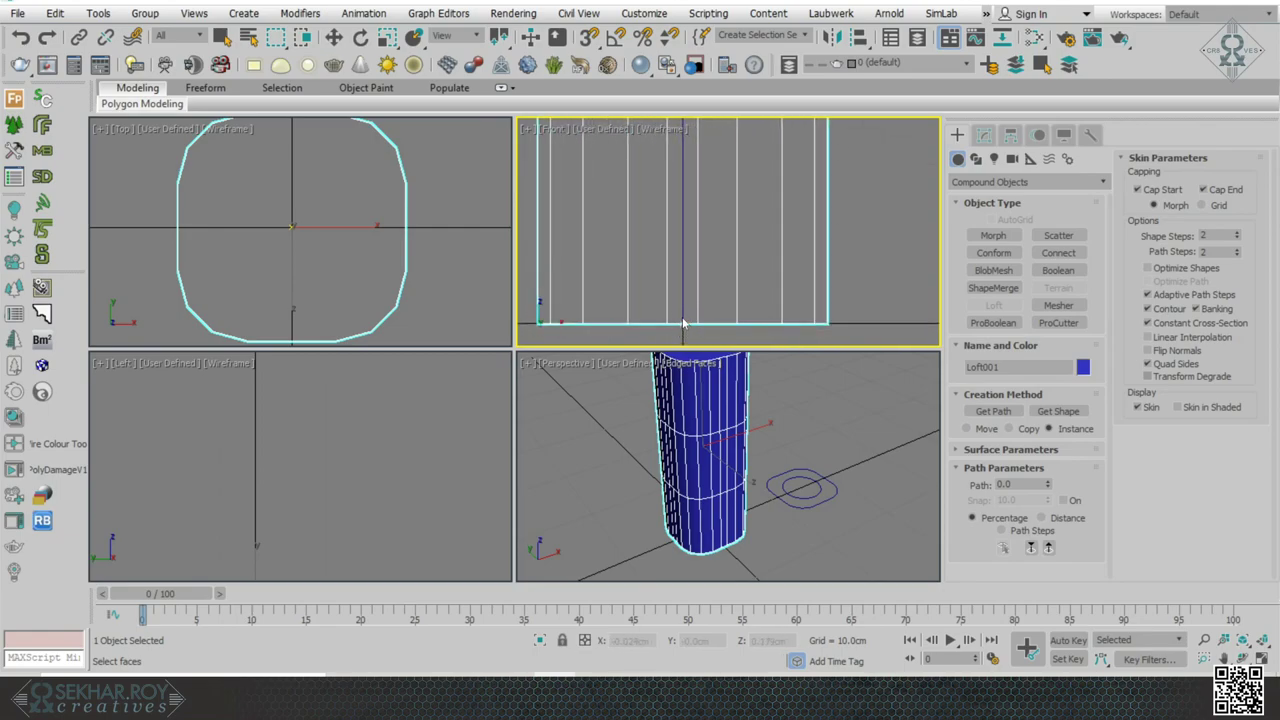
{"action": "scroll", "coordinate": [684, 322], "scroll_direction": "down", "scroll_amount": 5}
{"action": "left_click", "coordinate": [984, 135]}
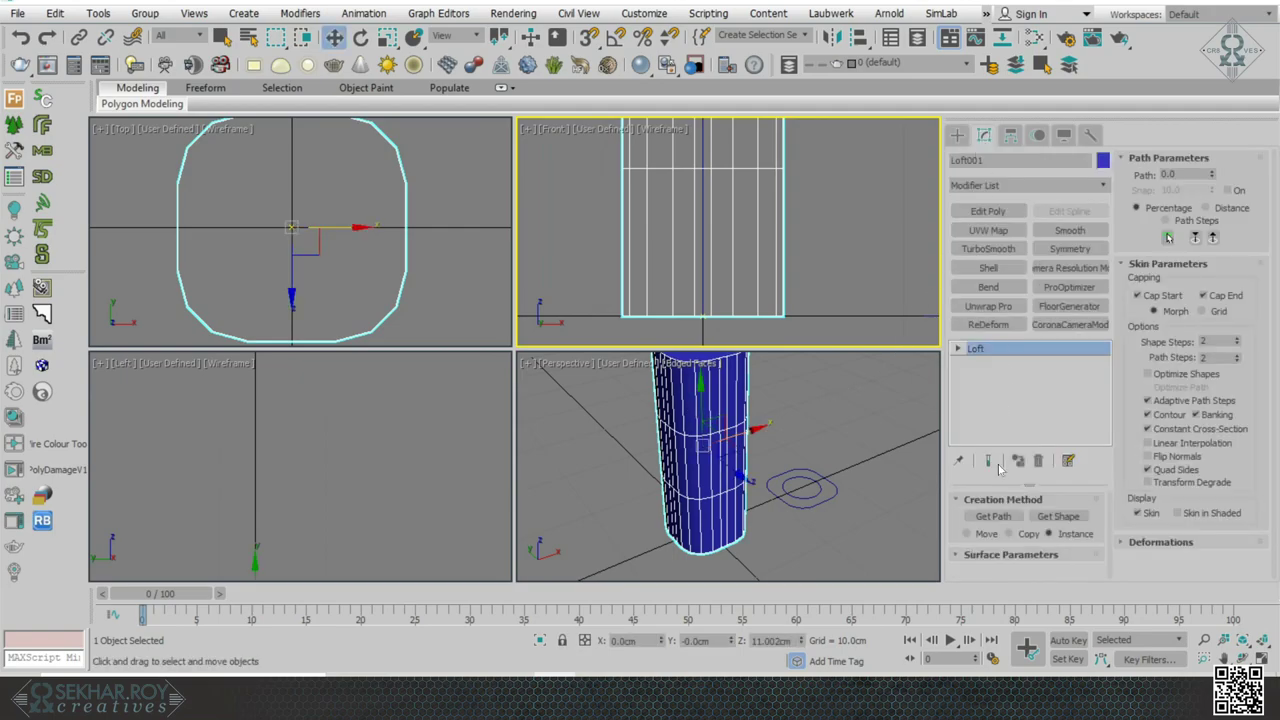
{"action": "right_click", "coordinate": [1075, 189]}
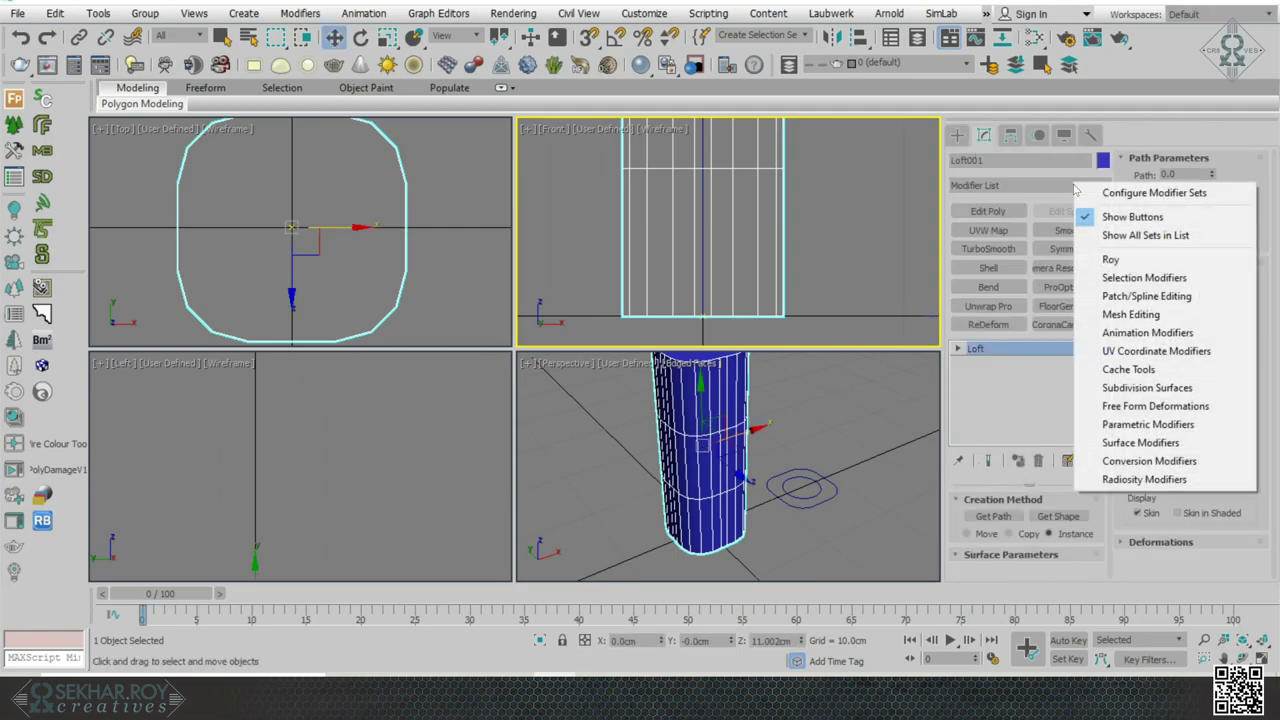
{"action": "left_click", "coordinate": [1092, 217]}
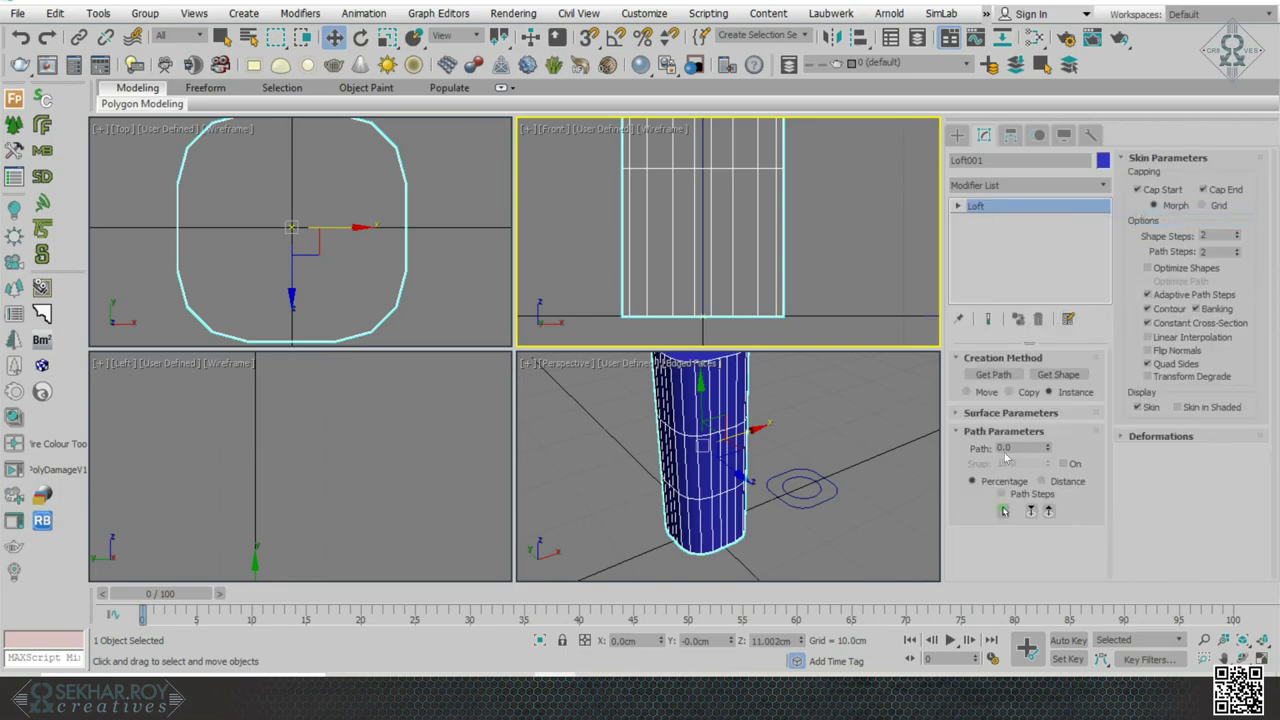
- Set the loft's path level to 65 percent, checking the position along the body in the Front view
{"action": "left_click", "coordinate": [1004, 511]}
{"action": "left_click_drag", "start_coordinate": [1048, 452], "coordinate": [1049, 431]}
{"action": "left_click_drag", "start_coordinate": [1041, 238], "coordinate": [941, 232]}
{"action": "left_click_drag", "start_coordinate": [1026, 448], "coordinate": [951, 473]}
{"action": "scroll", "coordinate": [819, 295], "scroll_direction": "down", "scroll_amount": 3}
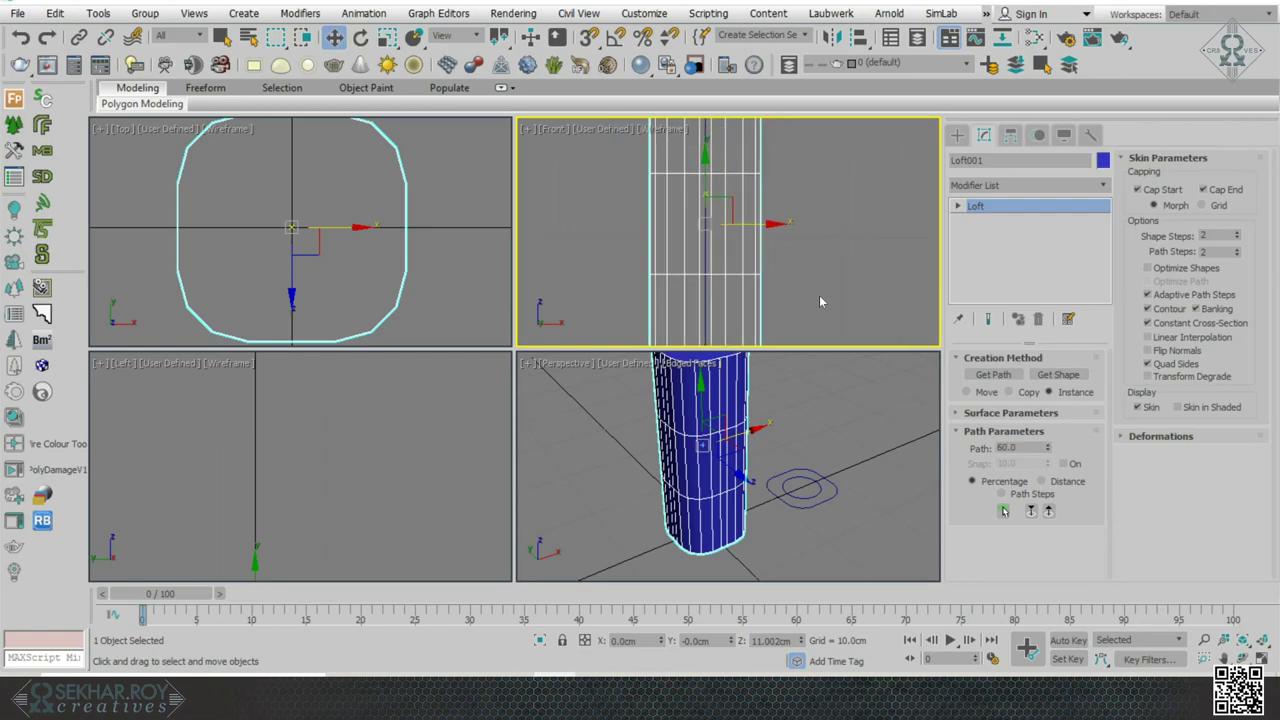
{"action": "scroll", "coordinate": [750, 290], "scroll_direction": "up", "scroll_amount": 1}
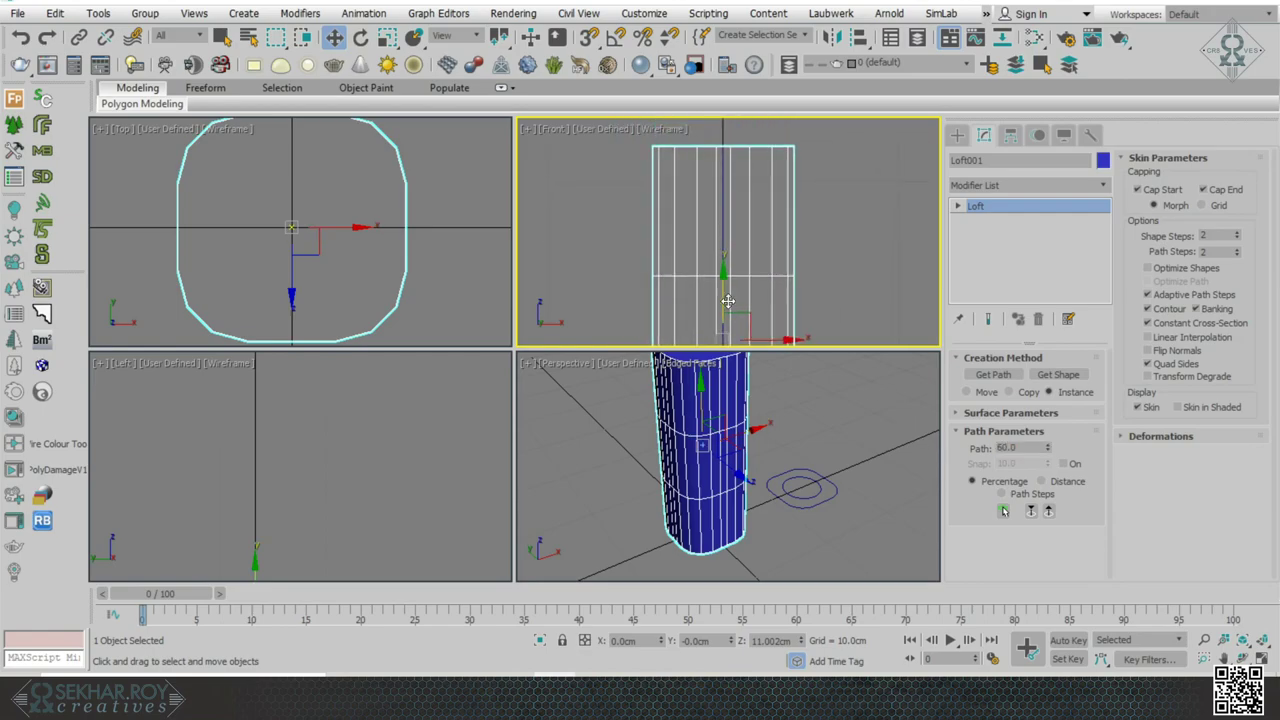
{"action": "double_click", "coordinate": [1010, 448]}
{"action": "type", "text": "70"}
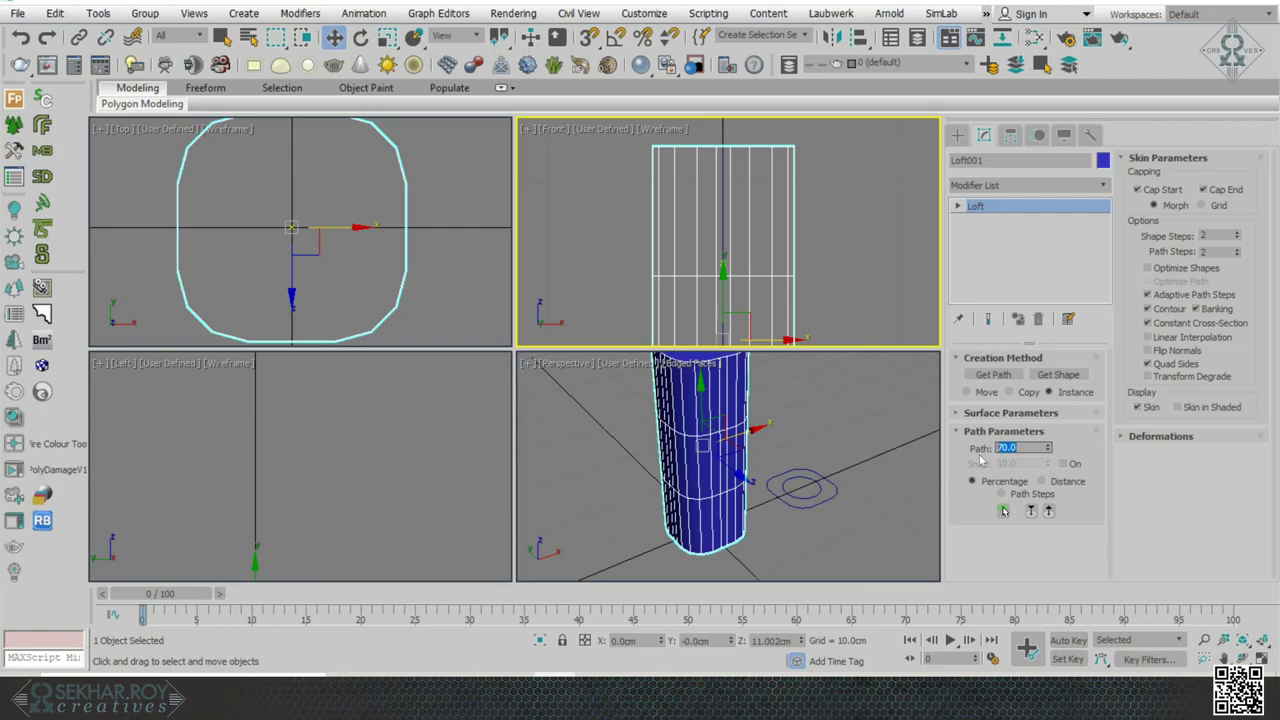
{"action": "middle_click_drag", "start_coordinate": [754, 304], "coordinate": [745, 281]}
{"action": "middle_click_drag", "start_coordinate": [839, 274], "coordinate": [837, 270]}
{"action": "scroll", "coordinate": [838, 277], "scroll_direction": "down", "scroll_amount": 4}
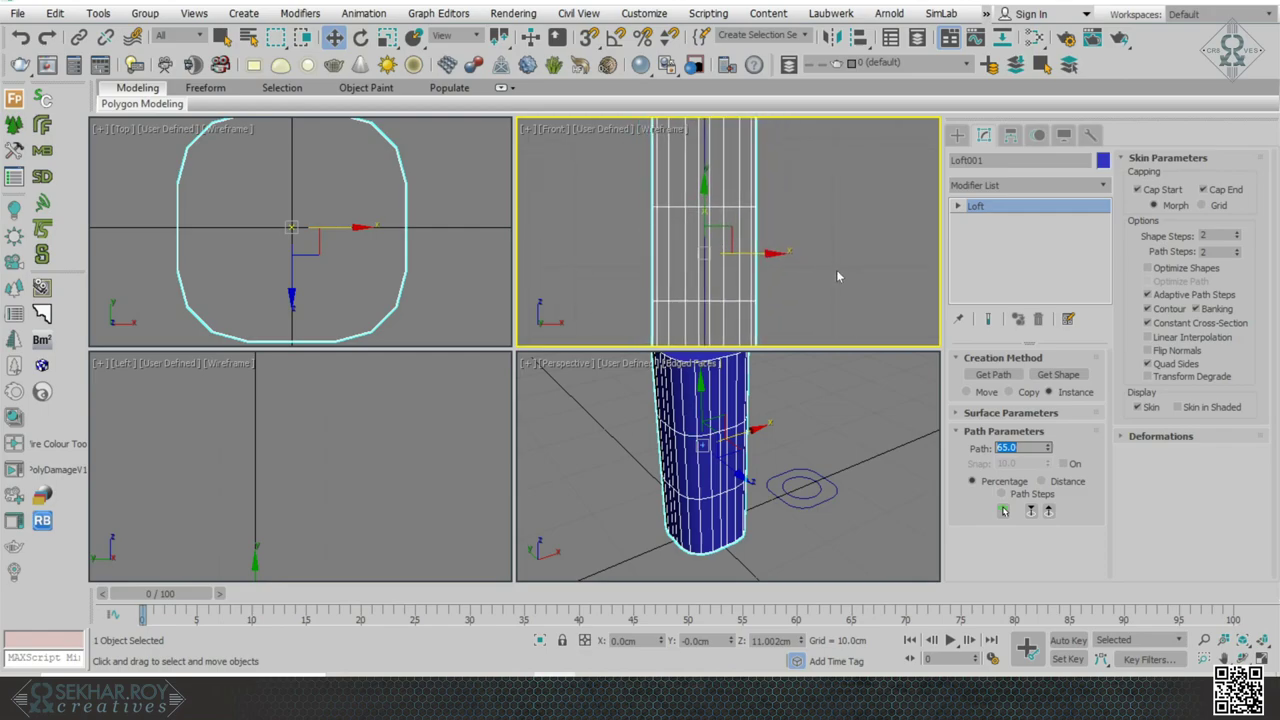
- Add the rounded rectangle as the loft's cross-section at 65 percent of the path
{"action": "left_click", "coordinate": [1057, 374]}
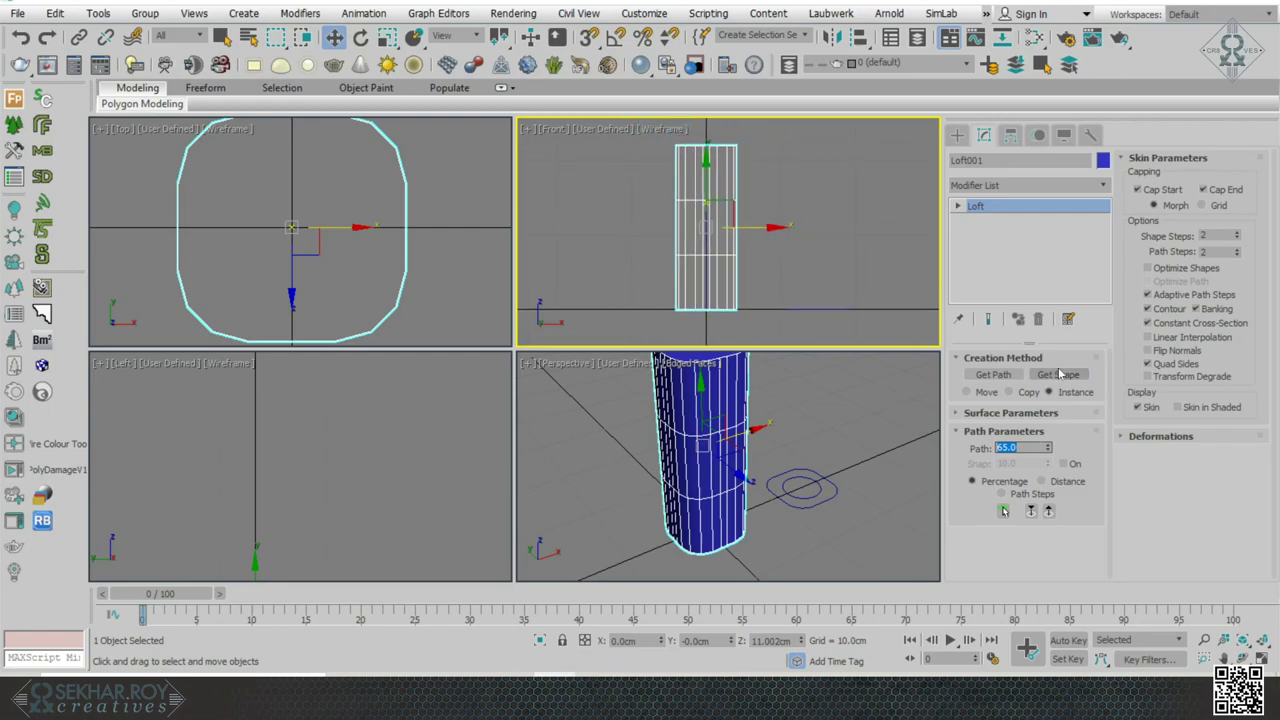
{"action": "left_click", "coordinate": [821, 505]}
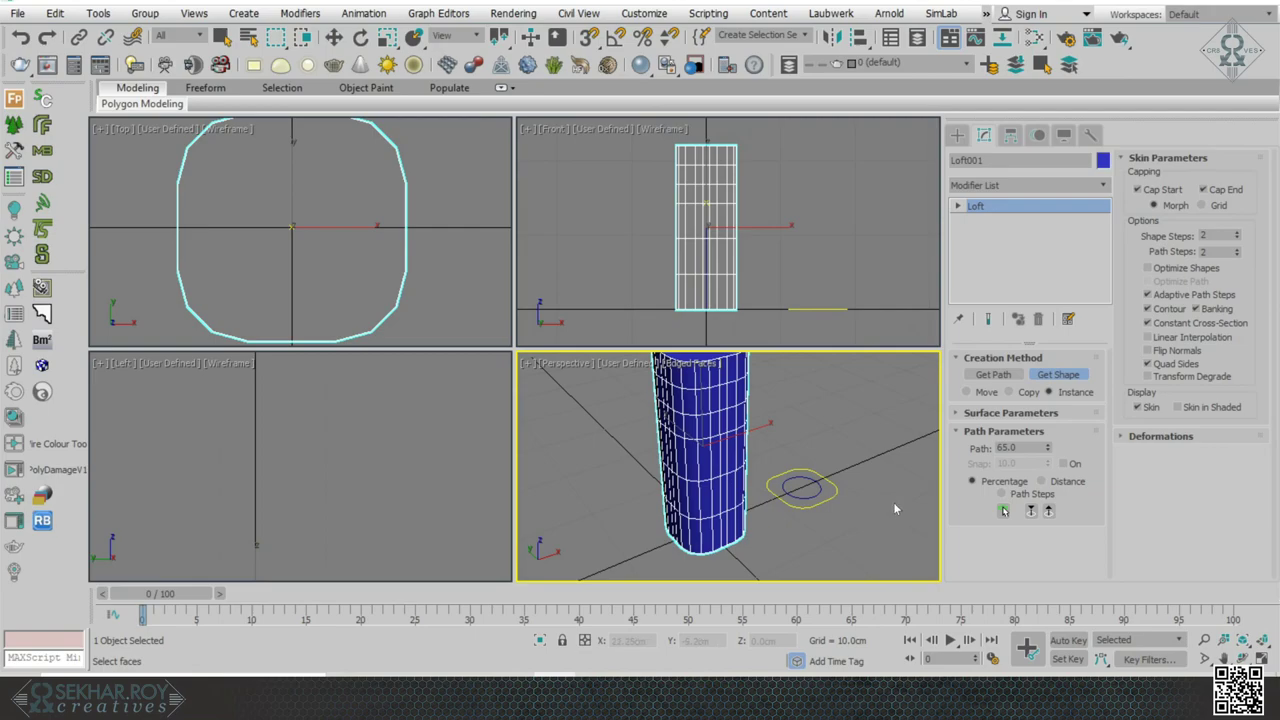
{"action": "left_click", "coordinate": [830, 256]}
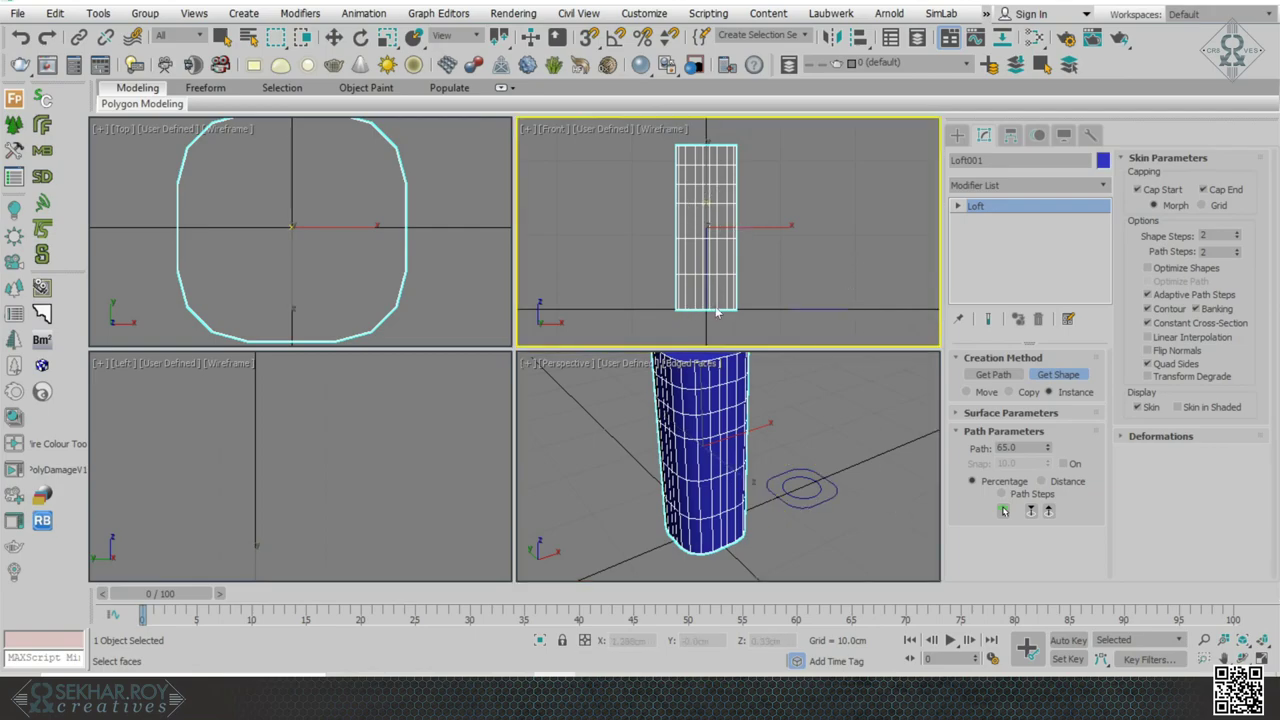
- Set the loft's path level to 80 percent, judging the neck's starting height in the Front view
{"action": "left_click_drag", "start_coordinate": [1020, 449], "coordinate": [975, 463]}
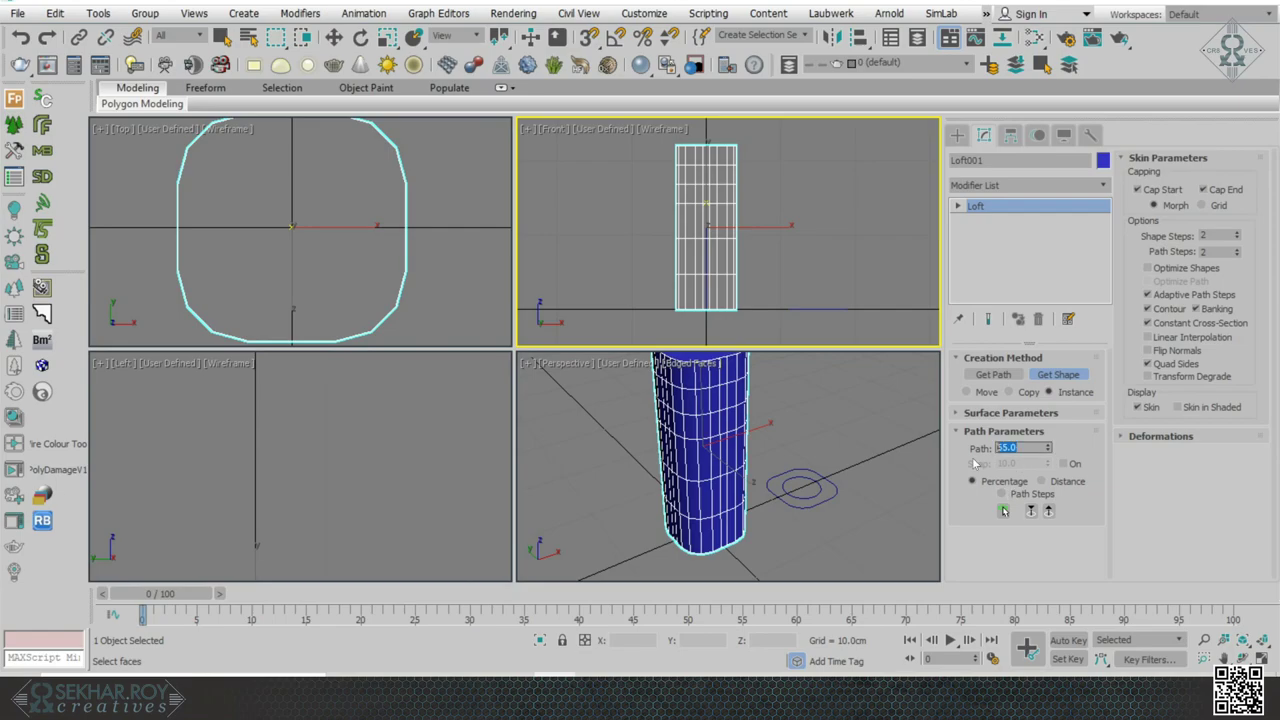
{"action": "type", "text": "7"}
{"action": "scroll", "coordinate": [725, 126], "scroll_direction": "up", "scroll_amount": 4}
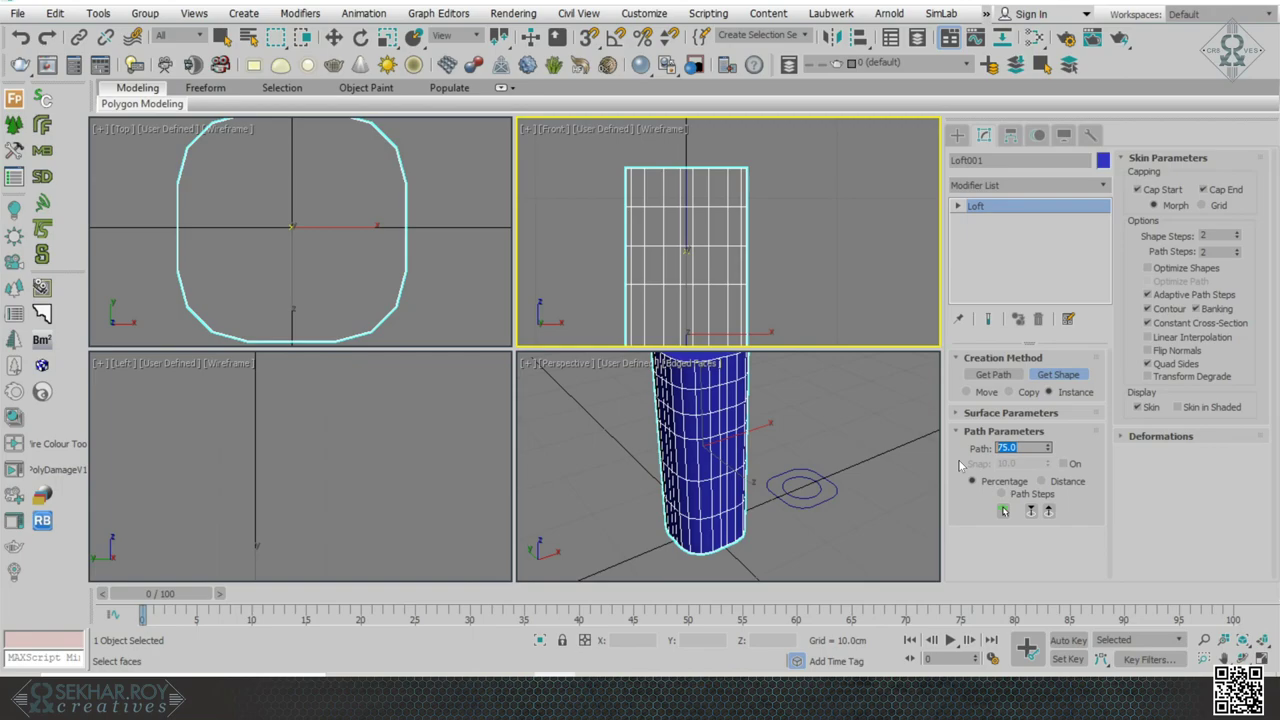
{"action": "left_click", "coordinate": [1048, 376]}
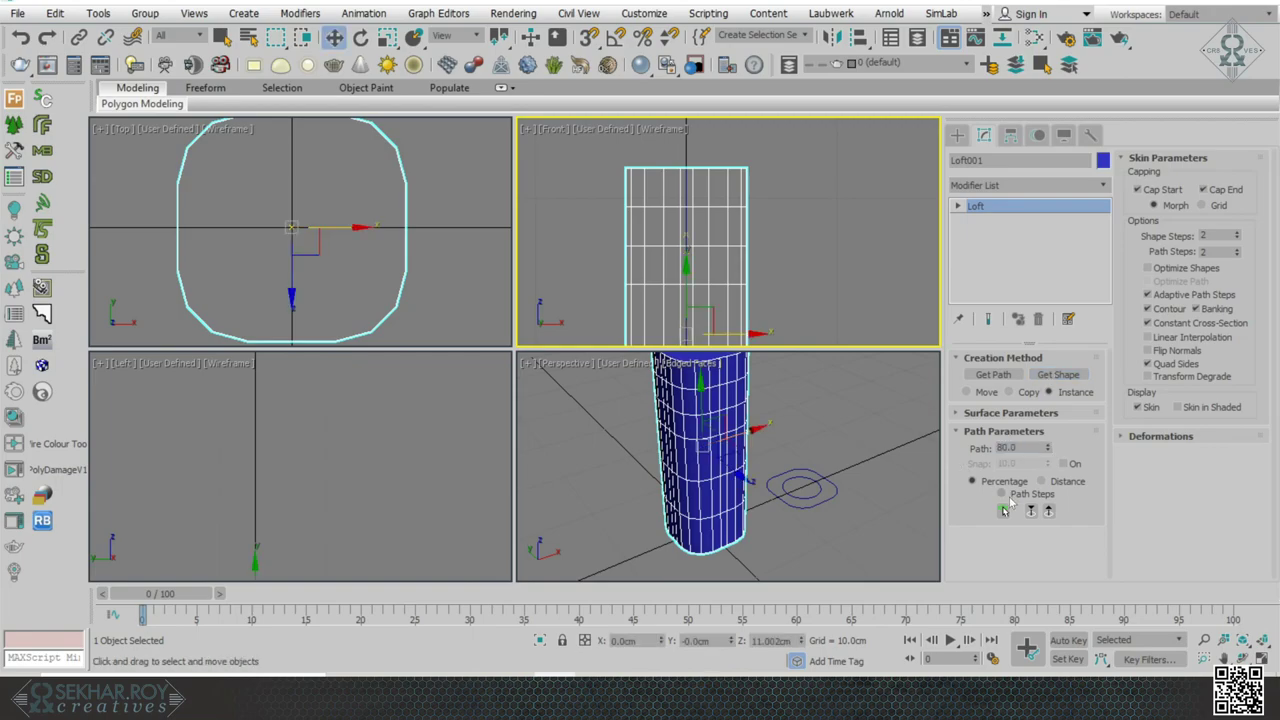
- Use the circle as the loft's cross-section at the 80 percent path level to form the bottle's neck
{"action": "left_click", "coordinate": [810, 494]}
{"action": "scroll", "coordinate": [866, 528], "scroll_direction": "down", "scroll_amount": 4}
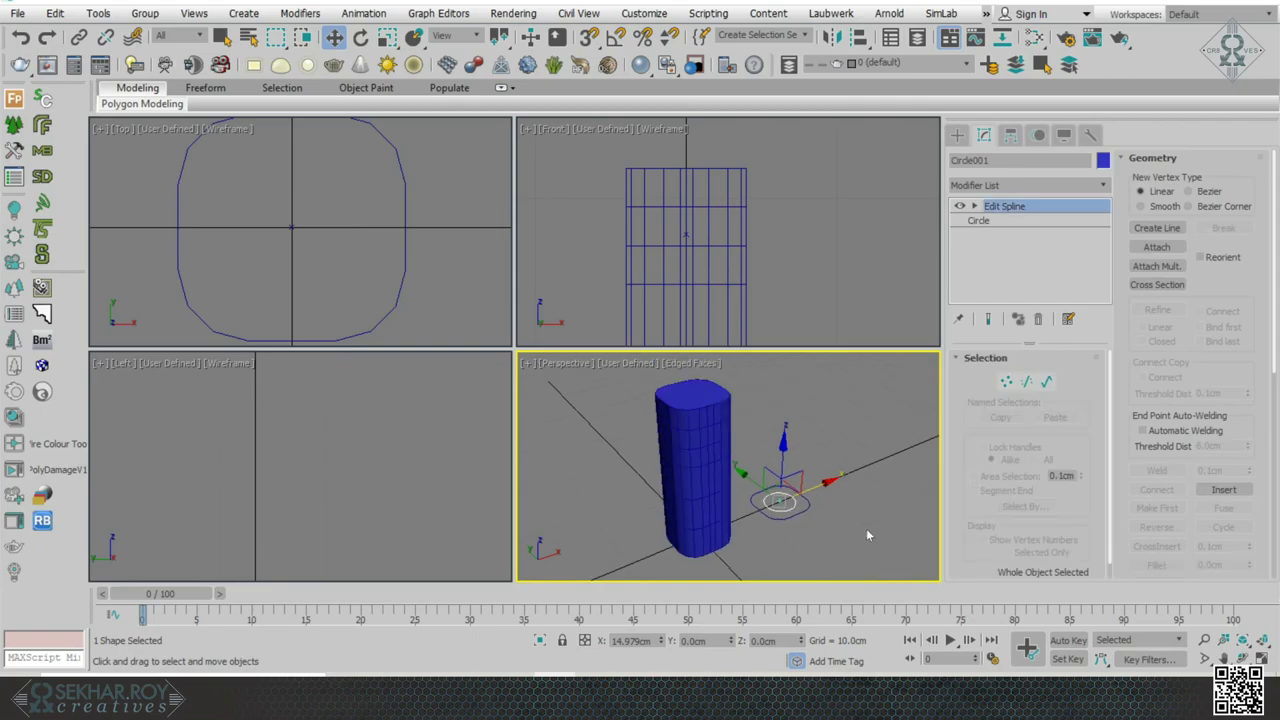
{"action": "scroll", "coordinate": [786, 471], "scroll_direction": "up", "scroll_amount": 4}
{"action": "left_click", "coordinate": [723, 456]}
{"action": "middle_click_drag", "start_coordinate": [723, 456], "coordinate": [724, 394]}
{"action": "left_click", "coordinate": [1060, 376]}
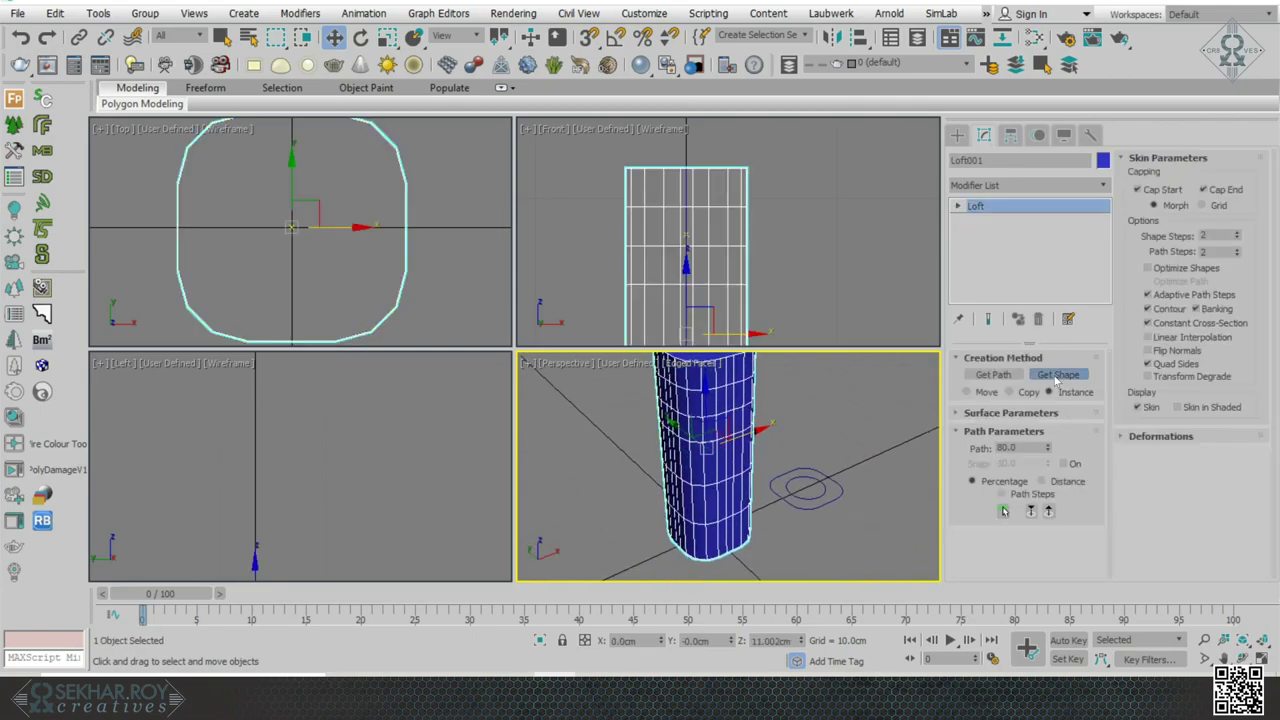
{"action": "left_click", "coordinate": [835, 492]}
{"action": "scroll", "coordinate": [875, 539], "scroll_direction": "down", "scroll_amount": 3}
{"action": "mouse_move", "coordinate": [875, 541]}
{"action": "middle_mouse_down", "text": "alt"}
{"action": "mouse_move", "coordinate": [877, 516]}
{"action": "mouse_move", "coordinate": [838, 455]}
{"action": "middle_mouse_up", "text": "alt"}
{"action": "right_click", "coordinate": [877, 520]}
- Scale down the circle's spline uniformly in two passes, the second to 90 percent, to narrow the bottle's neck
{"action": "left_click", "coordinate": [825, 446]}
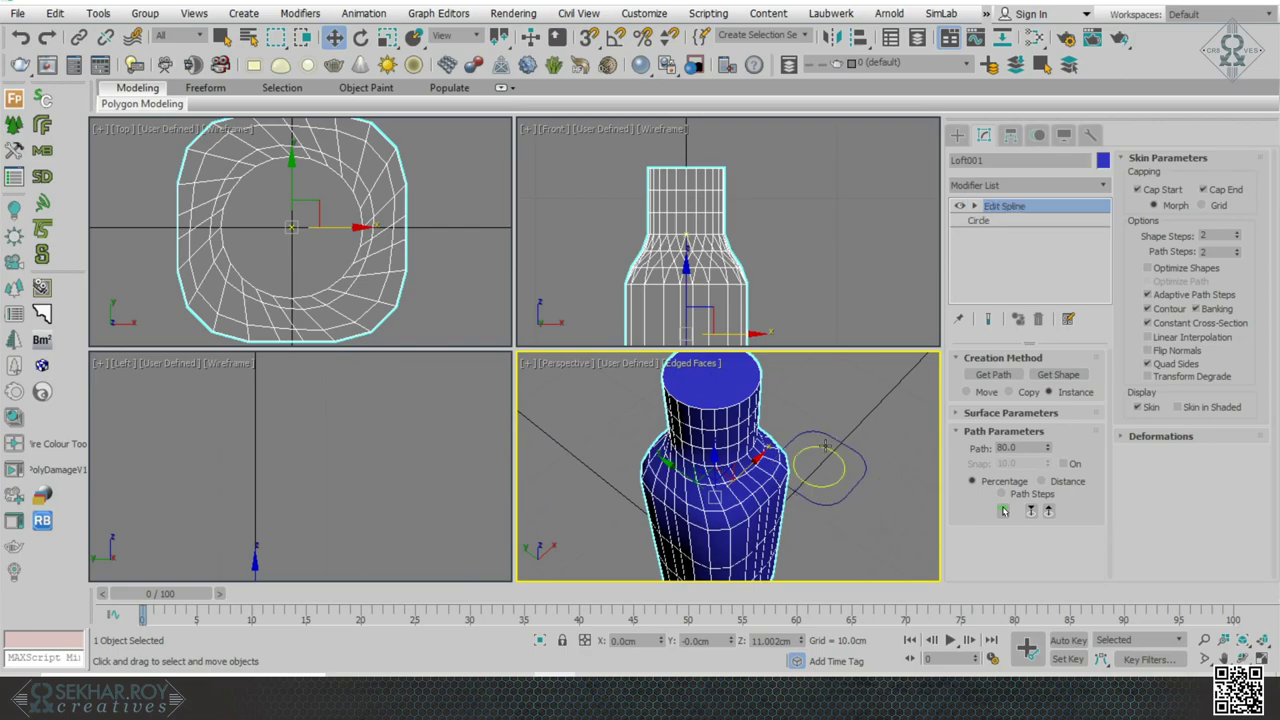
{"action": "middle_click_drag", "start_coordinate": [740, 440], "coordinate": [693, 422], "text": "alt"}
{"action": "left_click", "coordinate": [974, 206]}
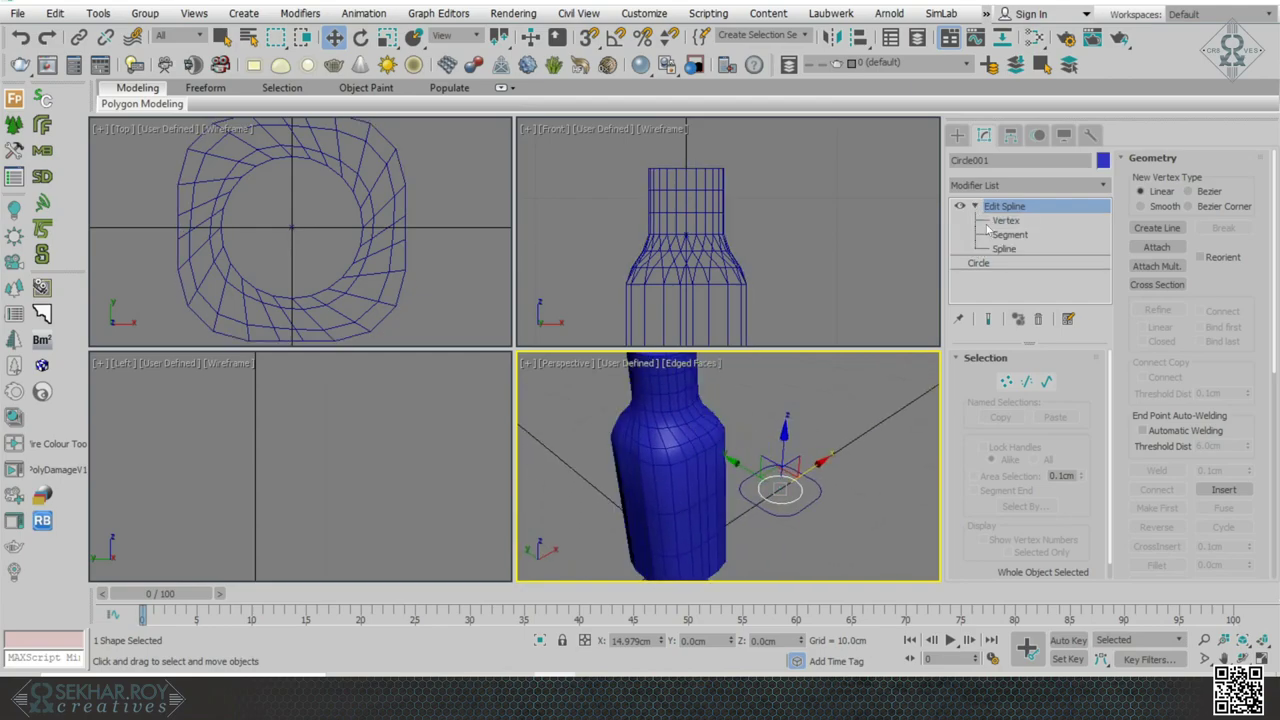
{"action": "left_click", "coordinate": [1005, 248]}
{"action": "left_click", "coordinate": [803, 487]}
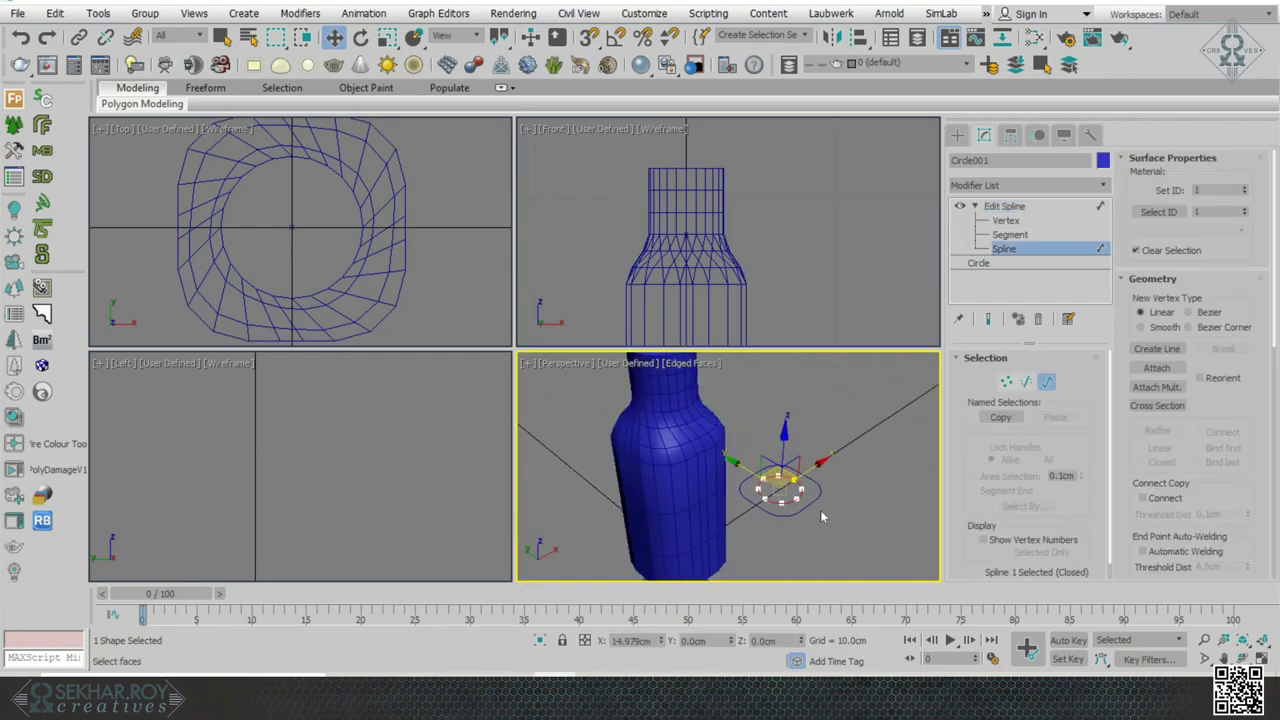
{"action": "key", "text": "r"}
{"action": "middle_click_drag", "start_coordinate": [785, 498], "coordinate": [794, 496], "text": "alt"}
{"action": "left_click_drag", "start_coordinate": [794, 496], "coordinate": [789, 526]}
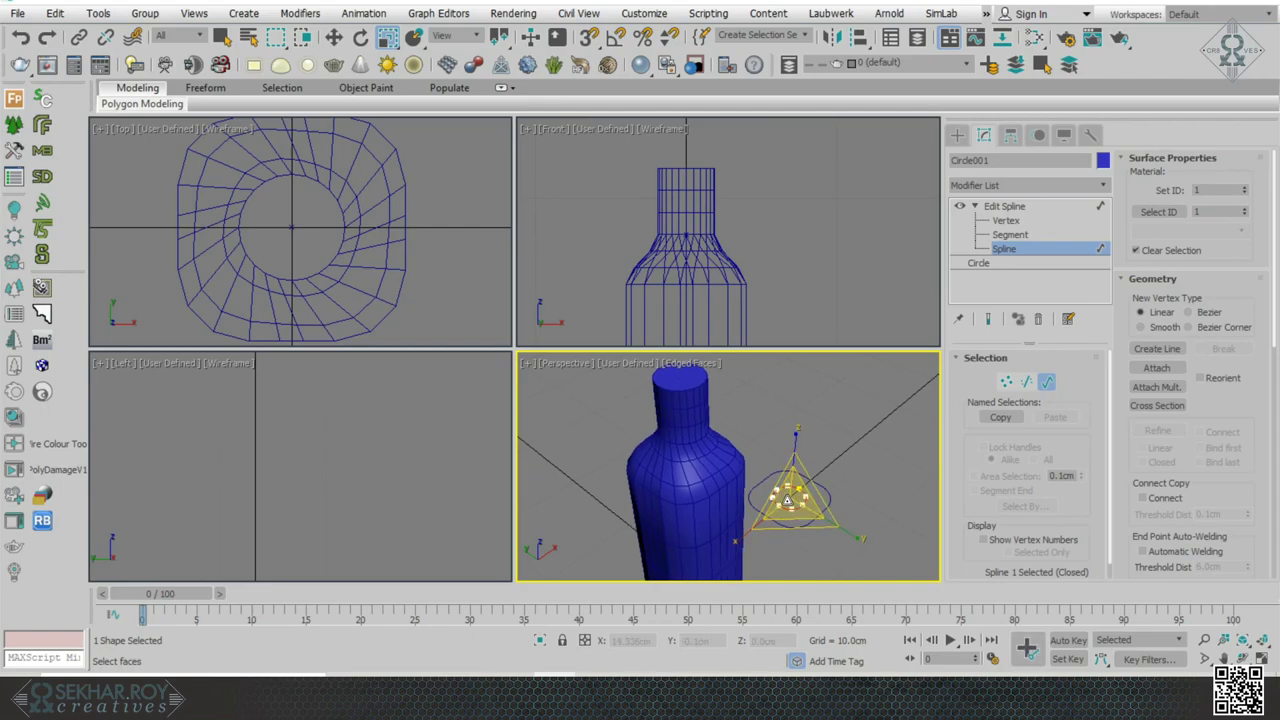
{"action": "middle_click_drag", "start_coordinate": [690, 510], "coordinate": [799, 519], "text": "alt"}
{"action": "left_click_drag", "start_coordinate": [808, 520], "coordinate": [806, 530]}
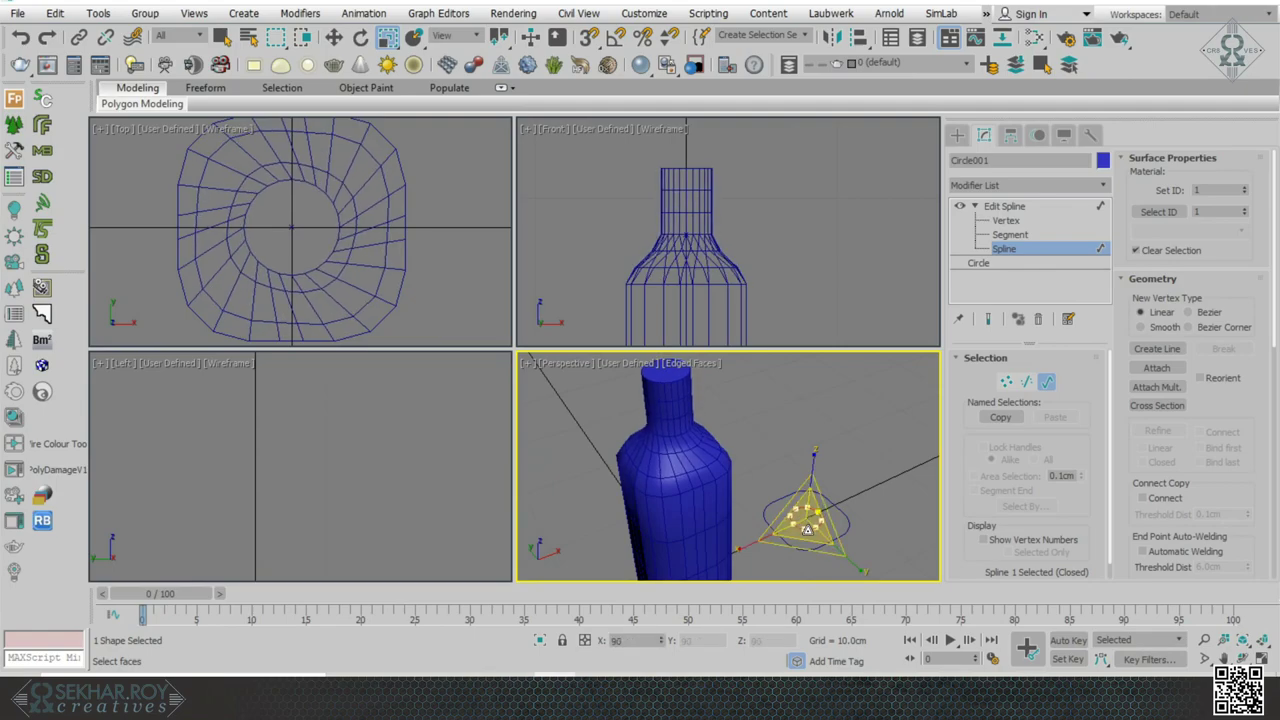
{"action": "middle_click_drag", "start_coordinate": [886, 420], "coordinate": [882, 404], "text": "alt"}
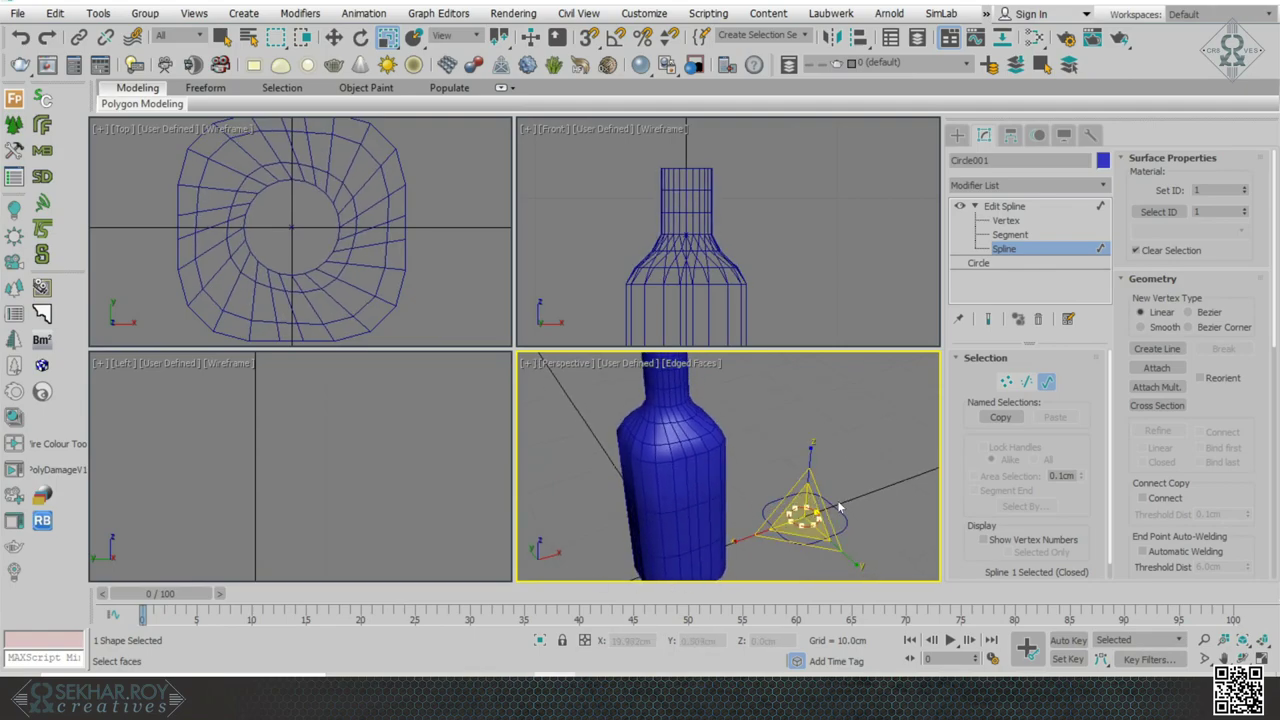
{"action": "left_click", "coordinate": [828, 466]}
- Rotate the circle's spline about its vertical axis until the loft's twisted shoulder edges run straight, and leave spline editing
{"action": "scroll", "coordinate": [781, 474], "scroll_direction": "up", "scroll_amount": 5}
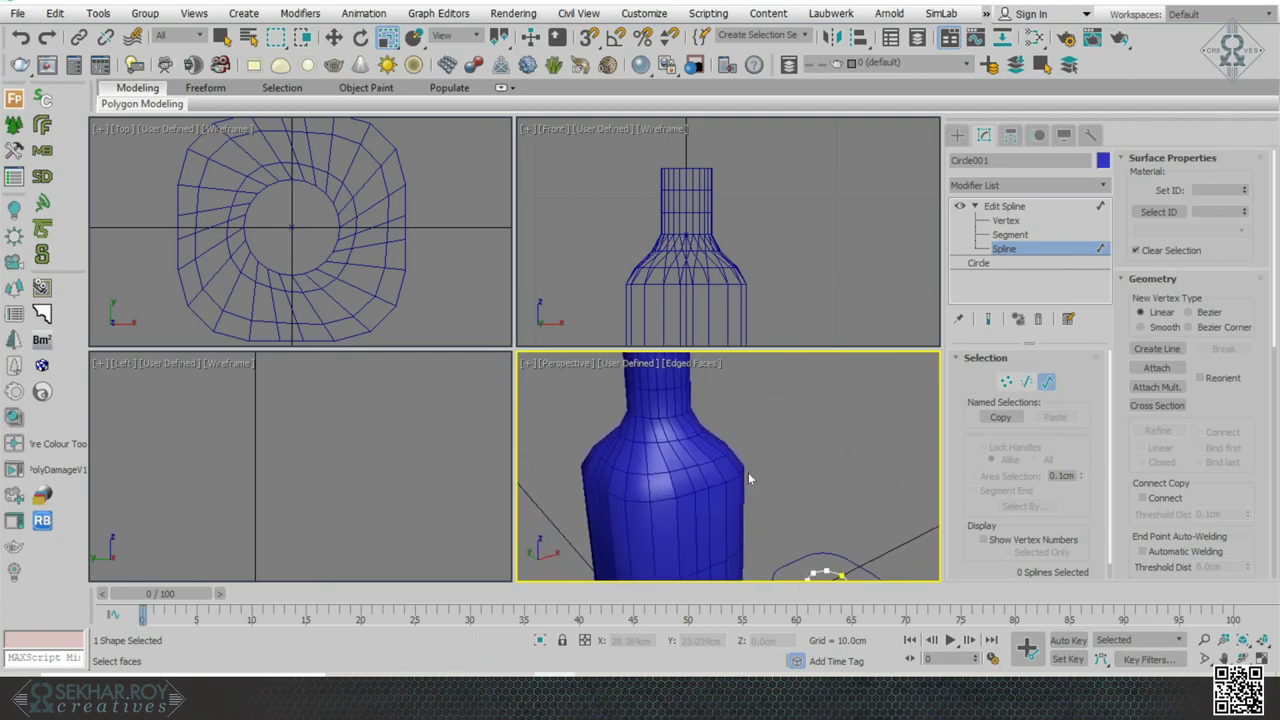
{"action": "scroll", "coordinate": [748, 472], "scroll_direction": "up", "scroll_amount": 3}
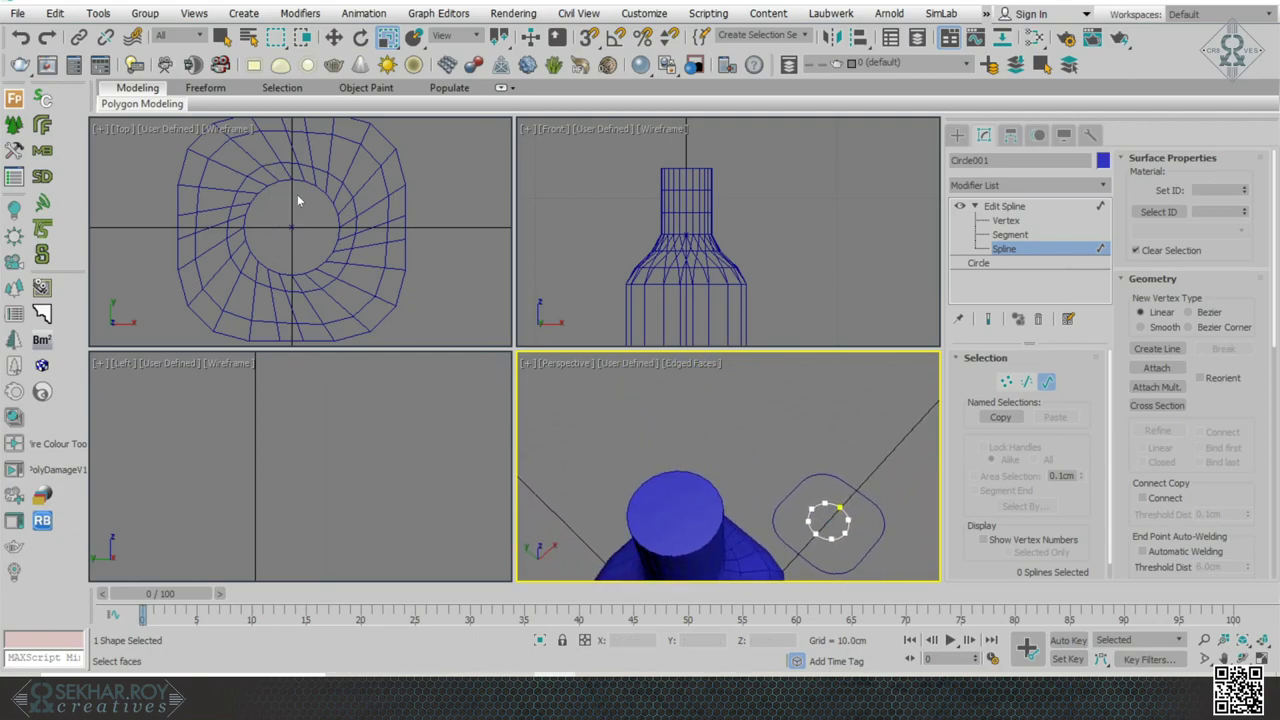
{"action": "scroll", "coordinate": [377, 259], "scroll_direction": "down", "scroll_amount": 3}
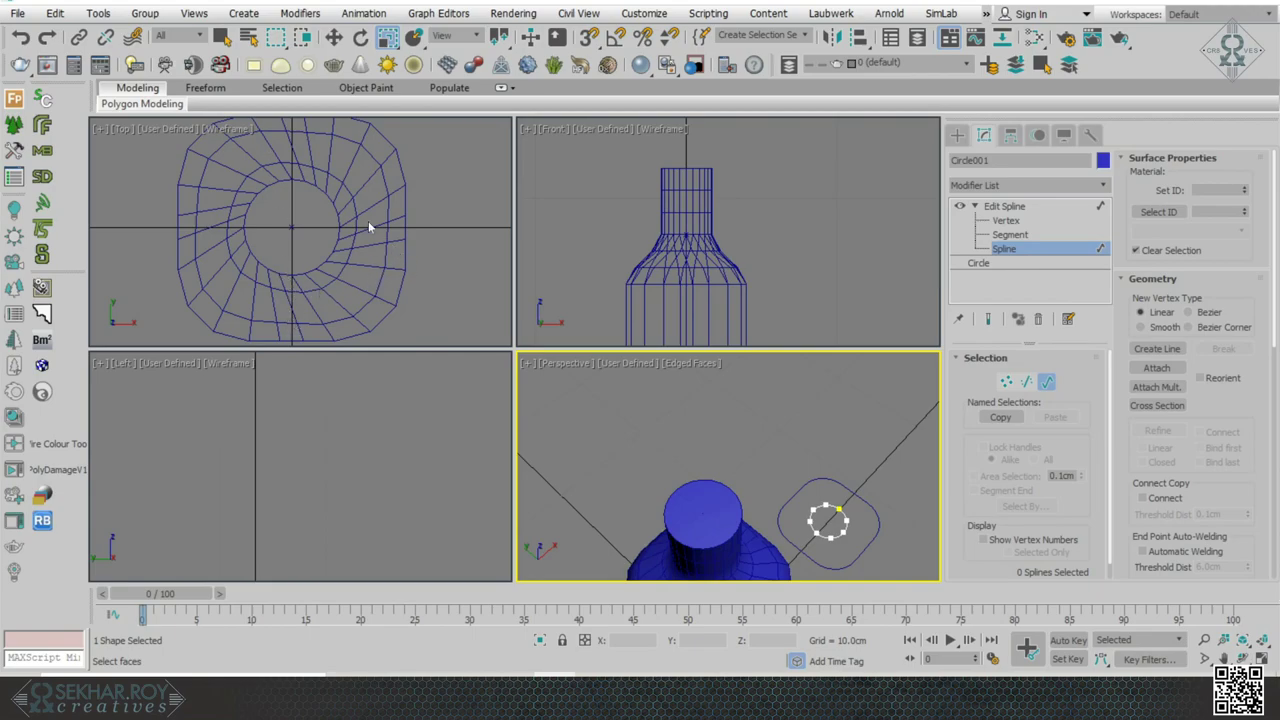
{"action": "left_click", "coordinate": [845, 521]}
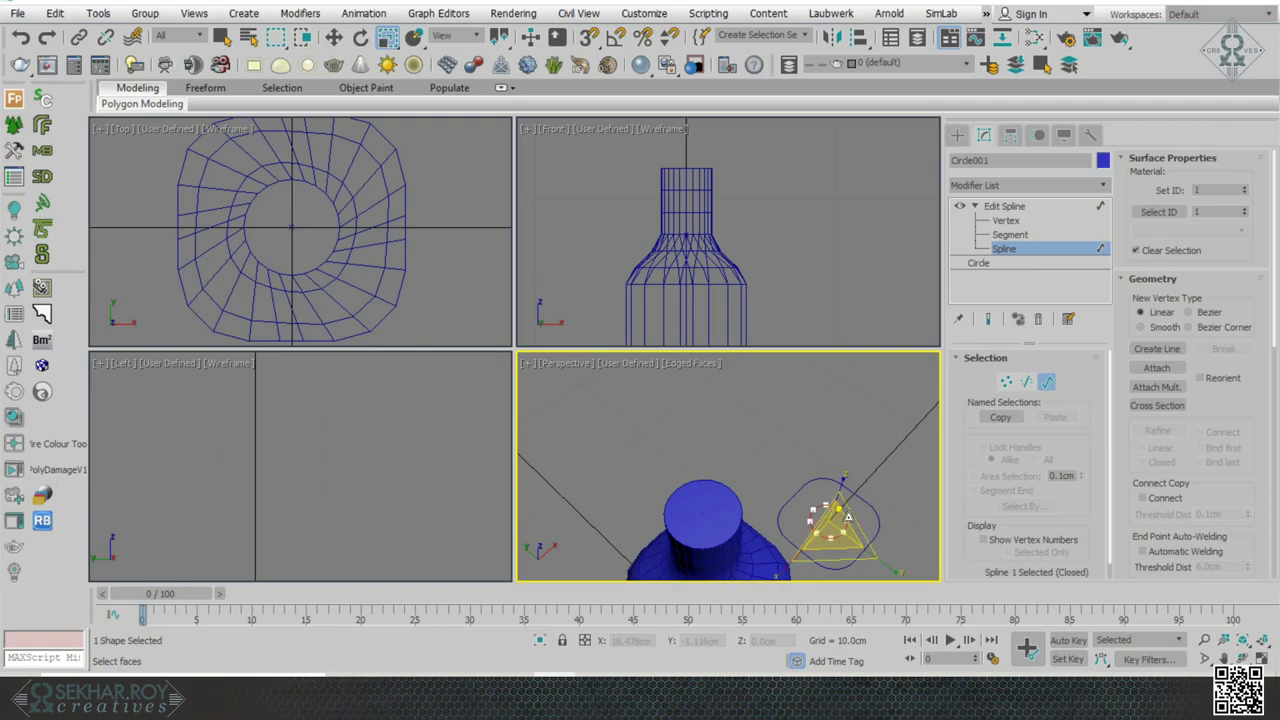
{"action": "key", "text": "e"}
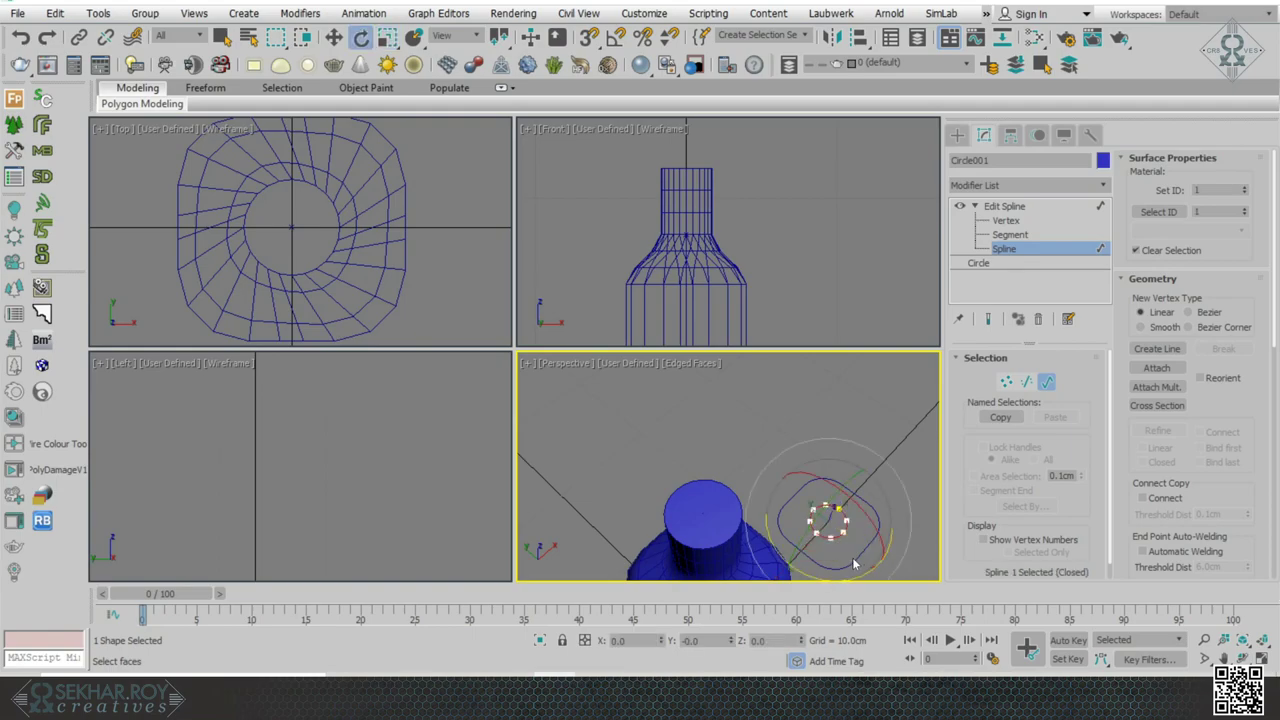
{"action": "middle_click_drag", "start_coordinate": [849, 517], "coordinate": [820, 510], "text": "alt"}
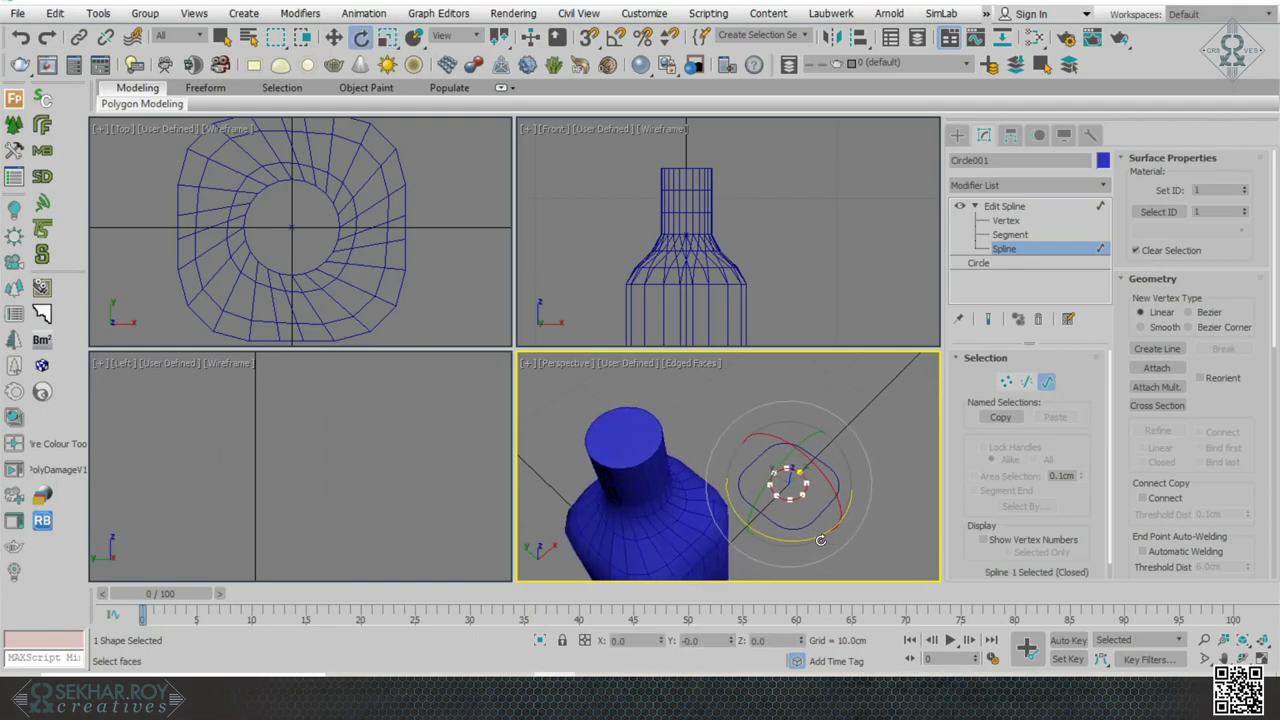
{"action": "left_click_drag", "start_coordinate": [803, 540], "coordinate": [843, 531]}
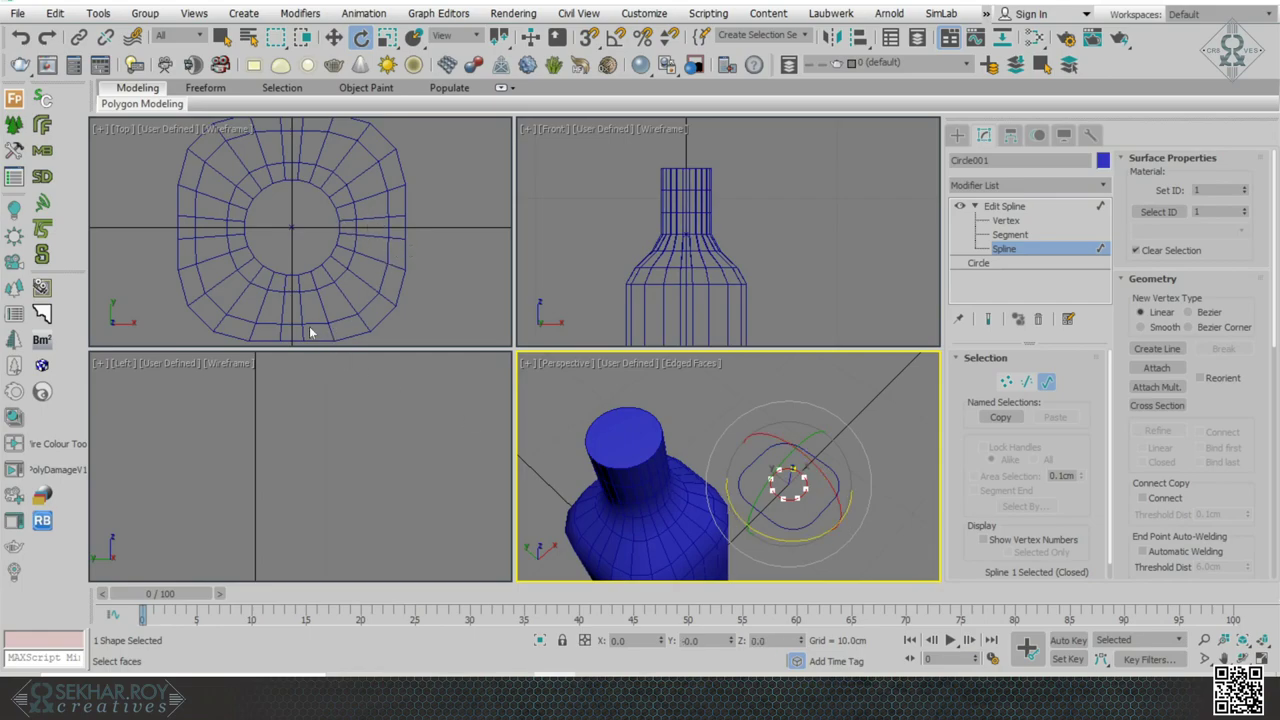
{"action": "left_click", "coordinate": [770, 391]}
{"action": "middle_click_drag", "start_coordinate": [770, 391], "coordinate": [686, 281], "text": "alt"}
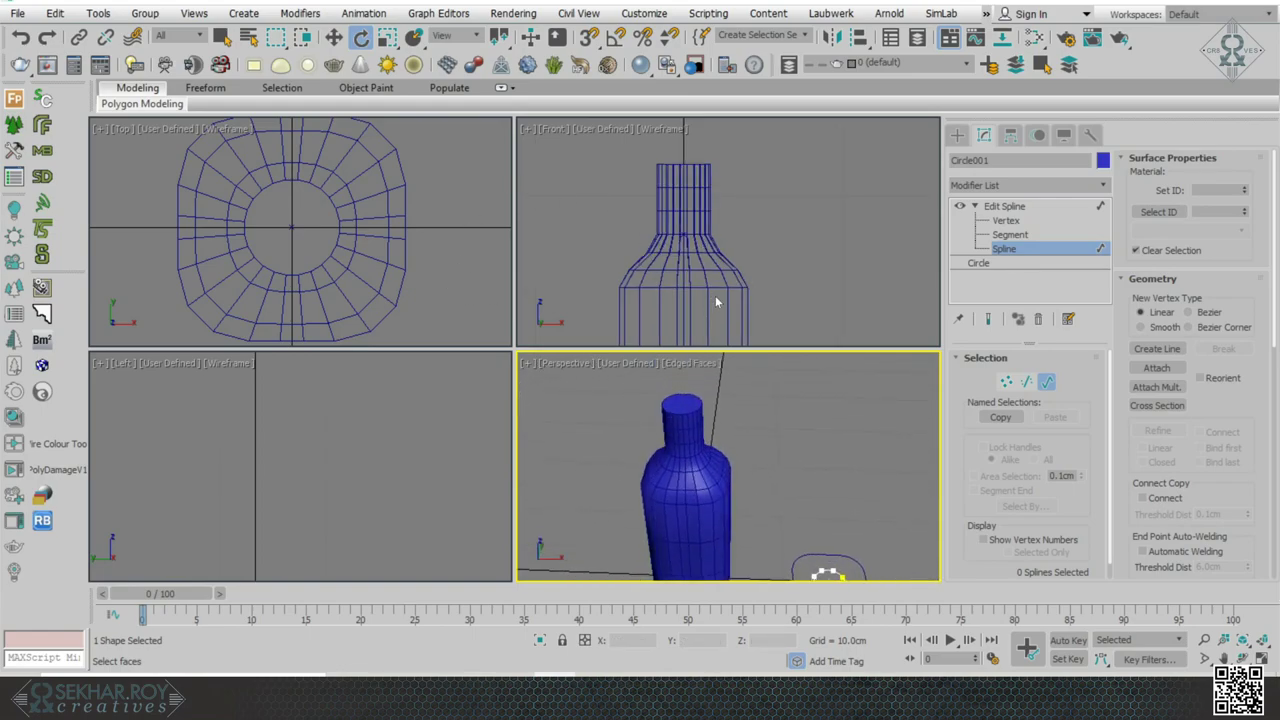
{"action": "middle_click_drag", "start_coordinate": [863, 390], "coordinate": [765, 490], "text": "alt"}
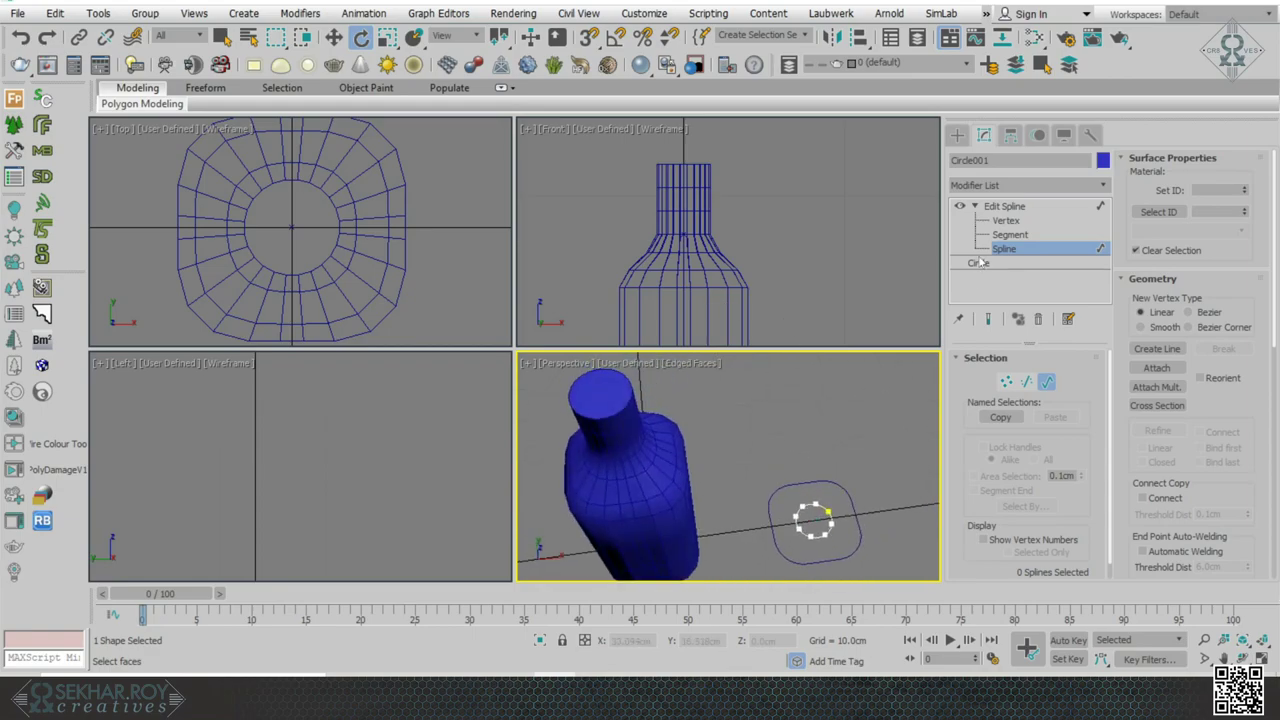
{"action": "left_click", "coordinate": [1005, 206]}
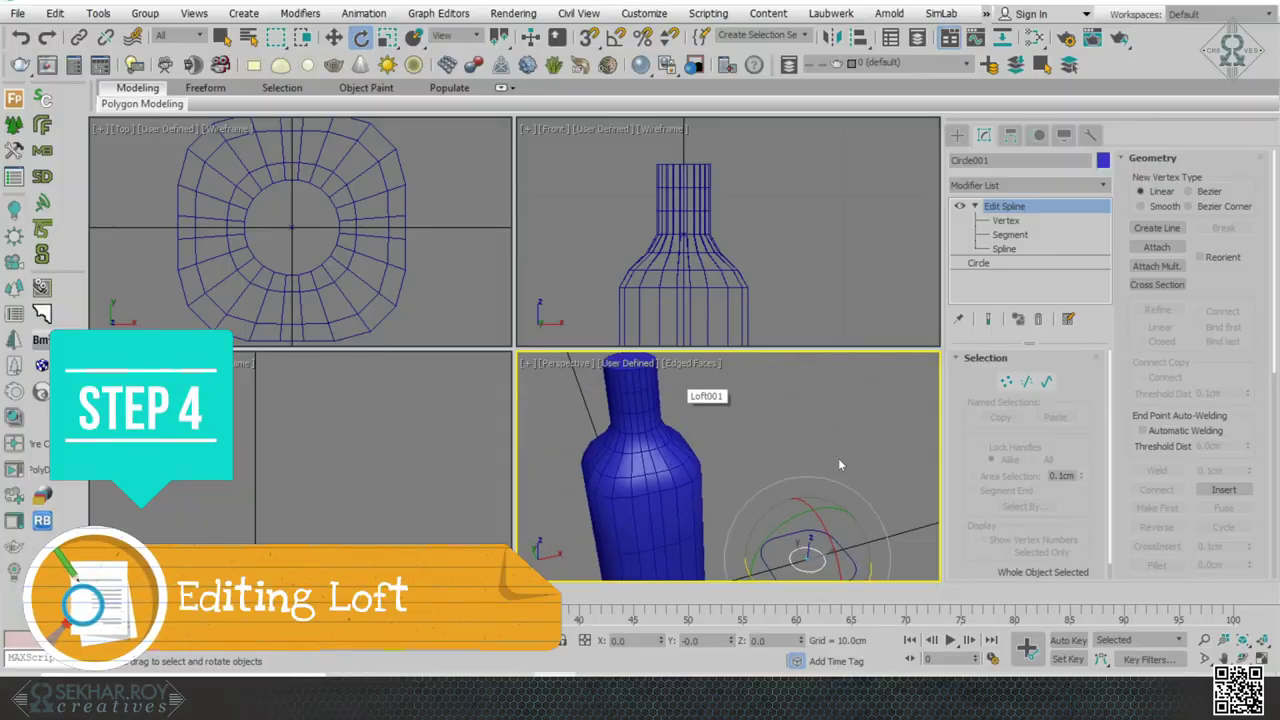
- Scale the rounded rectangle's spline uniformly to 78 percent to slim the bottle's body, and leave spline editing
{"action": "scroll", "coordinate": [838, 458], "scroll_direction": "up", "scroll_amount": 4}
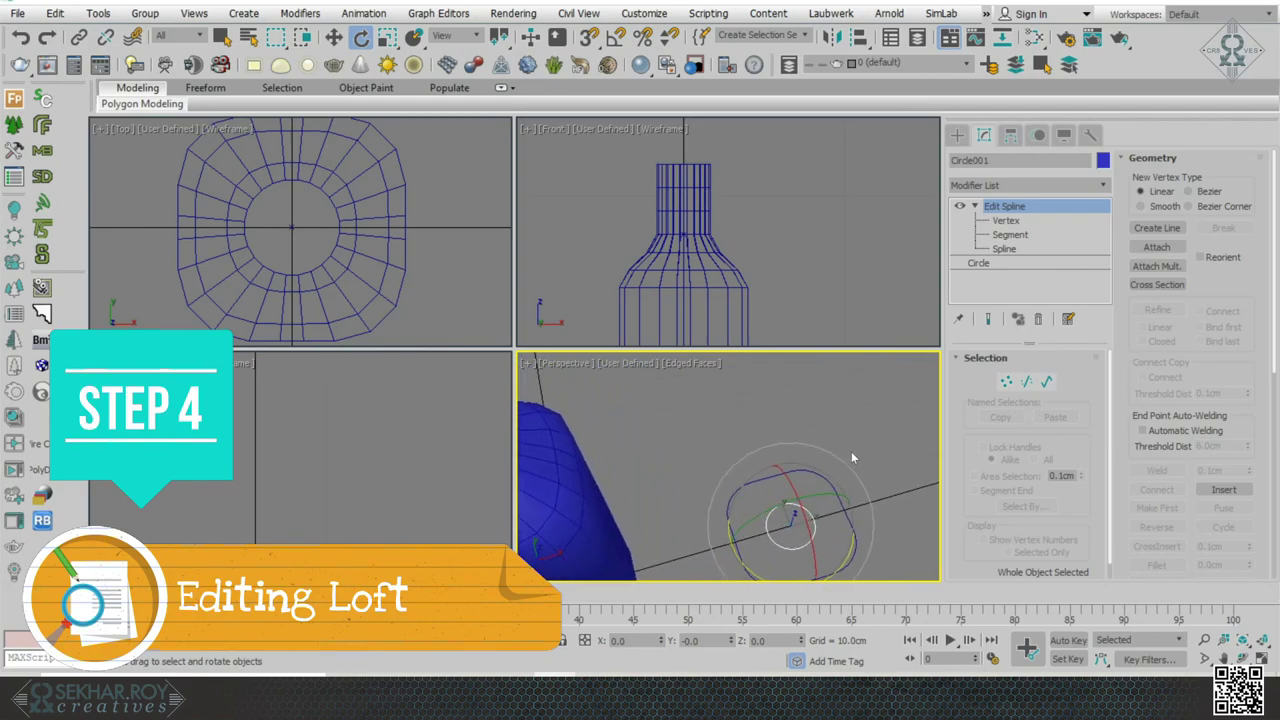
{"action": "left_click", "coordinate": [857, 529]}
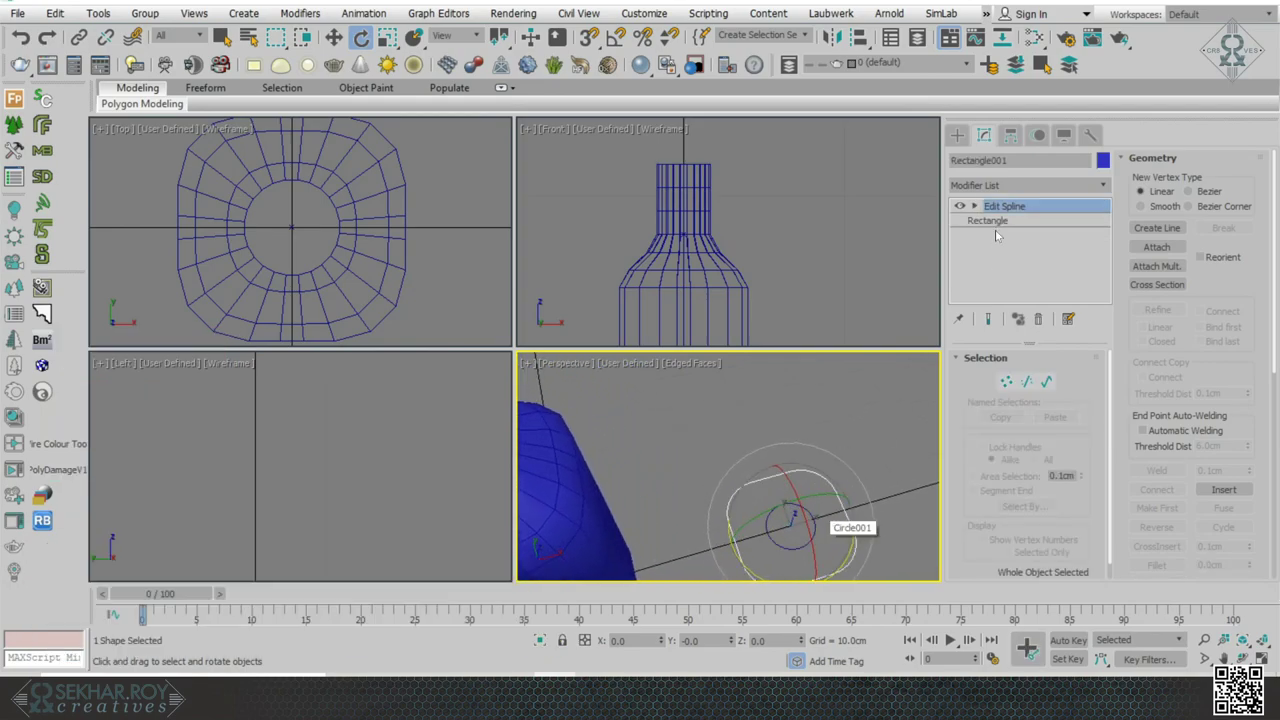
{"action": "left_click", "coordinate": [975, 206]}
{"action": "left_click", "coordinate": [1004, 250]}
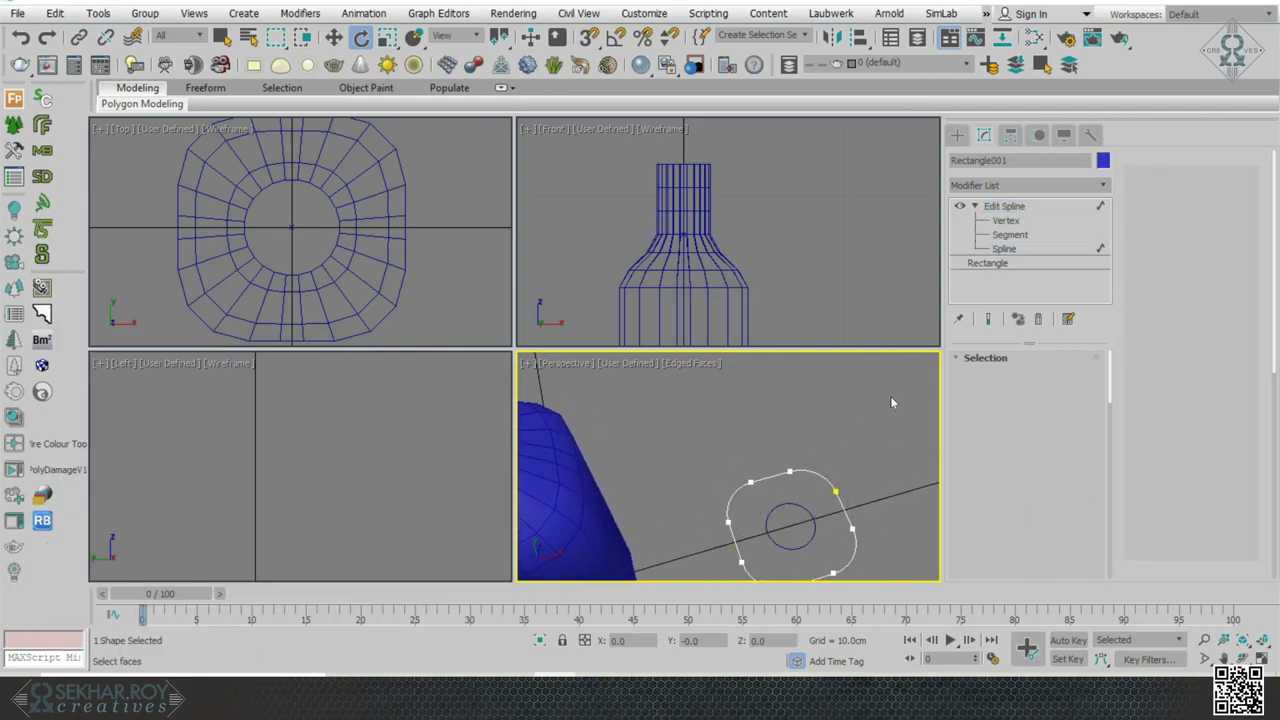
{"action": "left_click", "coordinate": [816, 476]}
{"action": "middle_click_drag", "start_coordinate": [814, 532], "coordinate": [803, 510], "text": "alt"}
{"action": "key", "text": "r"}
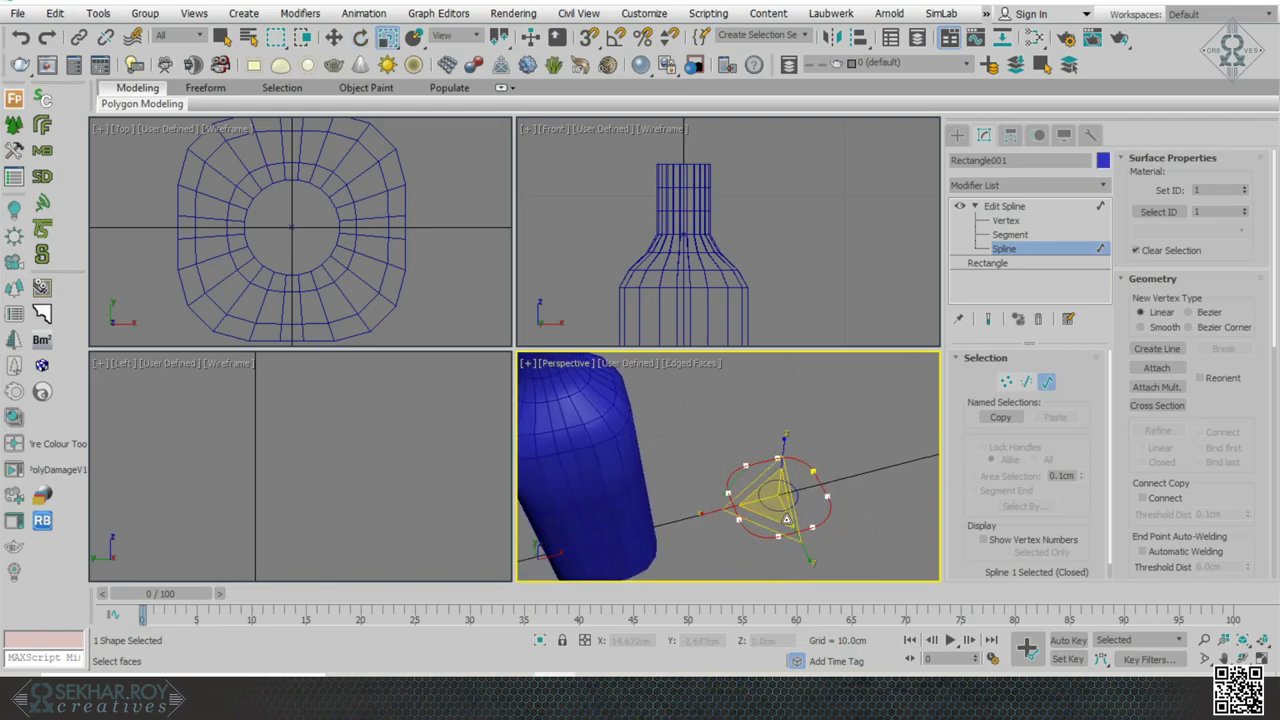
{"action": "left_click_drag", "start_coordinate": [772, 507], "coordinate": [768, 522]}
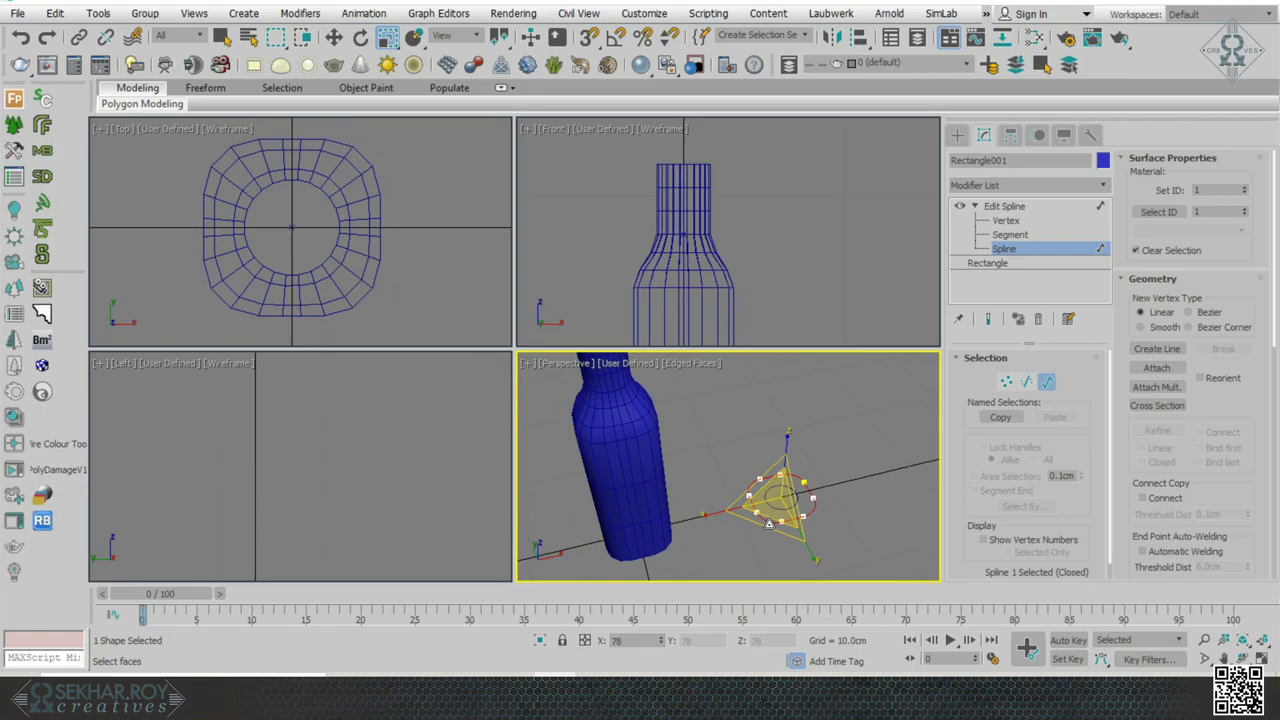
{"action": "middle_click_drag", "start_coordinate": [806, 515], "coordinate": [624, 436], "text": "alt"}
{"action": "middle_click_drag", "start_coordinate": [660, 508], "coordinate": [740, 495], "text": "alt"}
{"action": "left_click", "coordinate": [1004, 205]}
- Shrink the circle's spline further to make the bottle's neck thinner, and return to the object level
{"action": "left_click", "coordinate": [818, 512]}
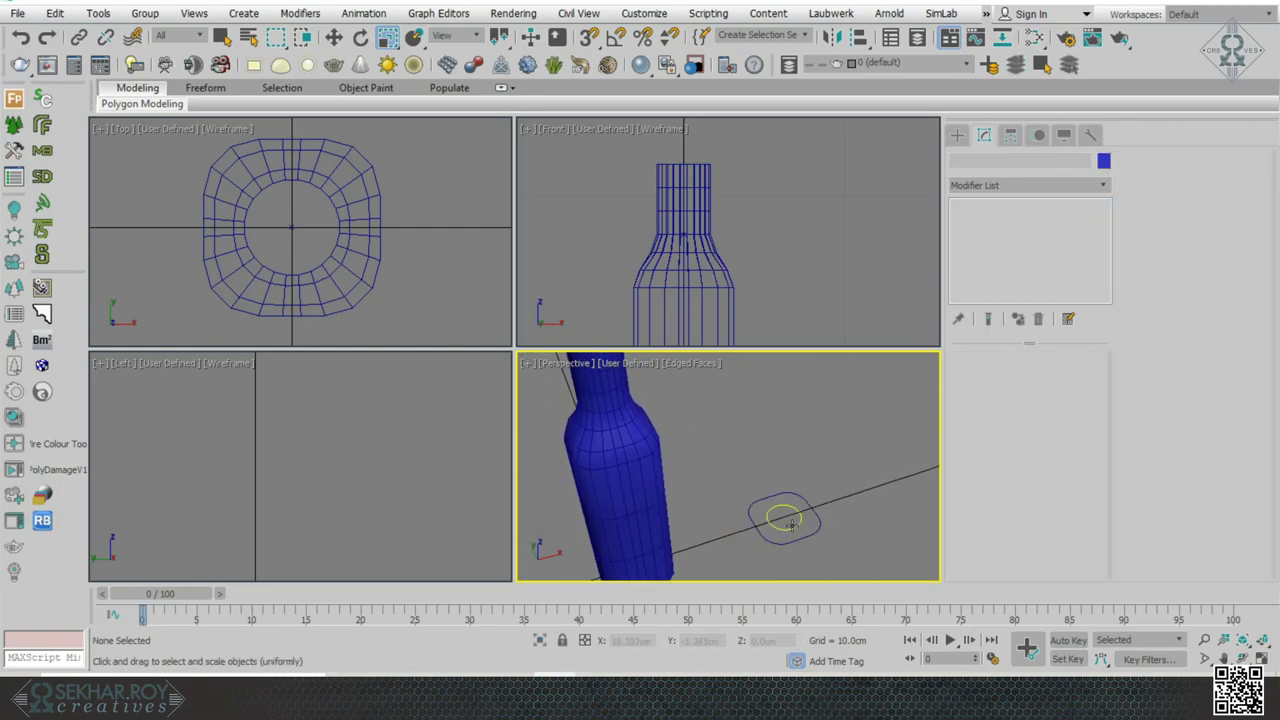
{"action": "left_click", "coordinate": [1004, 248]}
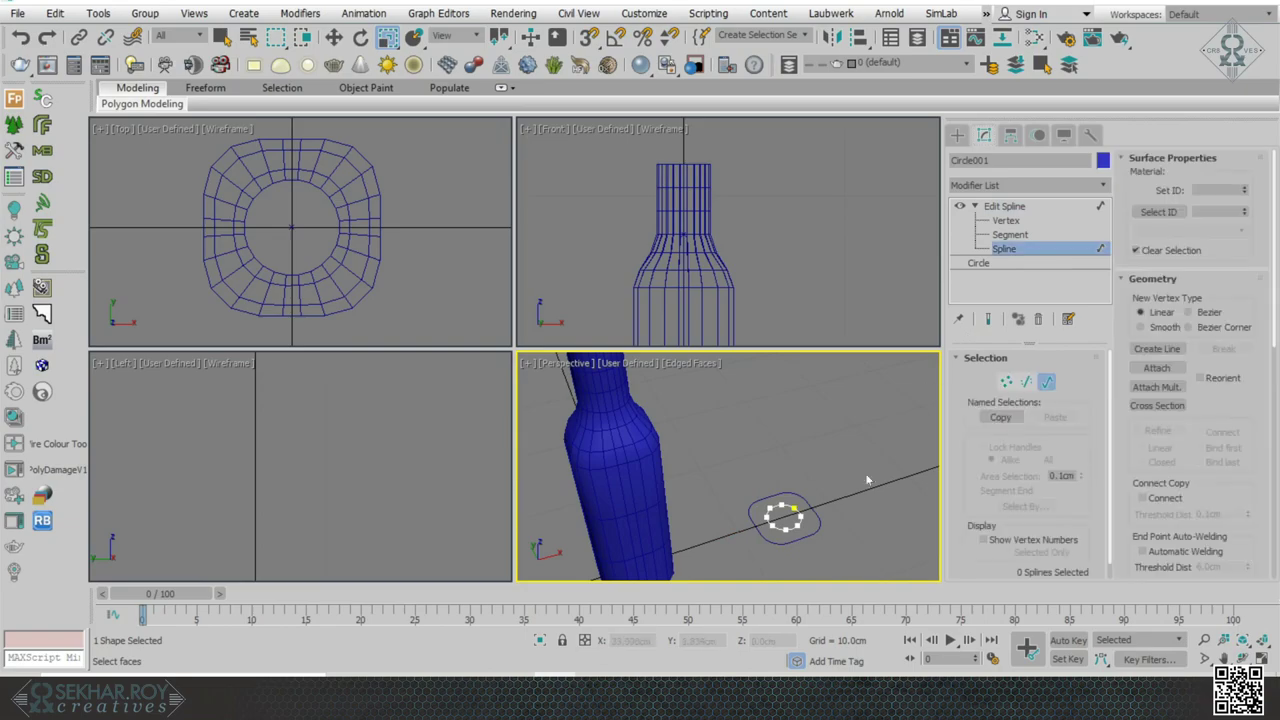
{"action": "left_click", "coordinate": [797, 520]}
{"action": "left_click_drag", "start_coordinate": [797, 520], "coordinate": [778, 563]}
{"action": "middle_click_drag", "start_coordinate": [778, 563], "coordinate": [784, 520], "text": "alt"}
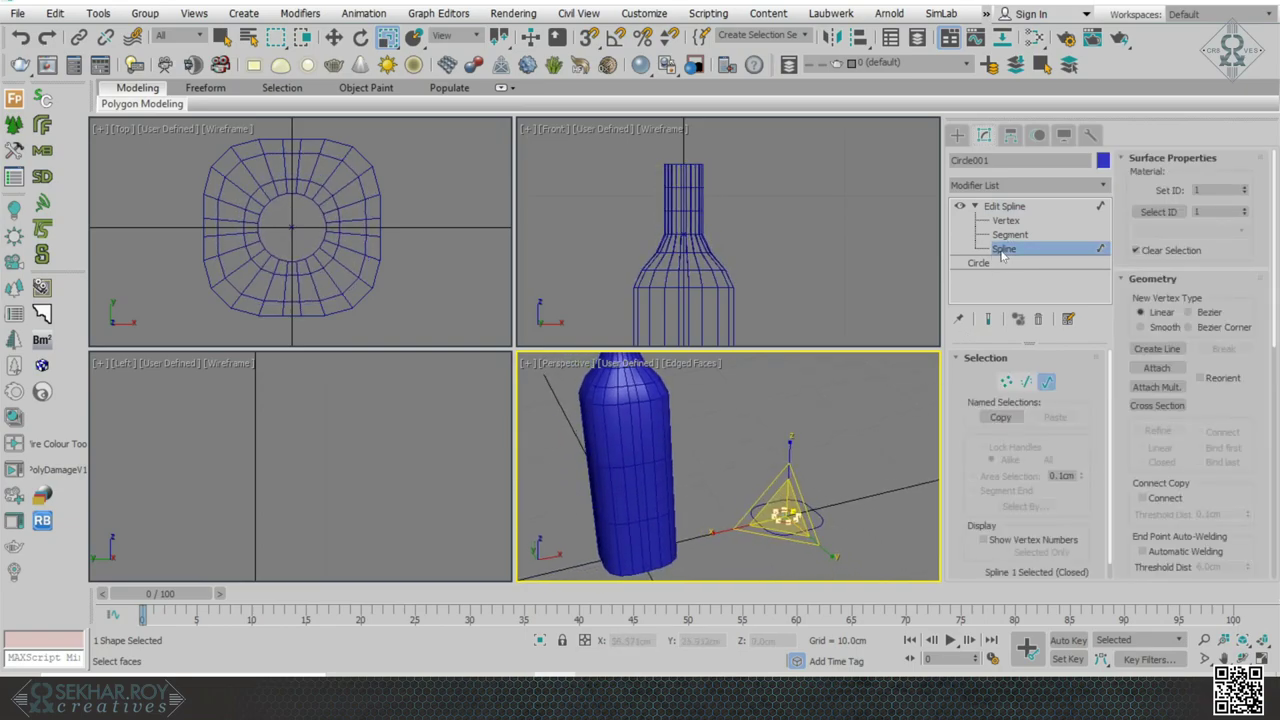
{"action": "middle_click_drag", "start_coordinate": [840, 480], "coordinate": [845, 515], "text": "alt"}
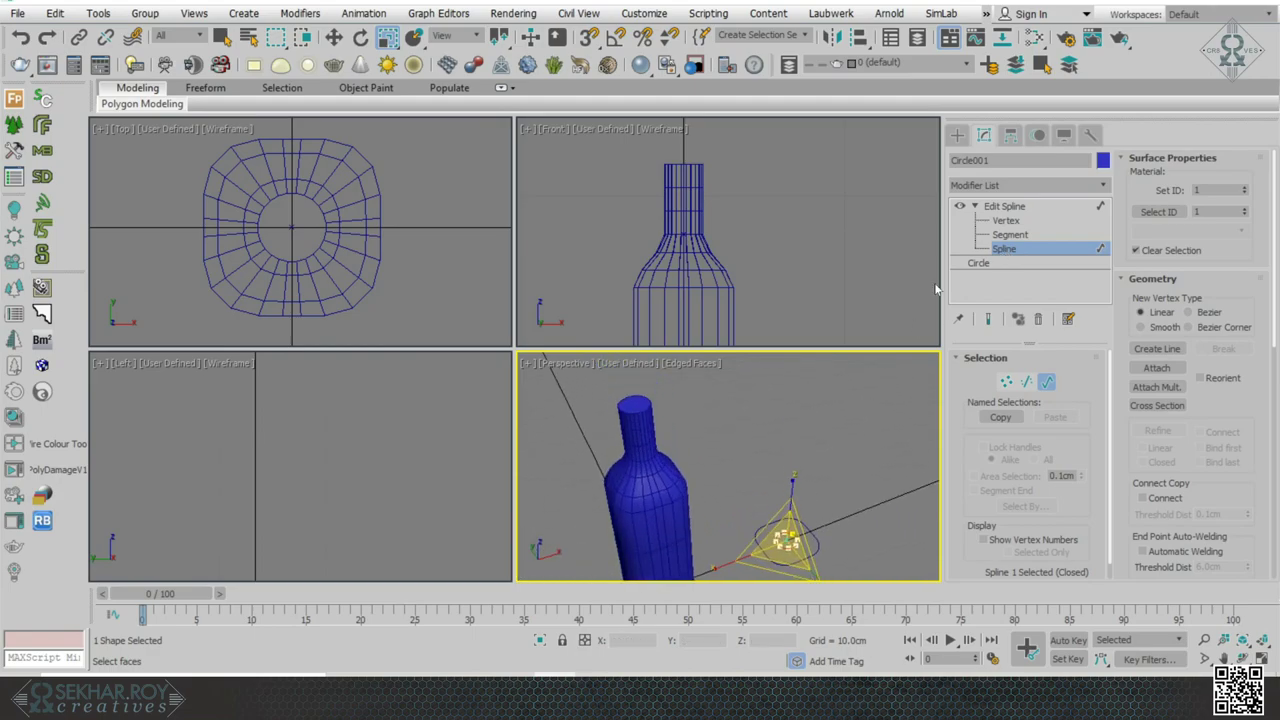
{"action": "middle_click_drag", "start_coordinate": [937, 289], "coordinate": [955, 265], "text": "alt"}
{"action": "left_click", "coordinate": [980, 206]}
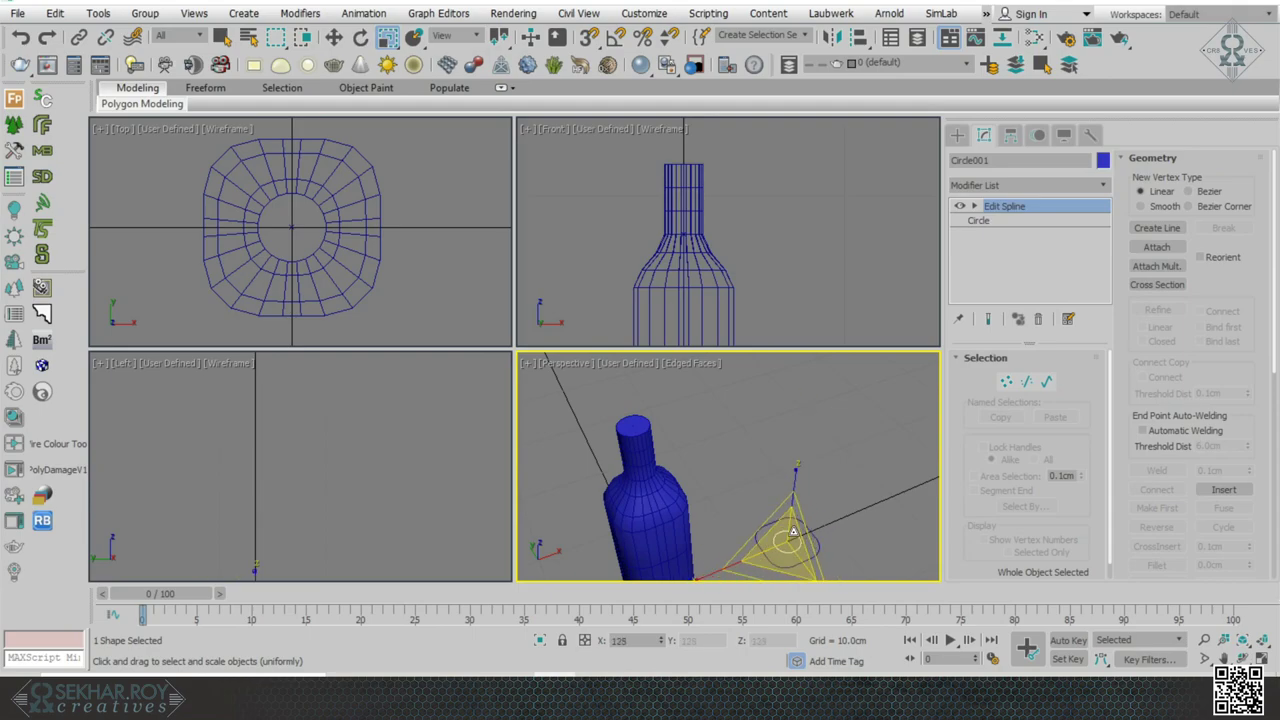
- Deselect the circle and show the bottle in a maximized Perspective view
{"action": "left_click", "coordinate": [835, 495]}
{"action": "middle_click_drag", "start_coordinate": [643, 420], "coordinate": [709, 423], "text": "alt"}
{"action": "key", "text": "alt+w"}
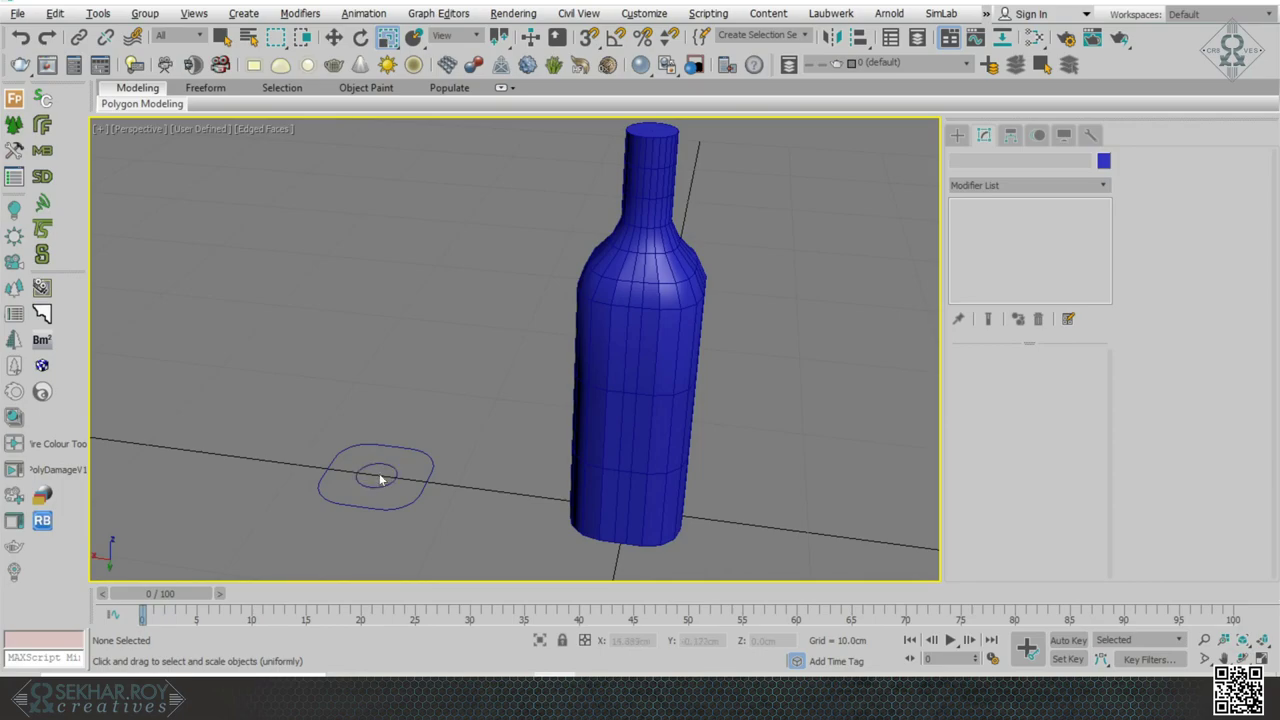
- Examine the neck and cap in the olive oil bottle reference photo, and return to the model
{"action": "left_click", "coordinate": [709, 688]}
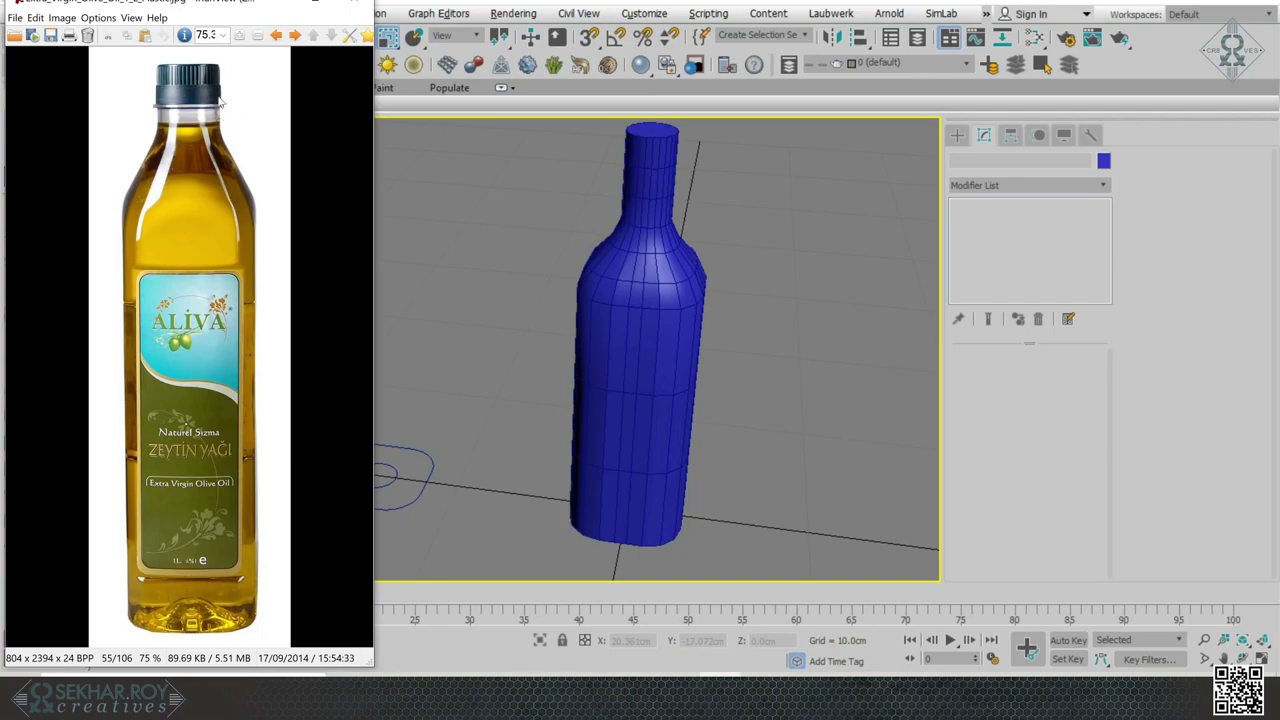
{"action": "left_click", "coordinate": [275, 5]}
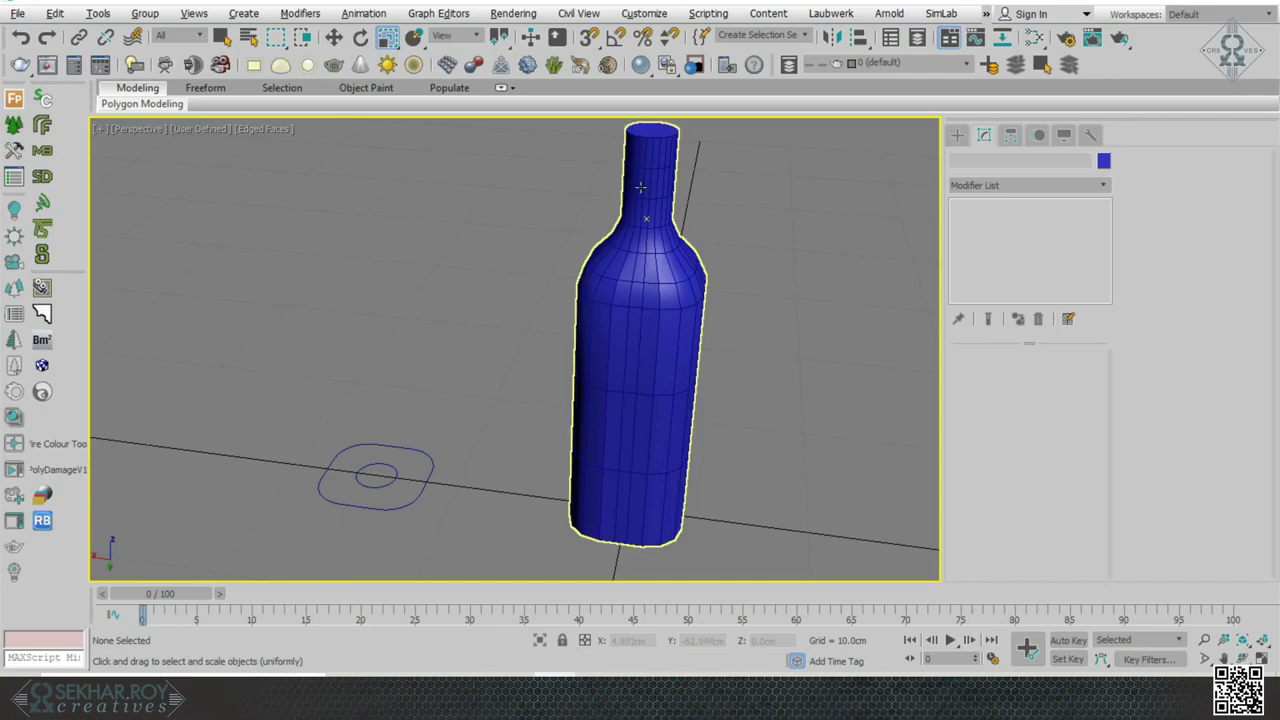
{"action": "middle_click_drag", "start_coordinate": [732, 215], "coordinate": [750, 348], "text": "alt"}
- Add an Edit Poly modifier to the lofted bottle and enter its Edge sub-object level
{"action": "left_click", "coordinate": [632, 265]}
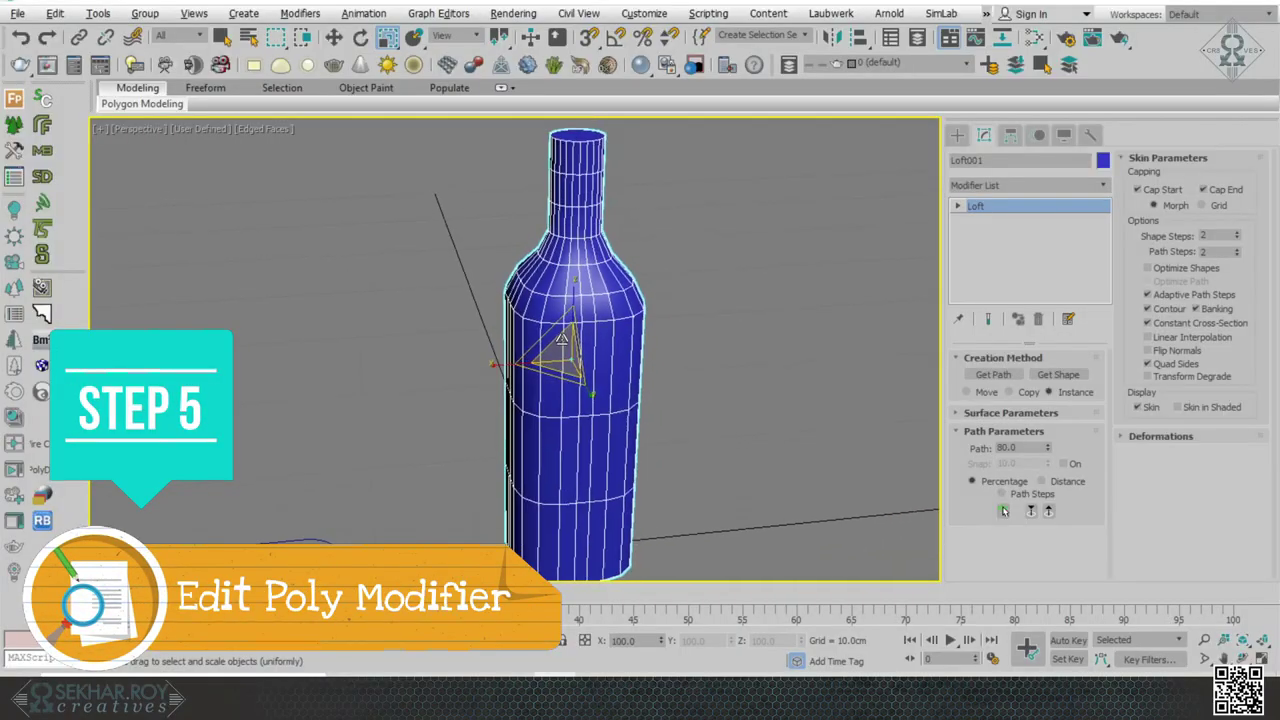
{"action": "middle_click_drag", "start_coordinate": [871, 276], "coordinate": [871, 276], "text": "alt"}
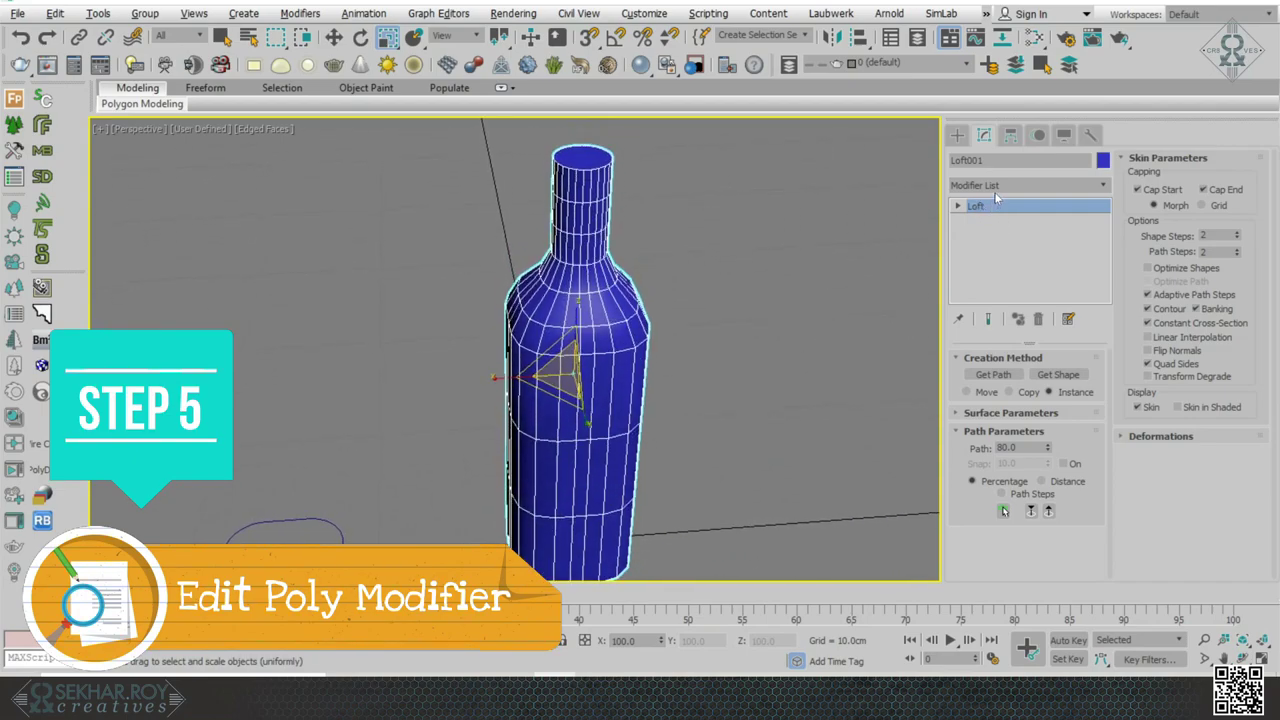
{"action": "left_click", "coordinate": [995, 188]}
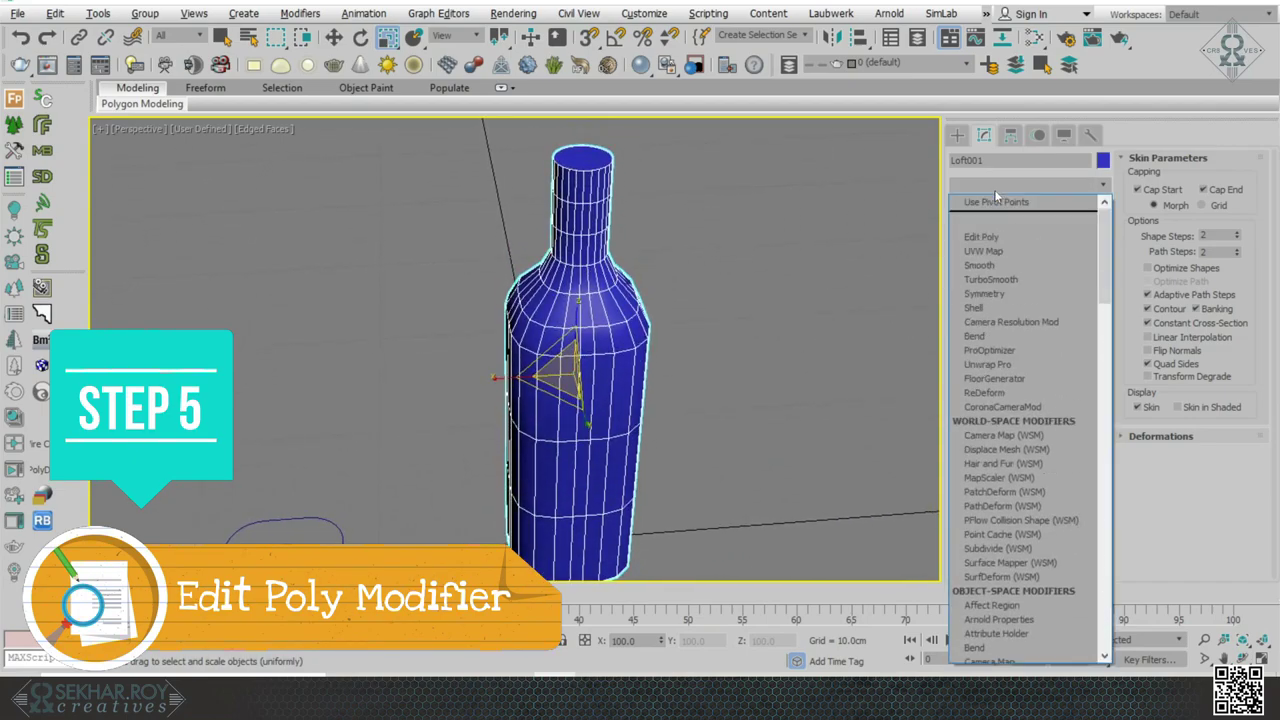
{"action": "scroll", "coordinate": [994, 189], "scroll_direction": "down", "scroll_amount": 1}
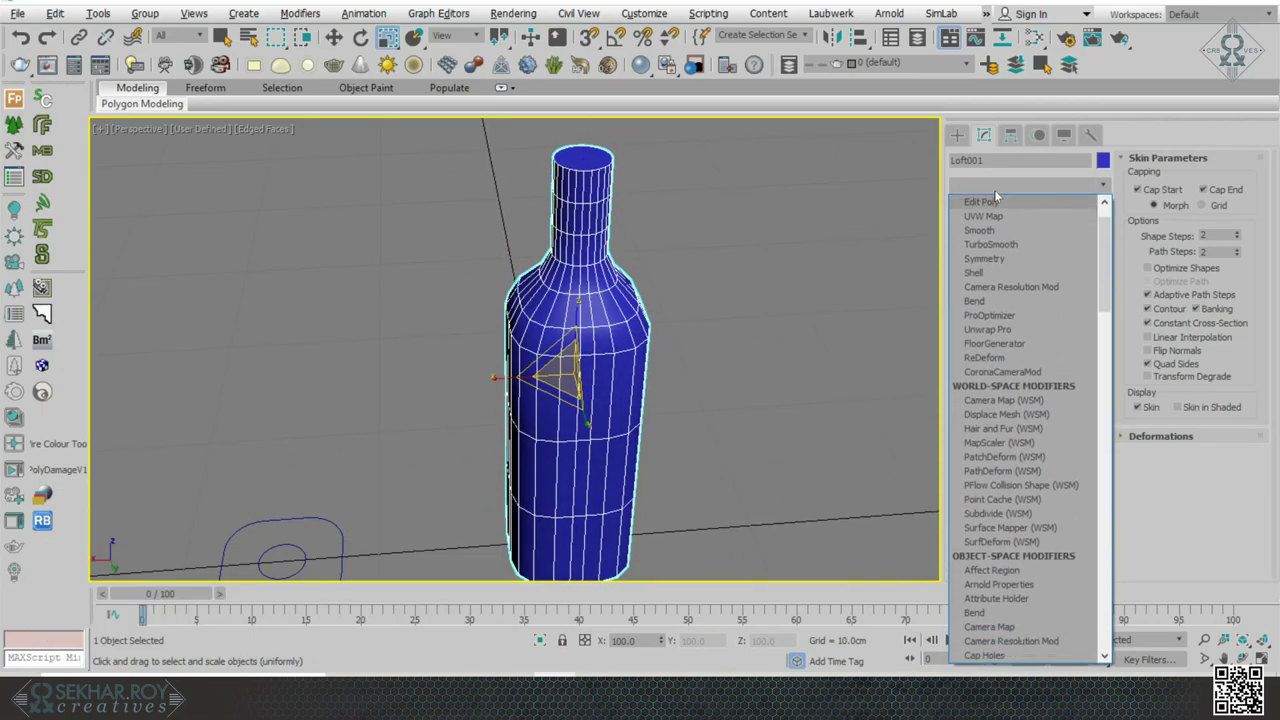
{"action": "left_click", "coordinate": [993, 200]}
{"action": "left_click", "coordinate": [975, 206]}
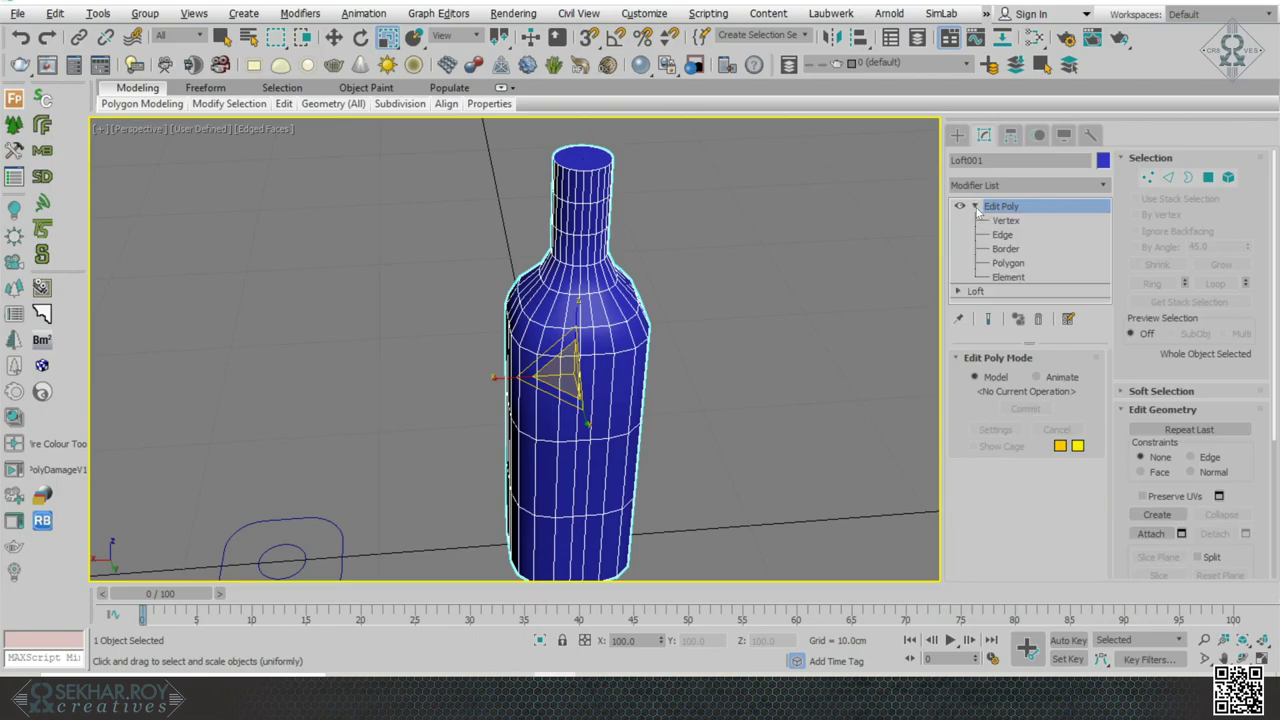
{"action": "key", "text": "z"}
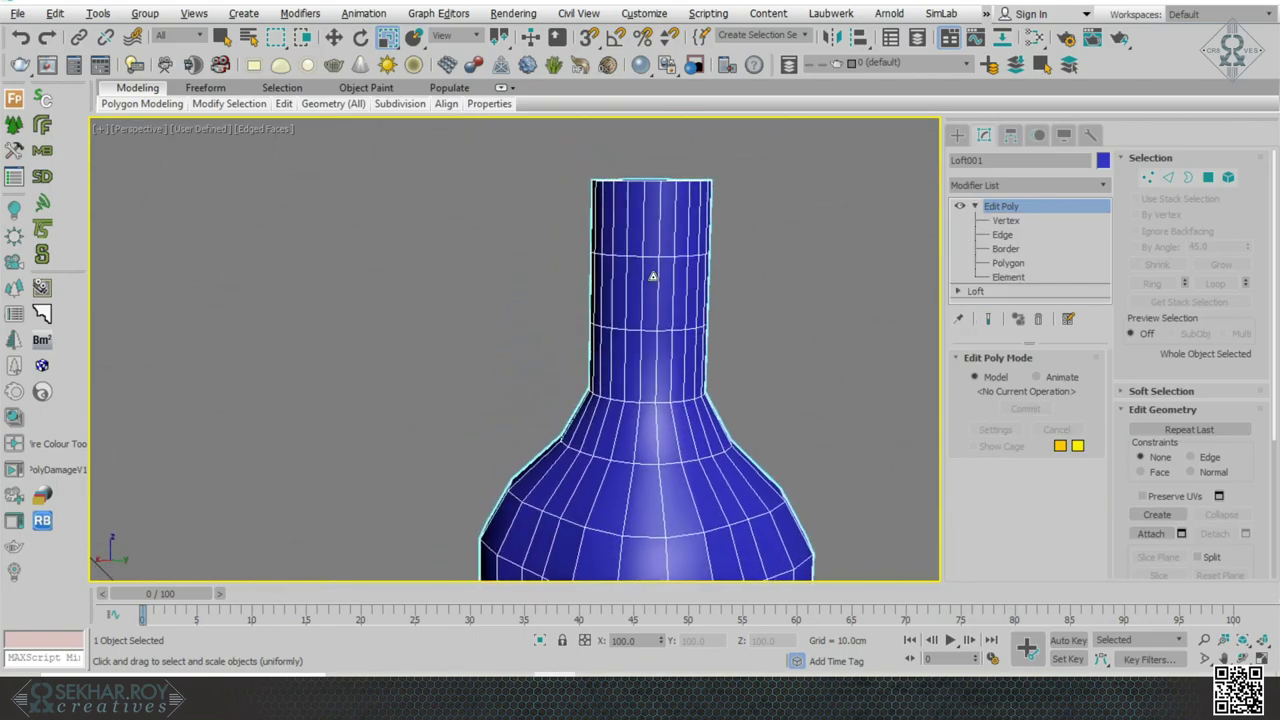
{"action": "middle_click_drag", "start_coordinate": [620, 294], "coordinate": [677, 297], "text": "alt"}
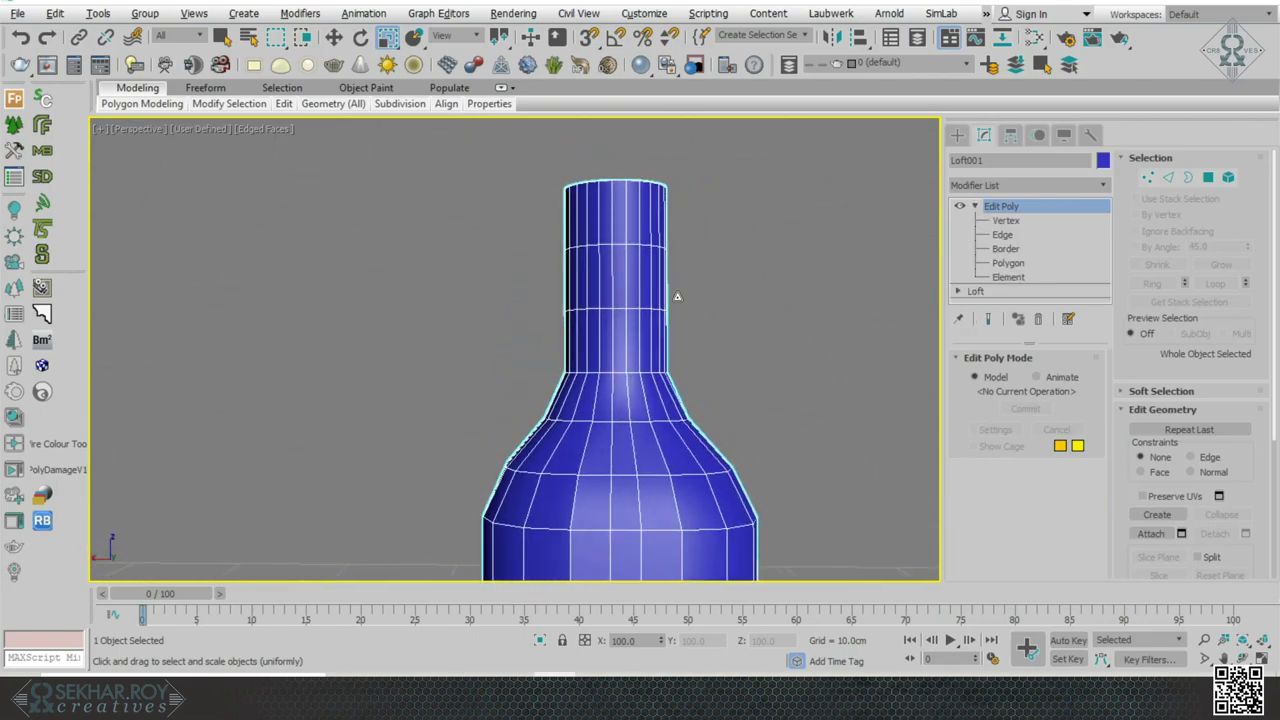
{"action": "middle_click_drag", "start_coordinate": [879, 240], "coordinate": [709, 354], "text": "alt"}
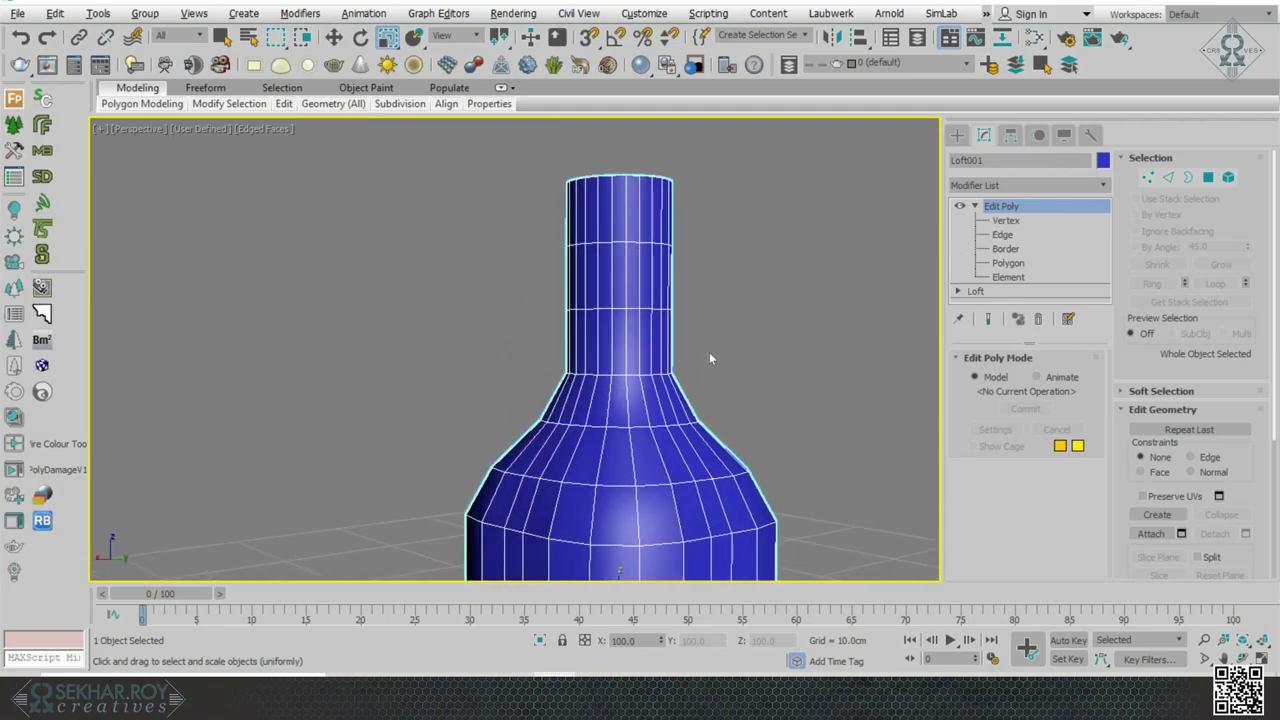
{"action": "left_click", "coordinate": [1003, 234]}
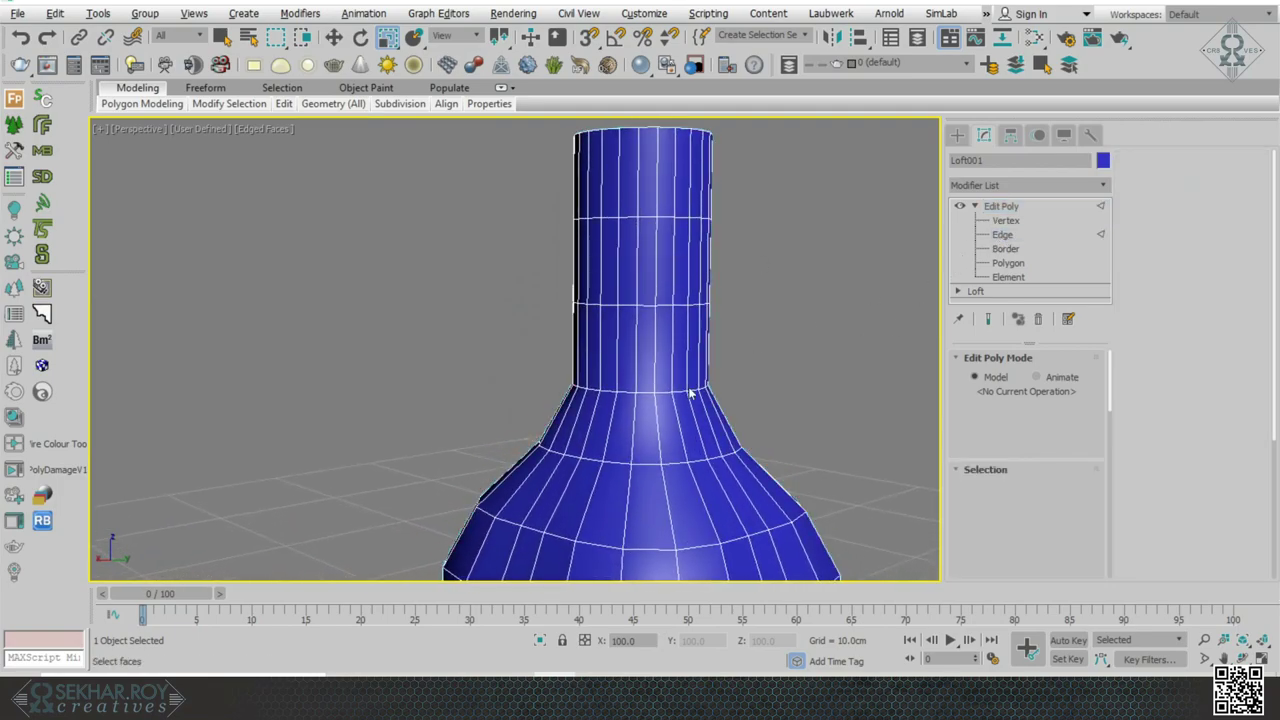
{"action": "double_click", "coordinate": [645, 388]}
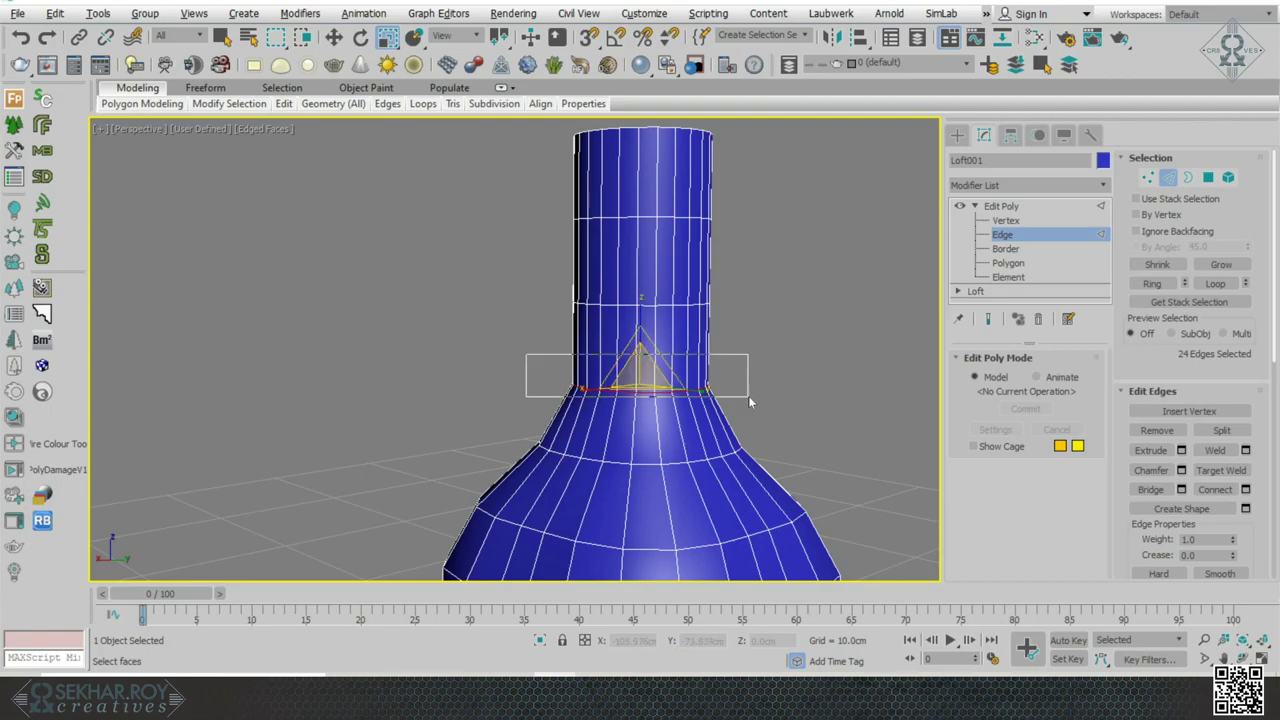
{"action": "left_click_drag", "start_coordinate": [748, 396], "coordinate": [750, 398]}
{"action": "middle_click_drag", "start_coordinate": [765, 405], "coordinate": [1166, 388], "text": "alt"}
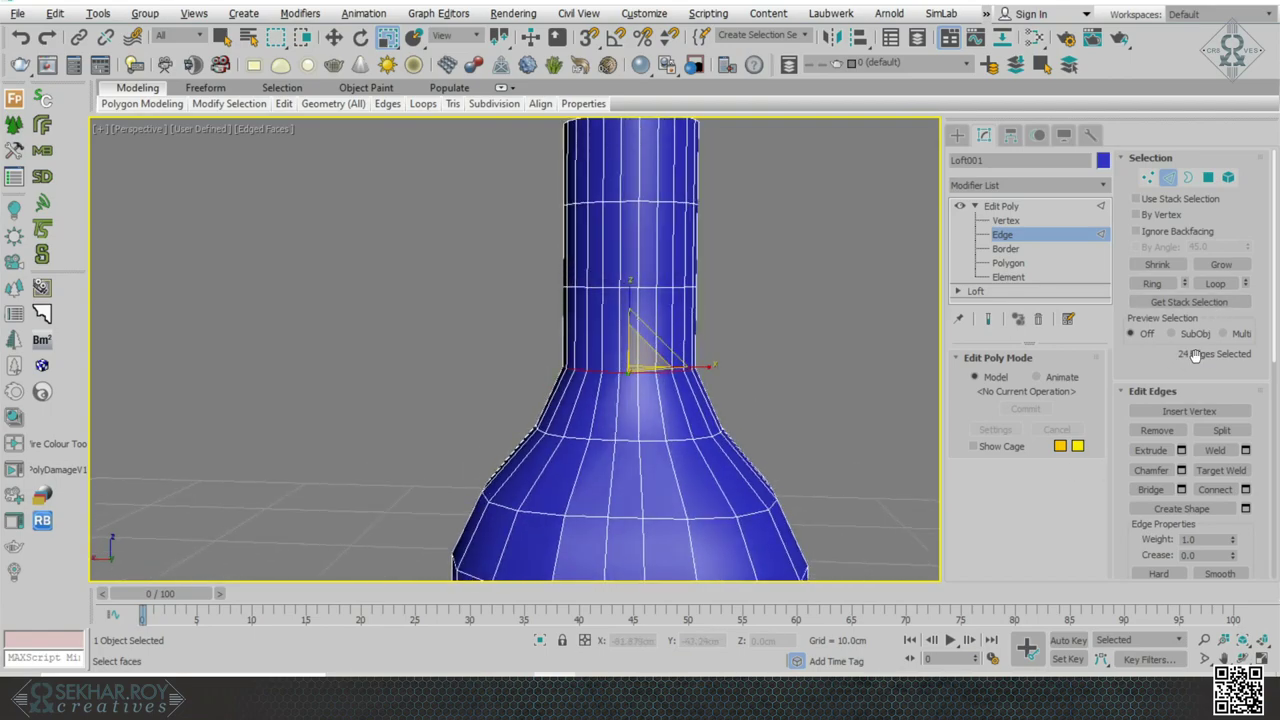
{"action": "scroll", "coordinate": [883, 348], "scroll_direction": "up", "scroll_amount": 2}
{"action": "left_click", "coordinate": [823, 320]}
{"action": "scroll", "coordinate": [821, 321], "scroll_direction": "down", "scroll_amount": 2}
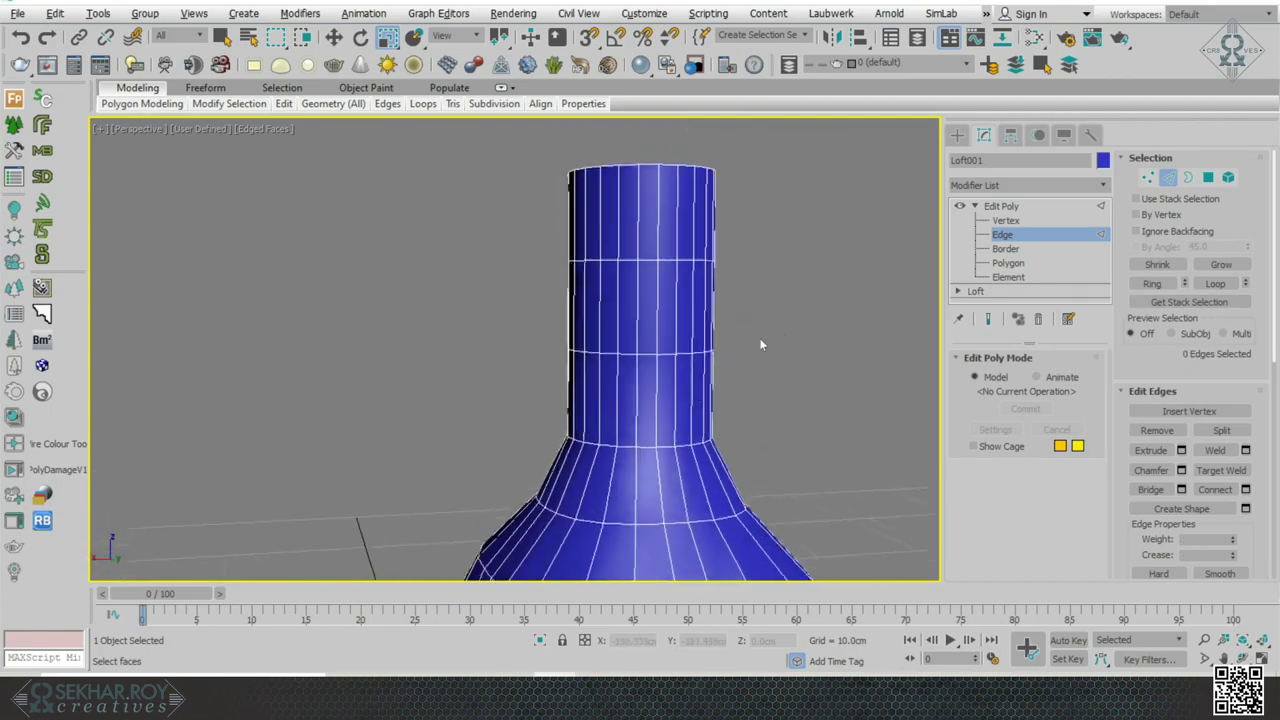
- Connect the ring of vertical edges in the neck's middle band with 2 segments and a pinch of -54
{"action": "middle_click_drag", "start_coordinate": [760, 345], "coordinate": [738, 306], "text": "alt"}
{"action": "left_click_drag", "start_coordinate": [525, 322], "coordinate": [530, 322]}
{"action": "middle_click_drag", "start_coordinate": [541, 323], "coordinate": [553, 313], "text": "alt"}
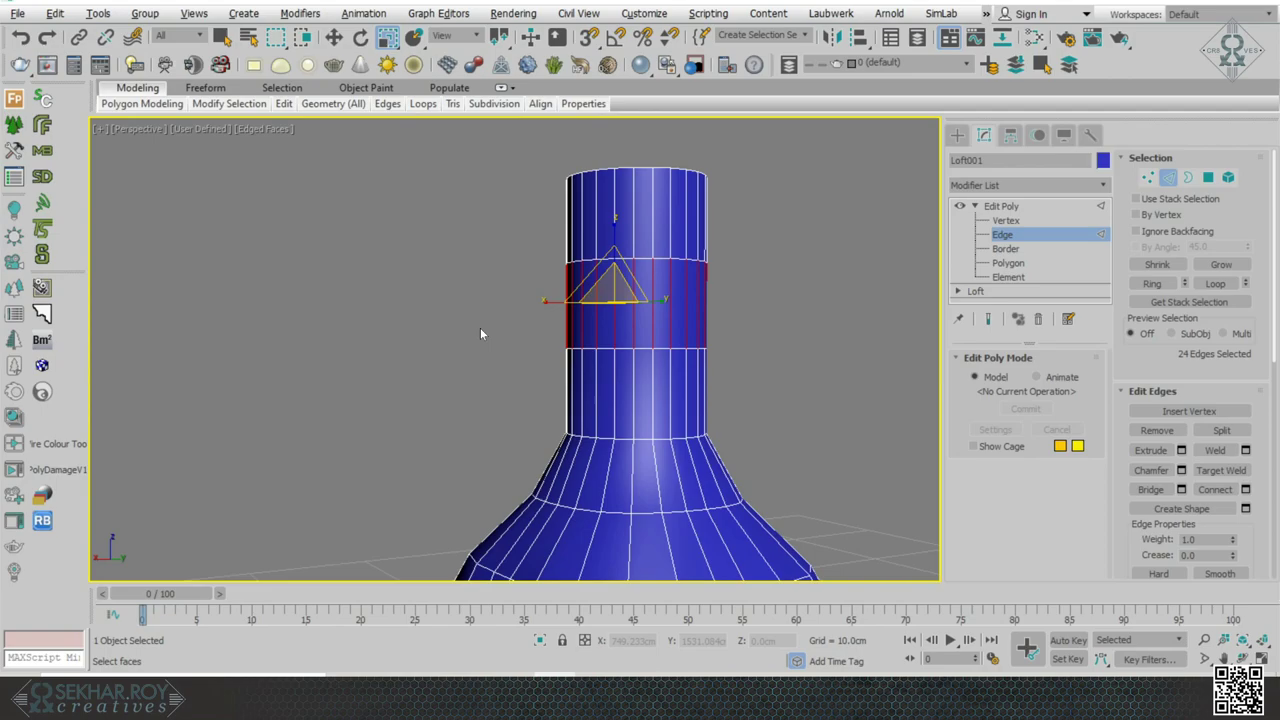
{"action": "left_click", "coordinate": [1245, 489]}
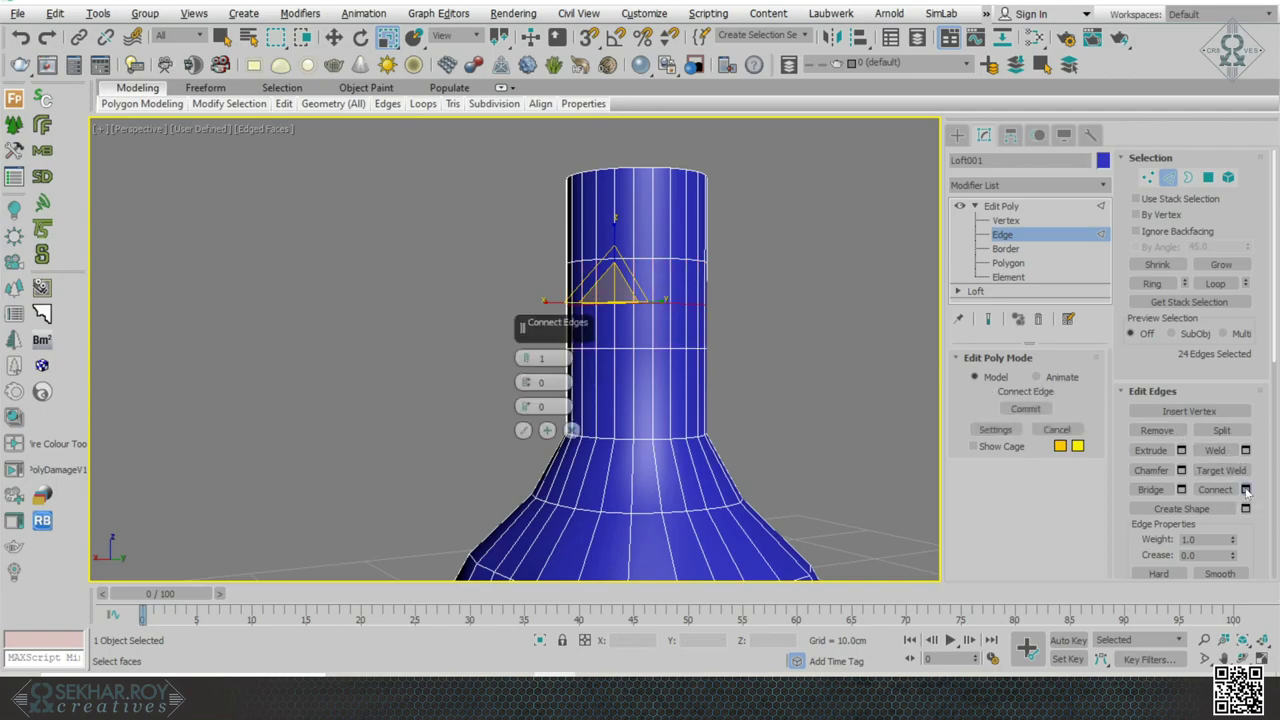
{"action": "scroll", "coordinate": [567, 396], "scroll_direction": "up", "scroll_amount": 5}
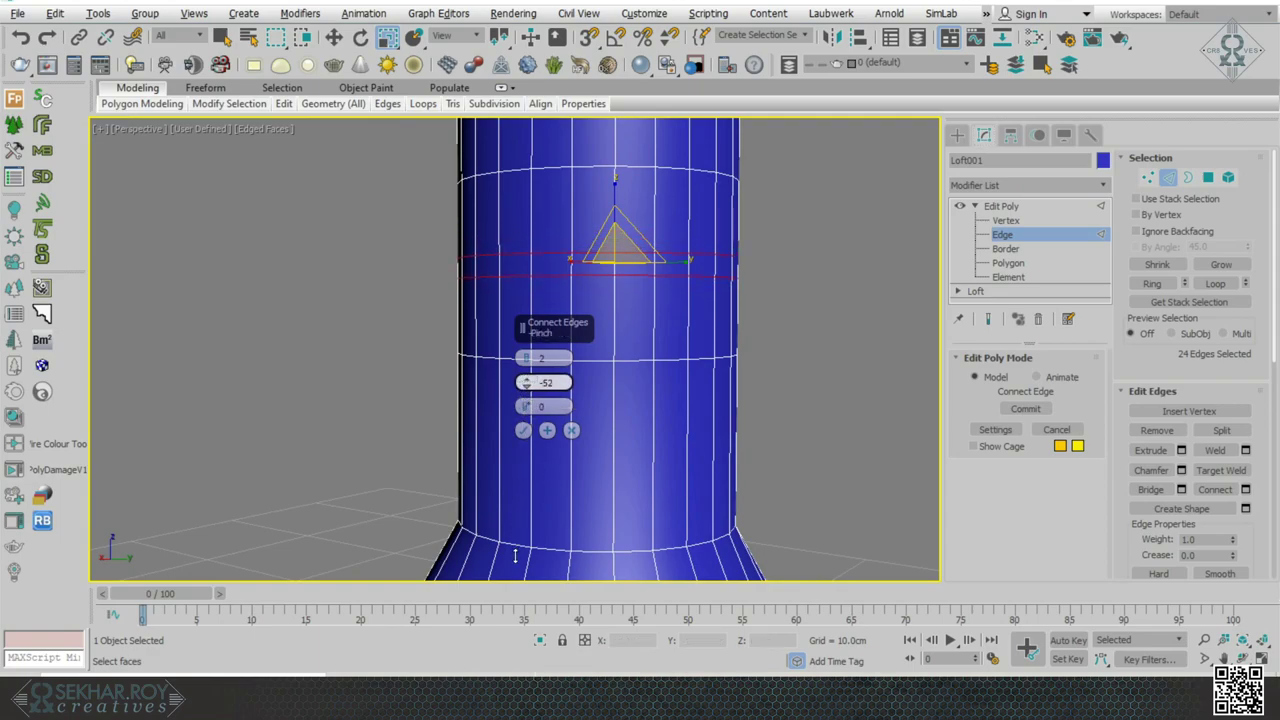
{"action": "scroll", "coordinate": [520, 480], "scroll_direction": "down", "scroll_amount": 5}
{"action": "middle_click_drag", "start_coordinate": [490, 325], "coordinate": [585, 304], "text": "alt"}
{"action": "scroll", "coordinate": [638, 409], "scroll_direction": "up", "scroll_amount": 5}
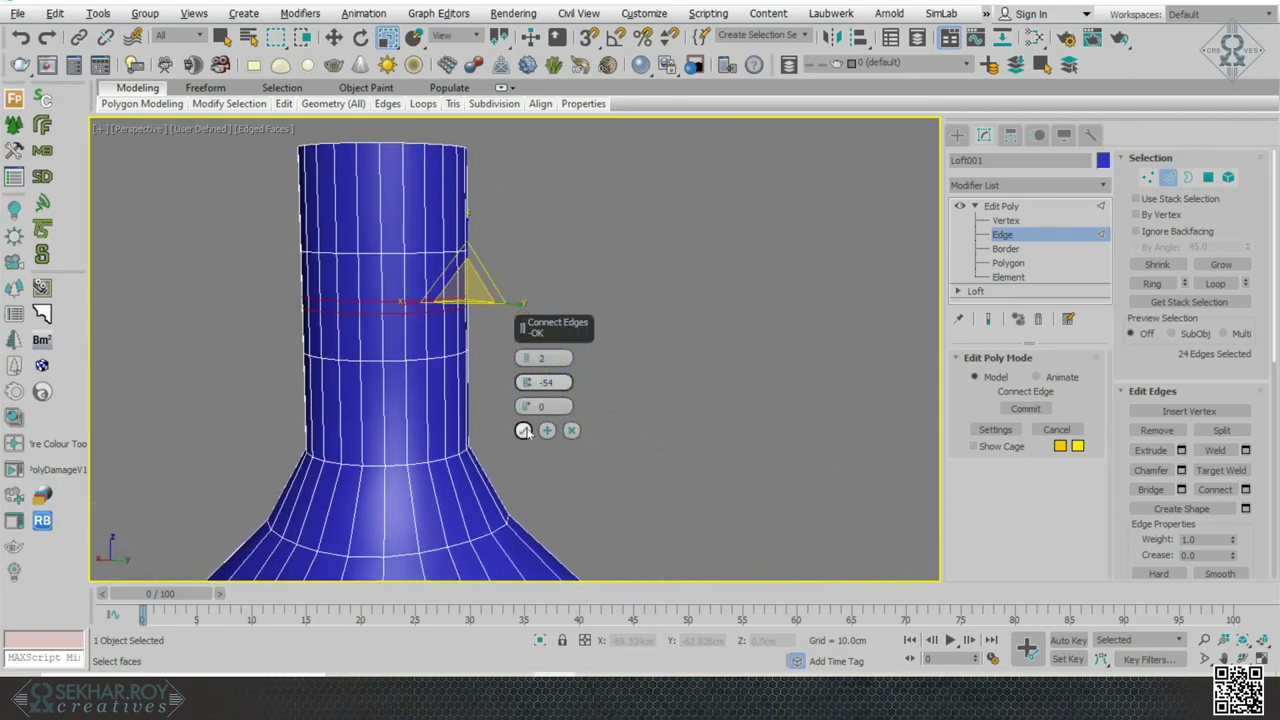
{"action": "left_click", "coordinate": [523, 430]}
- Select the thin band of polygons between the two new edge loops around the neck
{"action": "middle_click_drag", "start_coordinate": [728, 388], "coordinate": [745, 387], "text": "alt"}
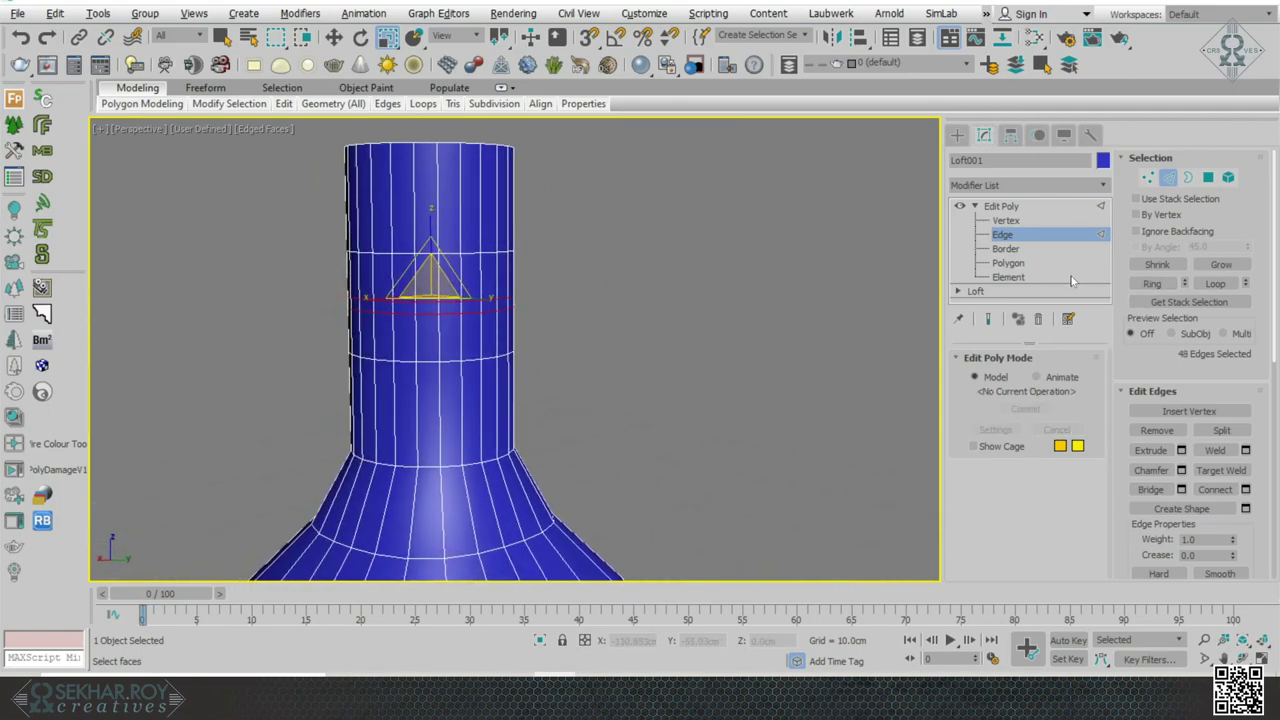
{"action": "left_click", "coordinate": [1208, 177], "text": "ctrl"}
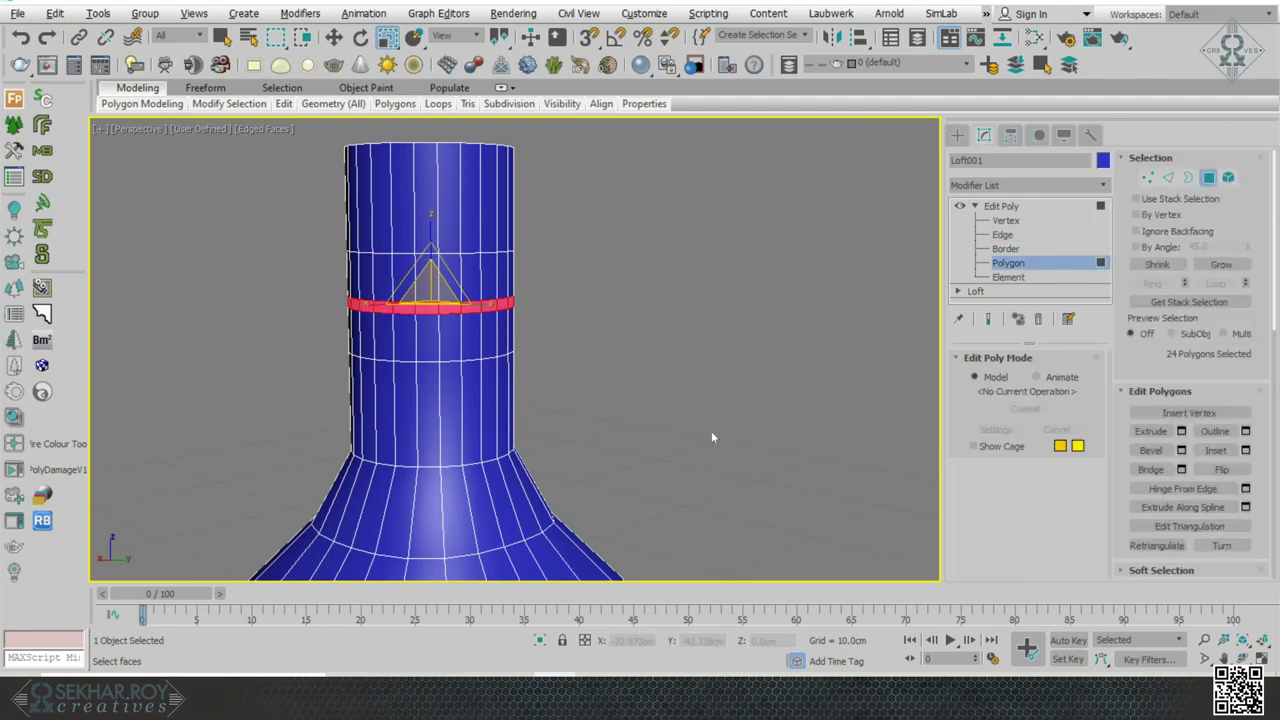
{"action": "middle_click_drag", "start_coordinate": [711, 431], "coordinate": [725, 393], "text": "alt"}
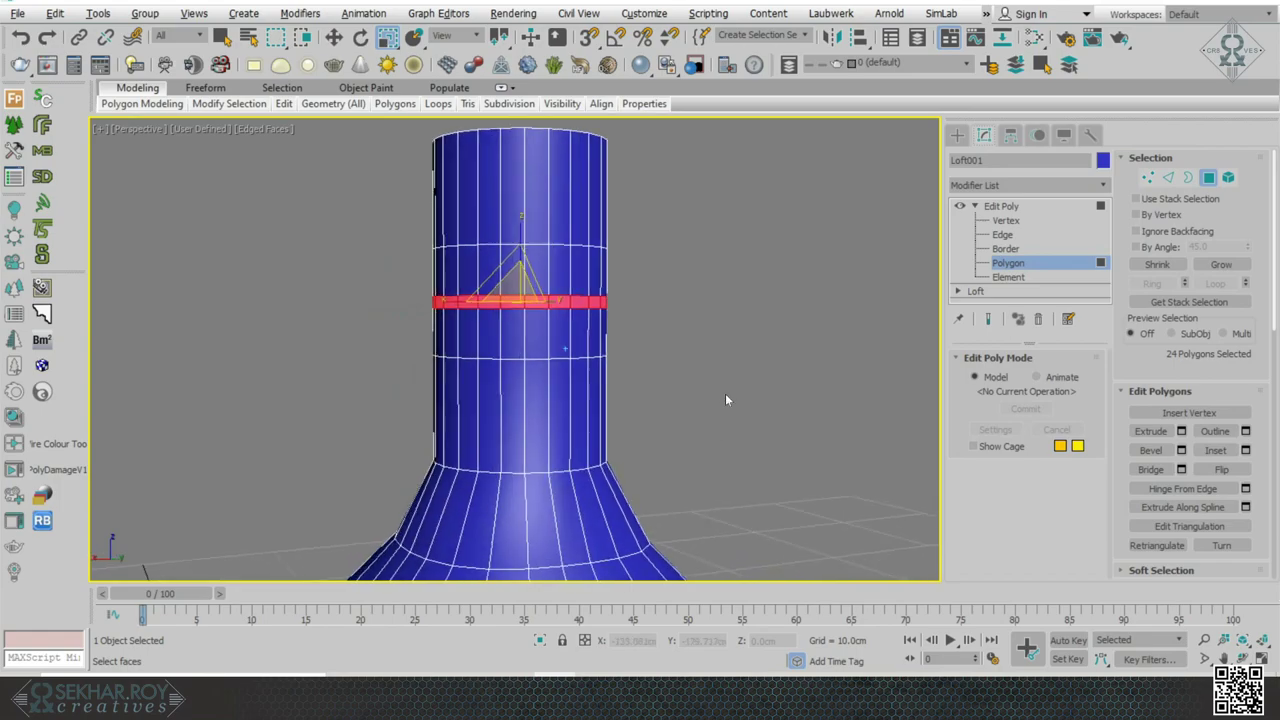
{"action": "left_click", "coordinate": [725, 393]}
{"action": "left_click_drag", "start_coordinate": [654, 320], "coordinate": [656, 322]}
{"action": "key", "text": "z"}
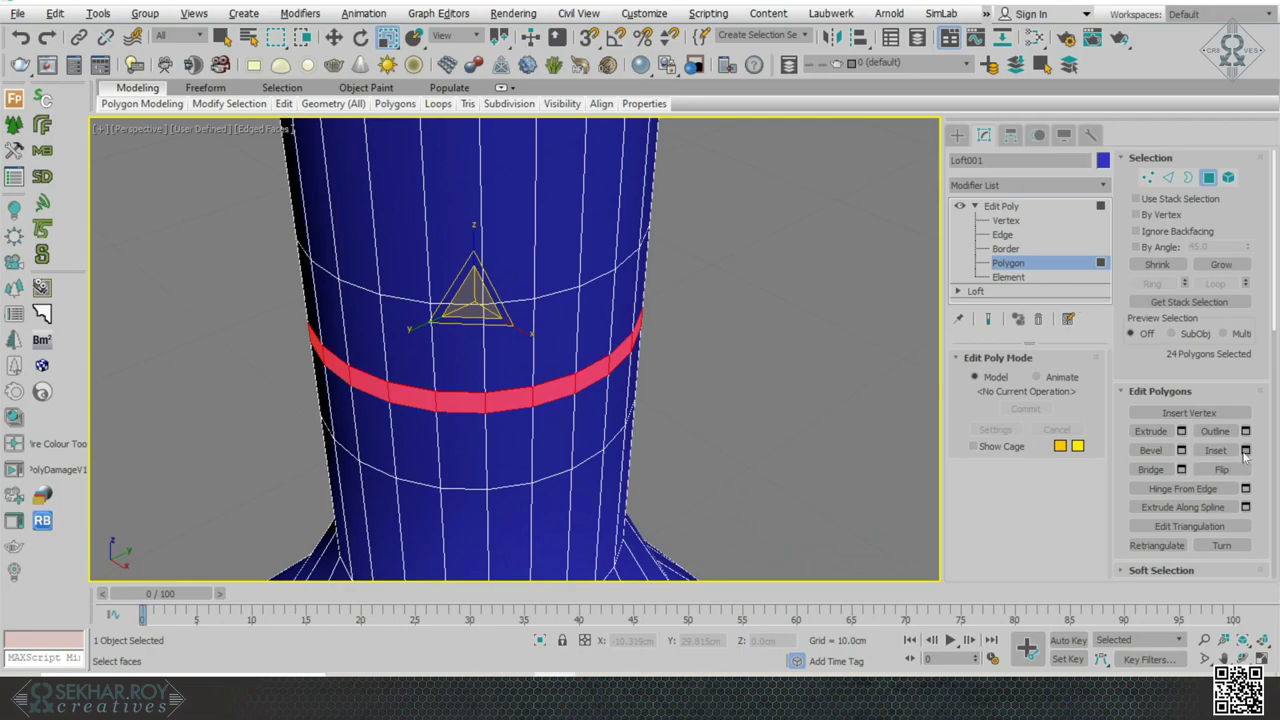
- Extrude the neck's thin polygon band along Local Normals with a height of 0.325 cm
{"action": "left_click", "coordinate": [1182, 432]}
{"action": "middle_click_drag", "start_coordinate": [770, 437], "coordinate": [415, 422], "text": "alt"}
{"action": "left_click", "coordinate": [545, 359]}
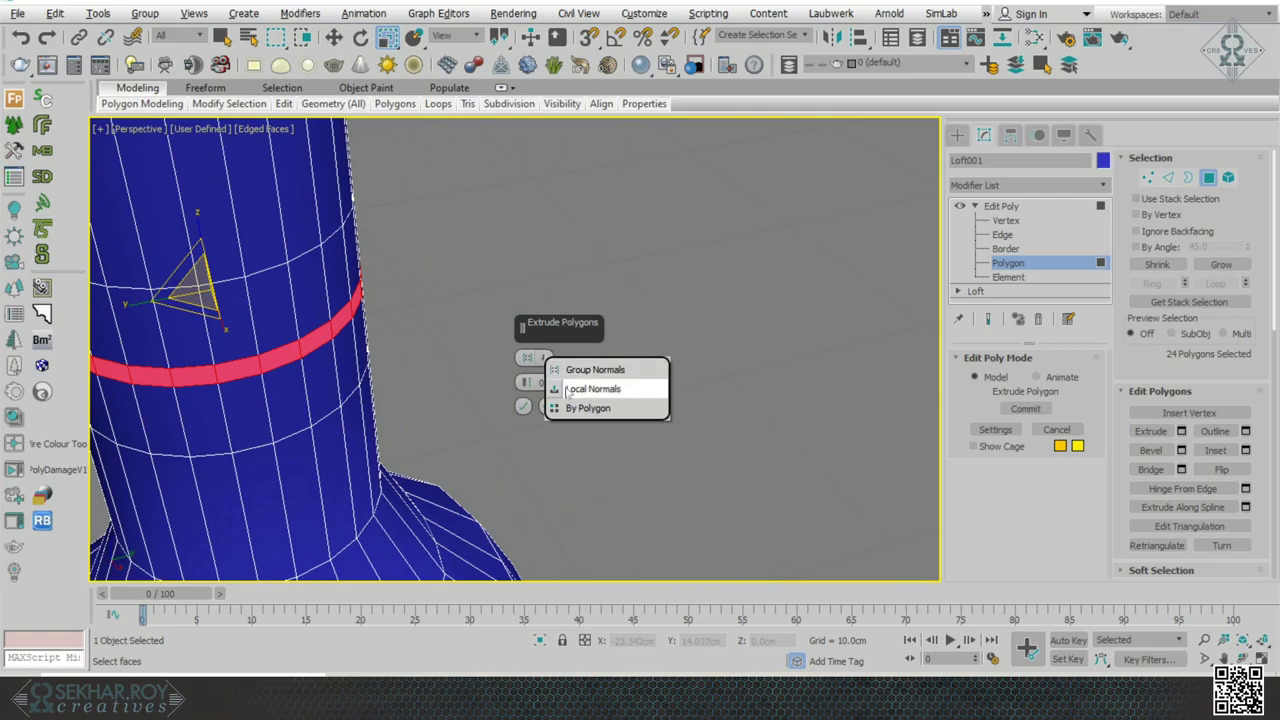
{"action": "left_click", "coordinate": [583, 389]}
{"action": "middle_click_drag", "start_coordinate": [583, 393], "coordinate": [748, 423], "text": "alt"}
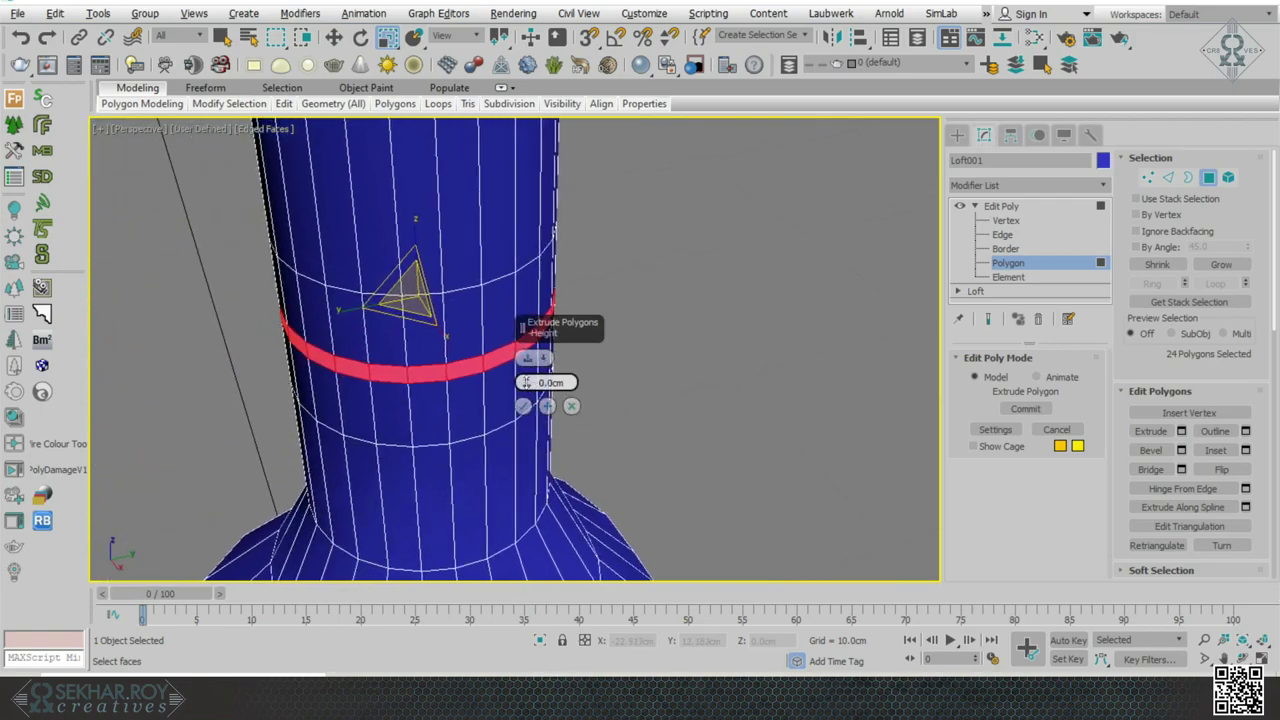
{"action": "mouse_move", "coordinate": [526, 382]}
{"action": "left_mouse_down"}
{"action": "mouse_move", "coordinate": [526, 335]}
{"action": "mouse_move", "coordinate": [526, 370]}
{"action": "left_mouse_up"}
{"action": "middle_click_drag", "start_coordinate": [588, 505], "coordinate": [551, 373], "text": "alt"}
- Try the Group Normals and By Polygon extrusion types on the neck band
{"action": "left_click", "coordinate": [544, 360]}
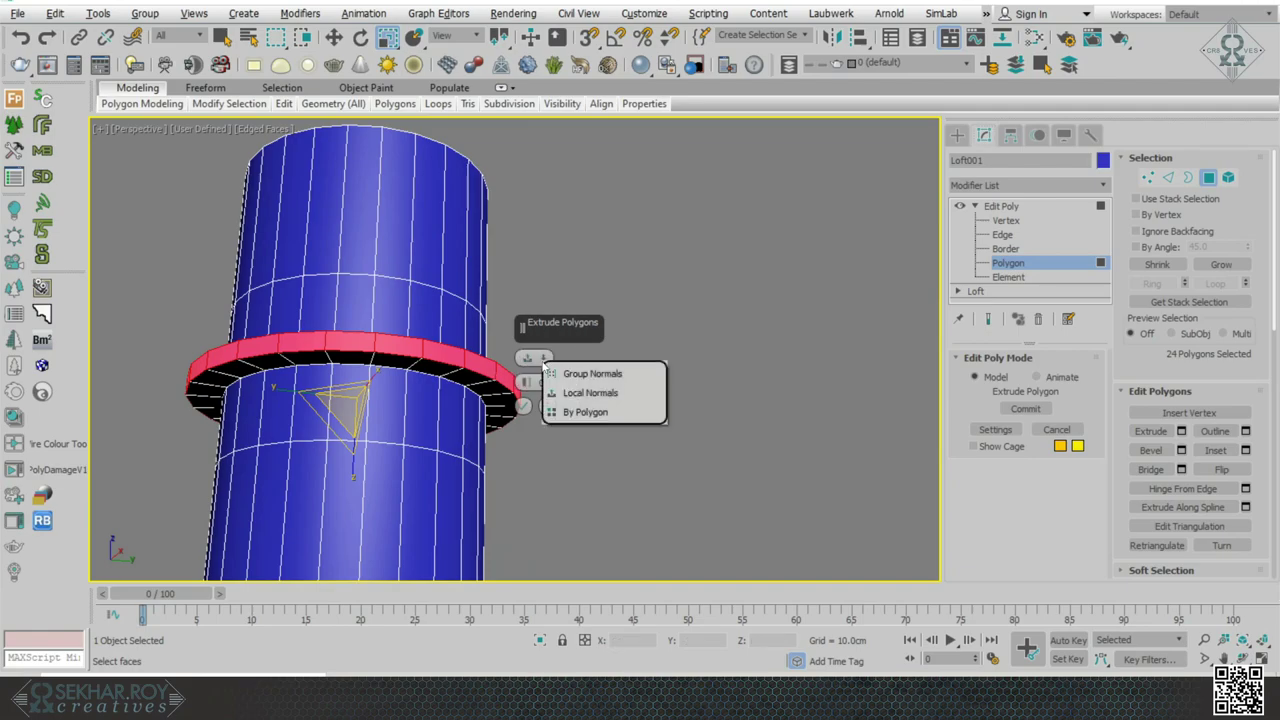
{"action": "left_click", "coordinate": [590, 374]}
{"action": "middle_click_drag", "start_coordinate": [528, 350], "coordinate": [440, 384], "text": "alt"}
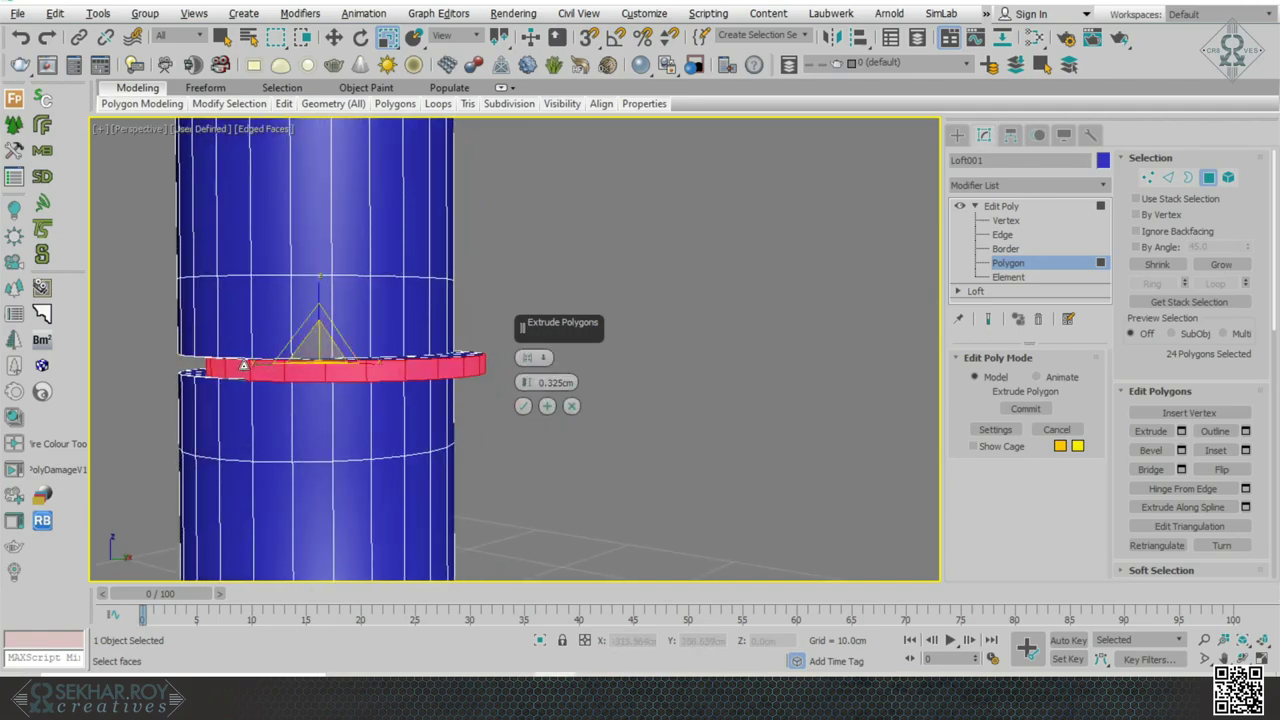
{"action": "left_click", "coordinate": [533, 357]}
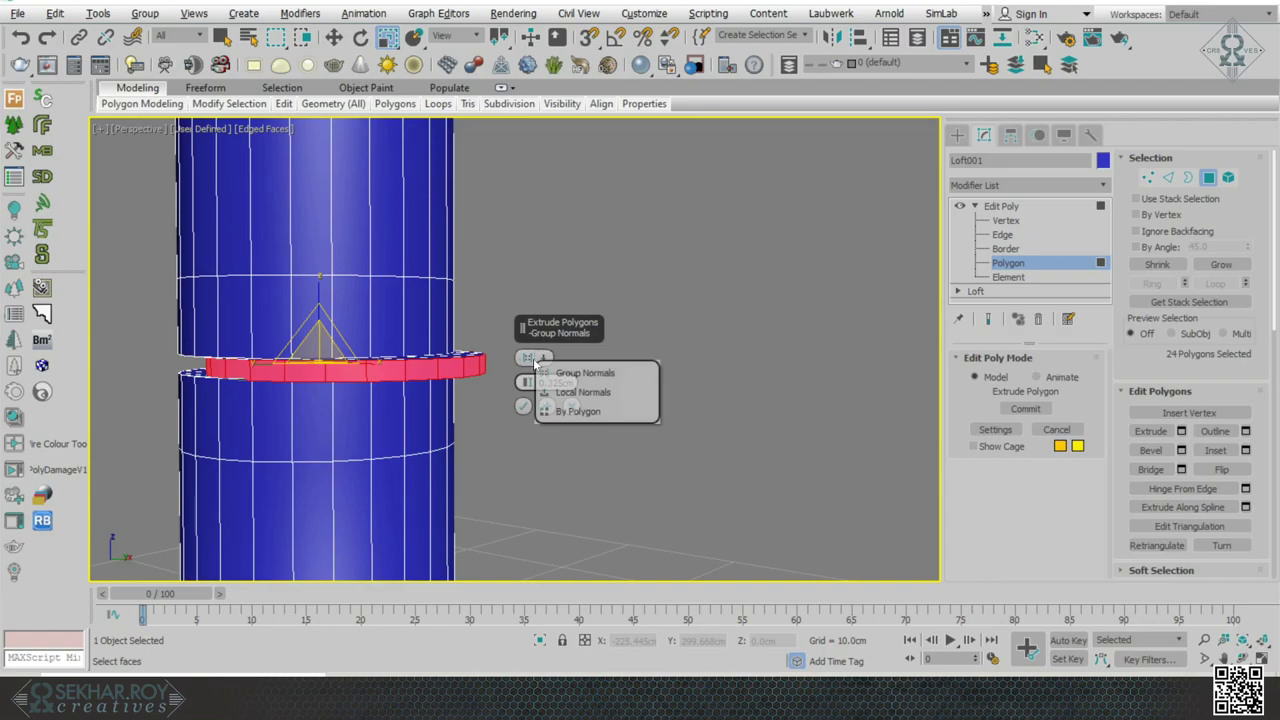
{"action": "left_click", "coordinate": [567, 412]}
{"action": "middle_click_drag", "start_coordinate": [569, 406], "coordinate": [484, 350], "text": "alt"}
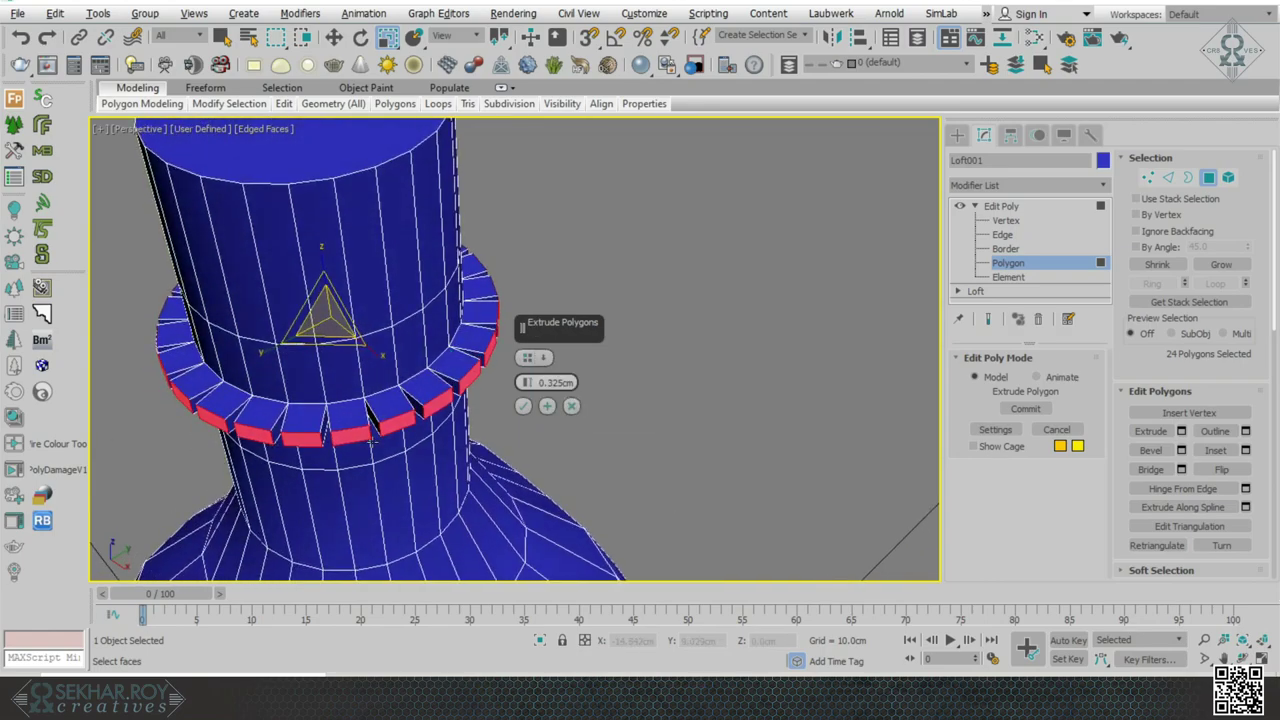
- Set the neck band's extrusion type to Local Normals and apply the extrusion
{"action": "left_click", "coordinate": [533, 357]}
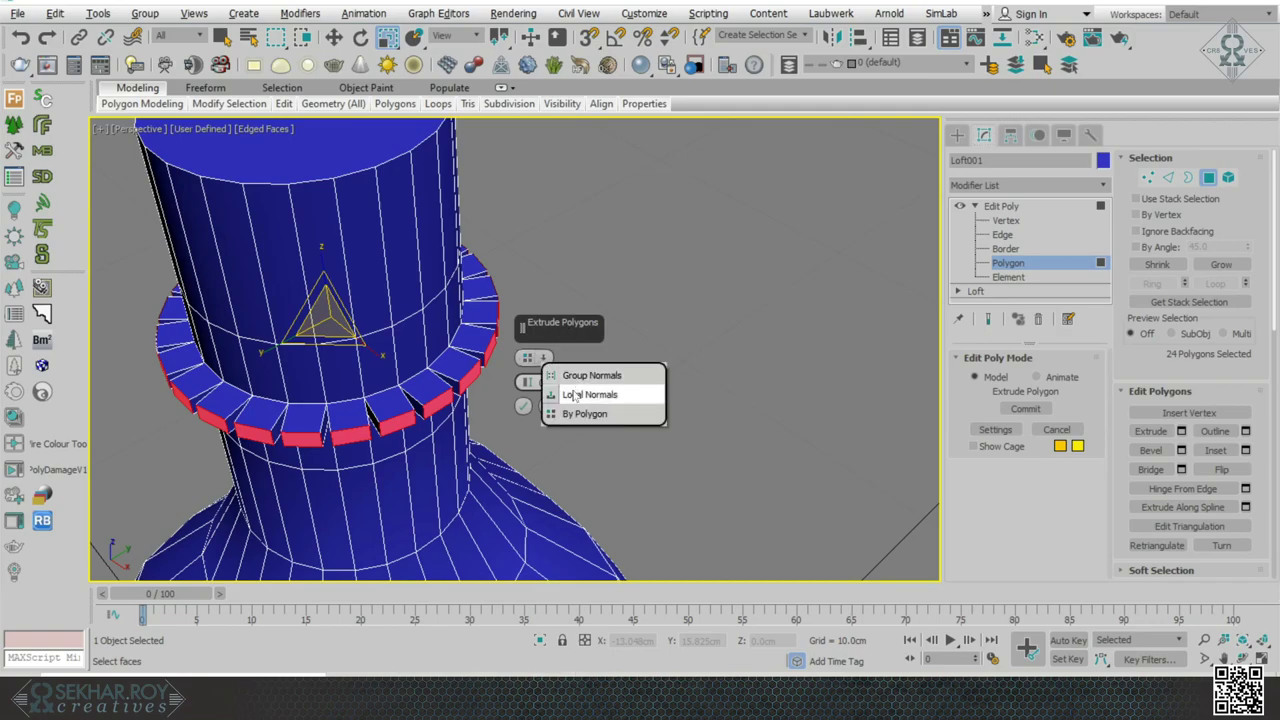
{"action": "left_click", "coordinate": [567, 394]}
{"action": "middle_click_drag", "start_coordinate": [709, 418], "coordinate": [613, 399], "text": "alt"}
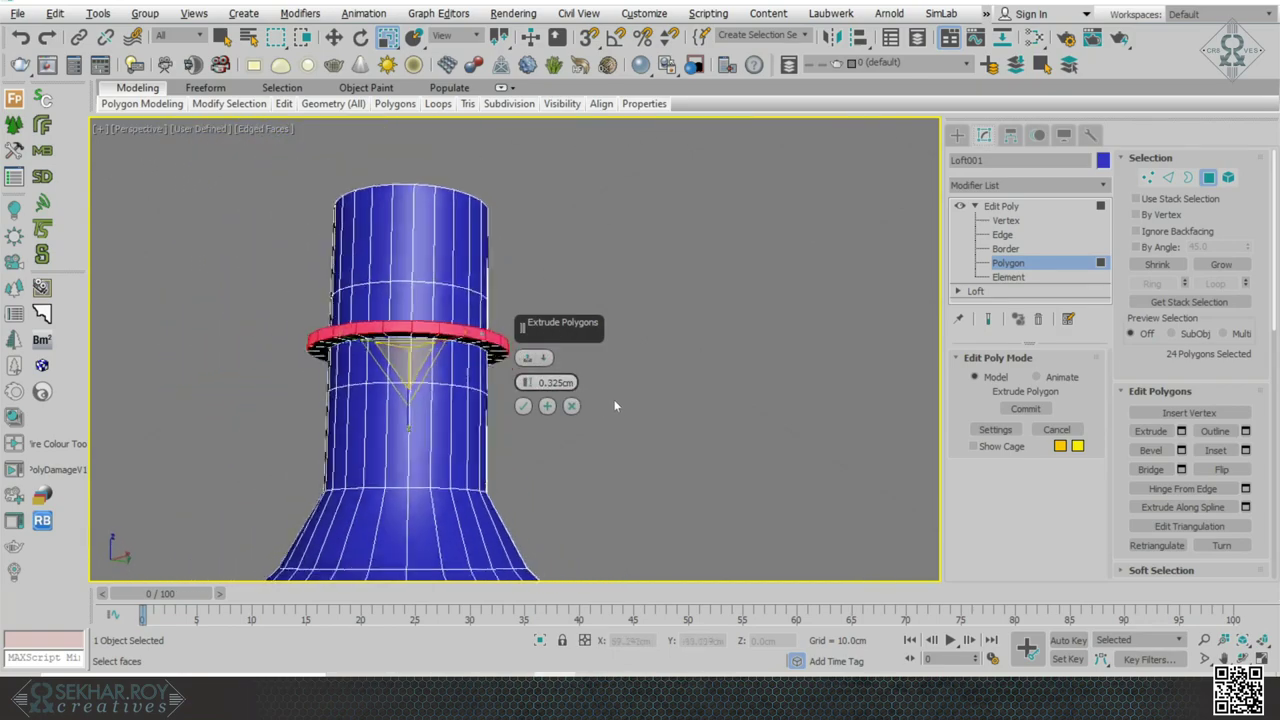
{"action": "left_click", "coordinate": [522, 407]}
{"action": "scroll", "coordinate": [801, 293], "scroll_direction": "down", "scroll_amount": 3}
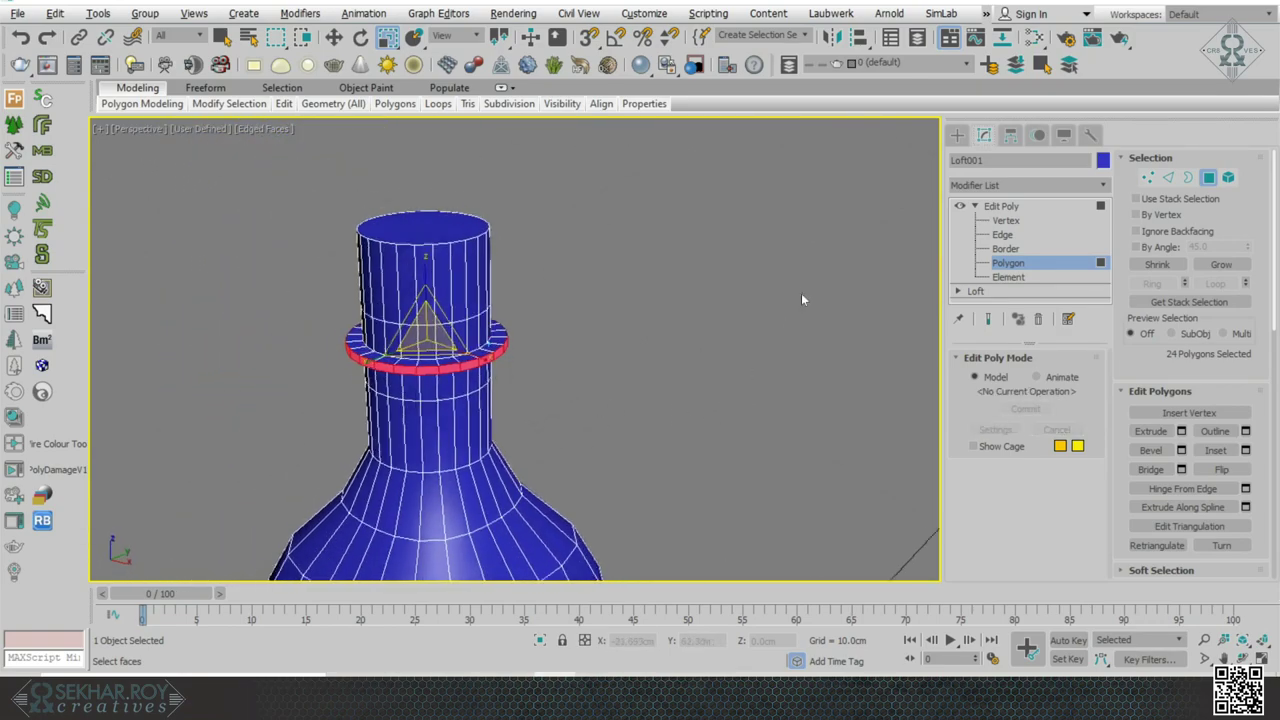
- Select all polygons of the neck above the extruded ring, including the top cap
{"action": "left_click", "coordinate": [808, 281]}
{"action": "scroll", "coordinate": [808, 281], "scroll_direction": "down", "scroll_amount": 3}
{"action": "scroll", "coordinate": [808, 287], "scroll_direction": "up", "scroll_amount": 6}
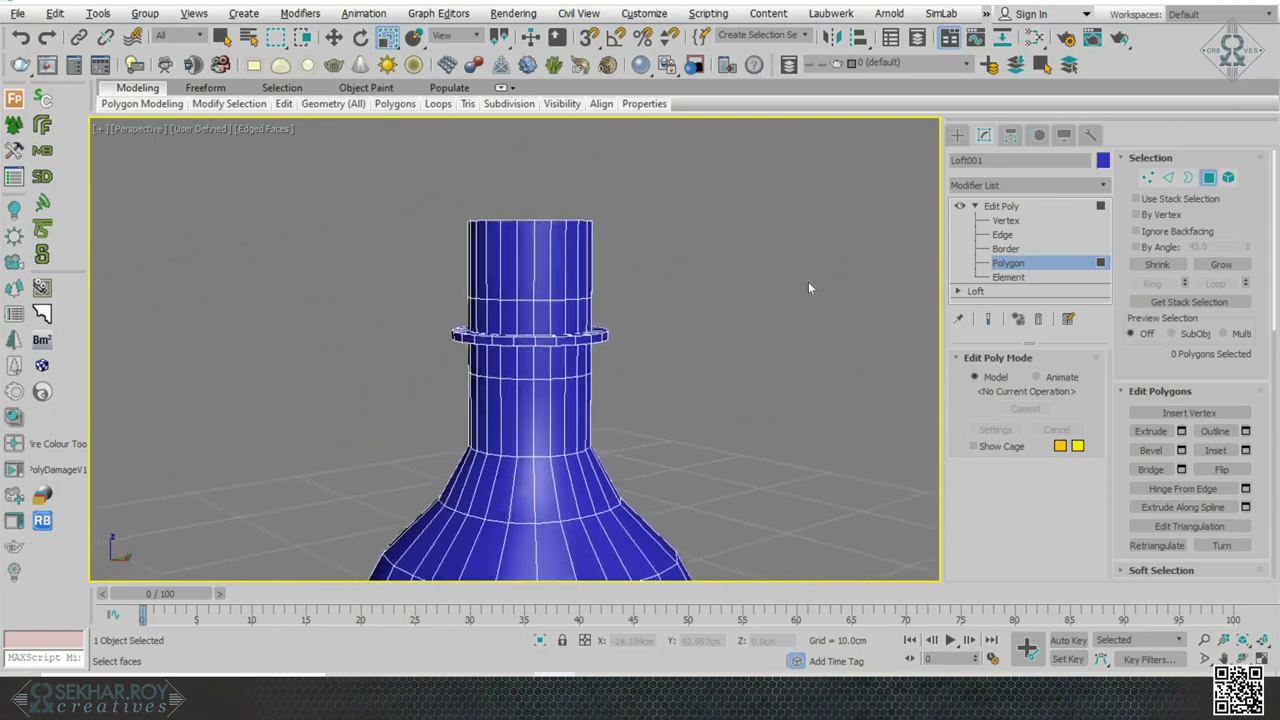
{"action": "middle_click_drag", "start_coordinate": [554, 302], "coordinate": [508, 185], "text": "alt"}
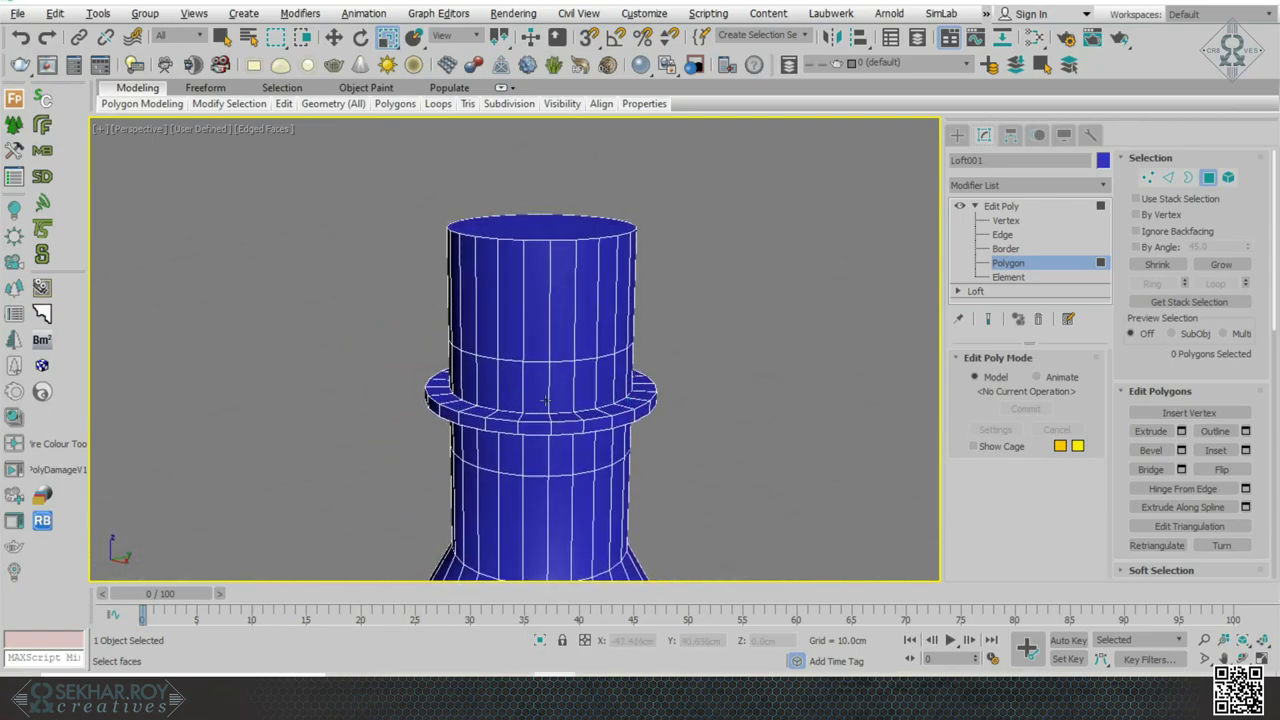
{"action": "middle_click_drag", "start_coordinate": [620, 203], "coordinate": [676, 345], "text": "alt"}
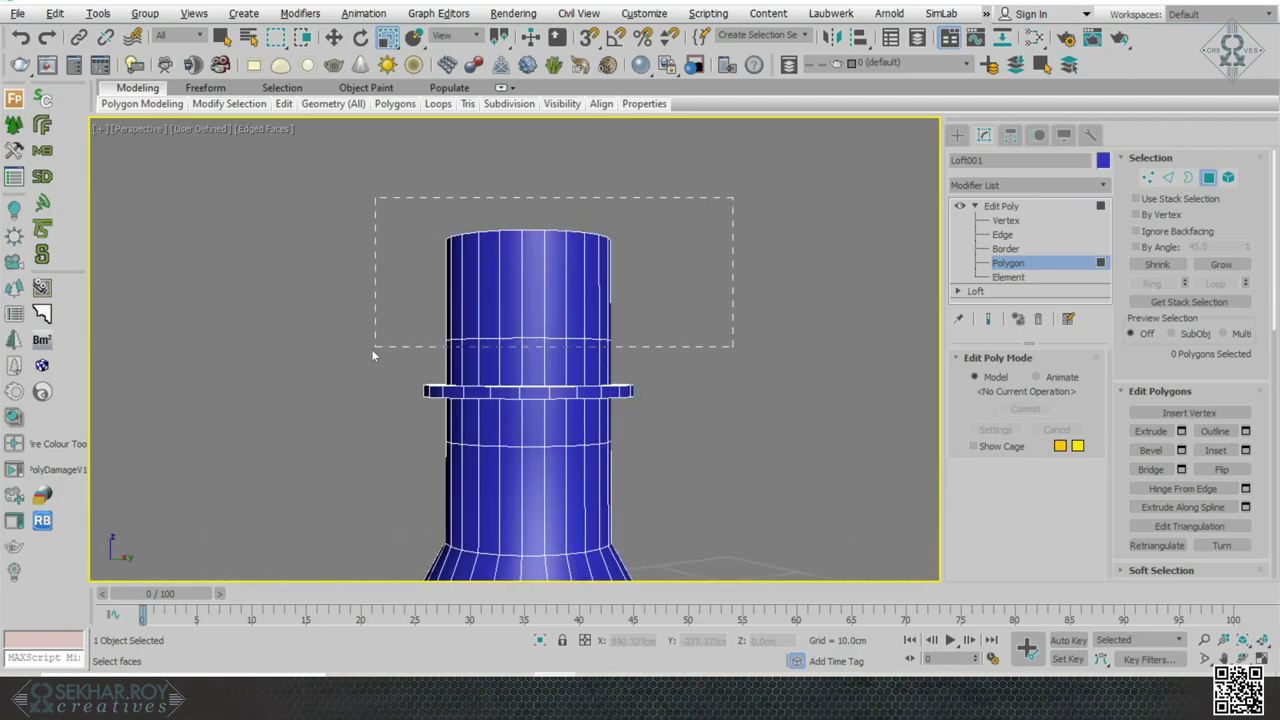
{"action": "left_click_drag", "start_coordinate": [372, 355], "coordinate": [373, 352]}
{"action": "middle_click_drag", "start_coordinate": [611, 343], "coordinate": [632, 347], "text": "alt"}
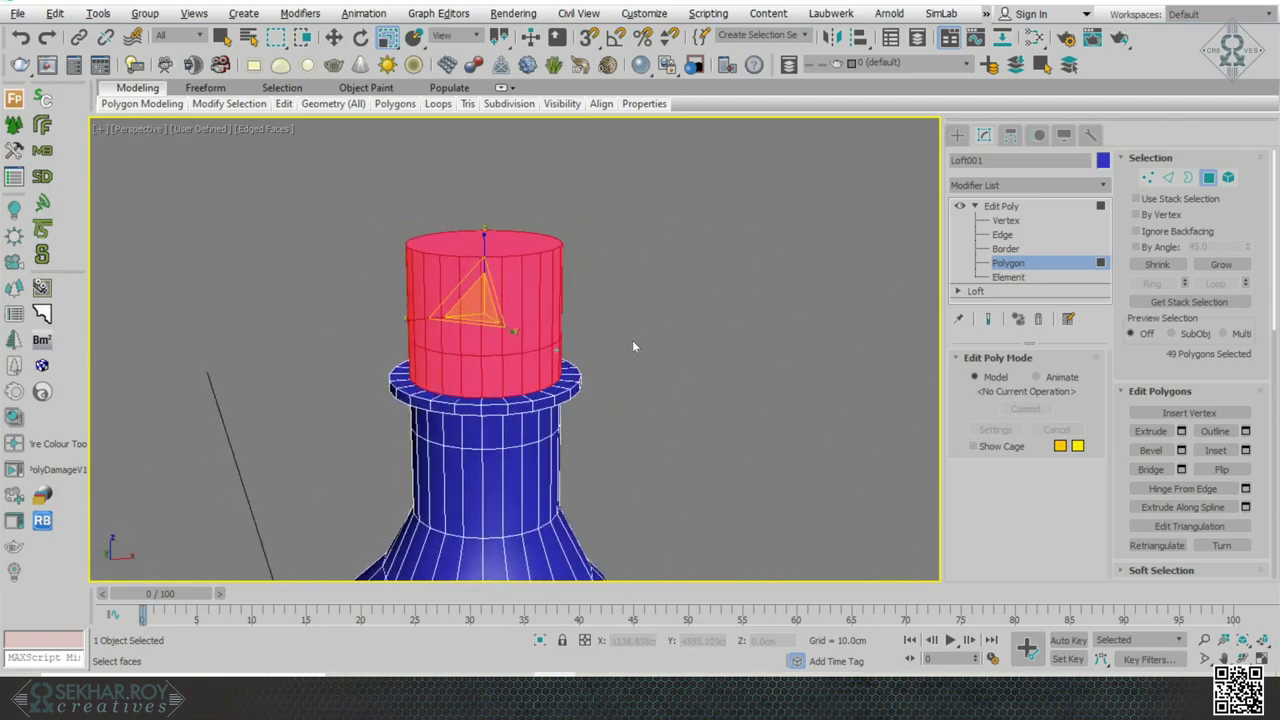
- Clone the selected upper neck polygons upward to a new object named "Bottle Cab"
{"action": "key", "text": "w"}
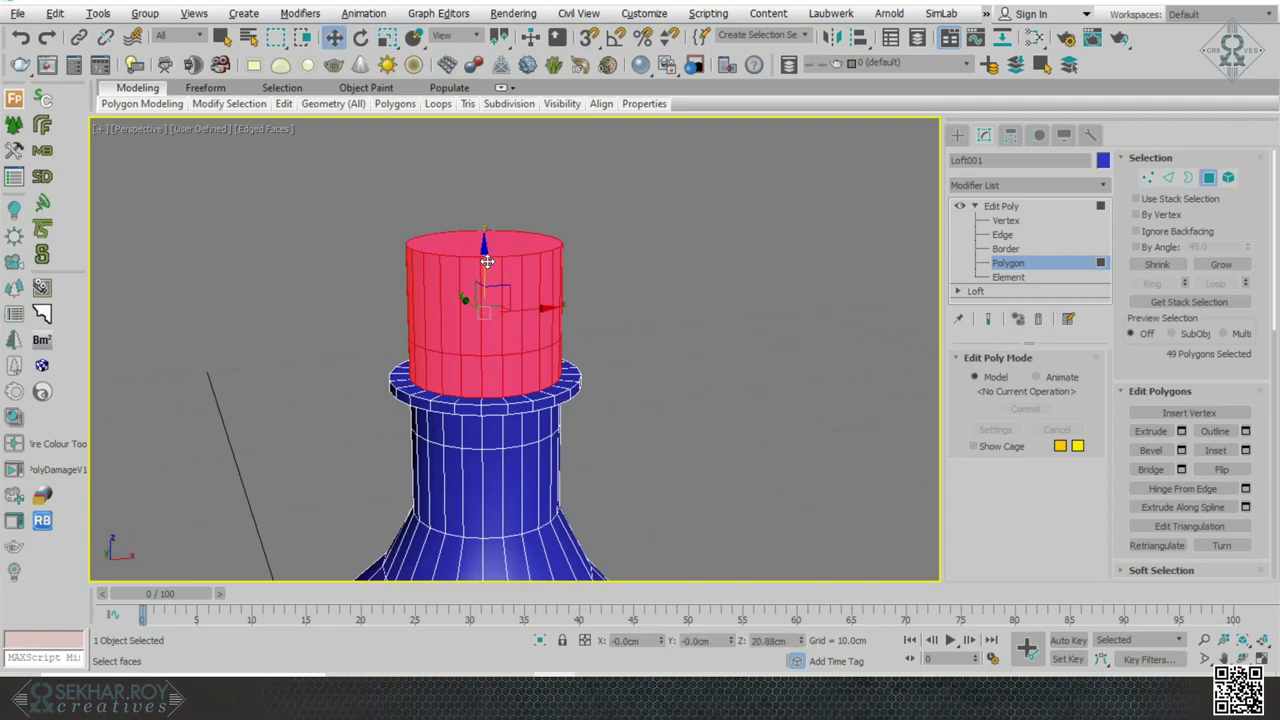
{"action": "left_click_drag", "start_coordinate": [486, 261], "coordinate": [486, 123], "text": "shift"}
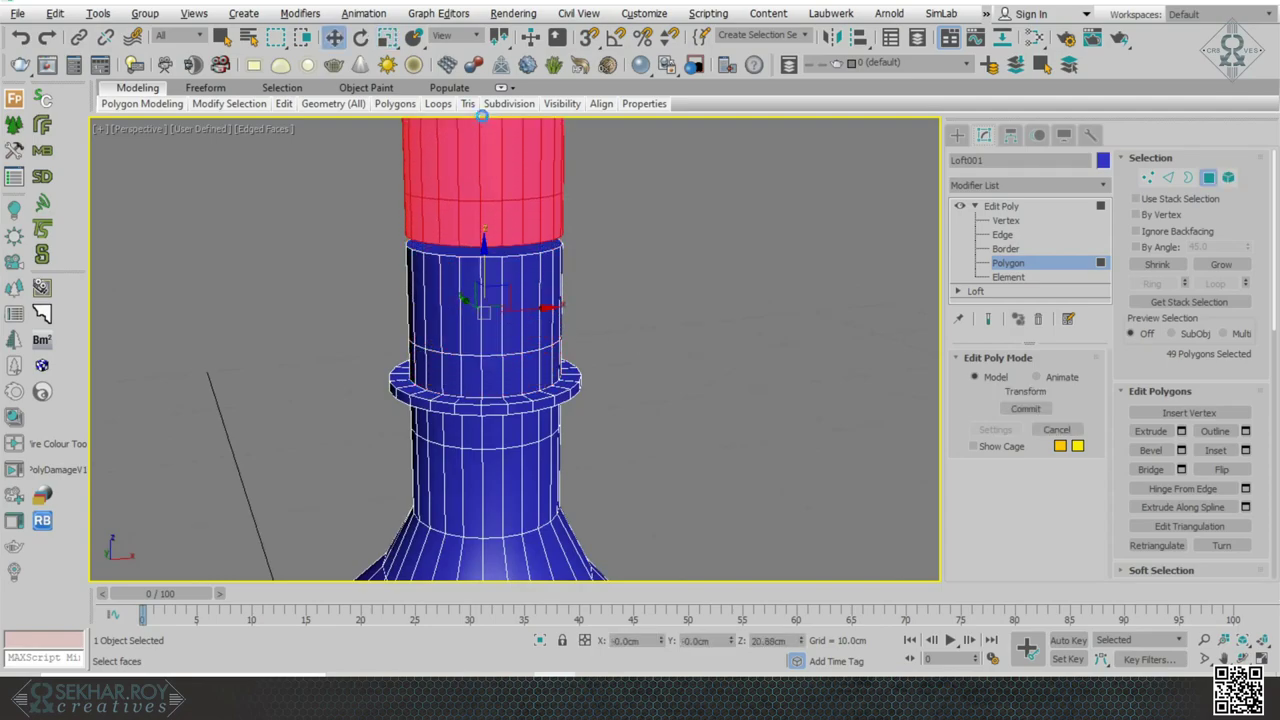
{"action": "left_click", "coordinate": [560, 328]}
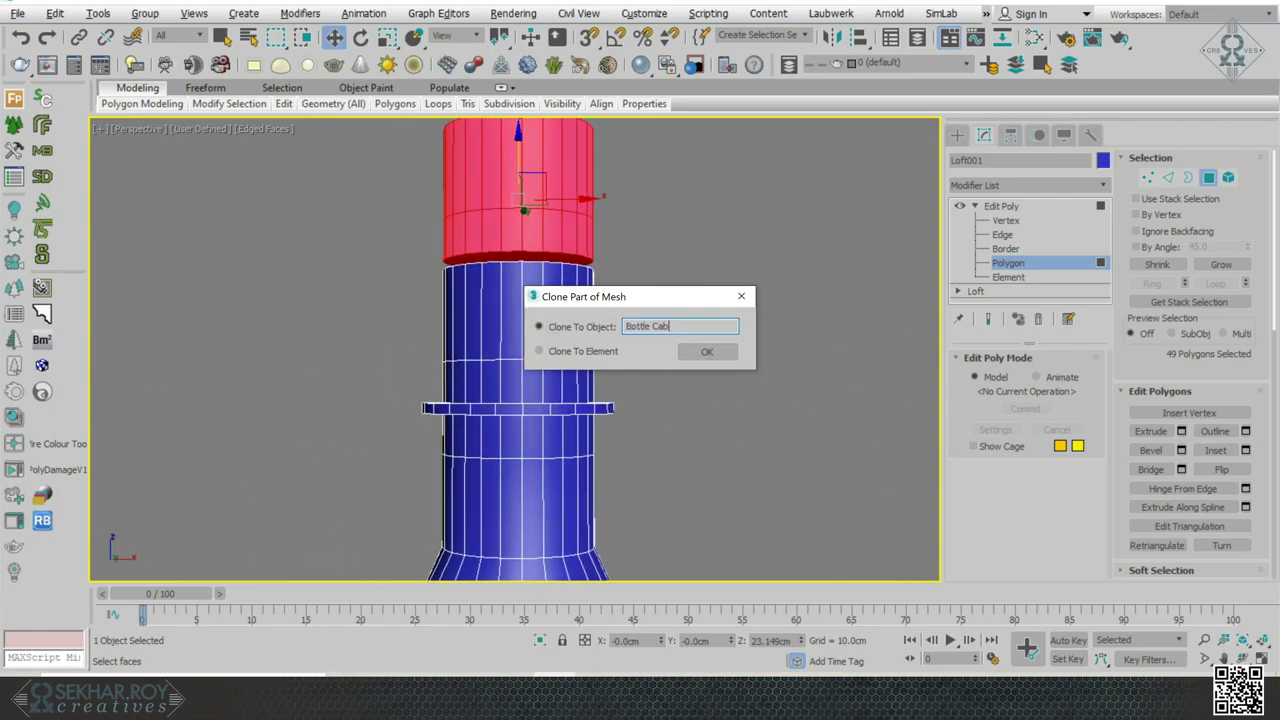
{"action": "left_click", "coordinate": [712, 354]}
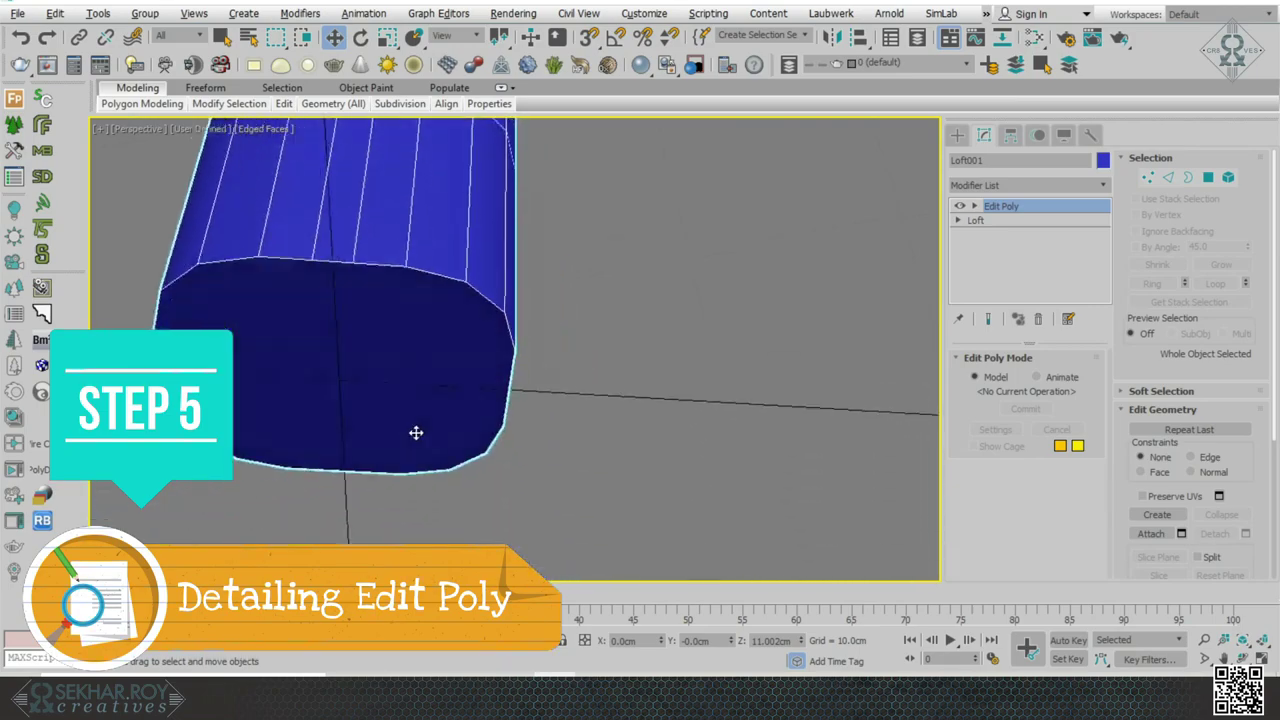
- Delete the polygon capping the top of the bottle neck so the mouth is open
{"action": "middle_click_drag", "start_coordinate": [416, 433], "coordinate": [326, 340], "text": "alt"}
{"action": "middle_click_drag", "start_coordinate": [390, 325], "coordinate": [505, 345], "text": "alt"}
{"action": "scroll", "coordinate": [430, 288], "scroll_direction": "up", "scroll_amount": 1}
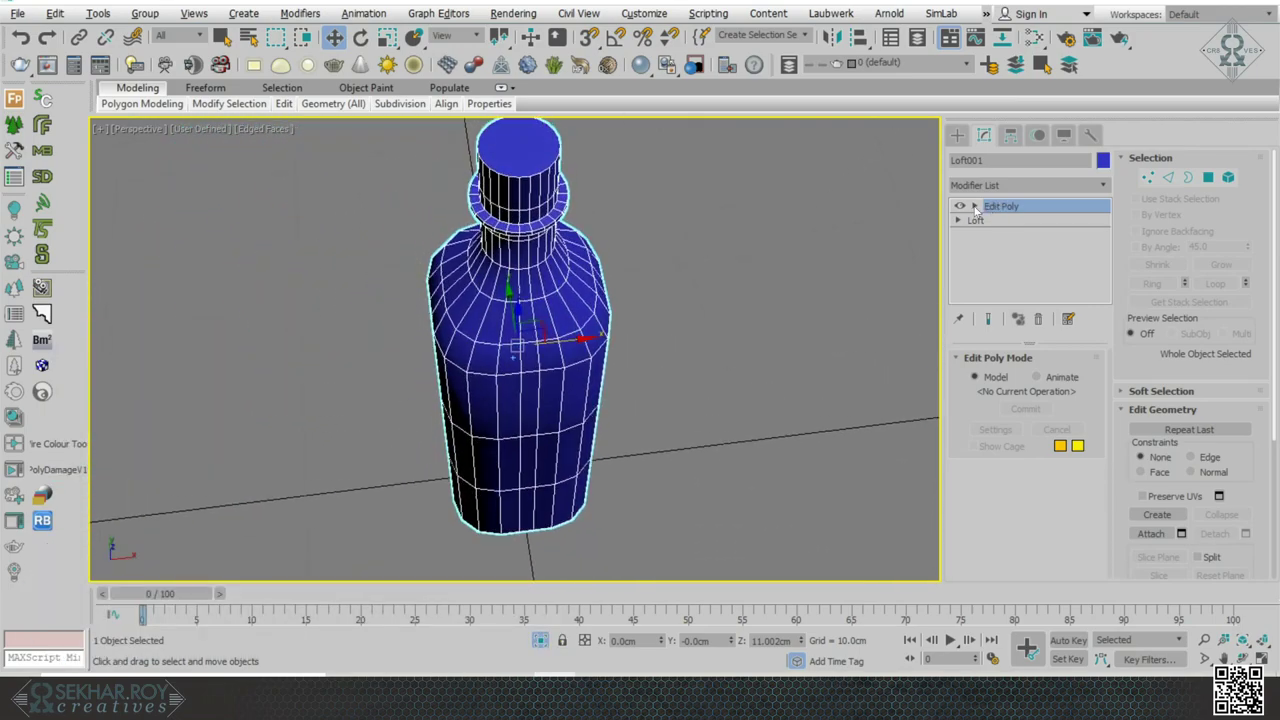
{"action": "left_click", "coordinate": [975, 206]}
{"action": "left_click", "coordinate": [1008, 263]}
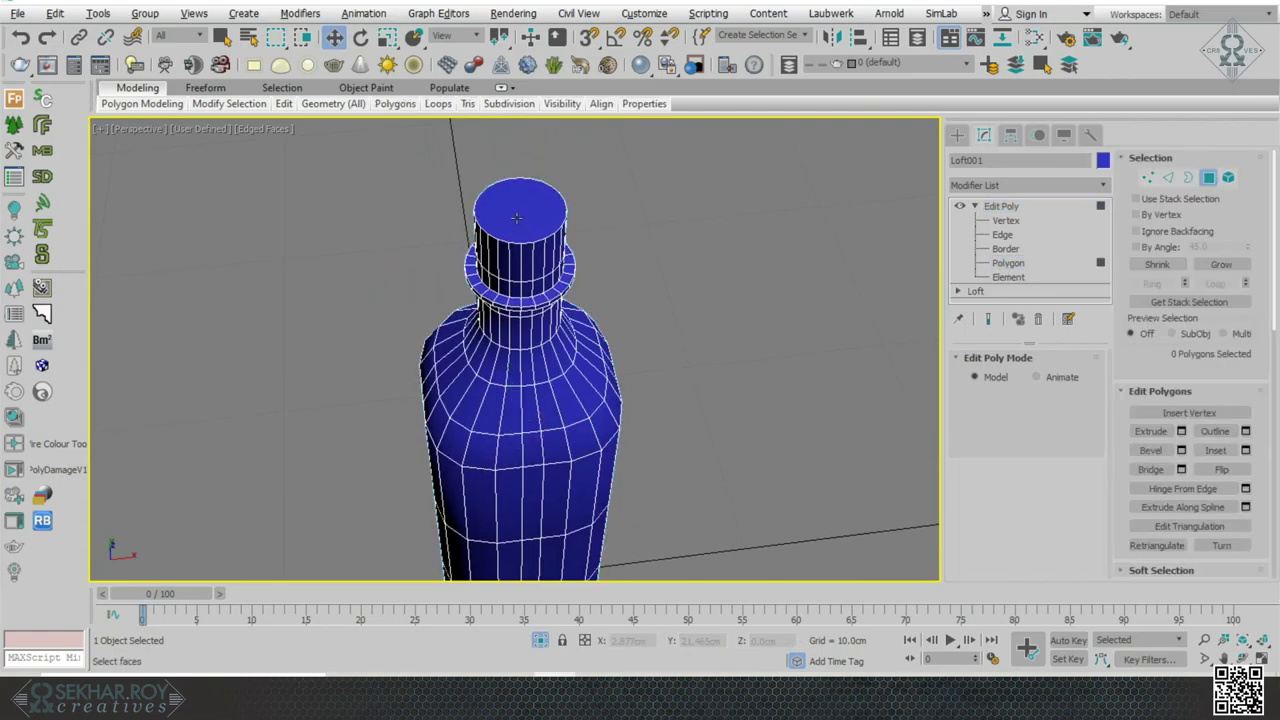
{"action": "left_click", "coordinate": [517, 215]}
{"action": "key", "text": "Delete"}
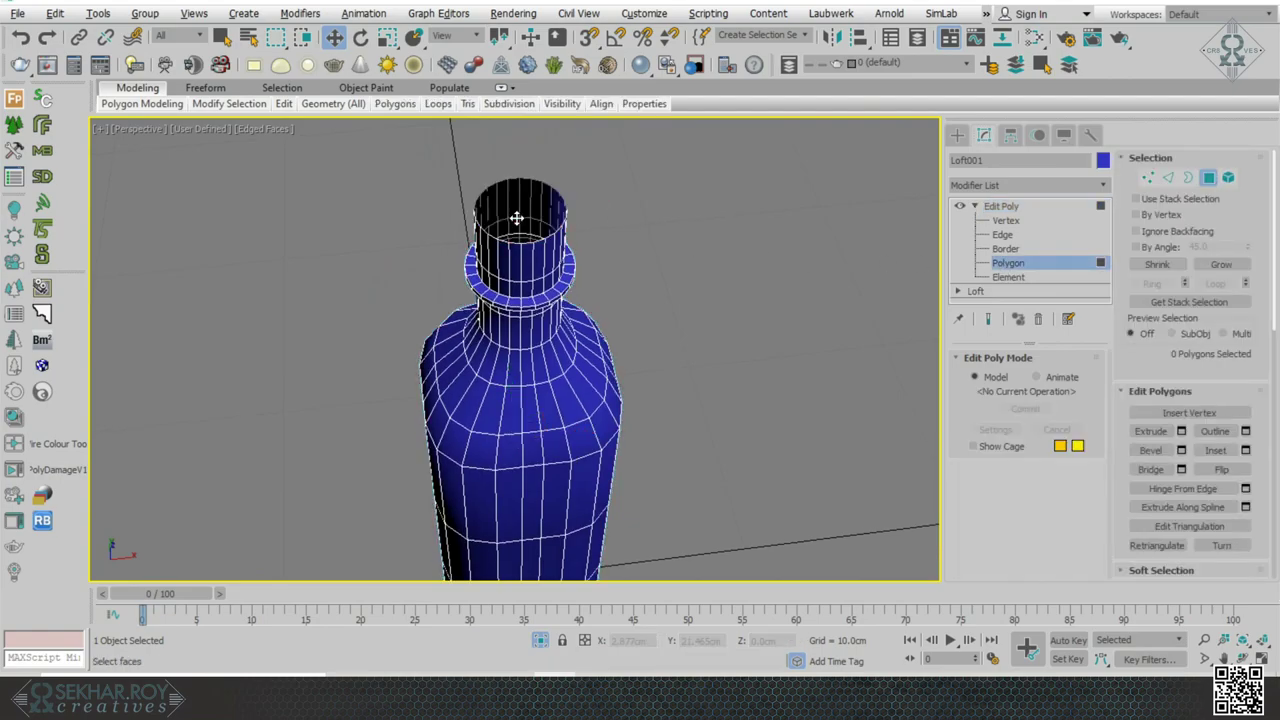
- Select the bottle's bottom polygon and inset it by 0.488 cm in two concentric rings
{"action": "middle_click_drag", "start_coordinate": [676, 328], "coordinate": [680, 323], "text": "alt"}
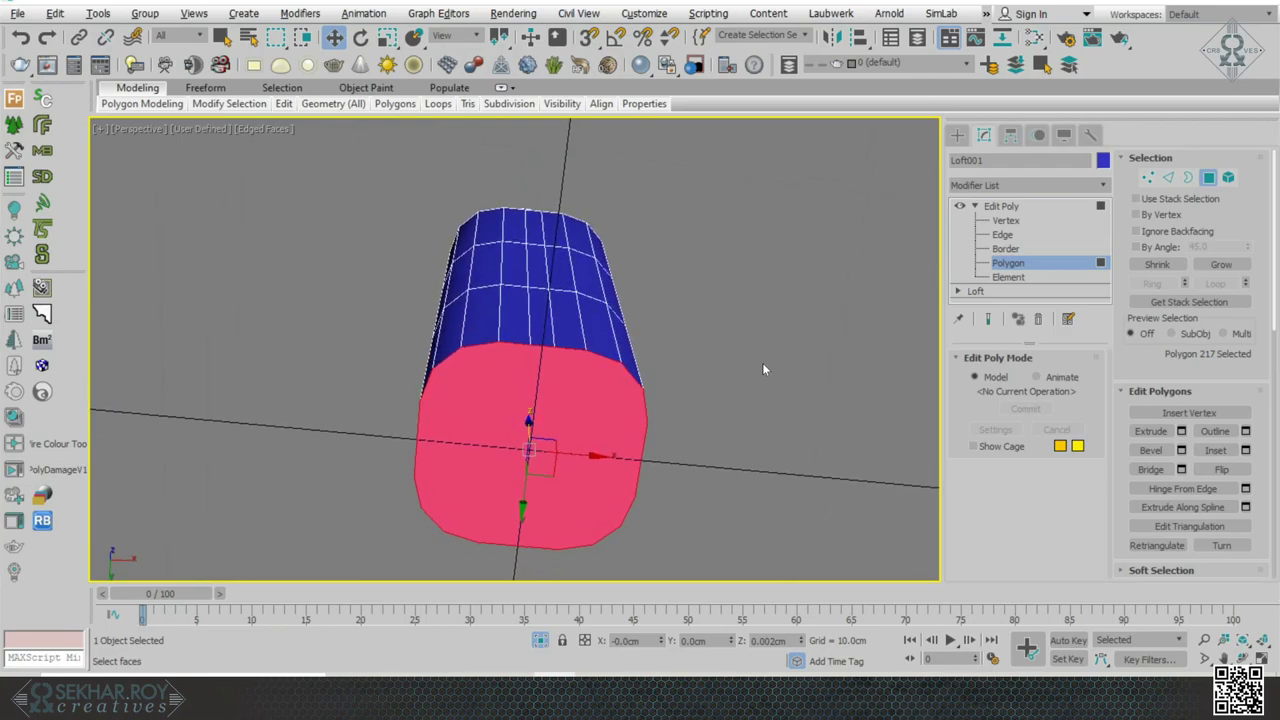
{"action": "middle_click_drag", "start_coordinate": [457, 423], "coordinate": [490, 380], "text": "alt"}
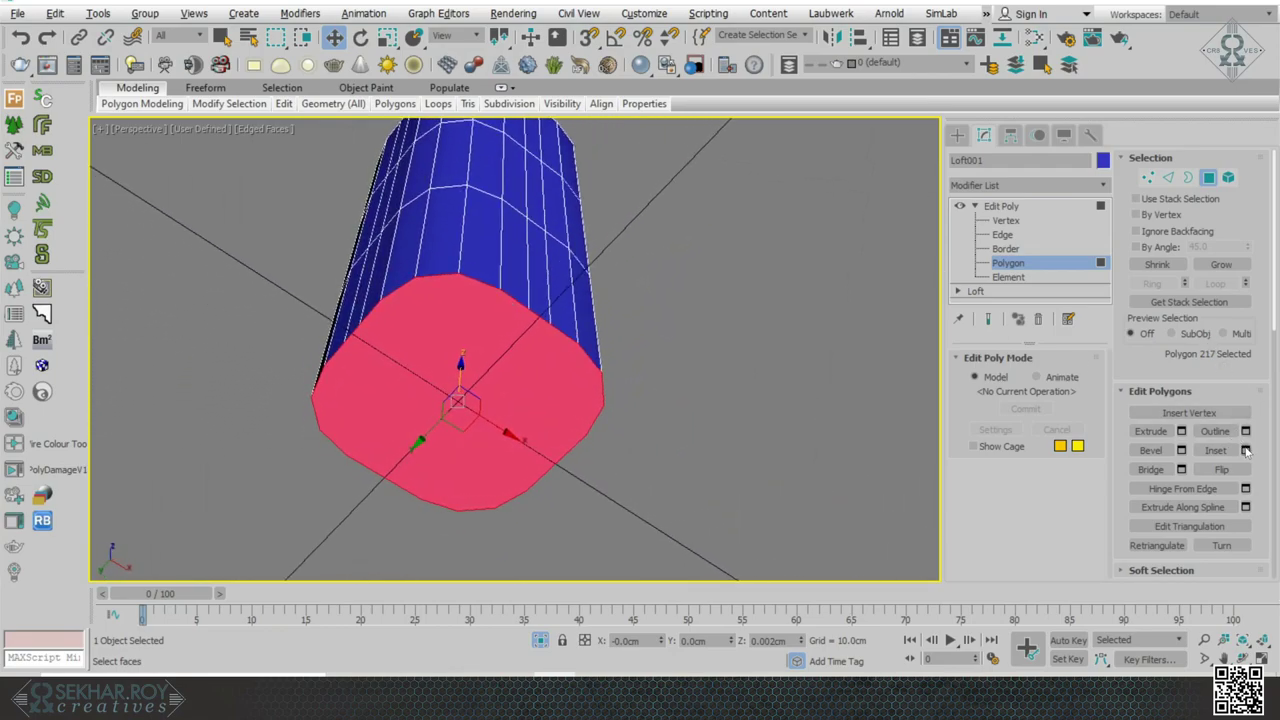
{"action": "left_click", "coordinate": [1245, 451]}
{"action": "middle_click_drag", "start_coordinate": [720, 486], "coordinate": [760, 482], "text": "alt"}
{"action": "left_click_drag", "start_coordinate": [526, 382], "coordinate": [527, 381]}
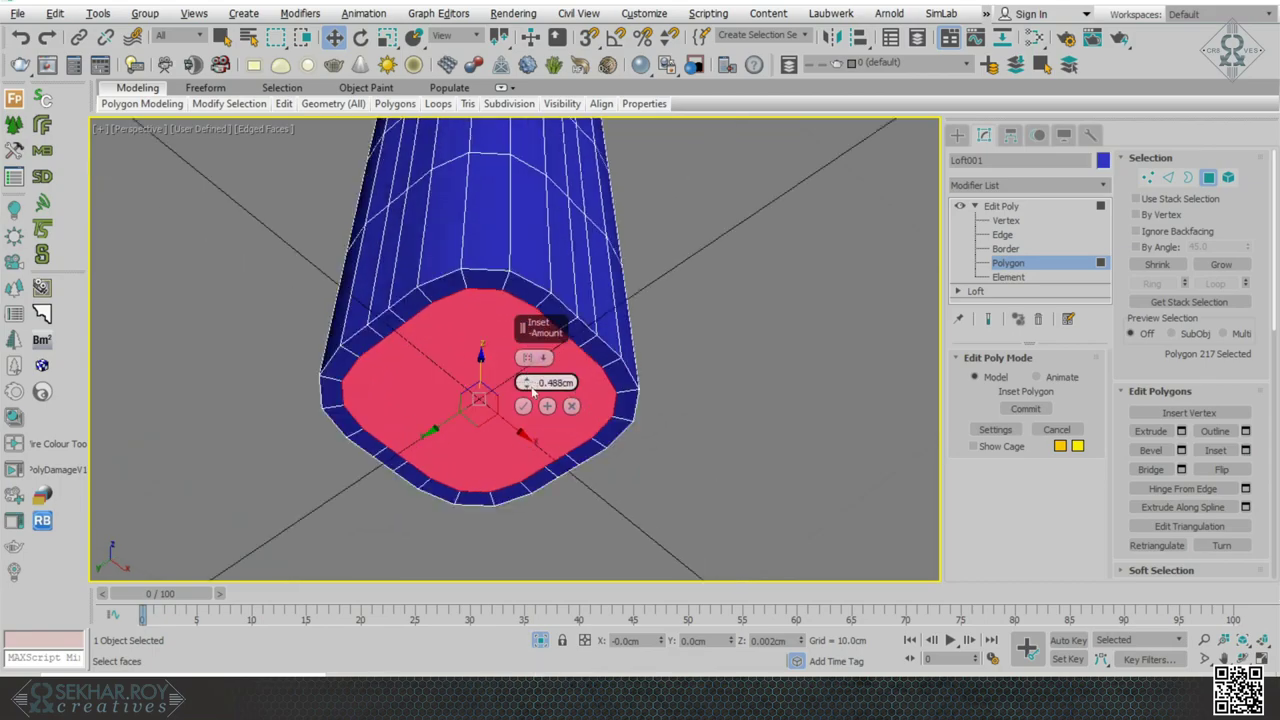
{"action": "middle_click_drag", "start_coordinate": [532, 392], "coordinate": [540, 399], "text": "alt"}
{"action": "left_click", "coordinate": [548, 406]}
{"action": "middle_click_drag", "start_coordinate": [670, 440], "coordinate": [745, 460], "text": "alt"}
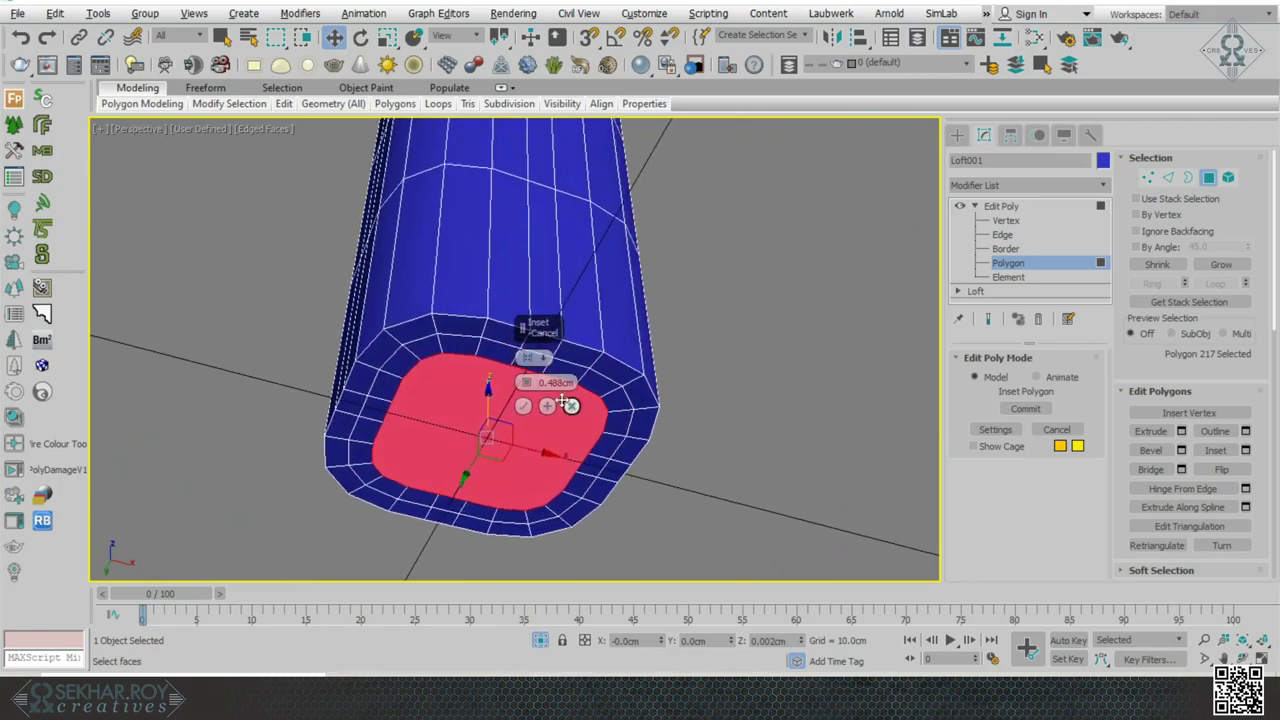
{"action": "left_click", "coordinate": [570, 405]}
- Raise the inset bottom polygon to about Z 0.229 cm and inset it by another 0.488 cm
{"action": "middle_click_drag", "start_coordinate": [570, 405], "coordinate": [506, 397], "text": "alt"}
{"action": "left_click_drag", "start_coordinate": [518, 390], "coordinate": [522, 388]}
{"action": "left_click", "coordinate": [1245, 452]}
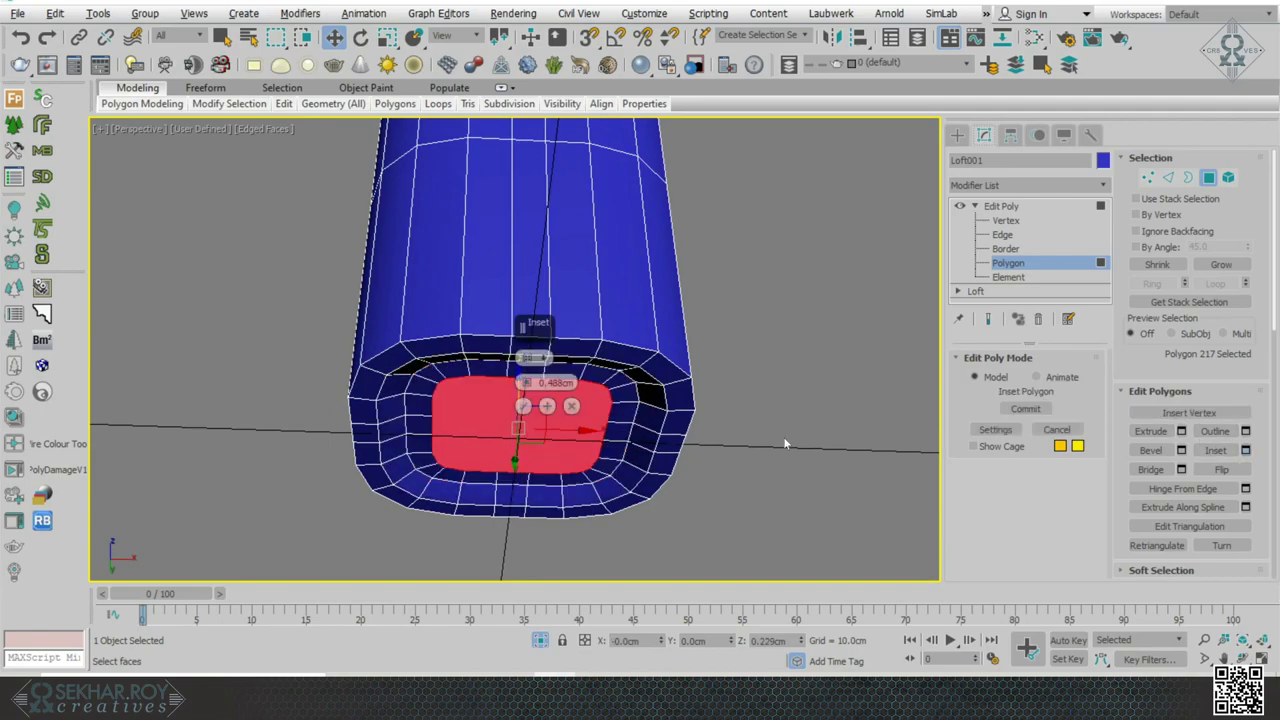
{"action": "left_click", "coordinate": [523, 406]}
- Raise the inner bottom polygon to about Z 0.506 cm and add a further 0.488 cm inset
{"action": "middle_click_drag", "start_coordinate": [500, 407], "coordinate": [537, 426], "text": "alt"}
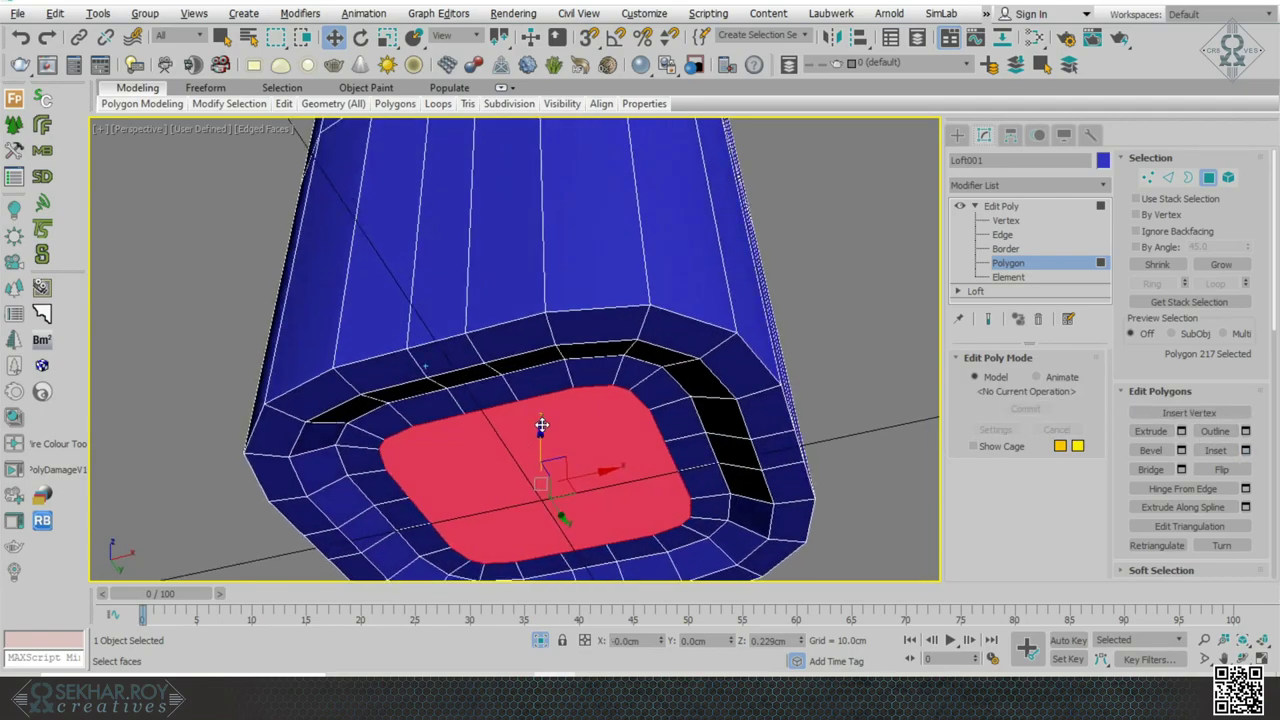
{"action": "left_click_drag", "start_coordinate": [537, 426], "coordinate": [542, 413]}
{"action": "middle_click_drag", "start_coordinate": [542, 413], "coordinate": [565, 472], "text": "alt"}
{"action": "left_click", "coordinate": [555, 686]}
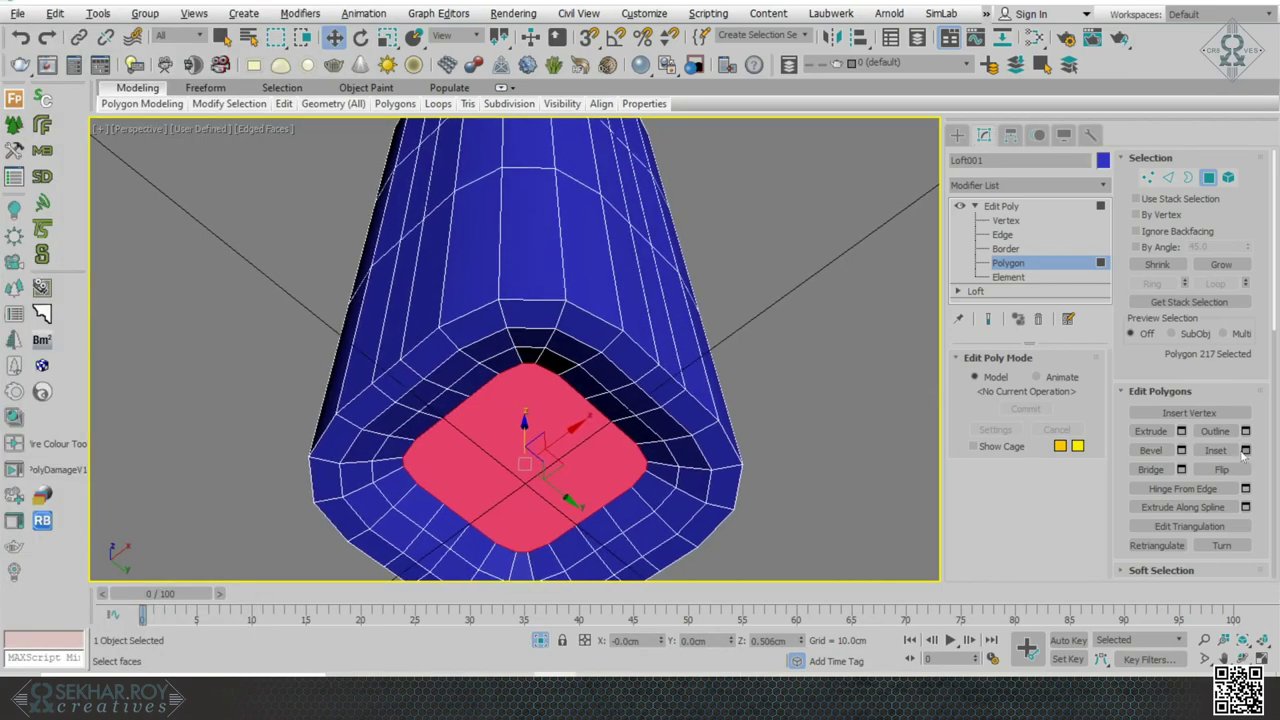
{"action": "left_click", "coordinate": [1246, 450]}
{"action": "middle_click_drag", "start_coordinate": [568, 471], "coordinate": [429, 397], "text": "alt"}
{"action": "scroll", "coordinate": [388, 386], "scroll_direction": "up", "scroll_amount": 5}
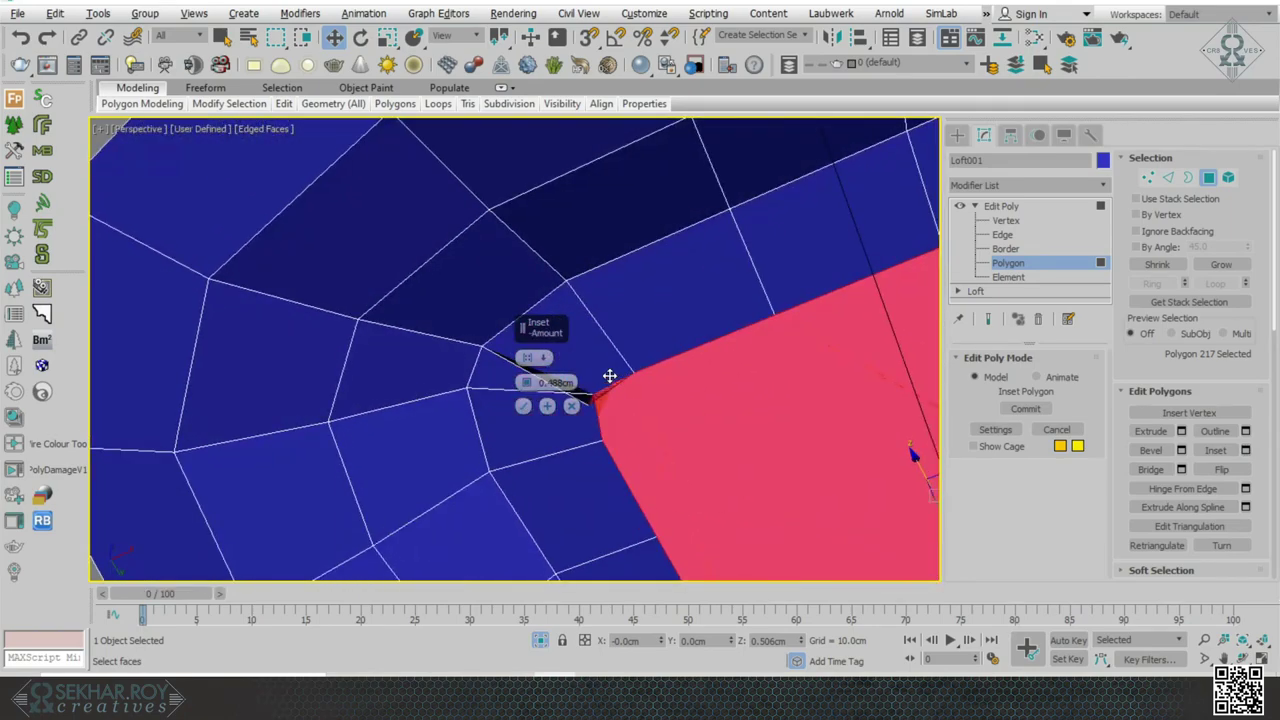
{"action": "scroll", "coordinate": [594, 397], "scroll_direction": "down", "scroll_amount": 5}
{"action": "left_click", "coordinate": [524, 406]}
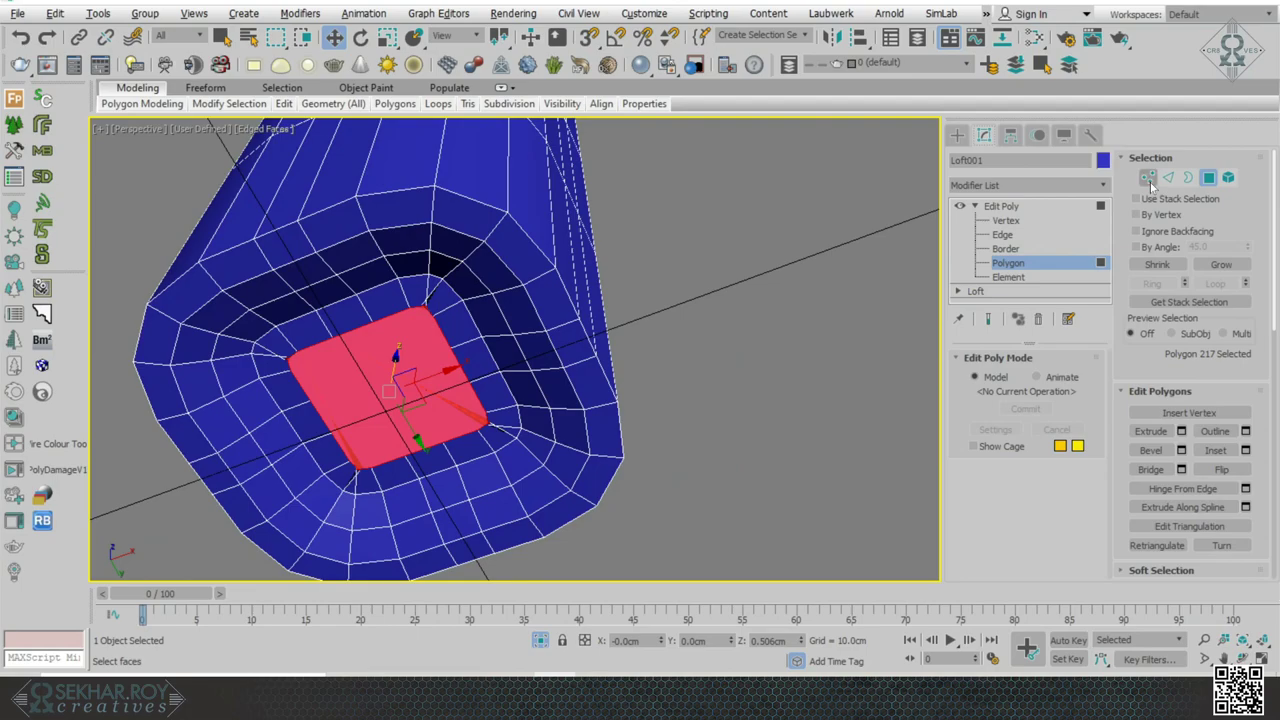
- Convert the innermost base polygon to a vertex selection, weld it with a 0.1 cm threshold, and raise it to about Z 0.631 cm
{"action": "left_click", "coordinate": [1148, 178], "text": "ctrl"}
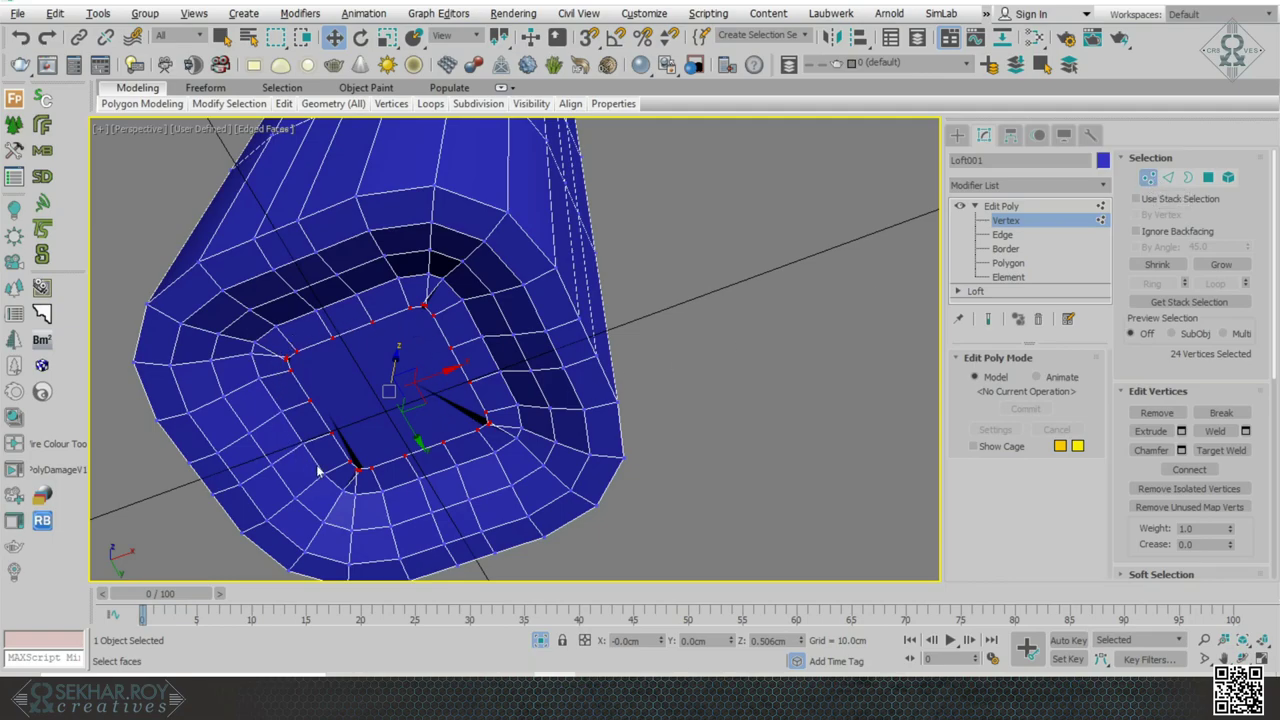
{"action": "left_click", "coordinate": [1245, 430]}
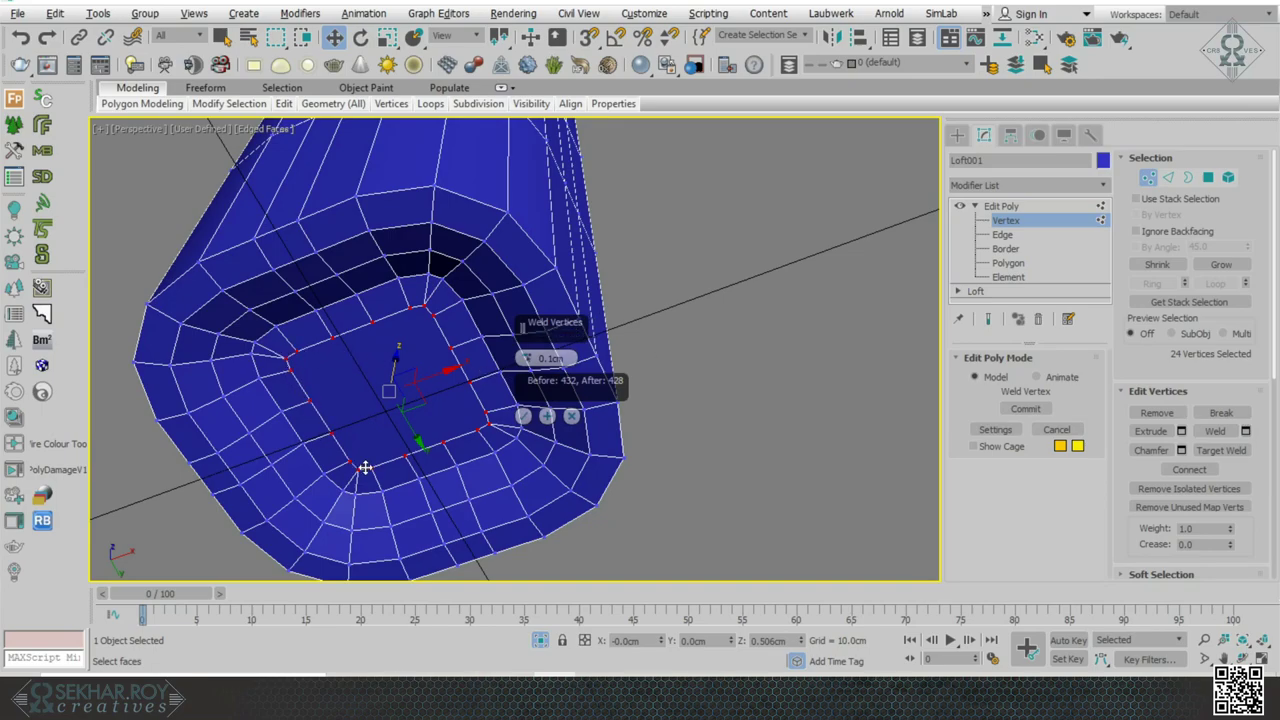
{"action": "left_click", "coordinate": [523, 416]}
{"action": "middle_click_drag", "start_coordinate": [523, 416], "coordinate": [316, 326], "text": "alt"}
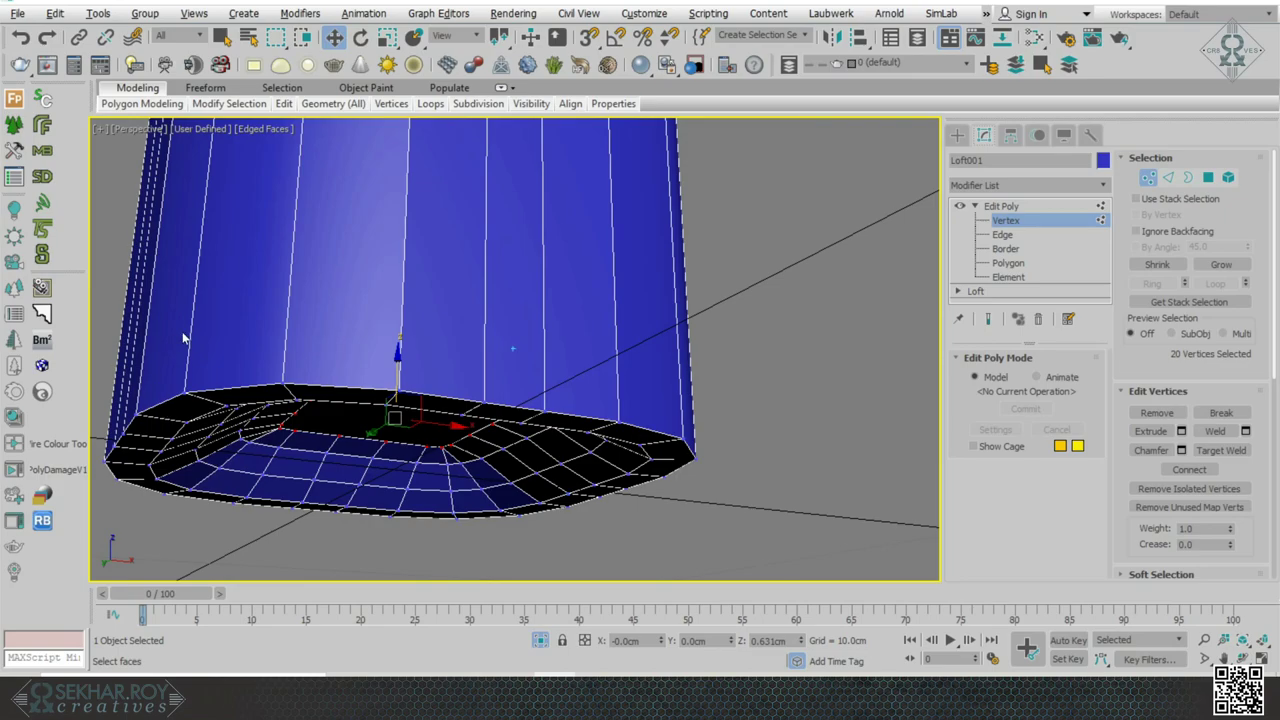
{"action": "middle_click_drag", "start_coordinate": [183, 338], "coordinate": [195, 280], "text": "alt"}
- Apply an OpenSubdiv modifier to the whole bottle and set its iterations to 2
{"action": "left_click", "coordinate": [1000, 205]}
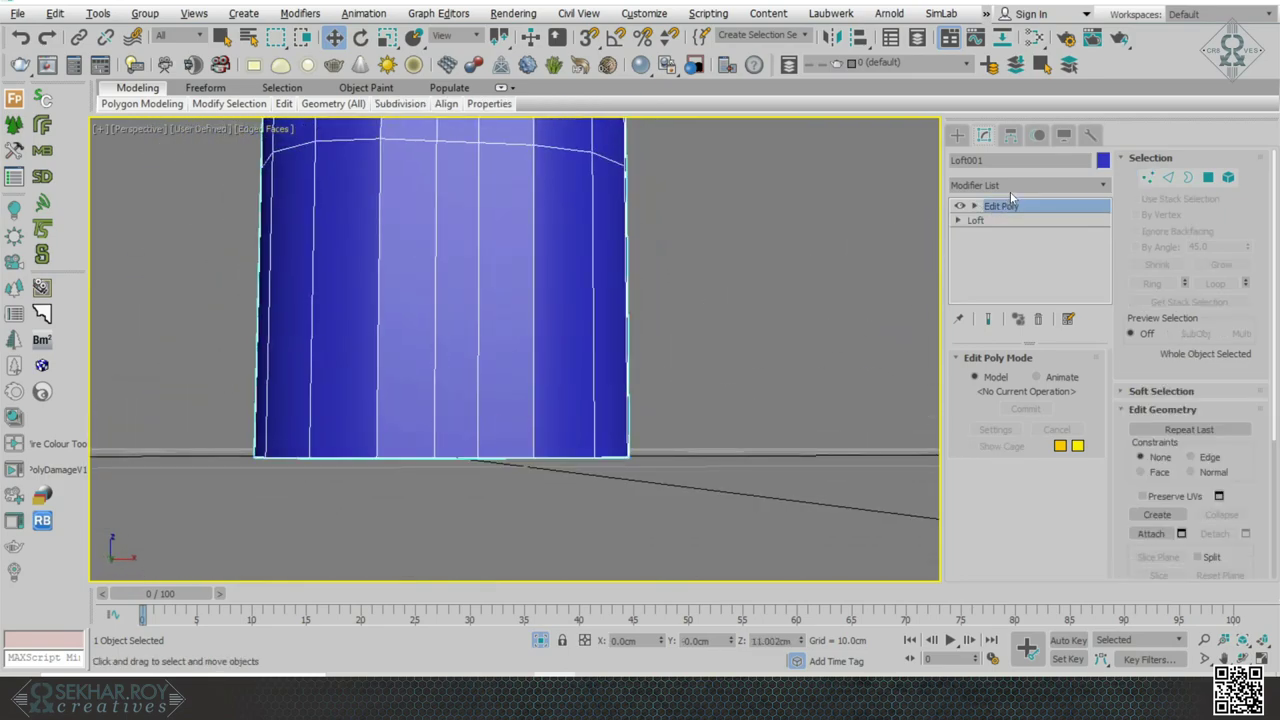
{"action": "left_click", "coordinate": [1010, 185]}
{"action": "key", "text": "o"}
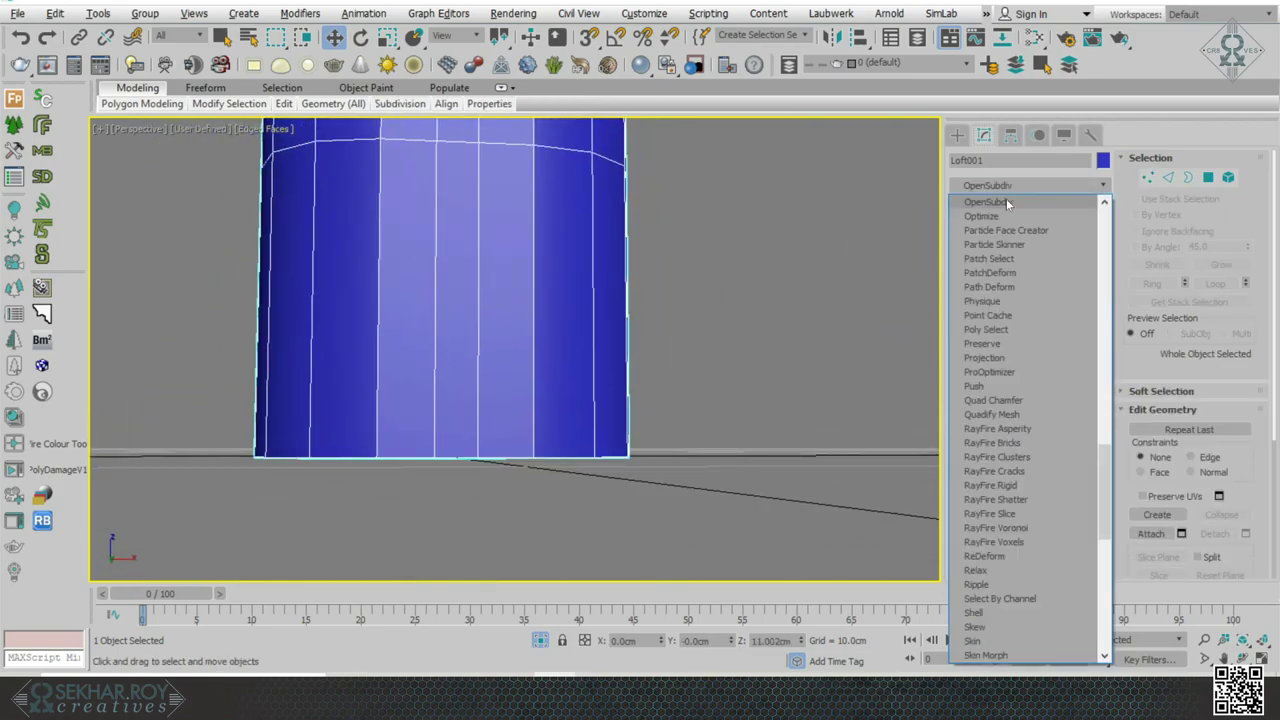
{"action": "left_click", "coordinate": [1006, 198]}
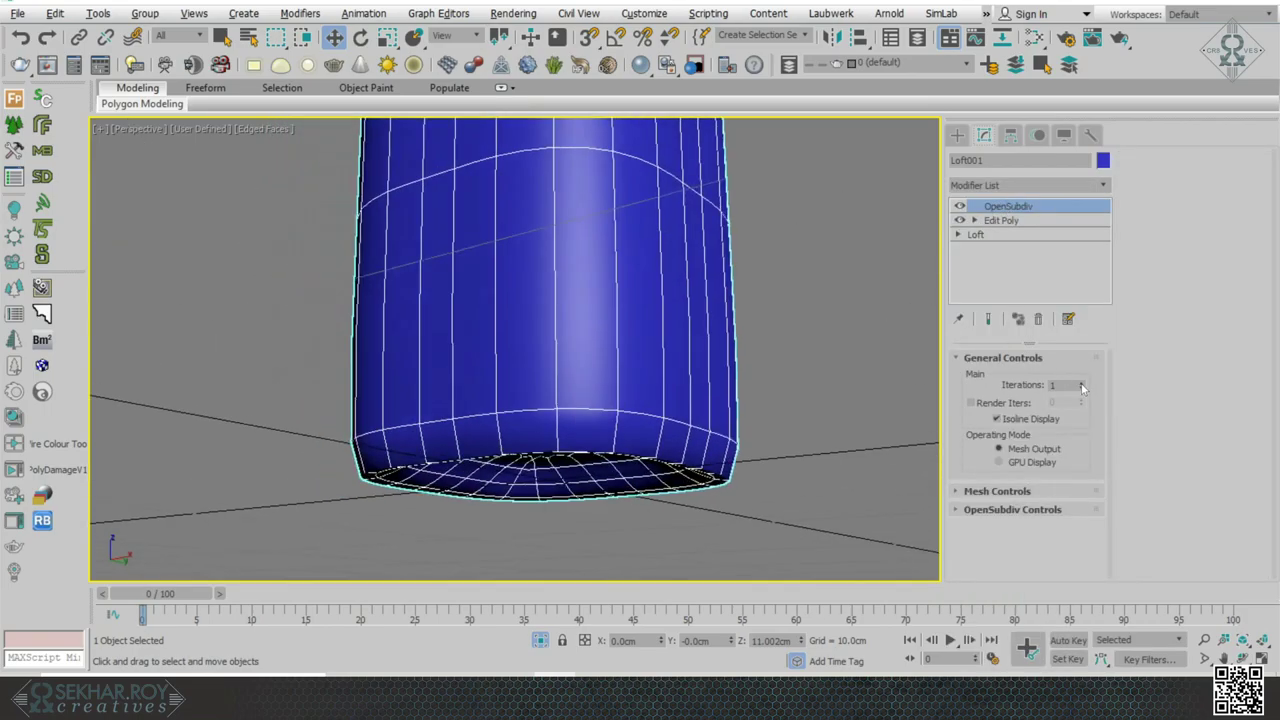
{"action": "left_click", "coordinate": [1081, 383]}
{"action": "middle_click_drag", "start_coordinate": [900, 405], "coordinate": [323, 306], "text": "alt"}
{"action": "scroll", "coordinate": [515, 240], "scroll_direction": "down", "scroll_amount": 4}
{"action": "middle_click_drag", "start_coordinate": [515, 220], "coordinate": [523, 331]}
{"action": "scroll", "coordinate": [560, 330], "scroll_direction": "down", "scroll_amount": 1}
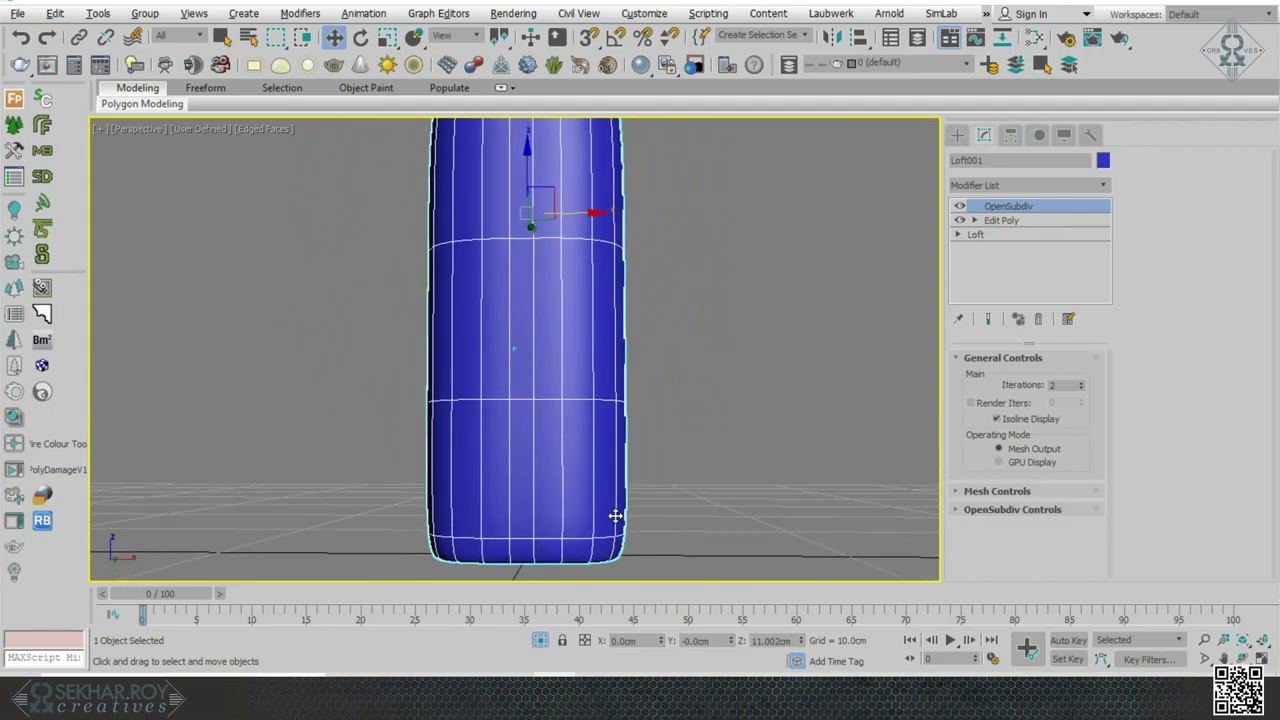
- Turn off the OpenSubdiv display and move the lowest horizontal edge loop of the body down close to the base
{"action": "middle_click_drag", "start_coordinate": [616, 515], "coordinate": [674, 360], "text": "alt"}
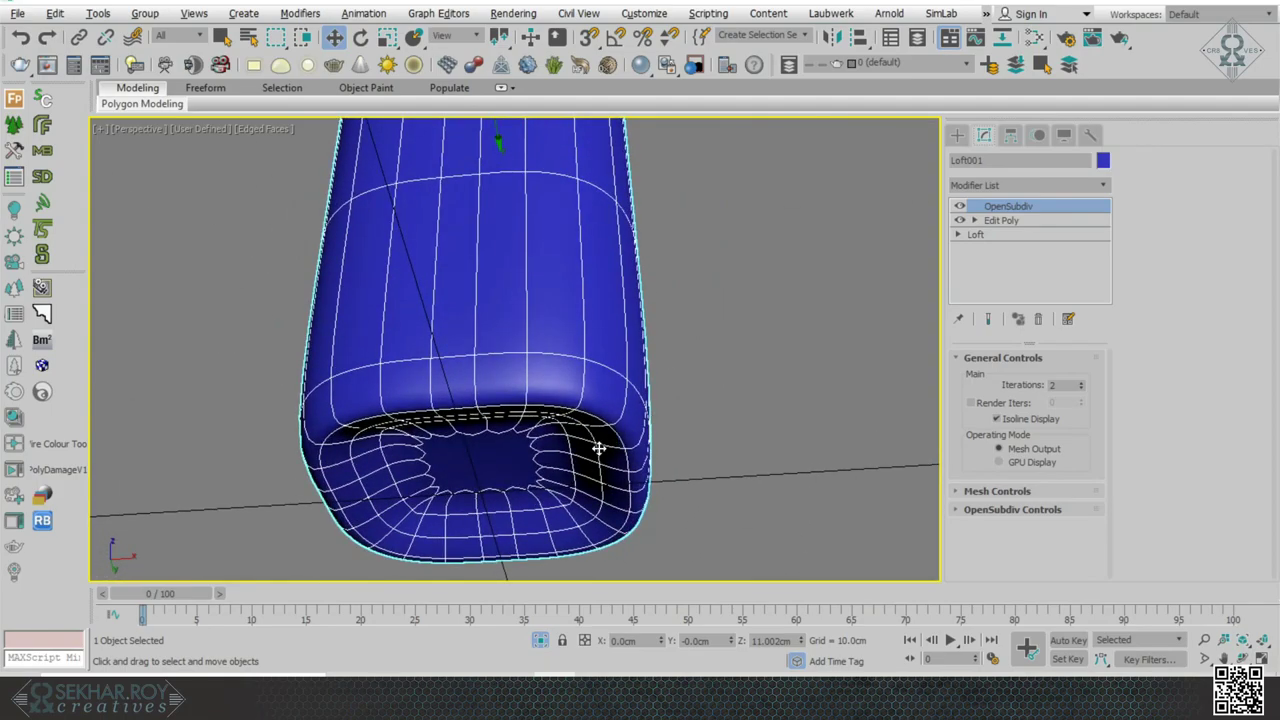
{"action": "middle_click_drag", "start_coordinate": [638, 443], "coordinate": [594, 474], "text": "alt"}
{"action": "left_click", "coordinate": [960, 206]}
{"action": "left_click", "coordinate": [975, 220]}
{"action": "left_click", "coordinate": [1005, 249]}
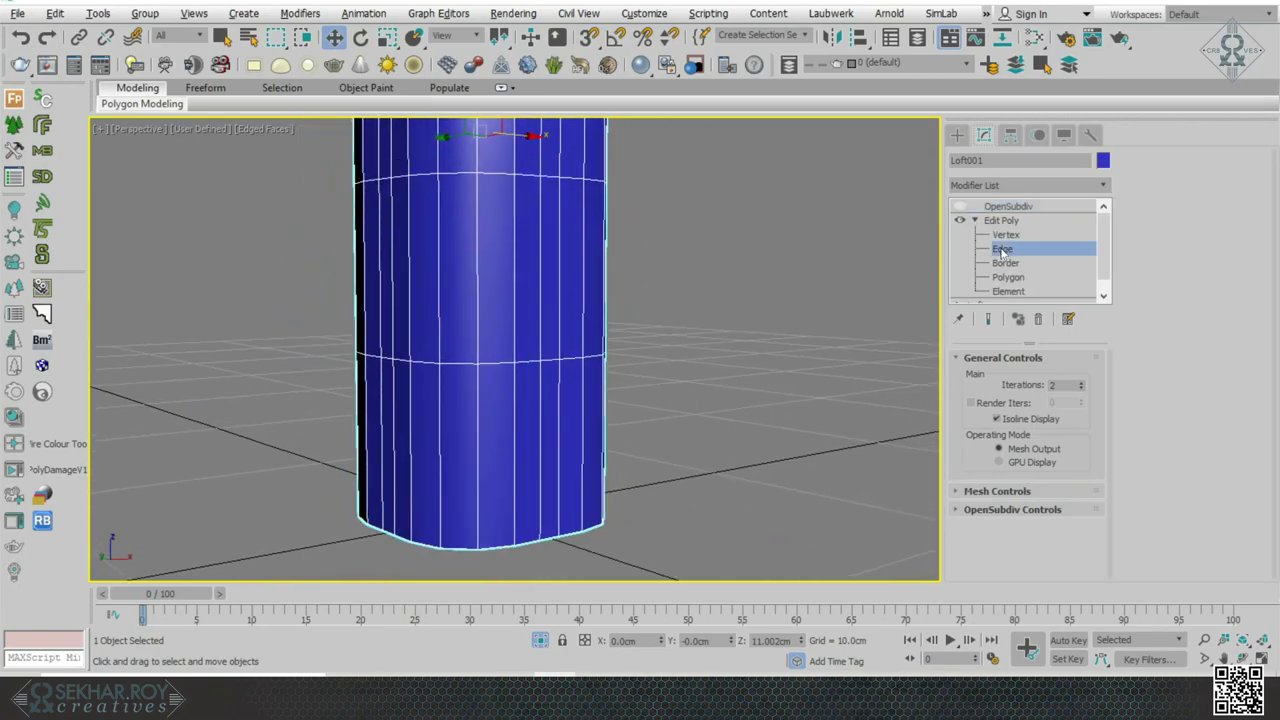
{"action": "double_click", "coordinate": [503, 355]}
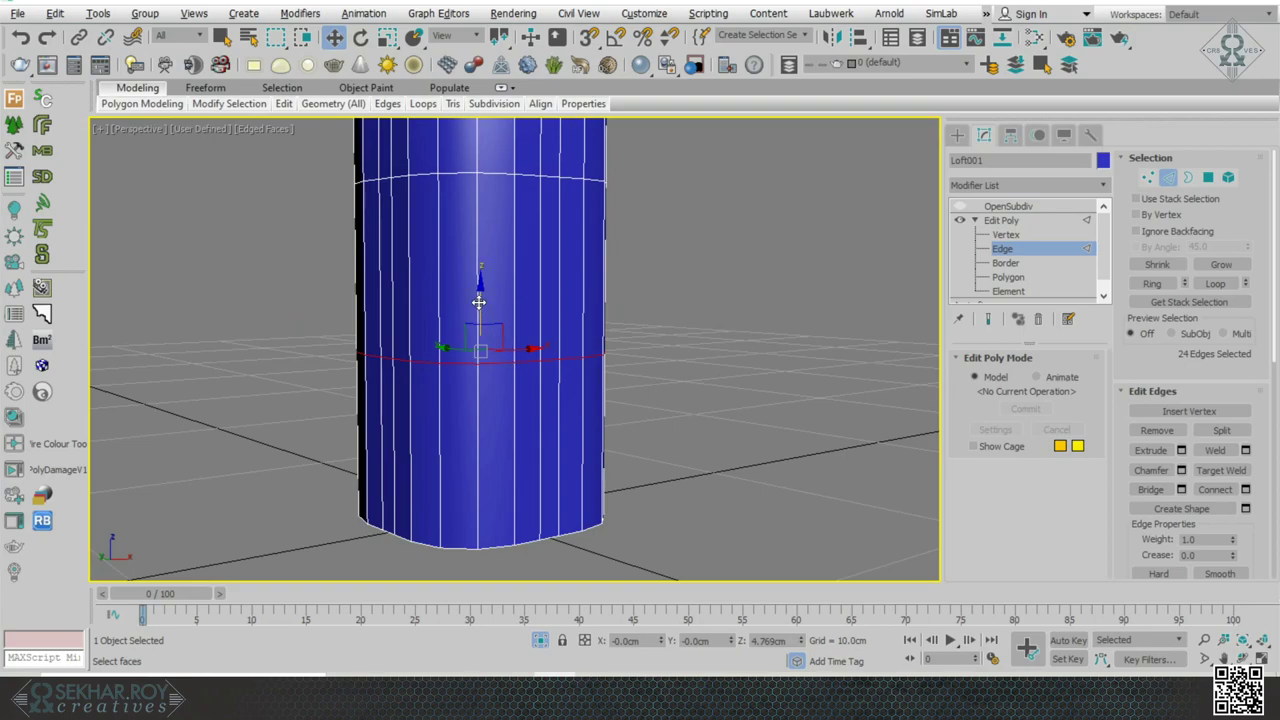
{"action": "middle_click_drag", "start_coordinate": [466, 443], "coordinate": [509, 451], "text": "alt"}
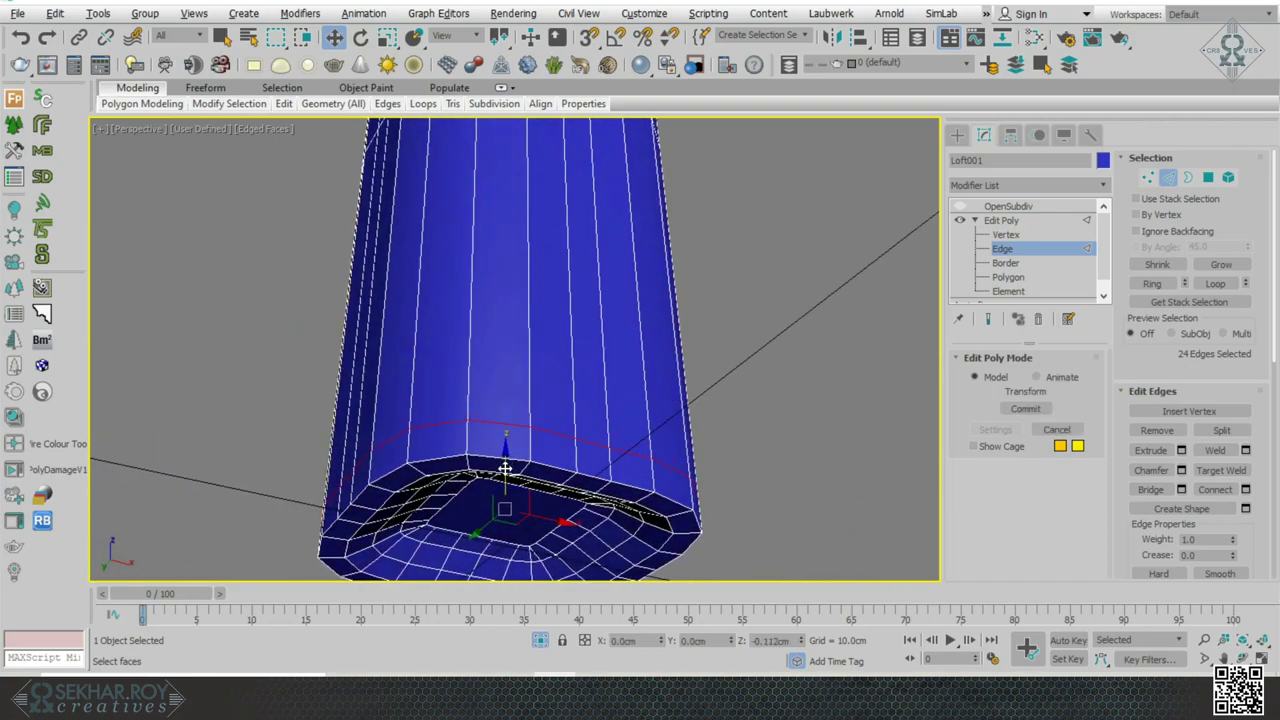
- Show the smoothed end result while editing Edit Poly and select the inner edge loop around the base recess
{"action": "left_click", "coordinate": [986, 319]}
{"action": "middle_click_drag", "start_coordinate": [857, 363], "coordinate": [513, 340], "text": "alt"}
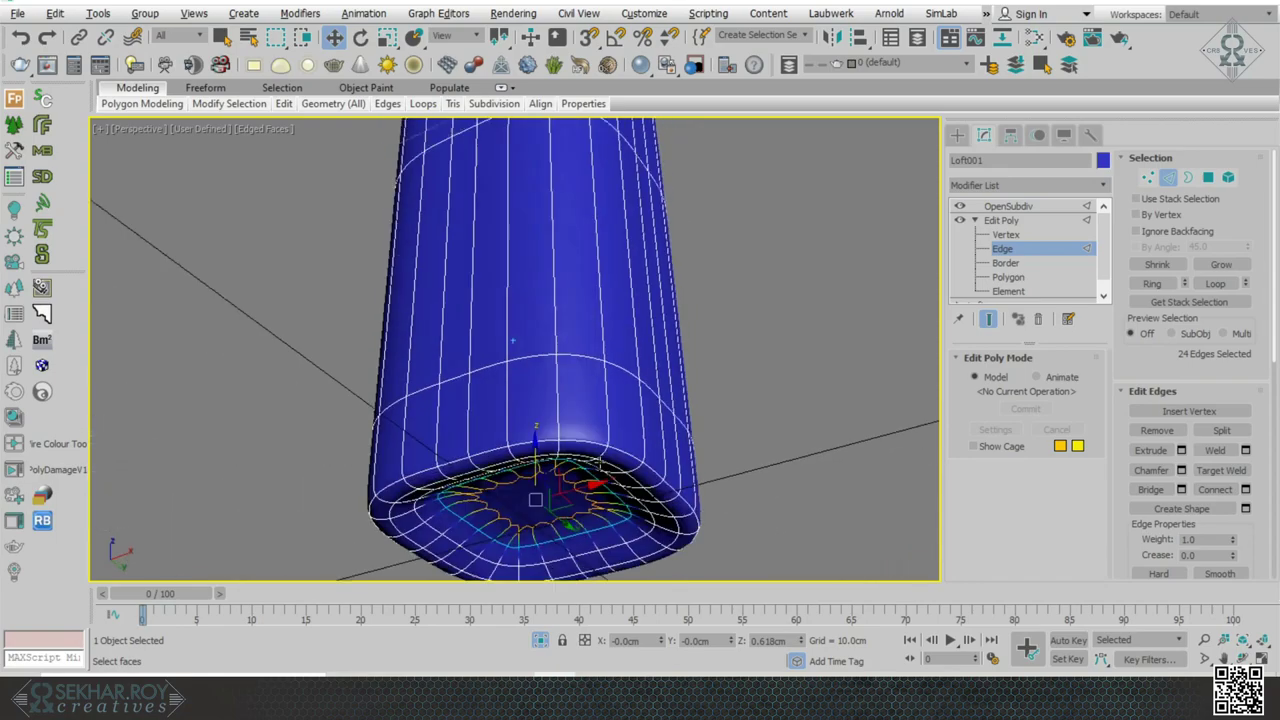
{"action": "middle_click_drag", "start_coordinate": [600, 464], "coordinate": [728, 428], "text": "alt"}
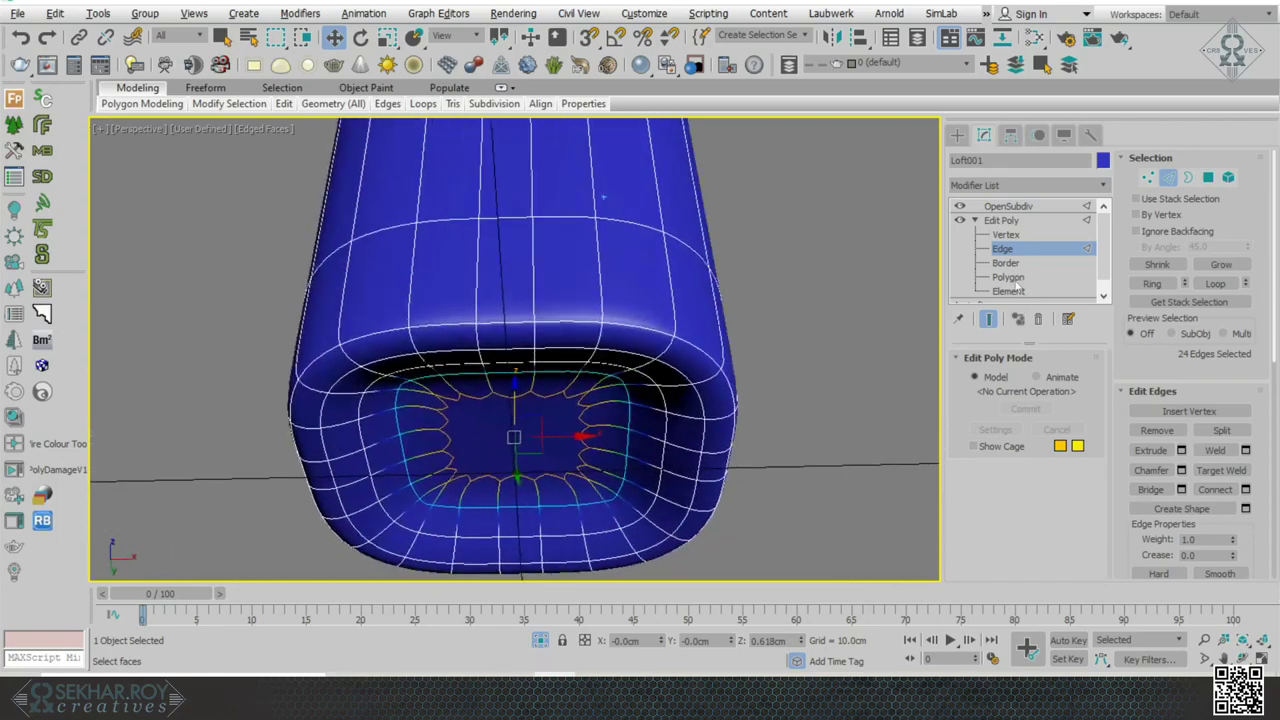
- Select the centre polygon of the base and raise it to about Z 1.172 cm, using wireframe display to judge the recess
{"action": "left_click", "coordinate": [1008, 277]}
{"action": "left_click", "coordinate": [529, 443]}
{"action": "middle_click_drag", "start_coordinate": [520, 420], "coordinate": [489, 402], "text": "alt"}
{"action": "left_click_drag", "start_coordinate": [424, 379], "coordinate": [428, 344]}
{"action": "middle_click_drag", "start_coordinate": [424, 270], "coordinate": [386, 319], "text": "alt"}
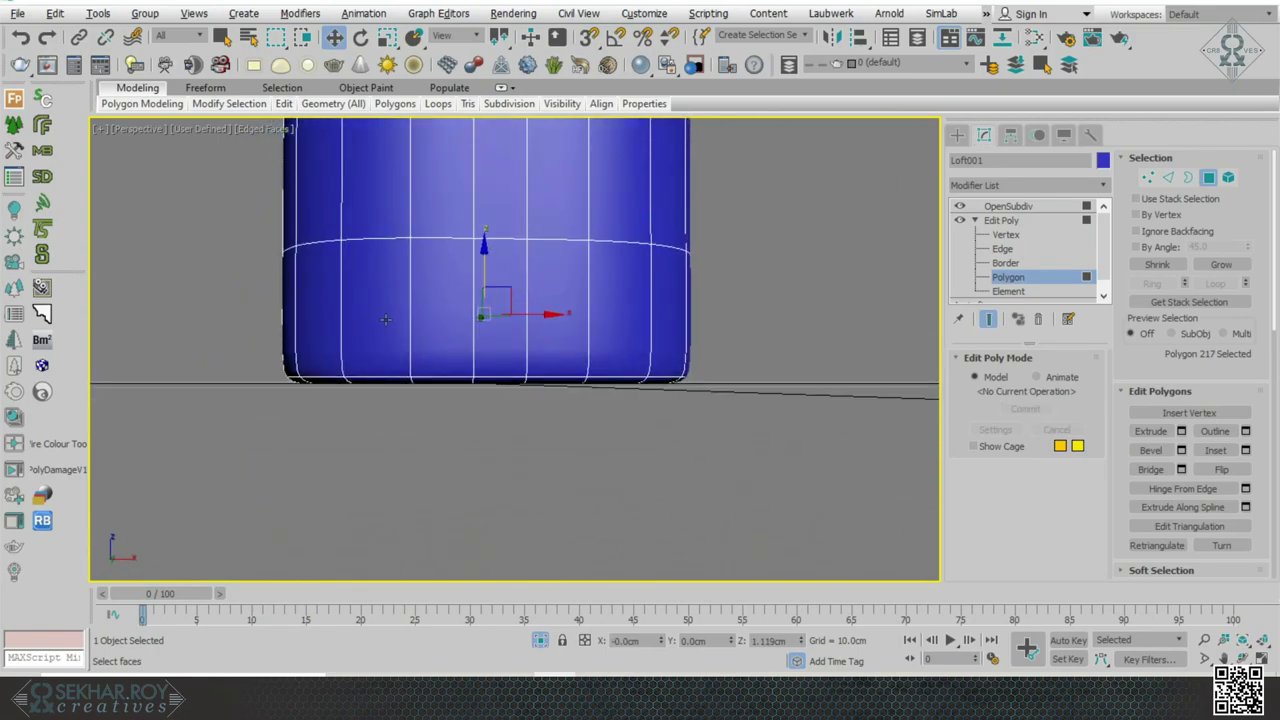
{"action": "key", "text": "F3"}
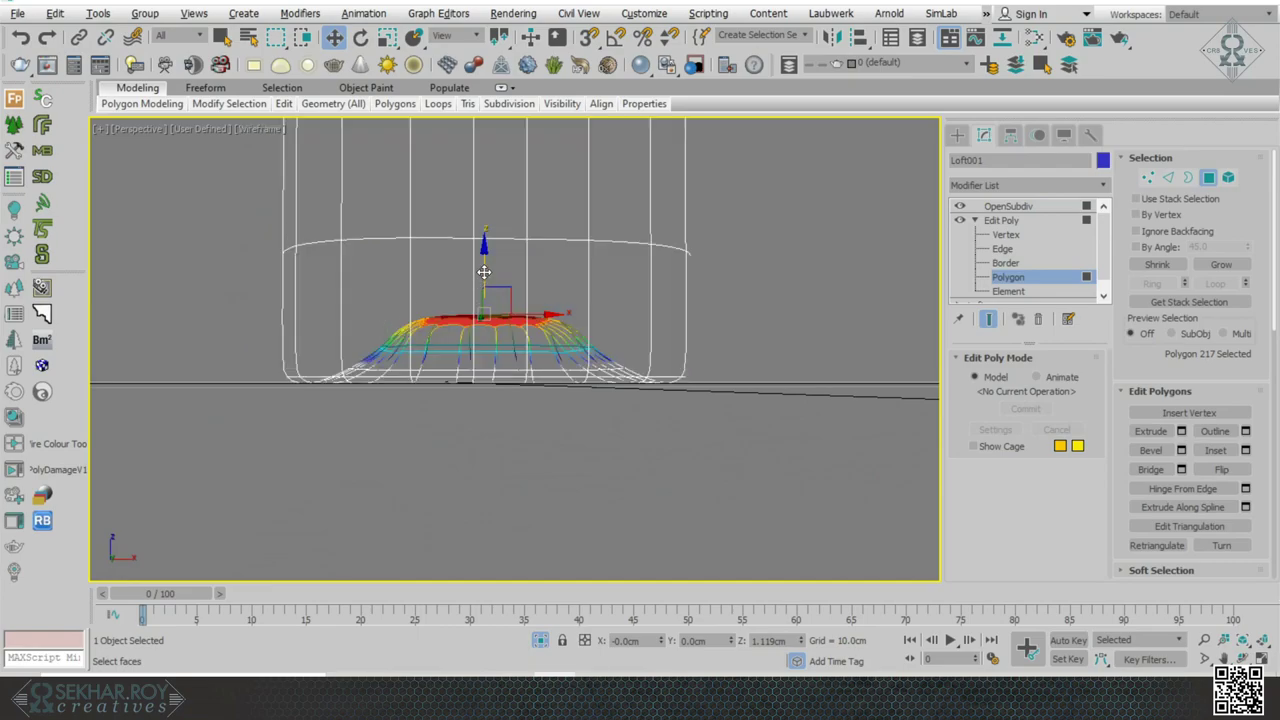
{"action": "middle_click_drag", "start_coordinate": [484, 272], "coordinate": [517, 313], "text": "alt"}
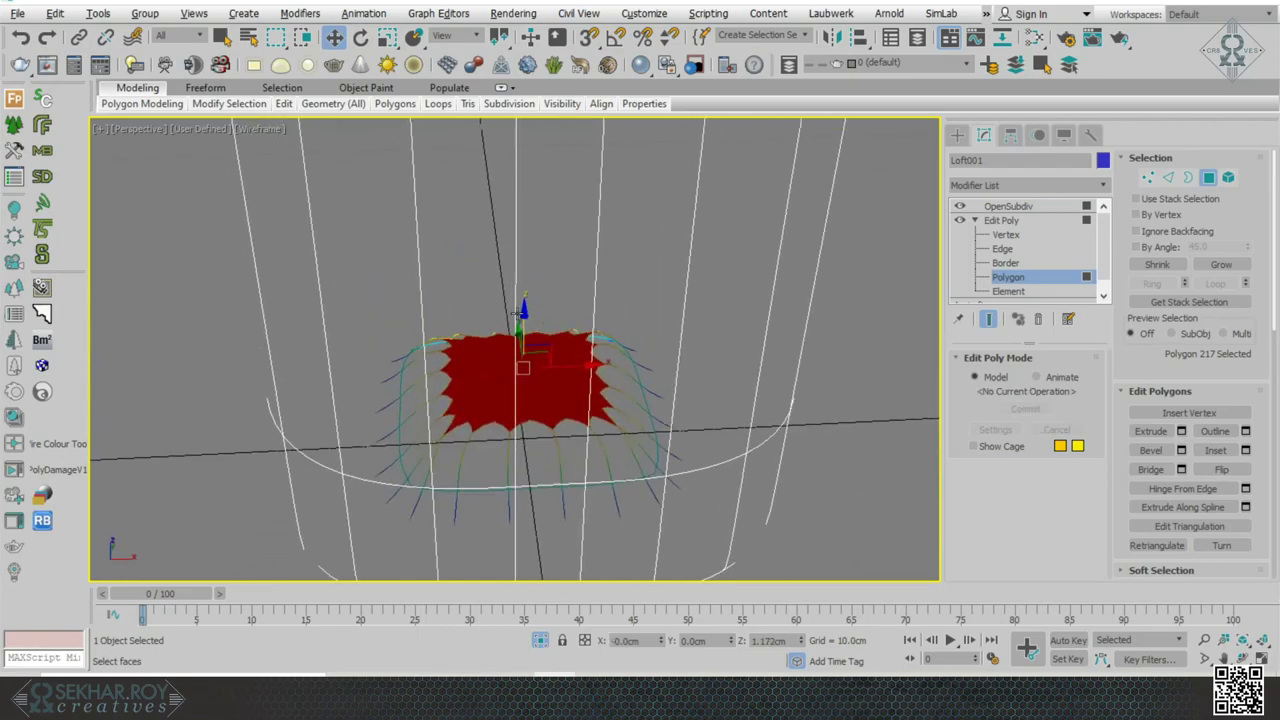
- Scale down the centre polygon of the base recess slightly
{"action": "key", "text": "r"}
{"action": "left_click_drag", "start_coordinate": [514, 405], "coordinate": [513, 416]}
{"action": "middle_click_drag", "start_coordinate": [513, 416], "coordinate": [592, 342], "text": "alt"}
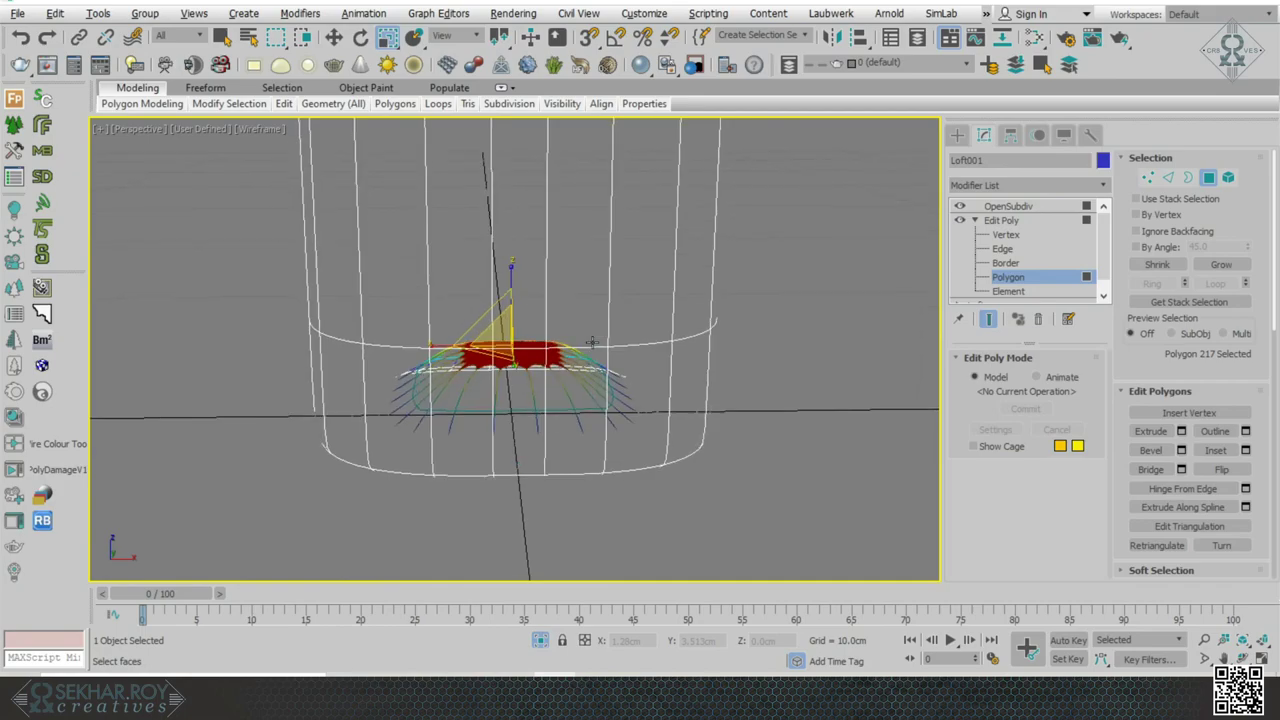
- Return the viewport to shaded display with edged faces and select the bottle at its neck ring
{"action": "key", "text": "F3"}
{"action": "key", "text": "F4"}
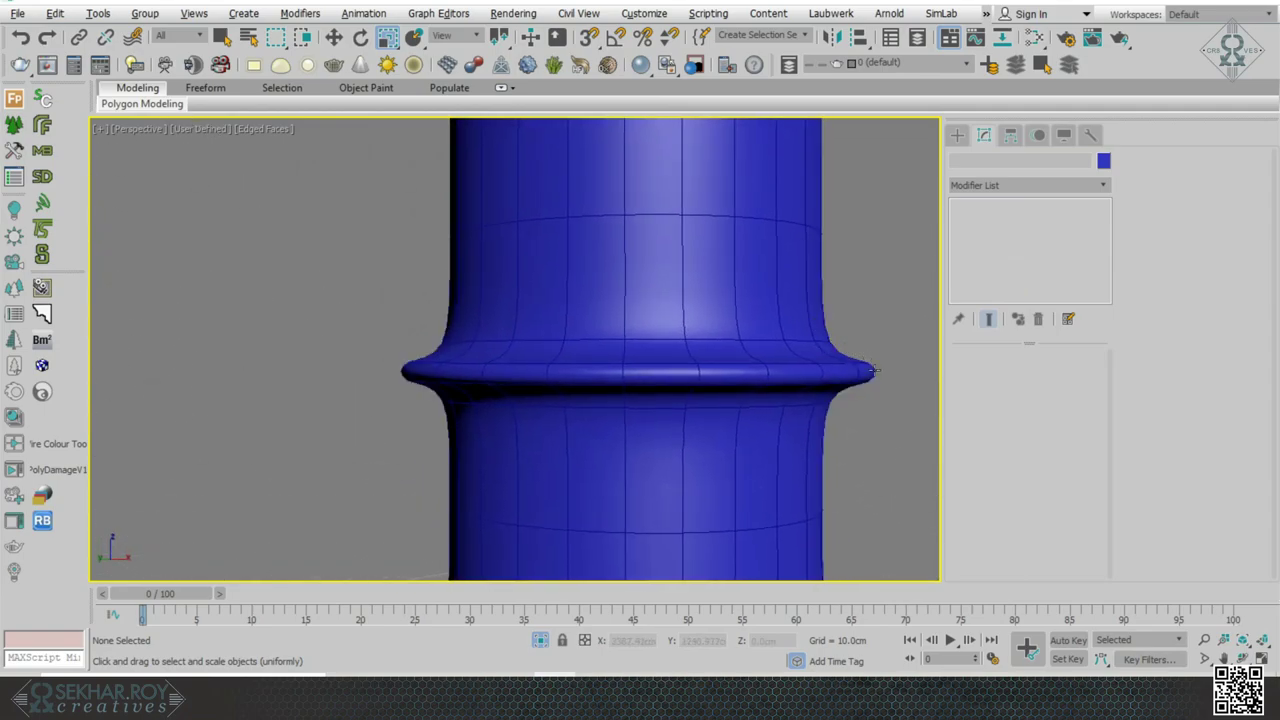
{"action": "left_click", "coordinate": [801, 364]}
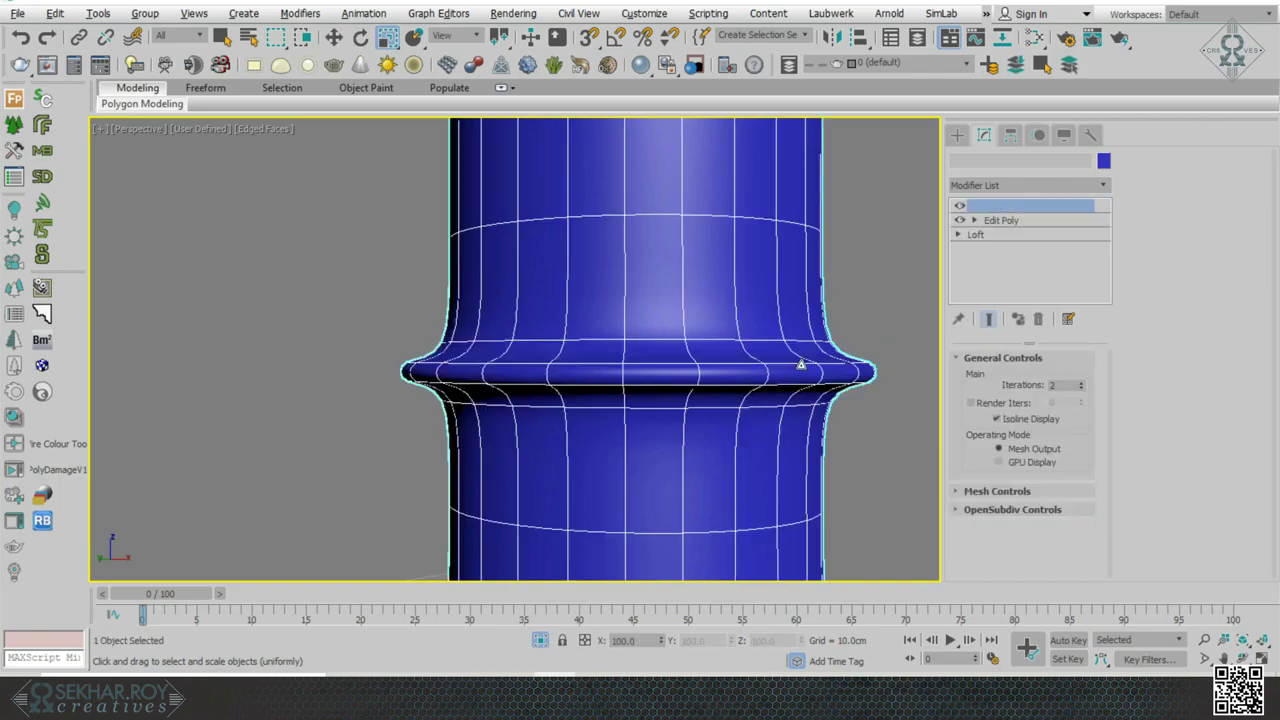
- Turn off OpenSubdiv and select the four inner and outer edge loops of the neck ring in Edit Poly
{"action": "left_click", "coordinate": [960, 206]}
{"action": "middle_click_drag", "start_coordinate": [845, 438], "coordinate": [792, 386], "text": "alt"}
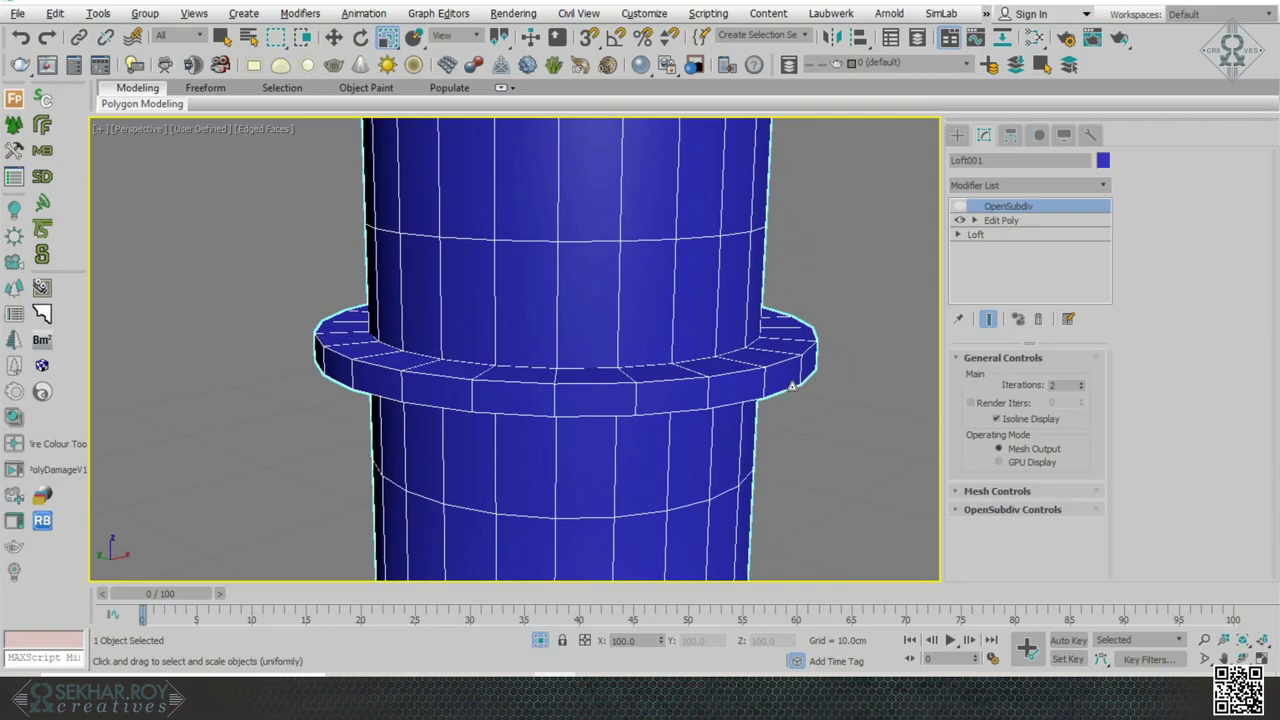
{"action": "left_click", "coordinate": [974, 220]}
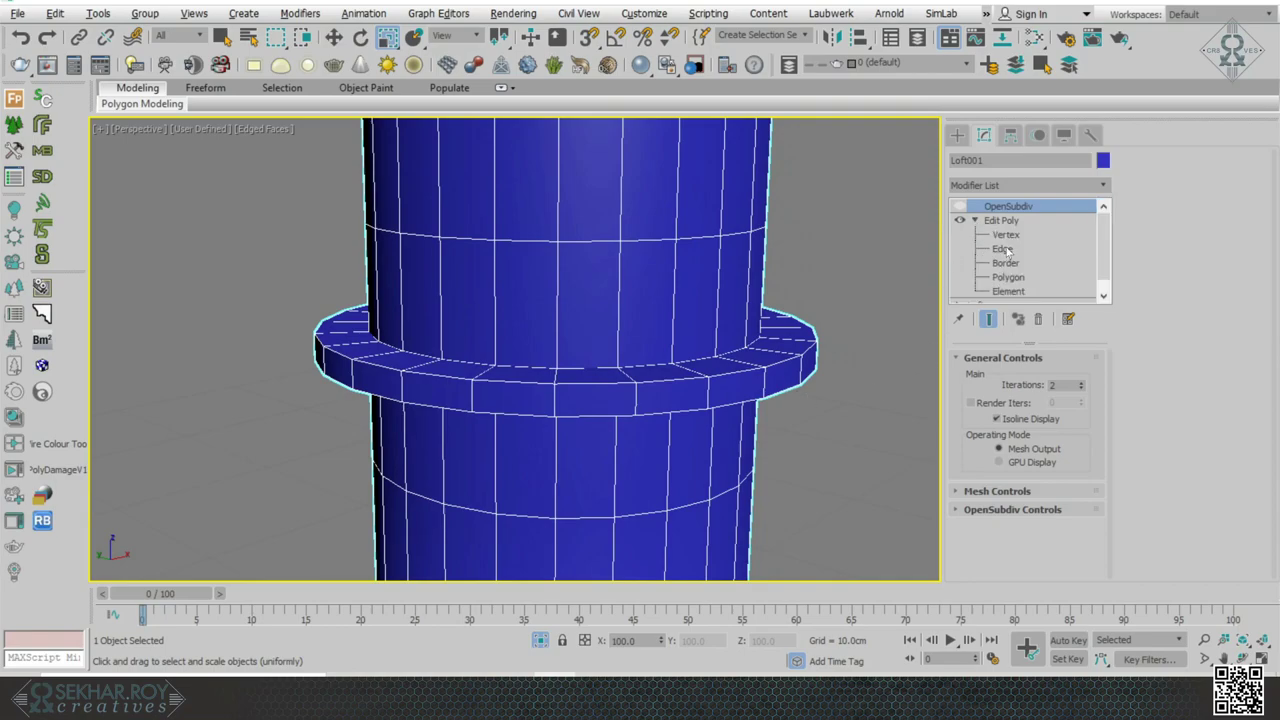
{"action": "left_click", "coordinate": [1003, 249]}
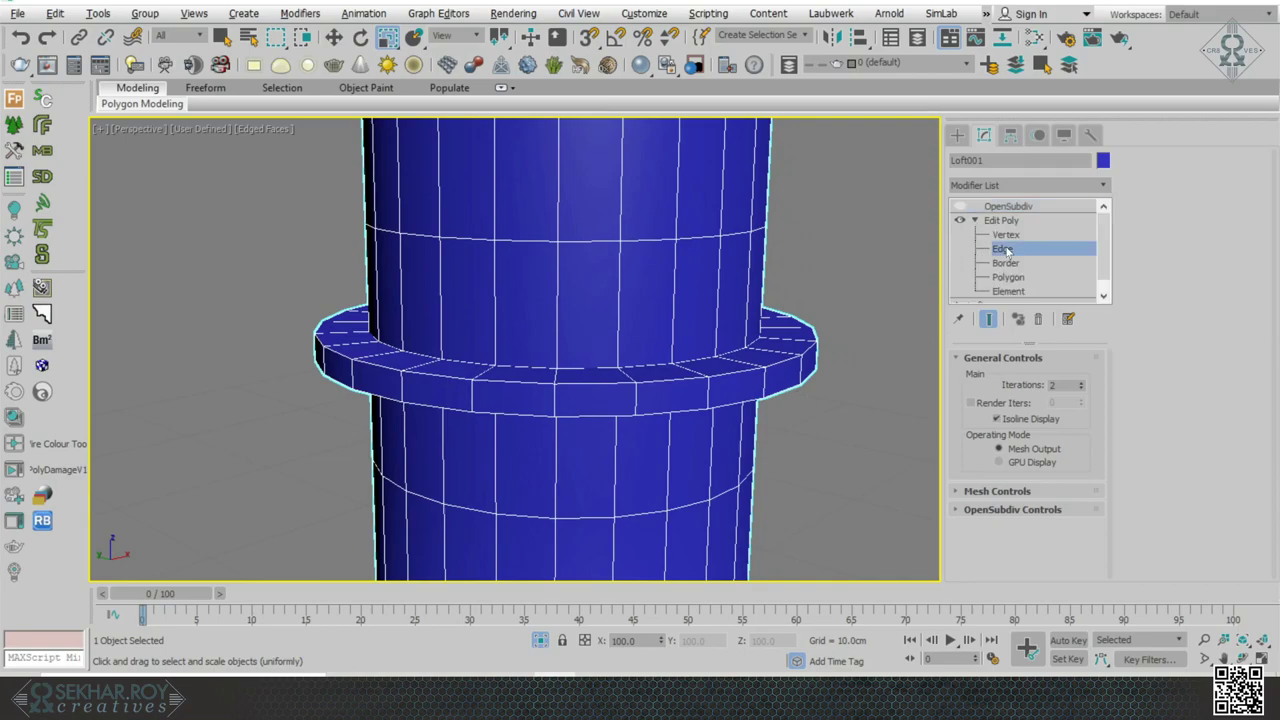
{"action": "double_click", "coordinate": [729, 352]}
{"action": "double_click", "coordinate": [721, 374], "text": "ctrl"}
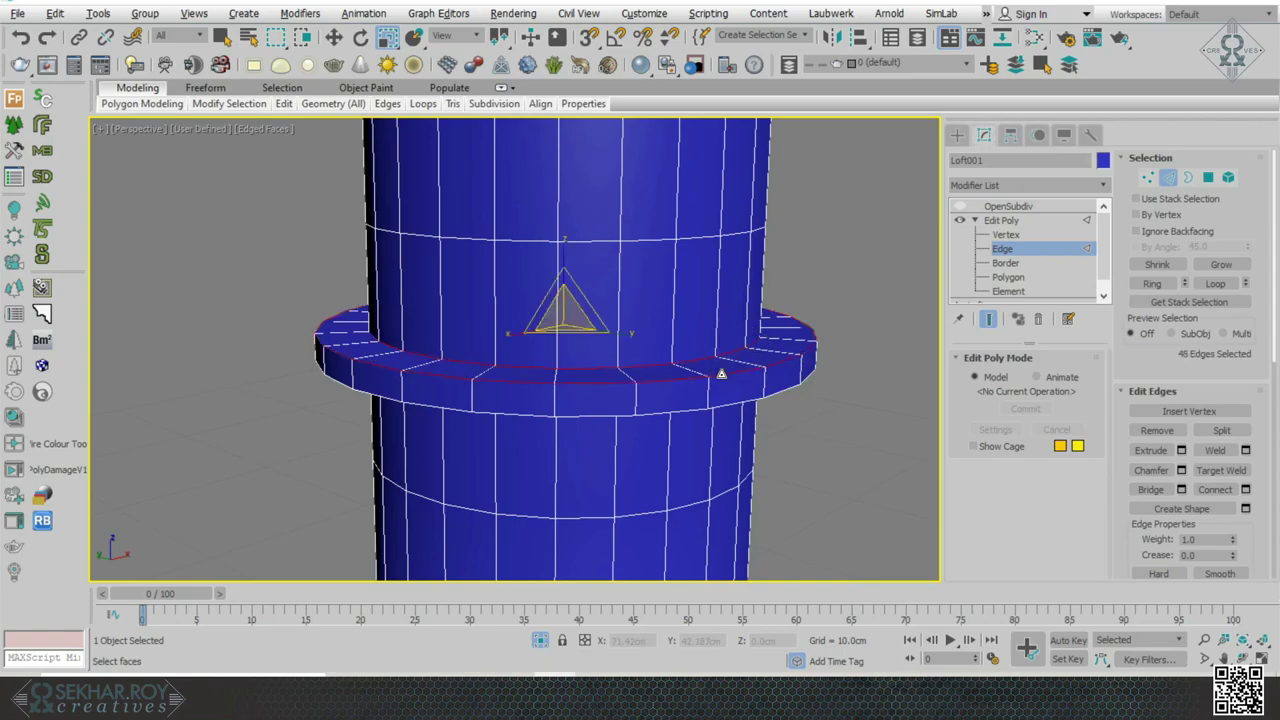
{"action": "double_click", "coordinate": [725, 401], "text": "ctrl"}
{"action": "middle_click_drag", "start_coordinate": [783, 426], "coordinate": [714, 407], "text": "alt"}
{"action": "double_click", "coordinate": [712, 407], "text": "ctrl"}
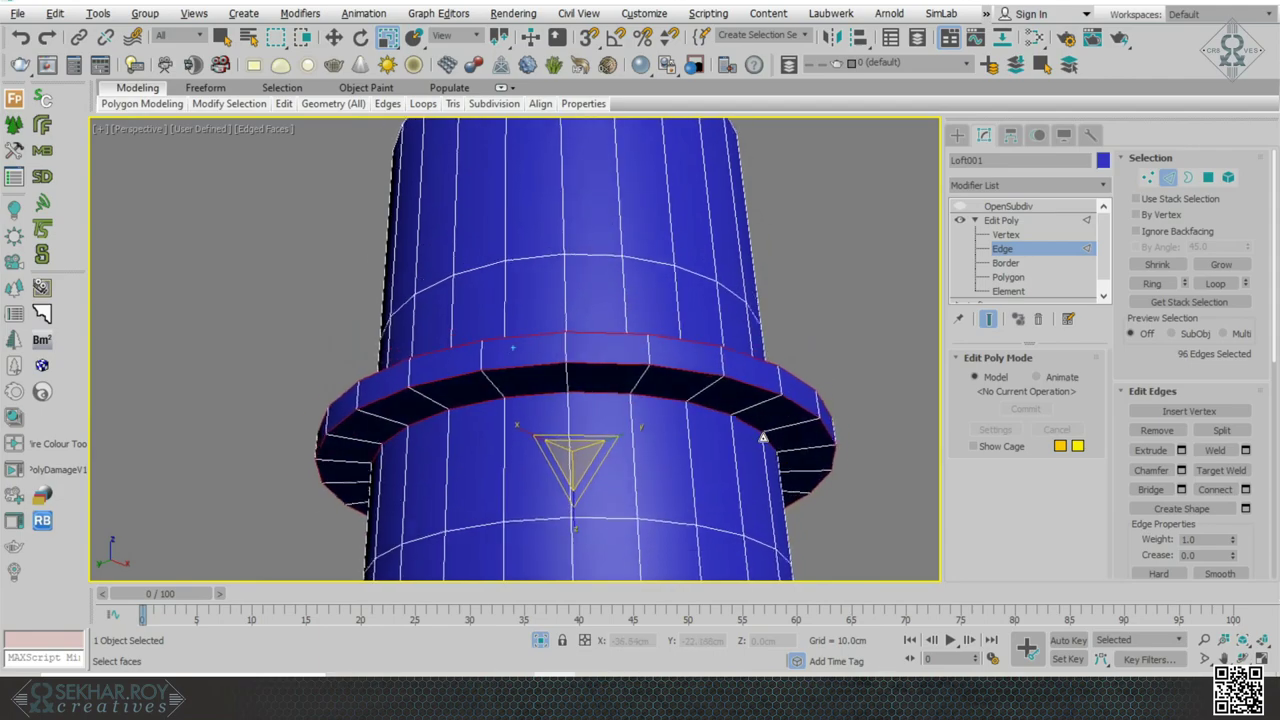
{"action": "scroll", "coordinate": [763, 437], "scroll_direction": "up", "scroll_amount": 4}
{"action": "middle_click_drag", "start_coordinate": [762, 437], "coordinate": [715, 382], "text": "alt"}
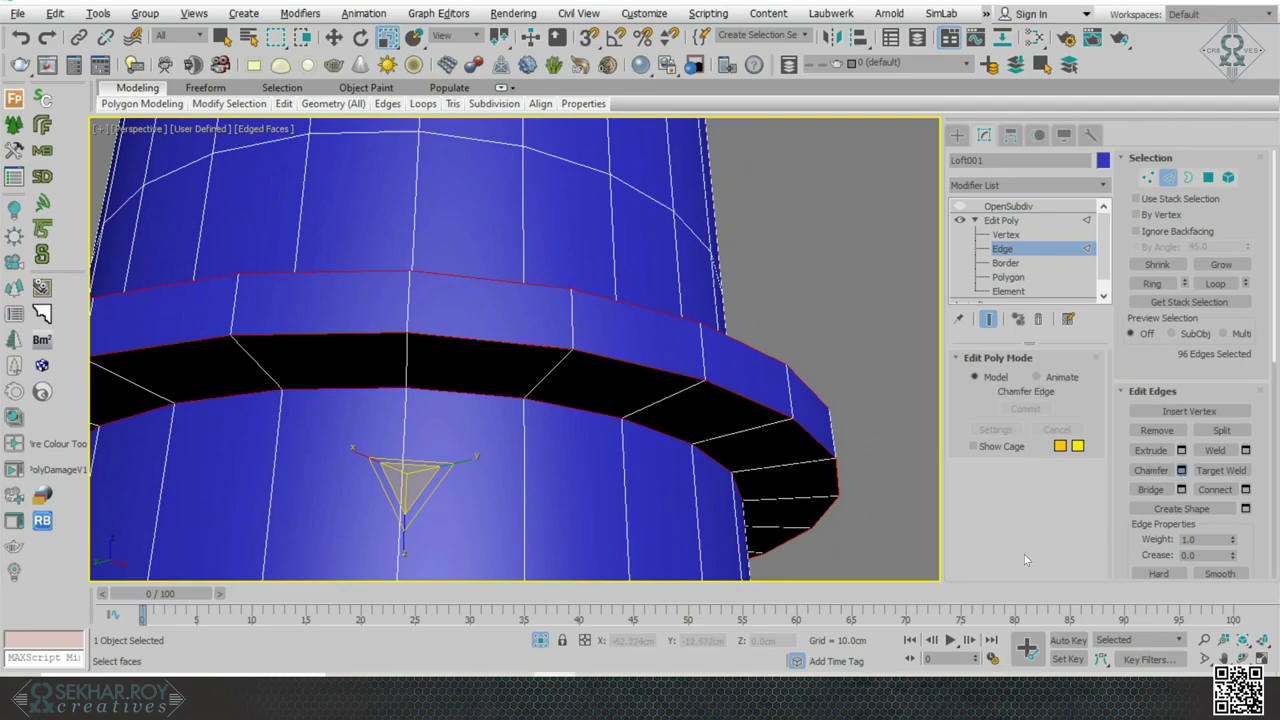
- Chamfer the neck ring's edge loops by 0.012 cm and turn OpenSubdiv back on
{"action": "key", "text": "ctrl+shift+c"}
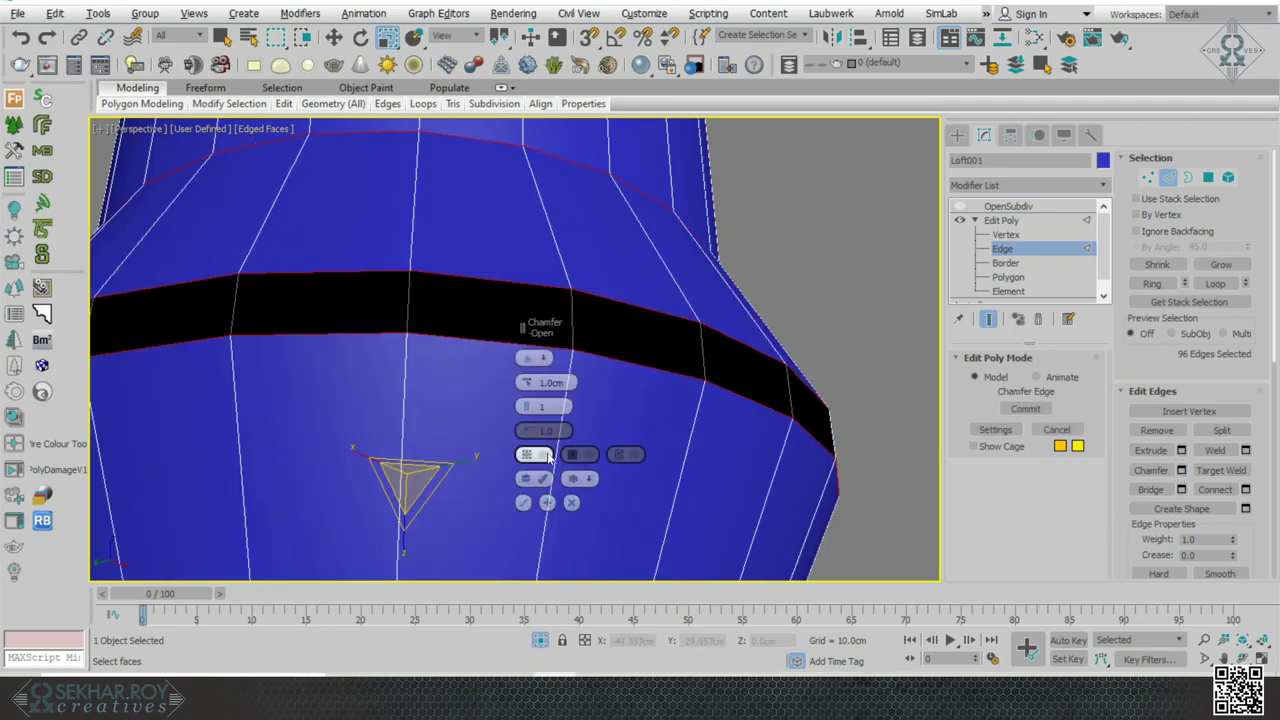
{"action": "right_click", "coordinate": [530, 388]}
{"action": "left_click_drag", "start_coordinate": [529, 388], "coordinate": [526, 383]}
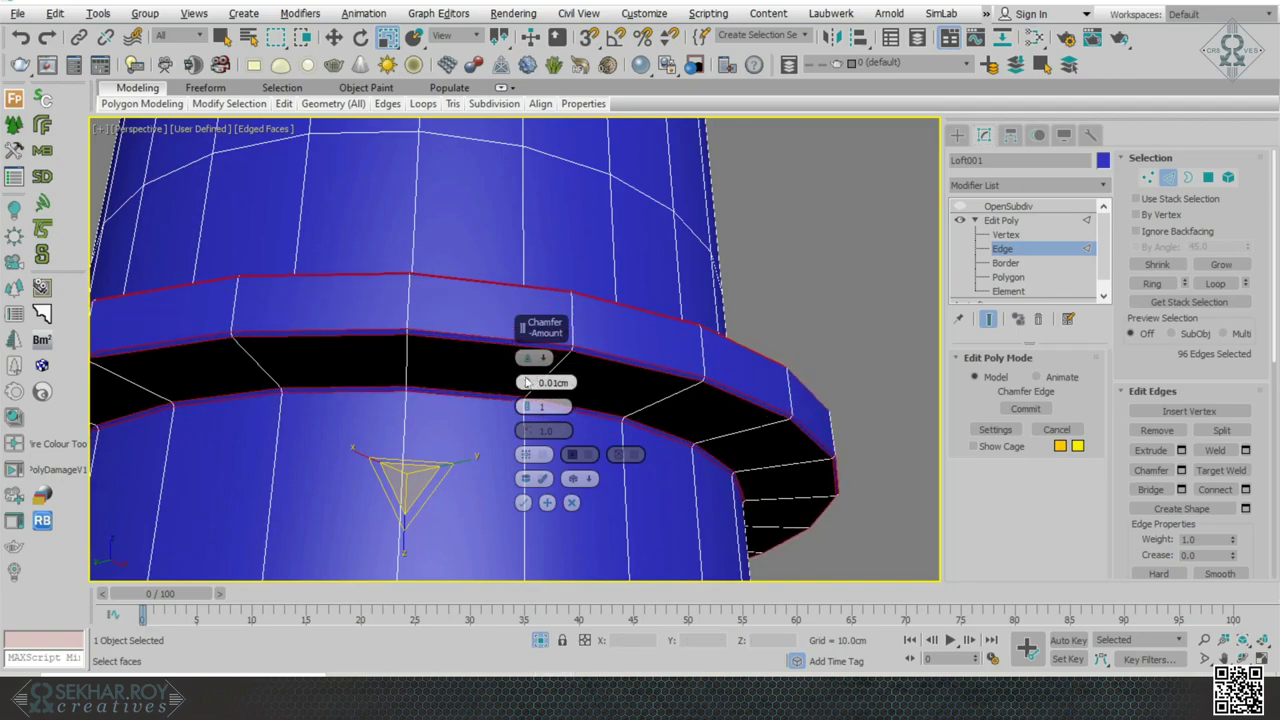
{"action": "left_click_drag", "start_coordinate": [526, 381], "coordinate": [526, 379]}
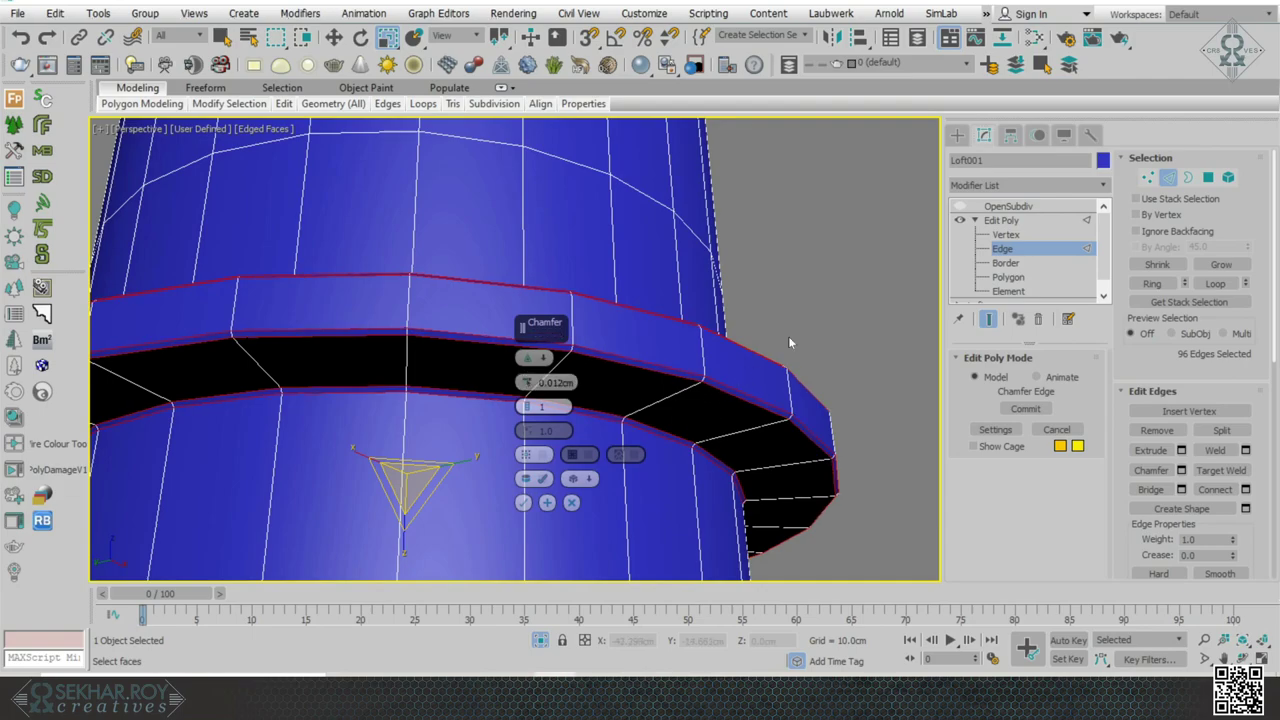
{"action": "left_click", "coordinate": [960, 207]}
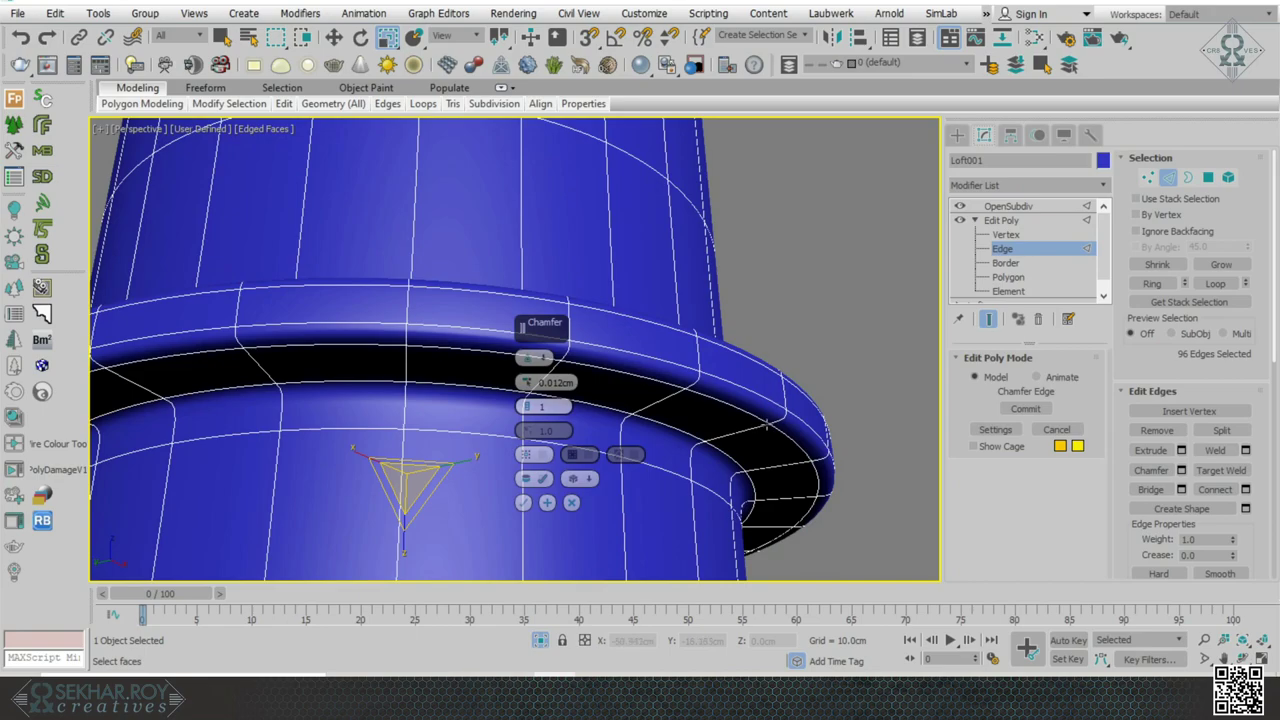
{"action": "left_click", "coordinate": [525, 503]}
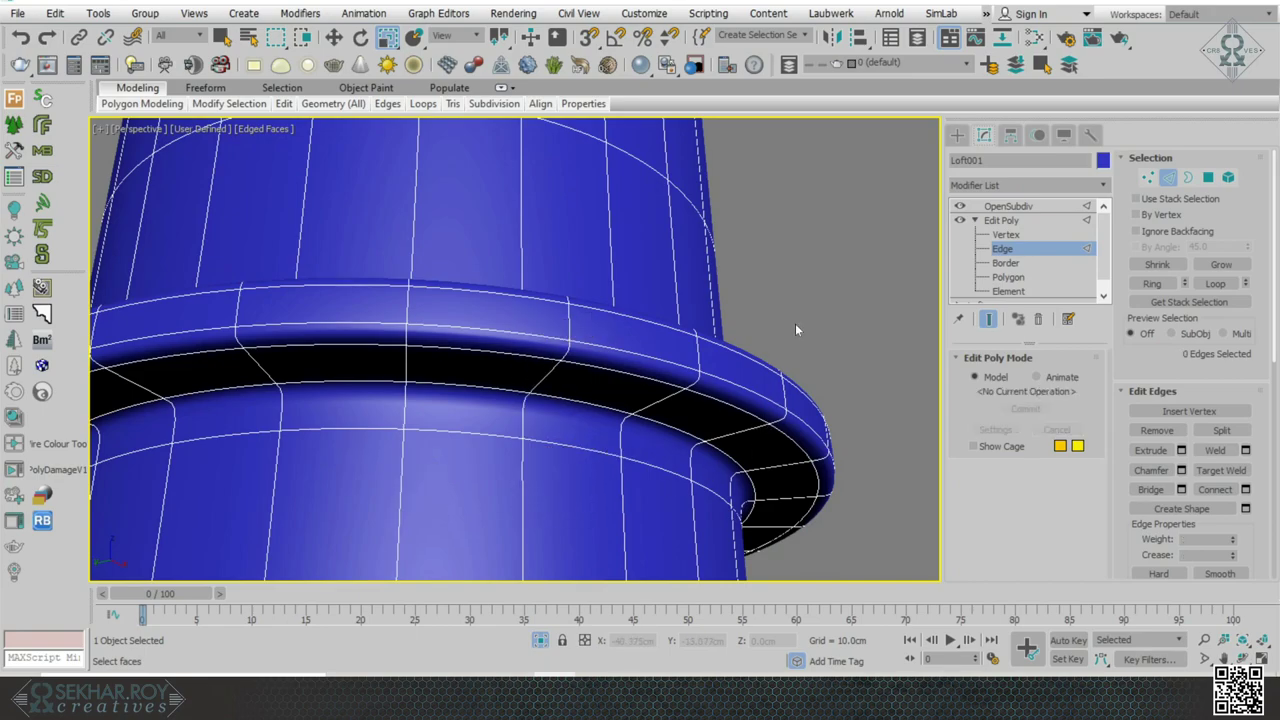
- Leave edge editing and add a Shell modifier between Edit Poly and OpenSubdiv on the bottle
{"action": "scroll", "coordinate": [796, 330], "scroll_direction": "down", "scroll_amount": 10}
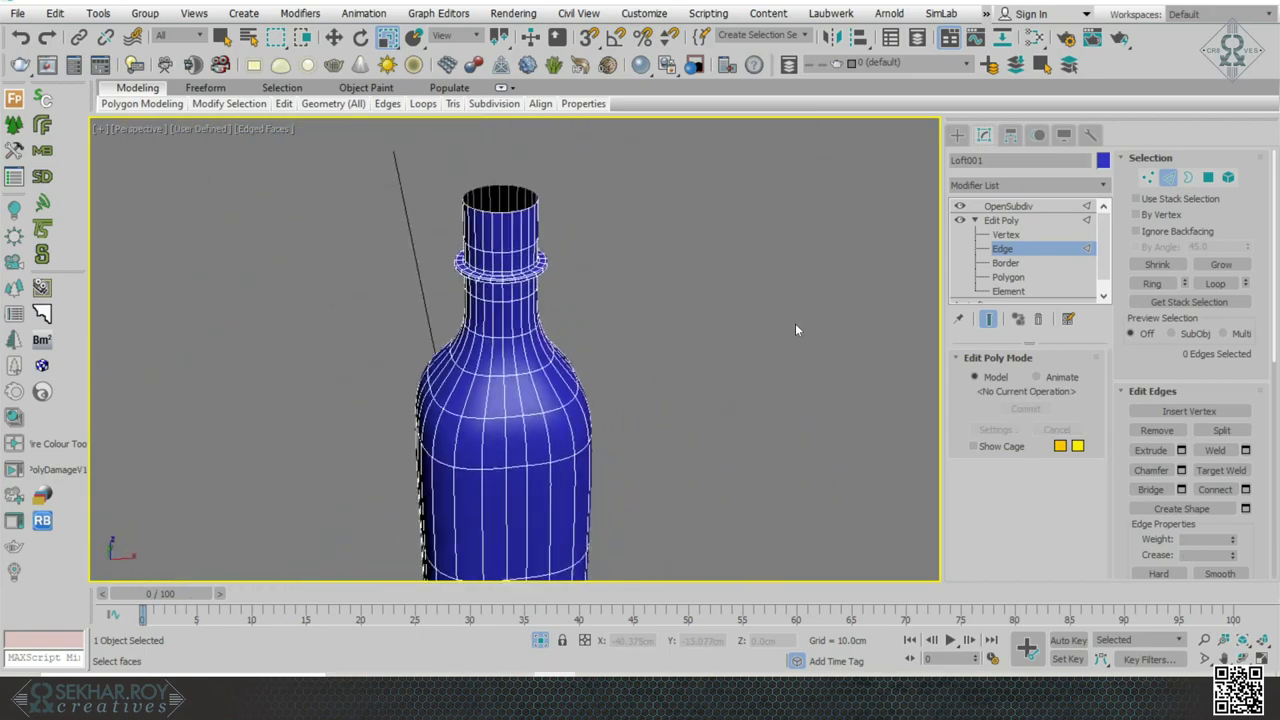
{"action": "scroll", "coordinate": [796, 330], "scroll_direction": "down", "scroll_amount": 6}
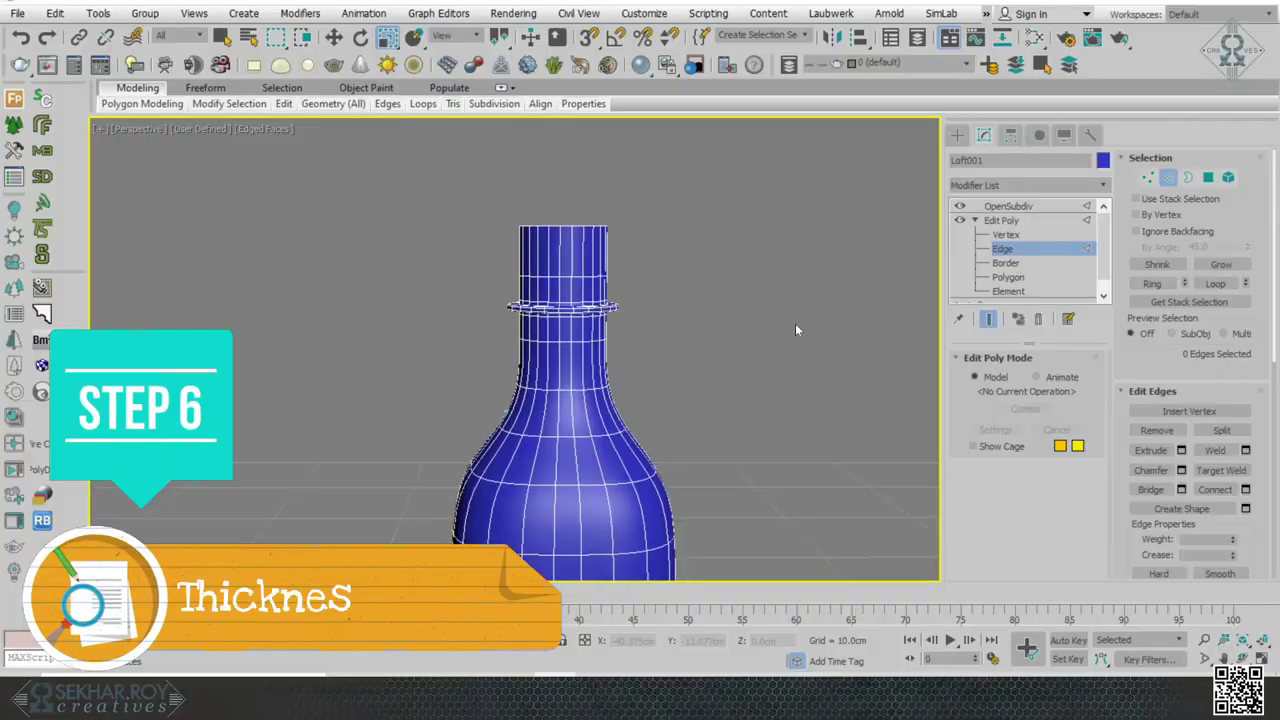
{"action": "middle_click_drag", "start_coordinate": [795, 323], "coordinate": [650, 365], "text": "alt"}
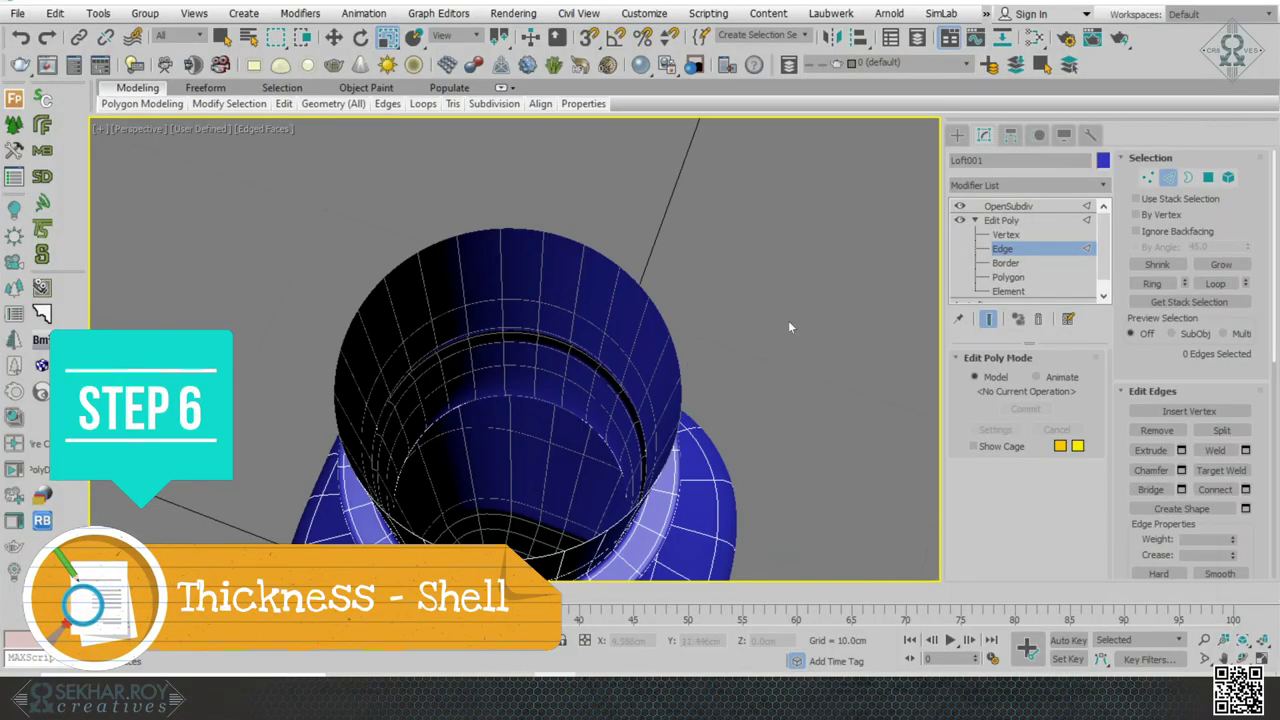
{"action": "left_click", "coordinate": [974, 220]}
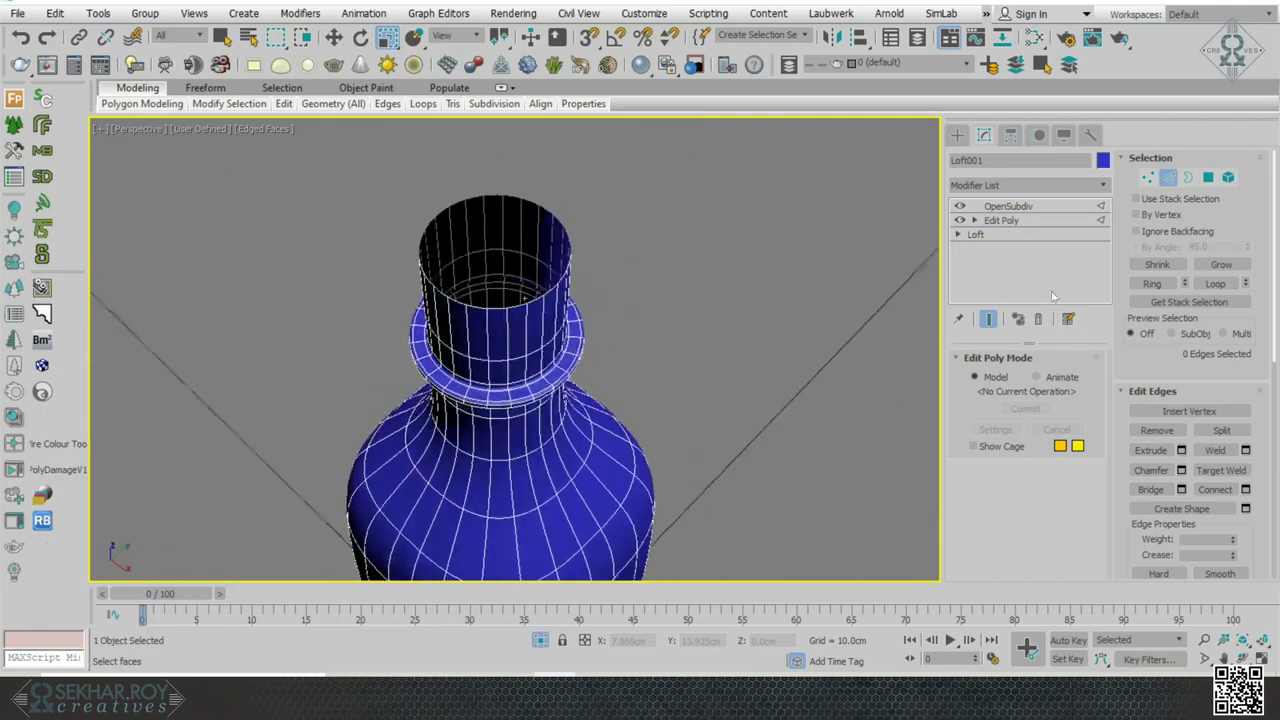
{"action": "left_click", "coordinate": [1001, 220]}
{"action": "left_click", "coordinate": [1014, 186]}
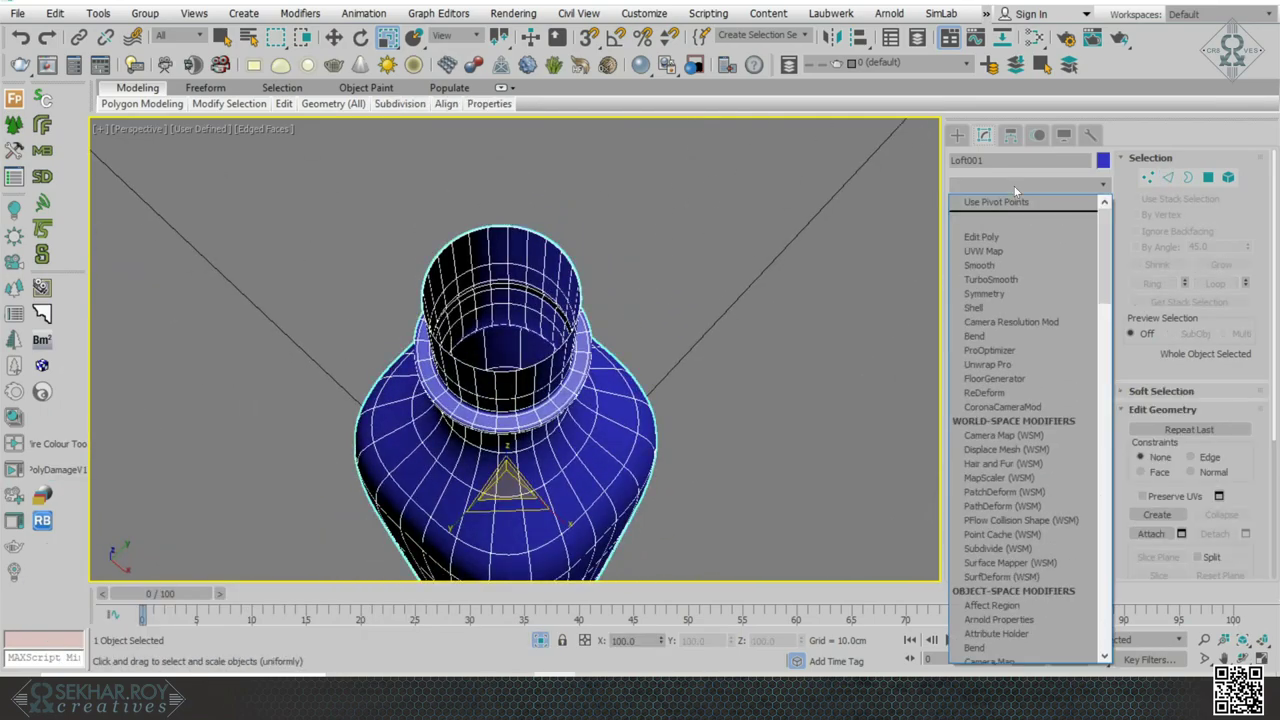
{"action": "key", "text": "s"}
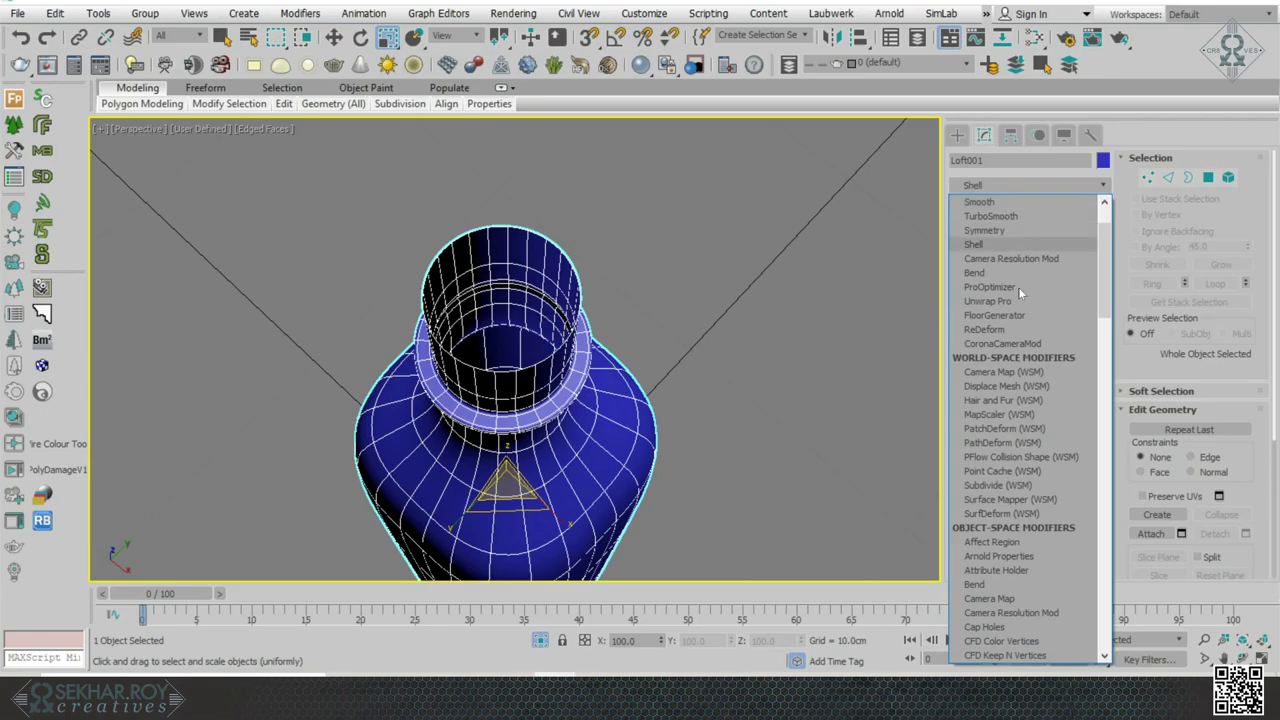
{"action": "key", "text": "Return"}
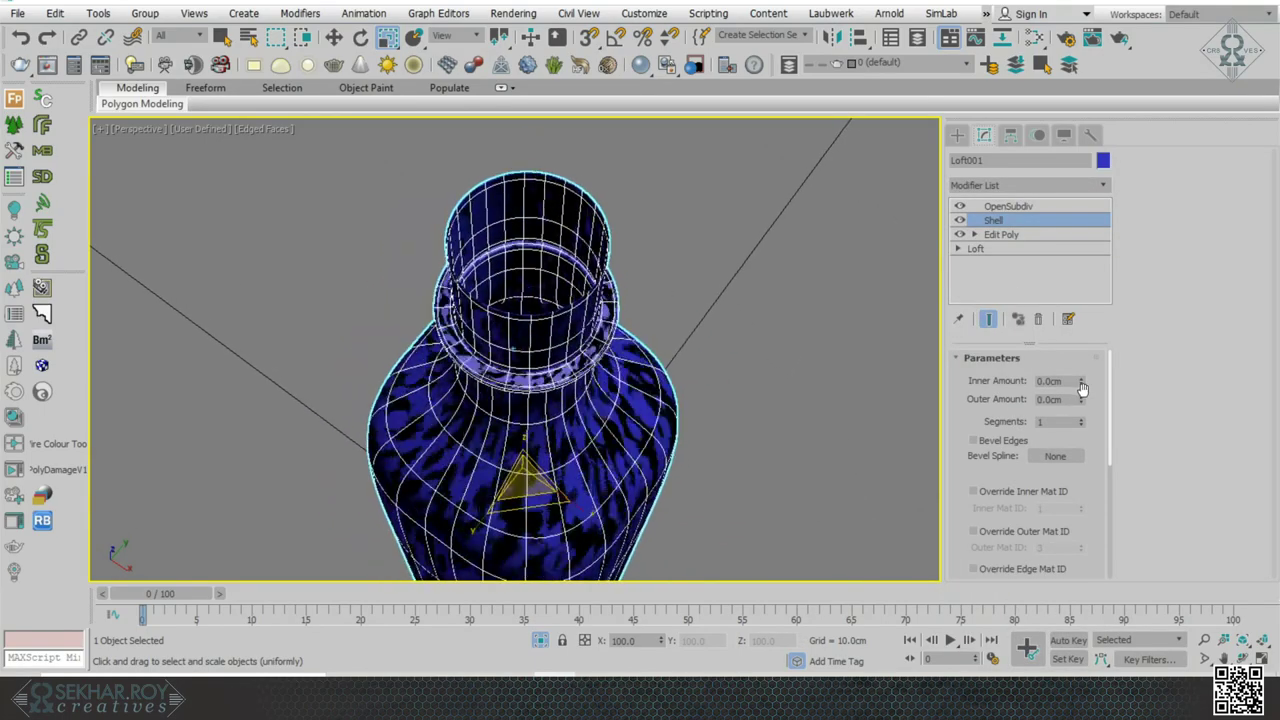
- Try a Shell inner amount of 0.24 cm with 2 segments, turning off OpenSubdiv to judge the wall at the rim
{"action": "left_click_drag", "start_coordinate": [1081, 386], "coordinate": [1084, 363]}
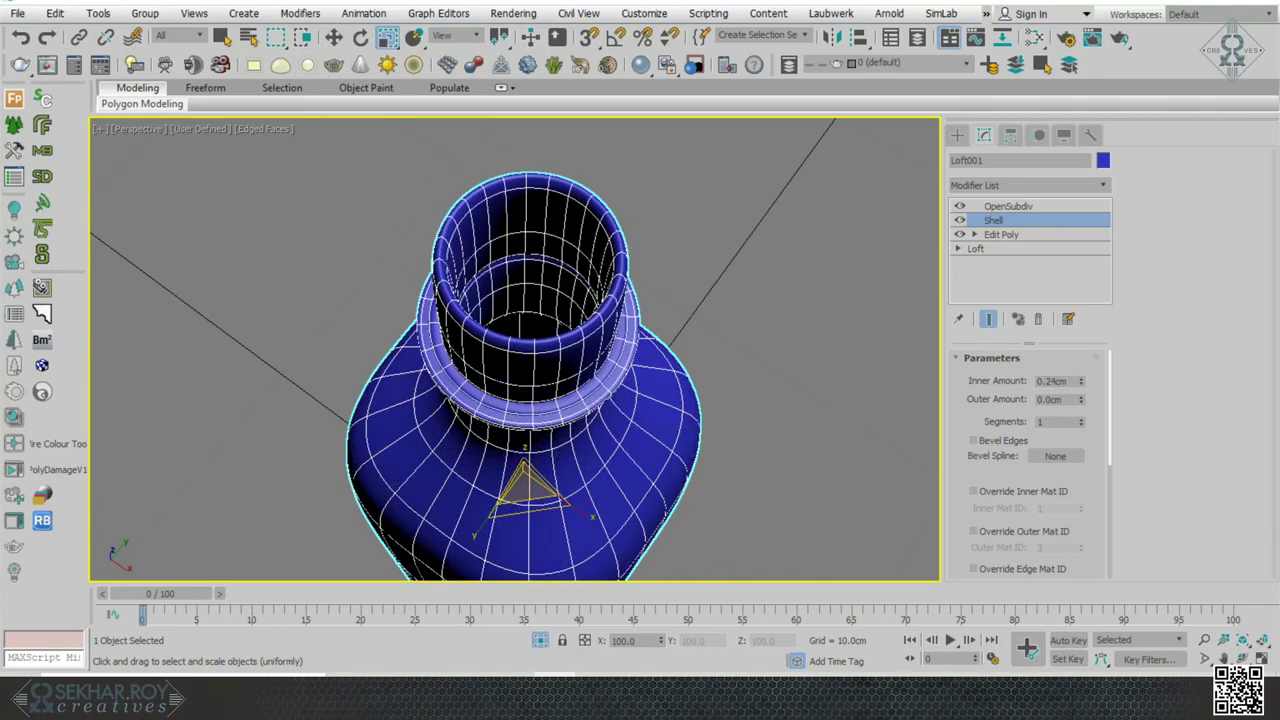
{"action": "left_click", "coordinate": [1081, 419]}
{"action": "middle_click_drag", "start_coordinate": [345, 530], "coordinate": [391, 452], "text": "alt"}
{"action": "scroll", "coordinate": [391, 452], "scroll_direction": "up", "scroll_amount": 2}
{"action": "left_click", "coordinate": [960, 207]}
{"action": "middle_click_drag", "start_coordinate": [746, 392], "coordinate": [764, 474], "text": "alt"}
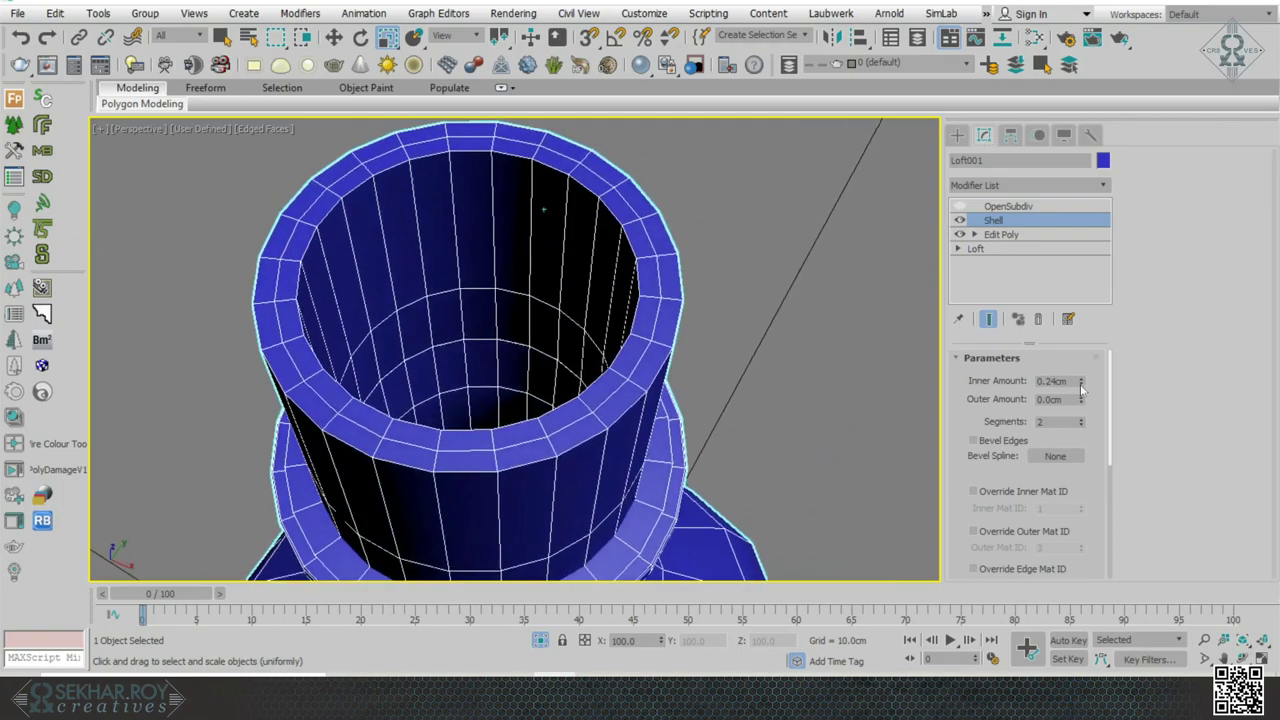
- Set the Shell's inner amount to 0.08 cm and turn on OpenSubdiv to check the smoothed rim
{"action": "left_click_drag", "start_coordinate": [1081, 383], "coordinate": [1082, 398]}
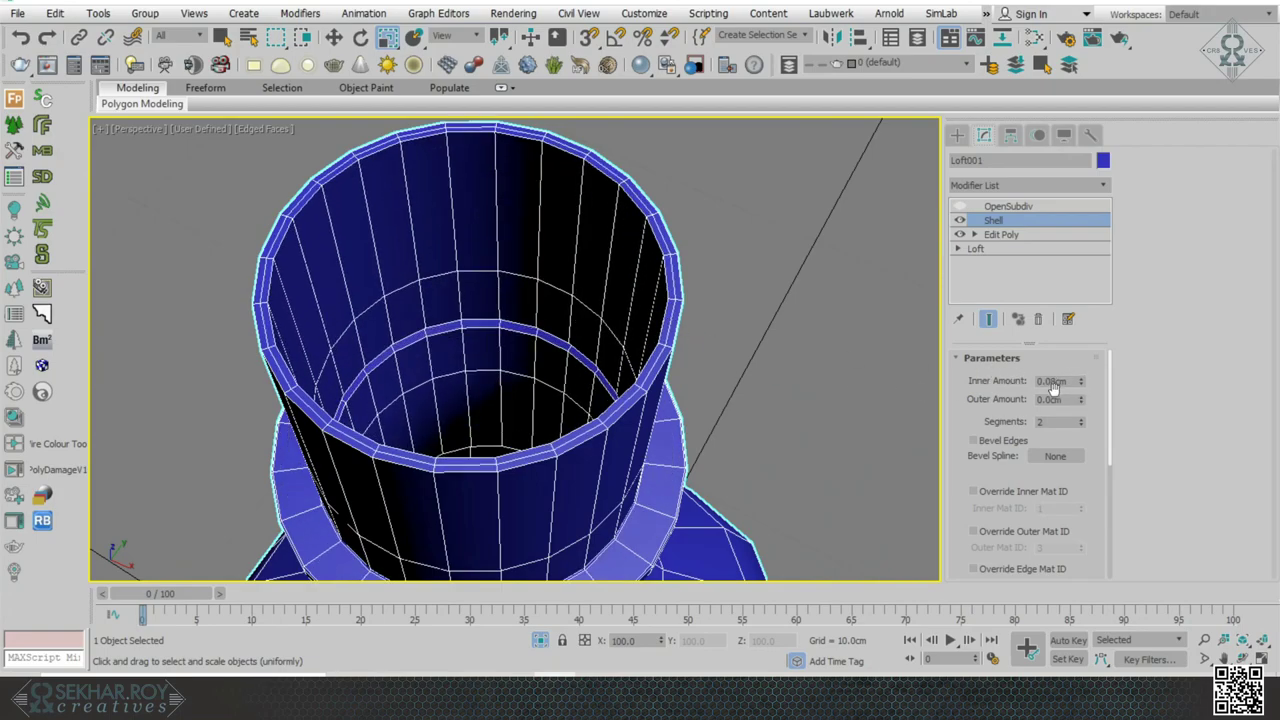
{"action": "middle_click_drag", "start_coordinate": [922, 388], "coordinate": [910, 352], "text": "alt"}
{"action": "left_click", "coordinate": [960, 207]}
{"action": "middle_click_drag", "start_coordinate": [816, 325], "coordinate": [804, 254], "text": "alt"}
{"action": "middle_click_drag", "start_coordinate": [510, 264], "coordinate": [594, 290]}
{"action": "scroll", "coordinate": [731, 279], "scroll_direction": "down", "scroll_amount": 2}
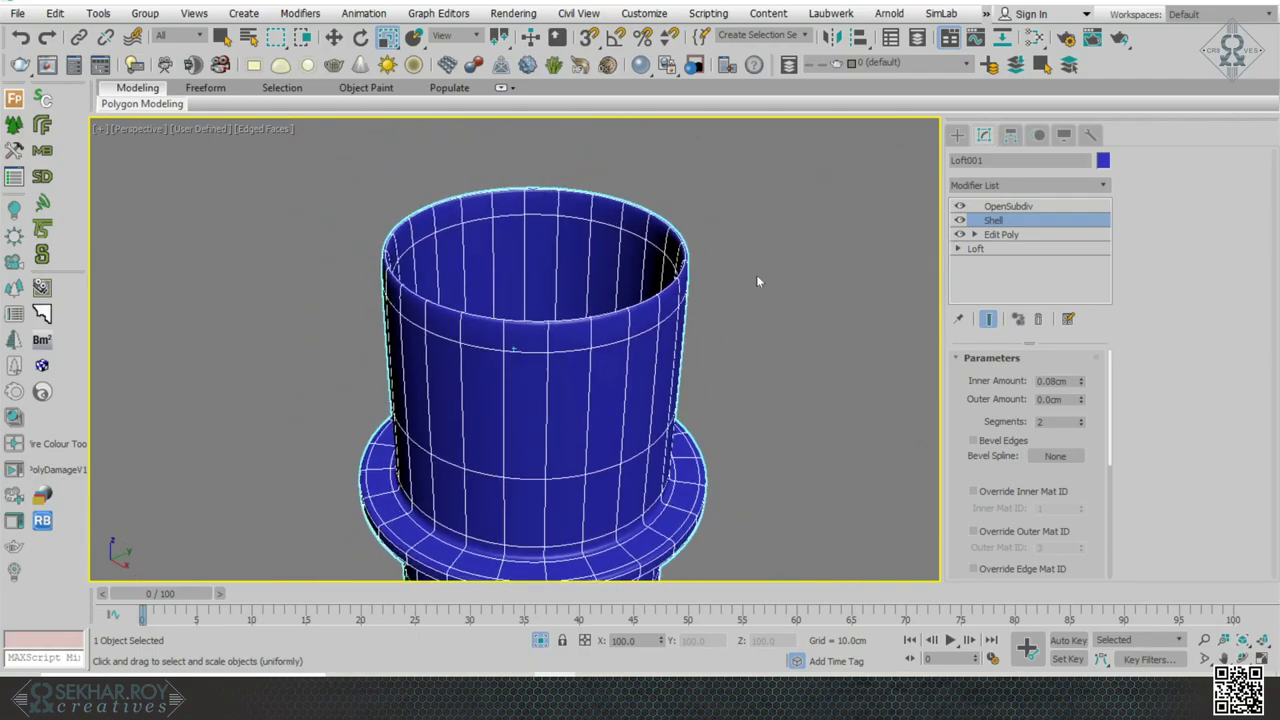
{"action": "middle_click_drag", "start_coordinate": [757, 282], "coordinate": [772, 314], "text": "alt"}
{"action": "scroll", "coordinate": [772, 312], "scroll_direction": "up", "scroll_amount": 2}
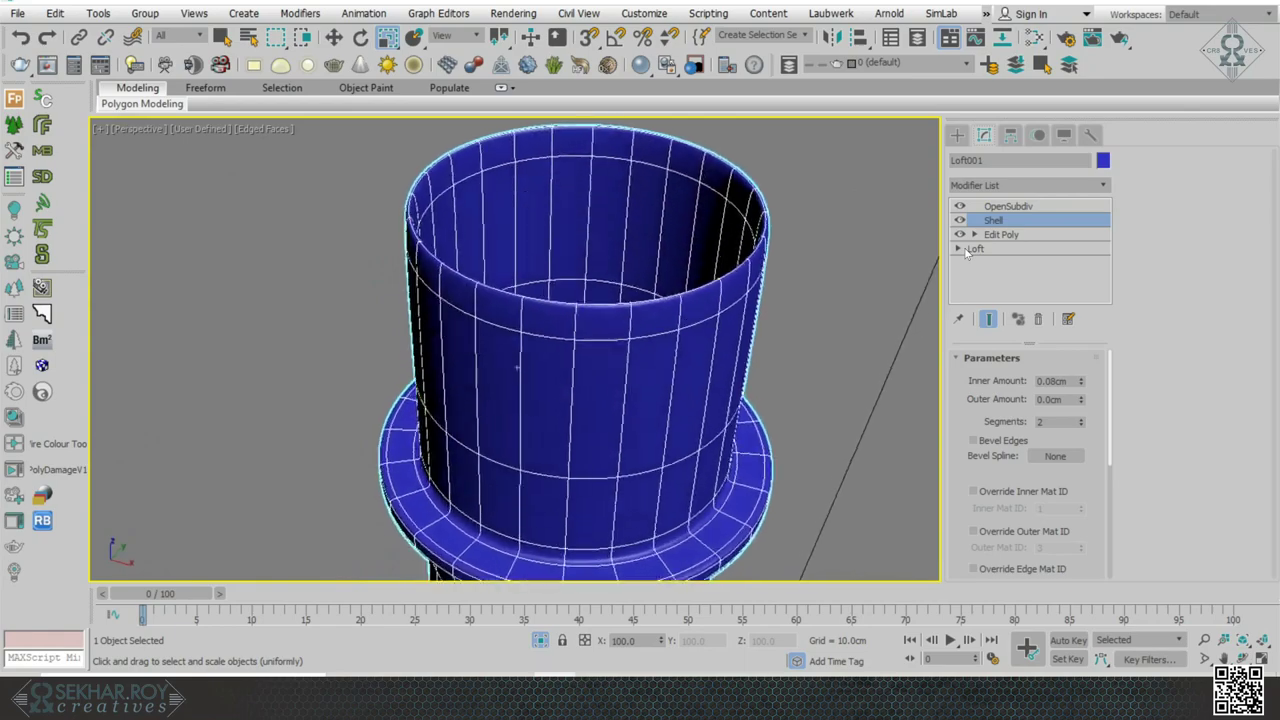
{"action": "middle_click_drag", "start_coordinate": [790, 230], "coordinate": [815, 316]}
{"action": "scroll", "coordinate": [815, 316], "scroll_direction": "up", "scroll_amount": 2}
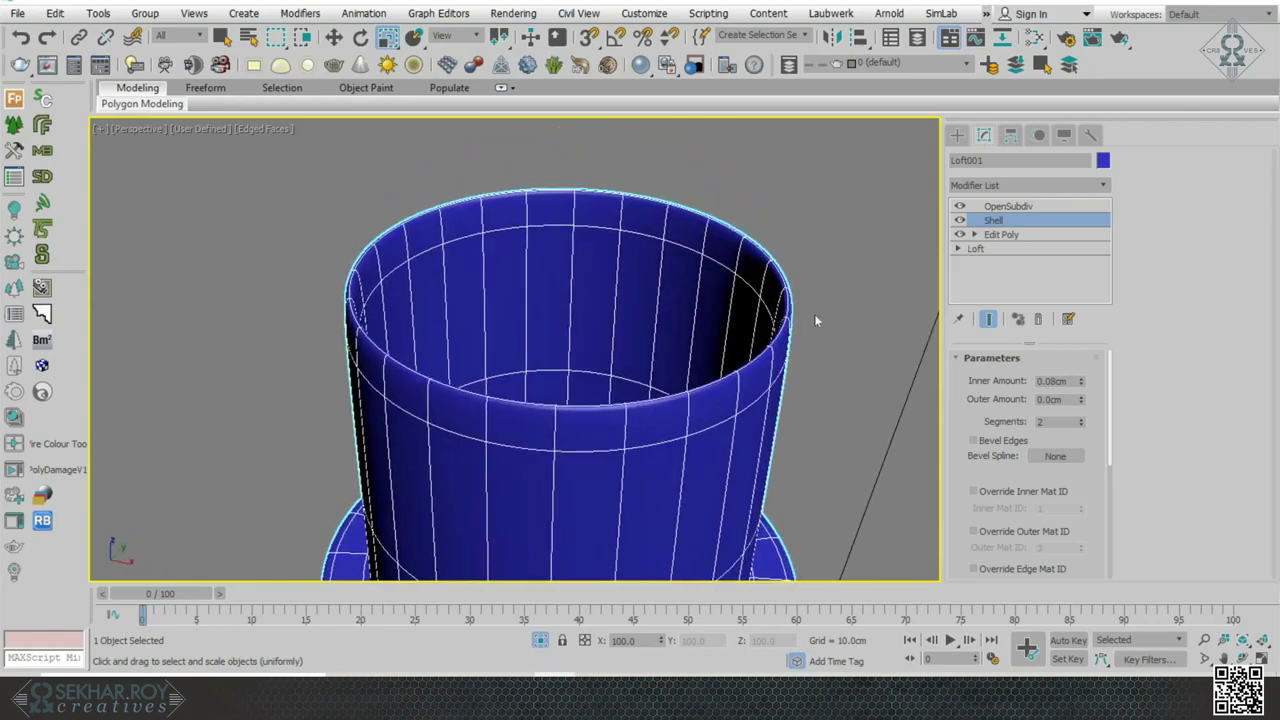
- Turn off OpenSubdiv, set the Shell's segments to 1, and check the wall at the rim and neck ring
{"action": "left_click", "coordinate": [958, 221]}
{"action": "left_click", "coordinate": [959, 221]}
{"action": "left_click", "coordinate": [959, 207]}
{"action": "middle_click_drag", "start_coordinate": [664, 334], "coordinate": [625, 336], "text": "alt"}
{"action": "scroll", "coordinate": [642, 336], "scroll_direction": "up", "scroll_amount": 3}
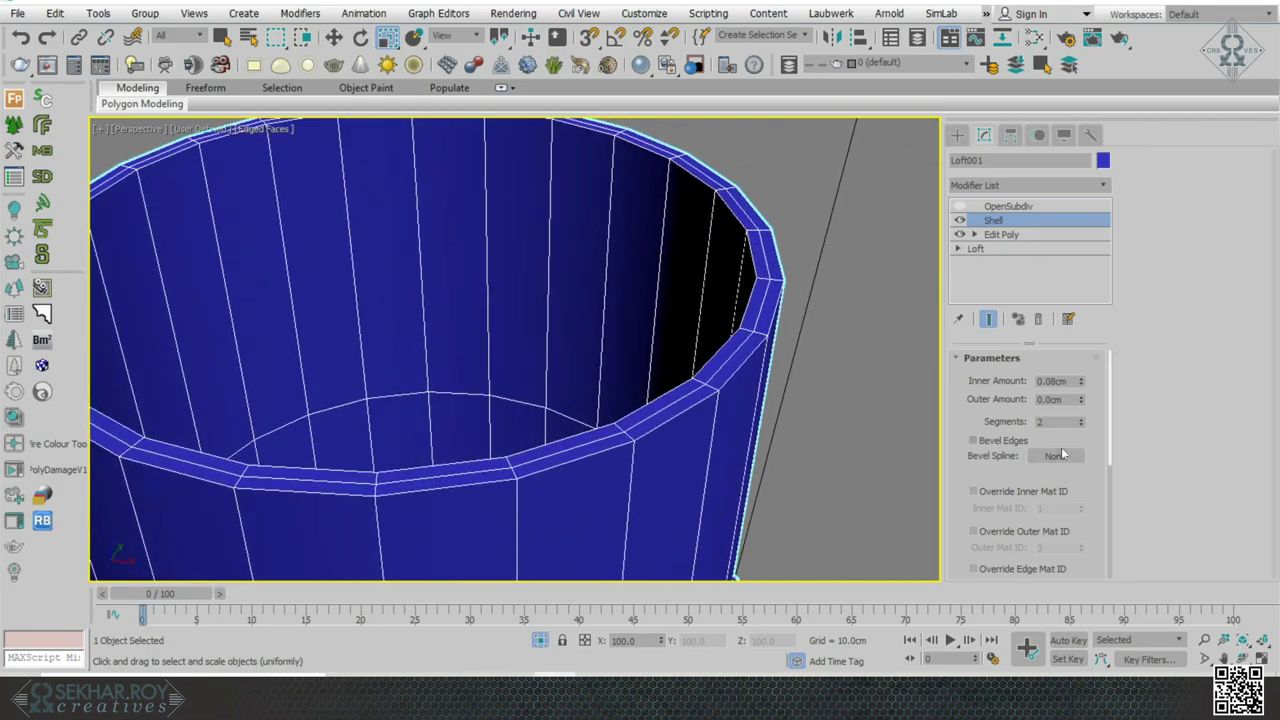
{"action": "left_click", "coordinate": [1079, 425]}
{"action": "middle_click_drag", "start_coordinate": [700, 306], "coordinate": [861, 359], "text": "alt"}
{"action": "scroll", "coordinate": [861, 360], "scroll_direction": "down", "scroll_amount": 3}
{"action": "middle_click_drag", "start_coordinate": [472, 392], "coordinate": [498, 235], "text": "alt"}
{"action": "scroll", "coordinate": [511, 434], "scroll_direction": "up", "scroll_amount": 5}
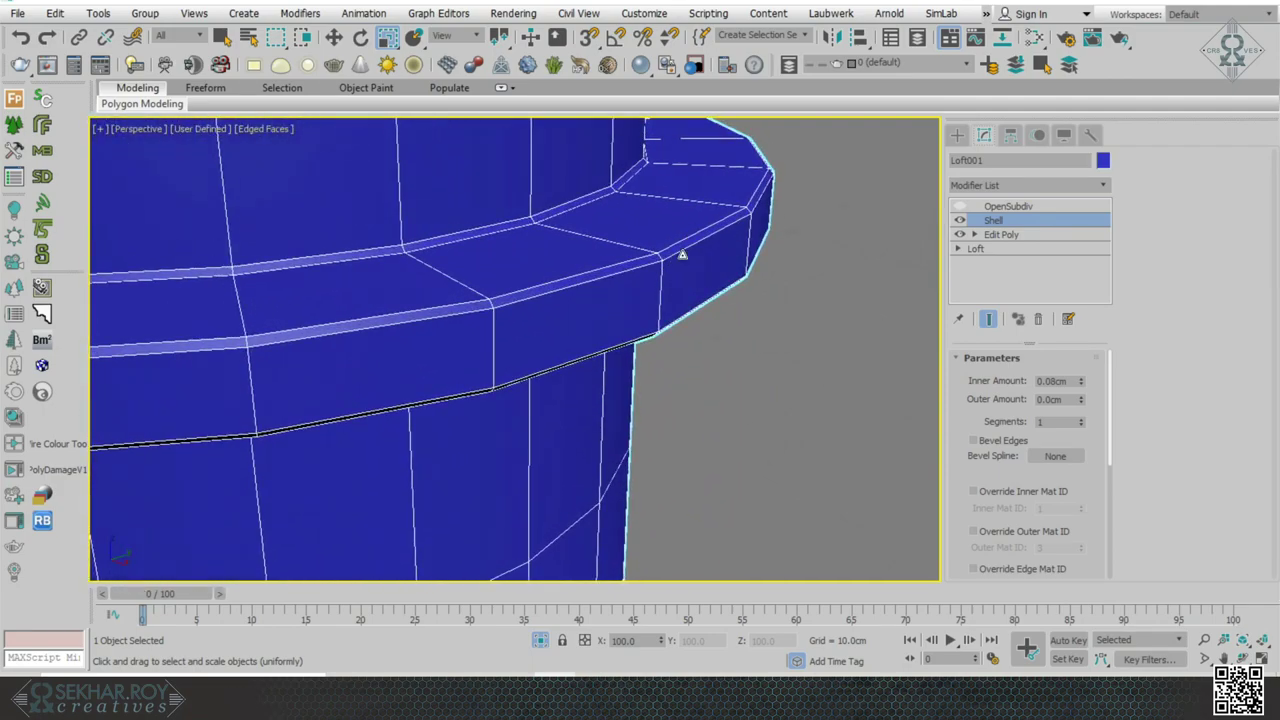
{"action": "scroll", "coordinate": [682, 254], "scroll_direction": "down", "scroll_amount": 5}
{"action": "middle_click_drag", "start_coordinate": [683, 254], "coordinate": [720, 323], "text": "alt"}
{"action": "middle_click_drag", "start_coordinate": [550, 375], "coordinate": [529, 274], "text": "alt"}
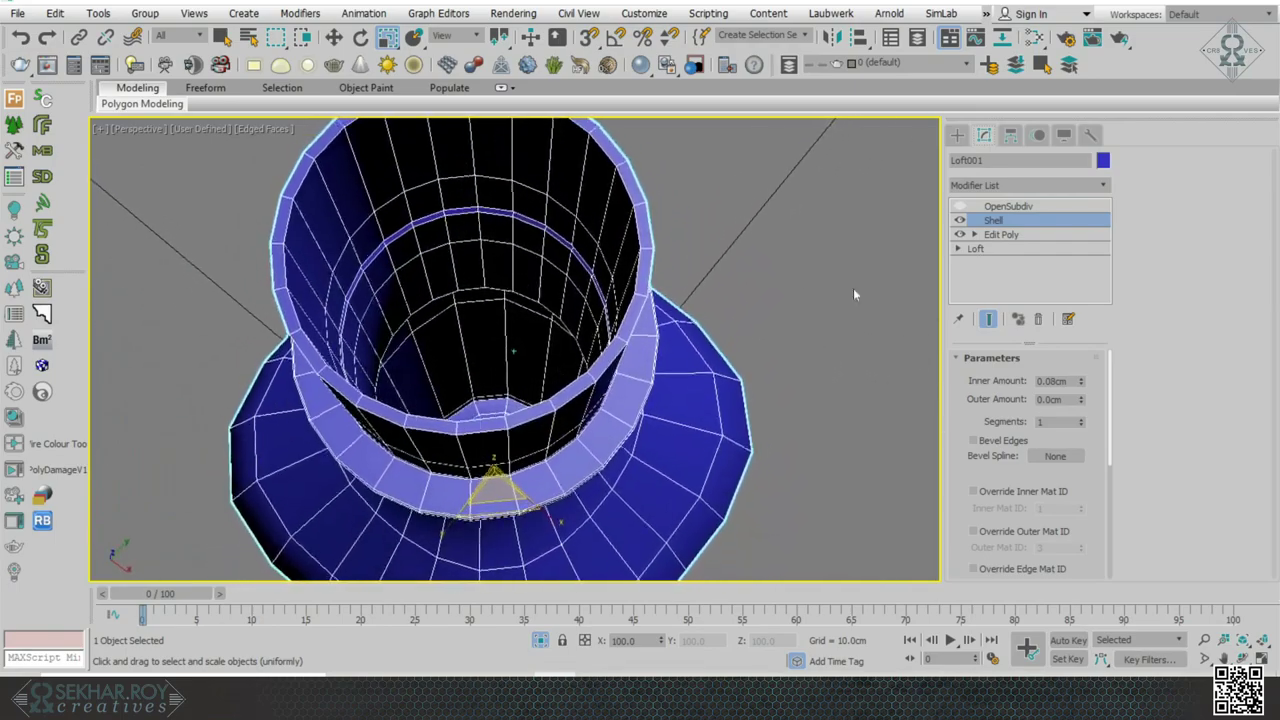
- Add an Edit Poly modifier above the Shell and enter its edge level
{"action": "left_click", "coordinate": [1006, 182]}
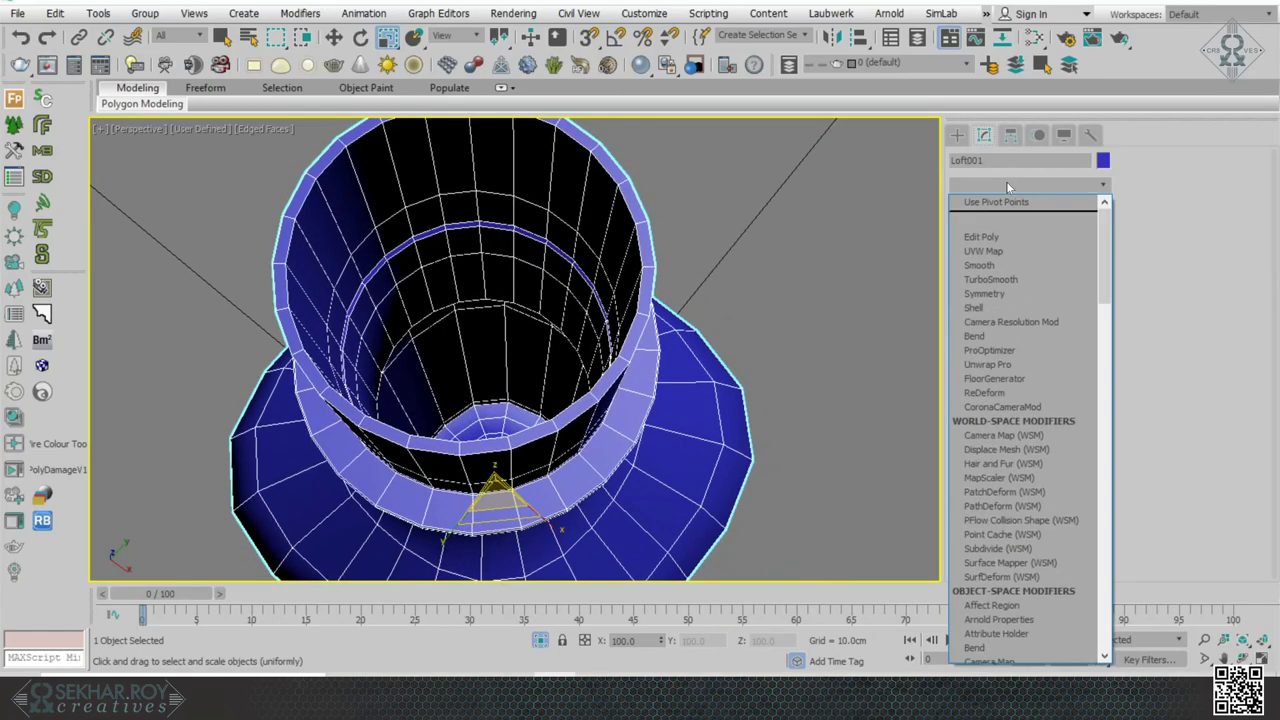
{"action": "key", "text": "e"}
{"action": "left_click", "coordinate": [1005, 202]}
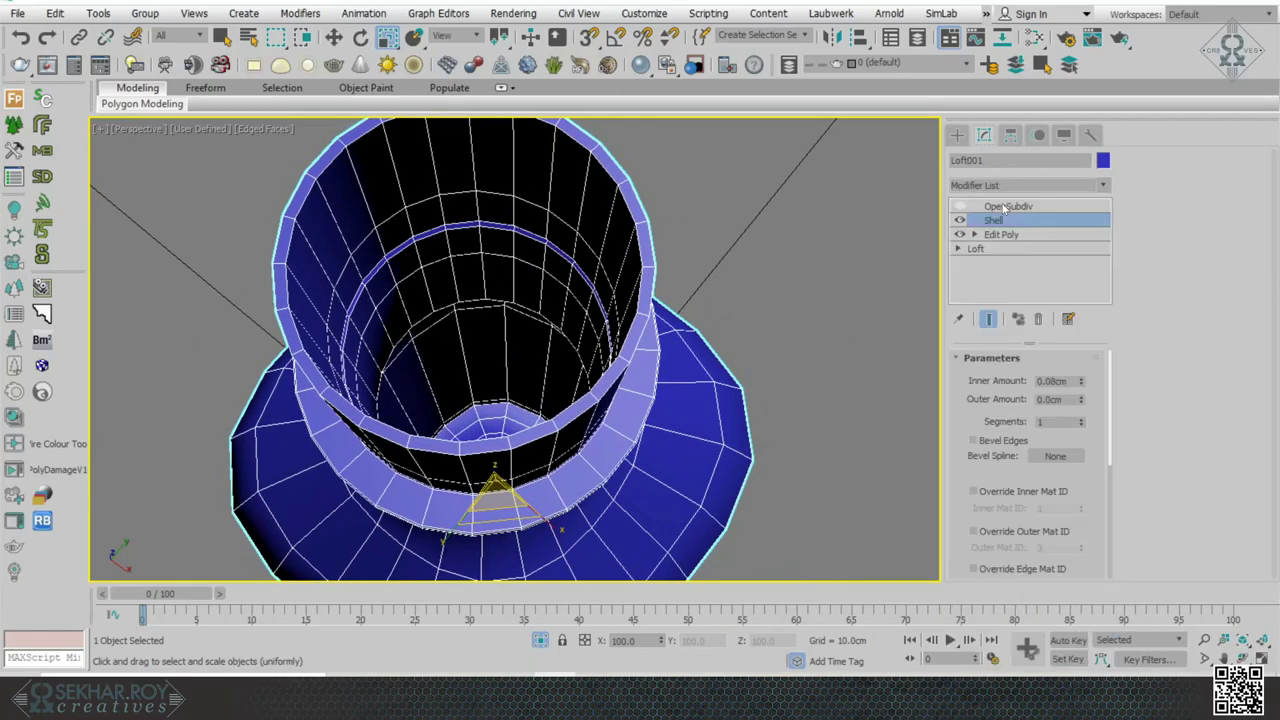
{"action": "left_click", "coordinate": [975, 220]}
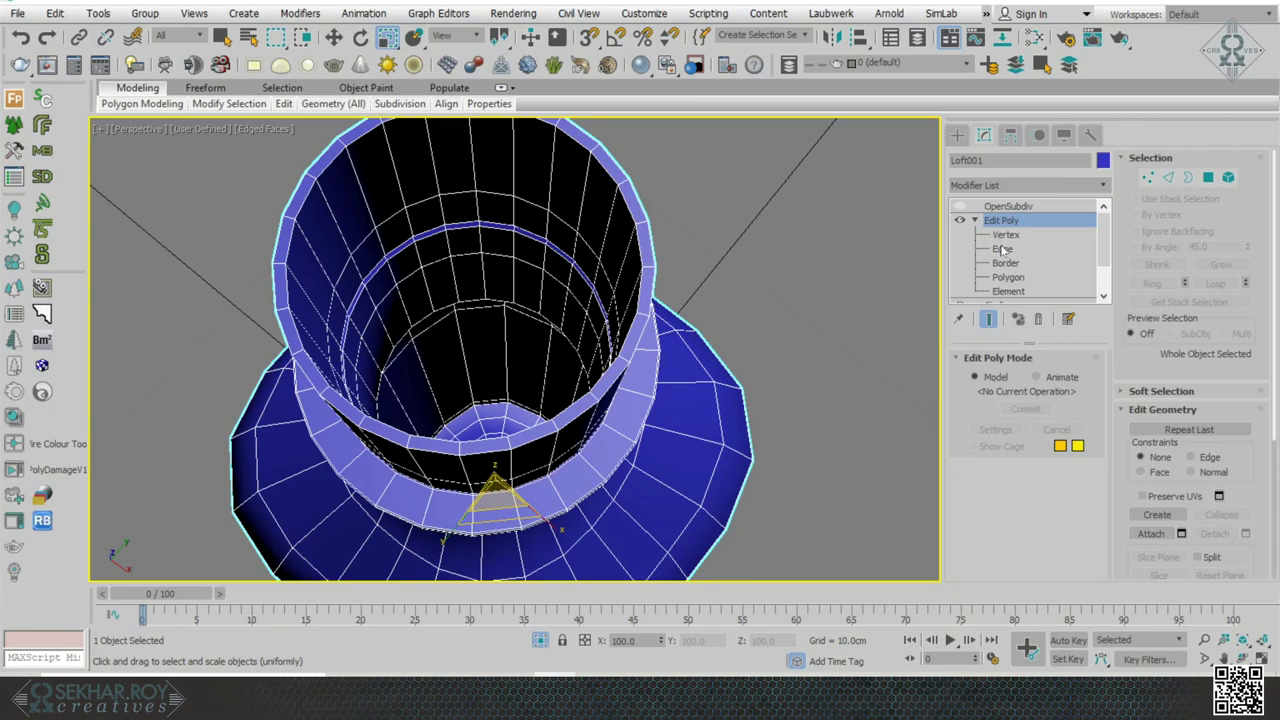
{"action": "left_click", "coordinate": [1003, 250]}
- Select the inner and outer edge loops around the bottle's mouth rim
{"action": "scroll", "coordinate": [891, 309], "scroll_direction": "up", "scroll_amount": 2}
{"action": "middle_click_drag", "start_coordinate": [655, 130], "coordinate": [679, 314]}
{"action": "scroll", "coordinate": [650, 330], "scroll_direction": "up", "scroll_amount": 1}
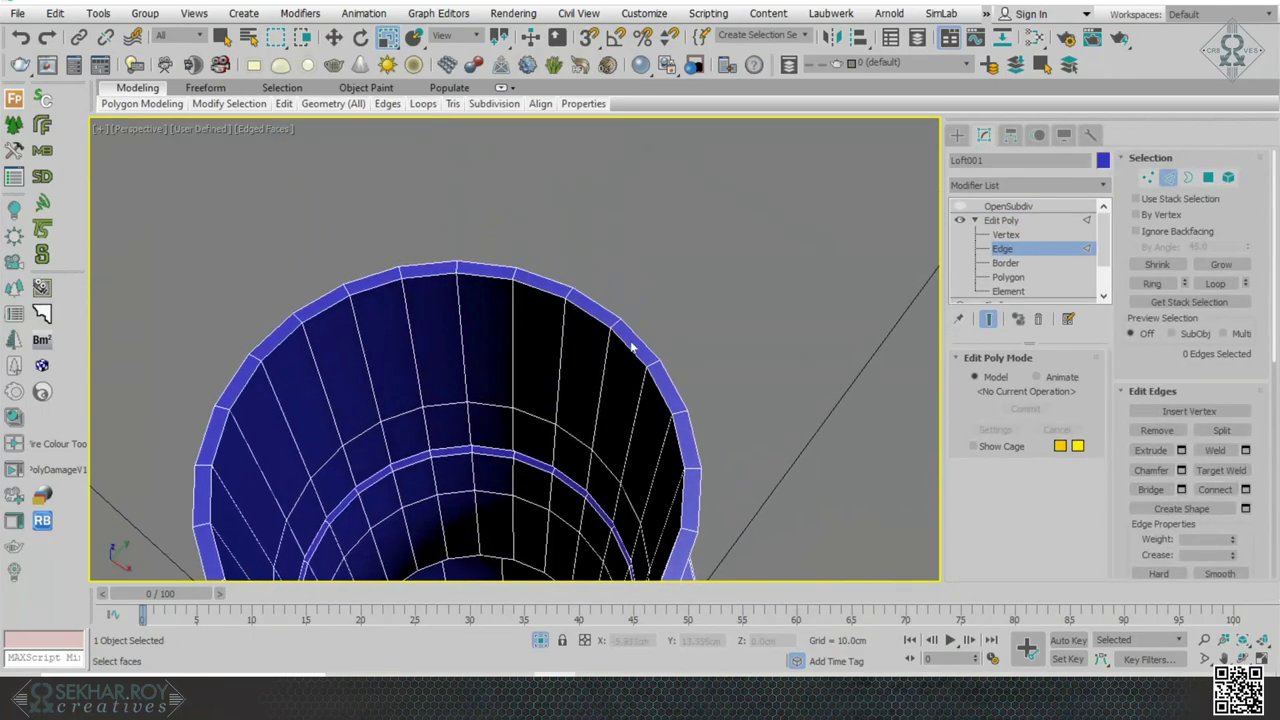
{"action": "double_click", "coordinate": [632, 345]}
{"action": "double_click", "coordinate": [635, 332], "text": "ctrl"}
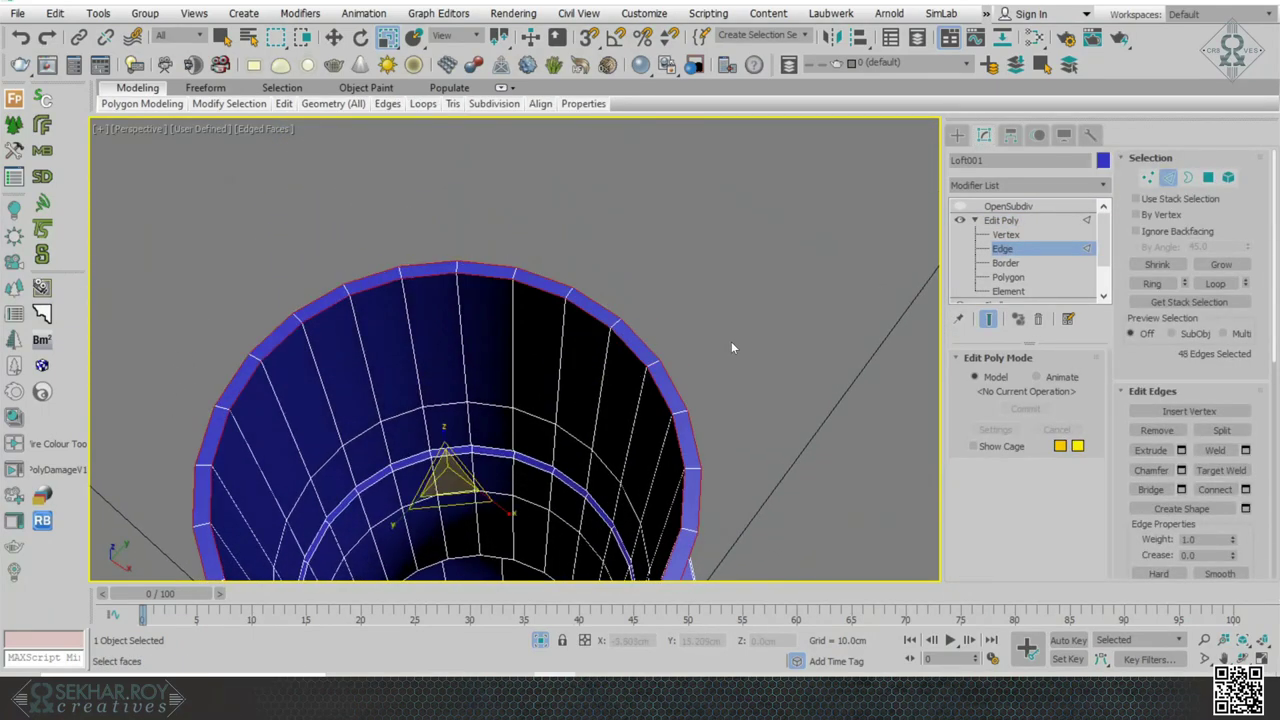
{"action": "middle_click_drag", "start_coordinate": [734, 347], "coordinate": [734, 322], "text": "alt"}
{"action": "scroll", "coordinate": [734, 346], "scroll_direction": "up", "scroll_amount": 2}
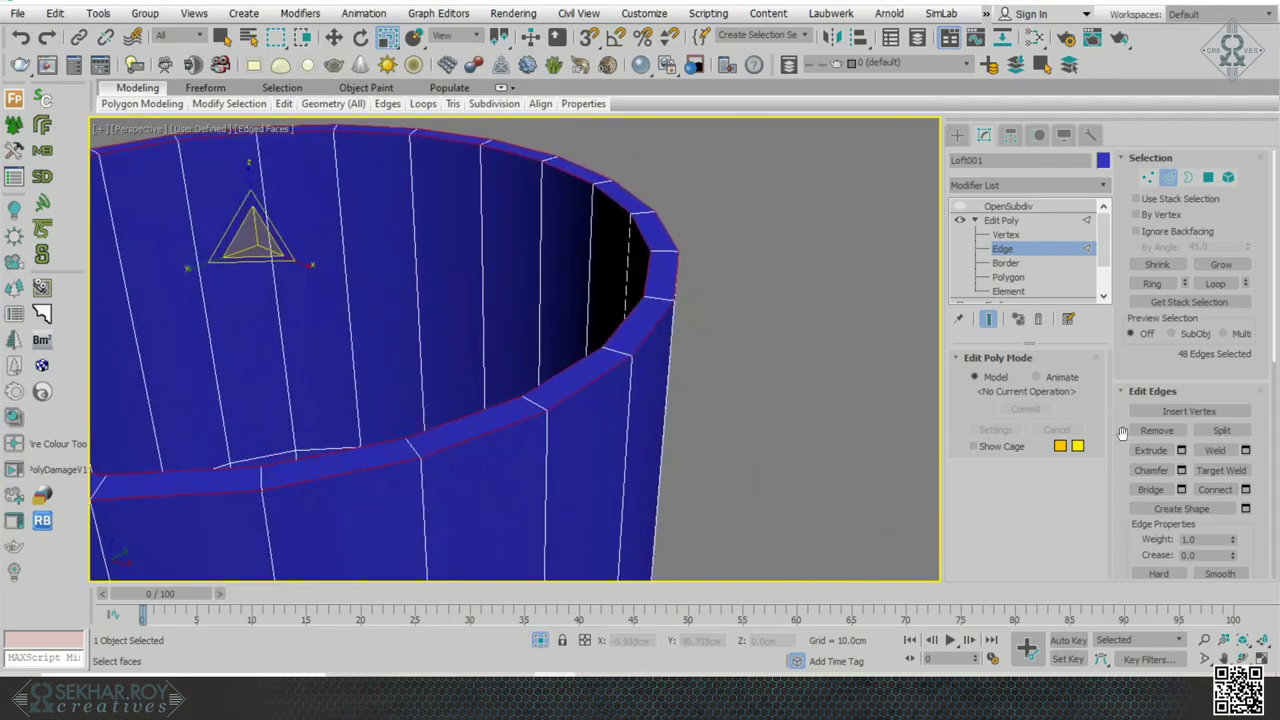
- Chamfer the selected inner and outer rim edge loops by 0.007 cm with one segment
{"action": "key", "text": "ctrl+shift+c"}
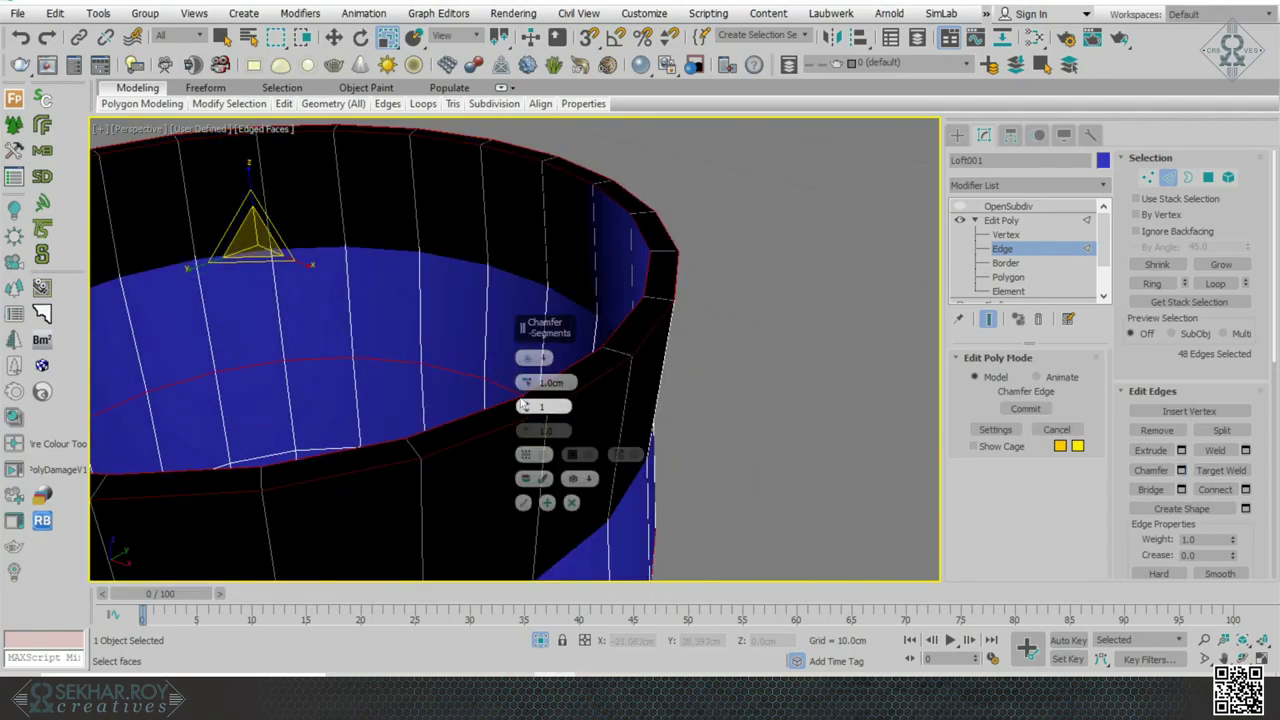
{"action": "right_click", "coordinate": [528, 388]}
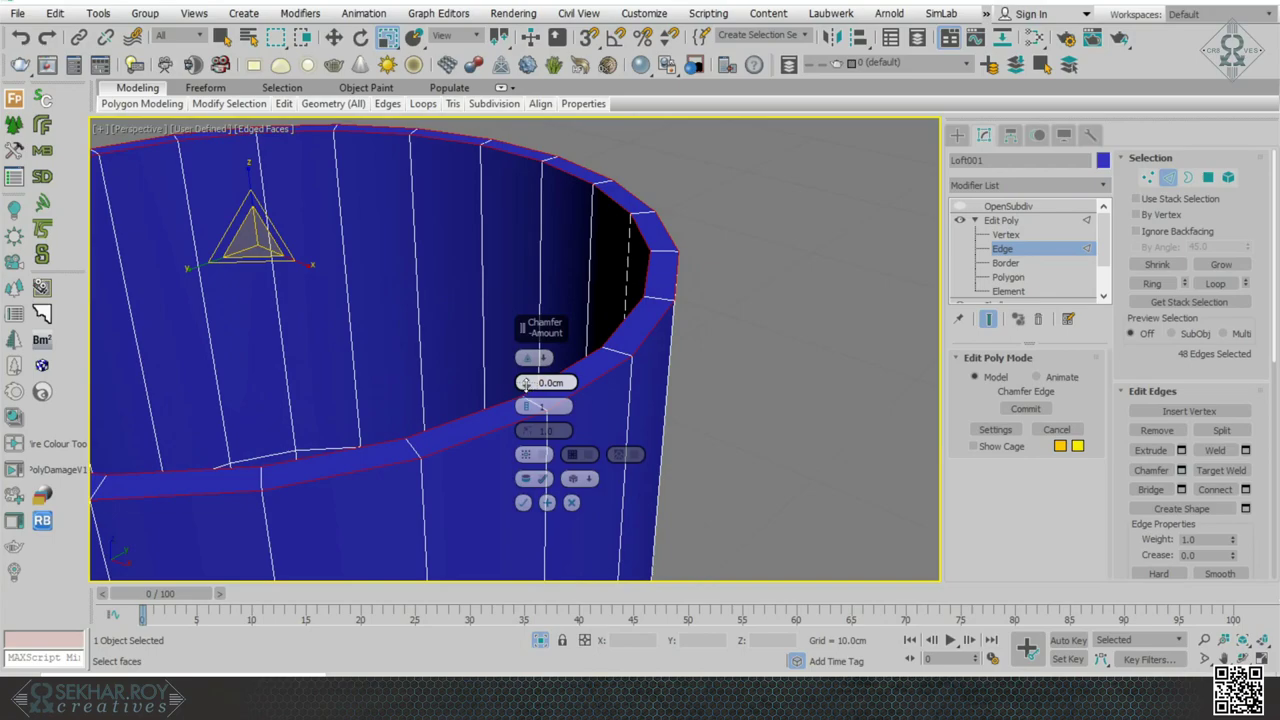
{"action": "left_click_drag", "start_coordinate": [526, 385], "coordinate": [526, 386]}
{"action": "left_click_drag", "start_coordinate": [531, 398], "coordinate": [531, 396]}
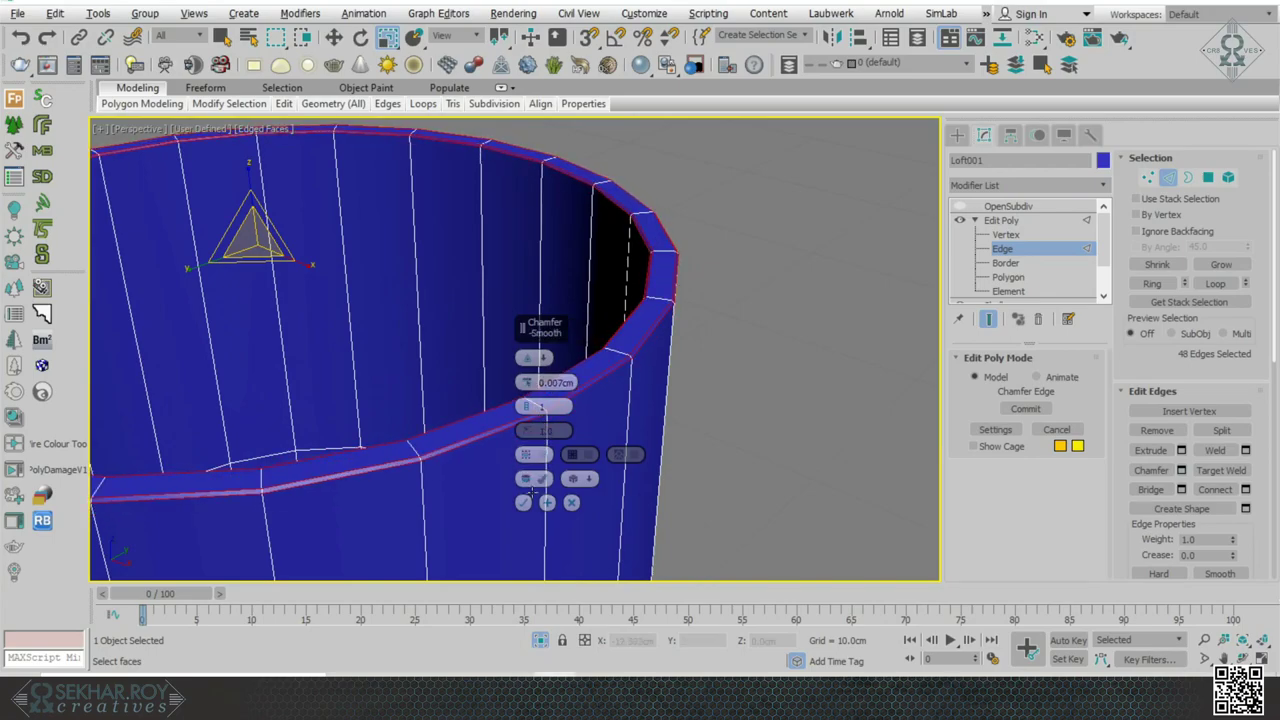
{"action": "left_click", "coordinate": [522, 503]}
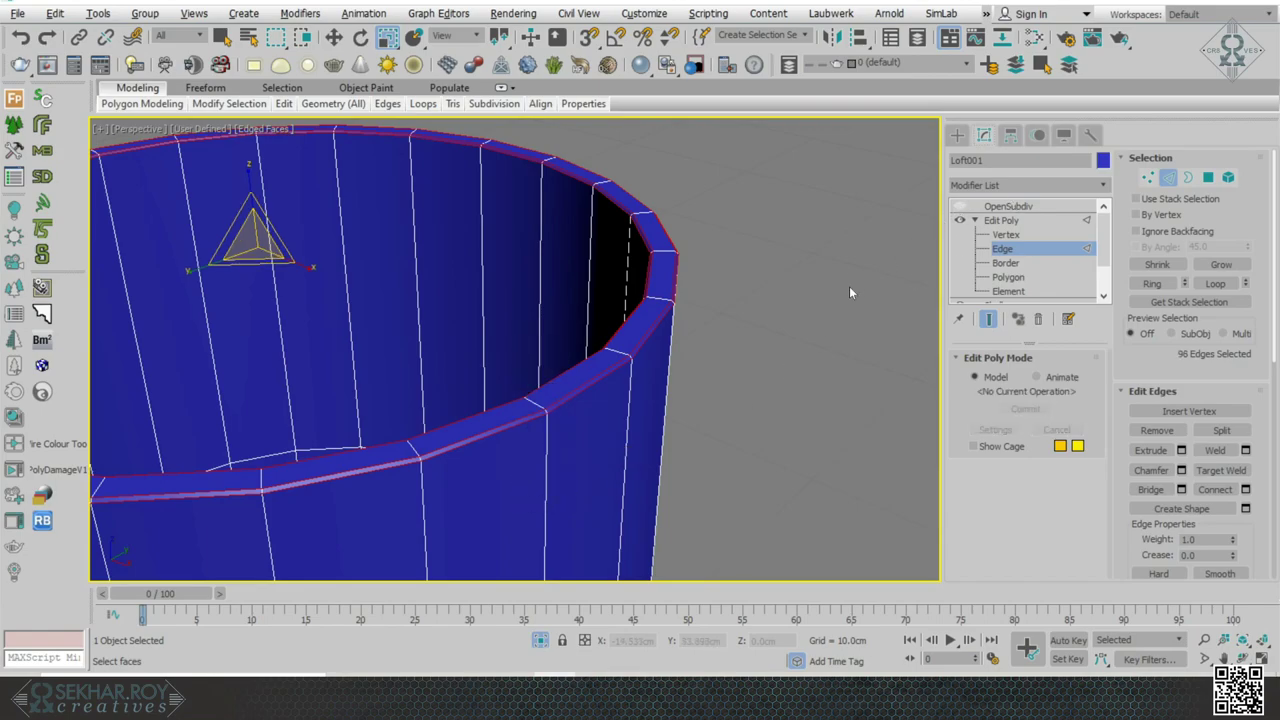
- Turn on OpenSubdiv, leave the edge level, and examine the smoothed rim and overall bottle shape
{"action": "left_click", "coordinate": [975, 220]}
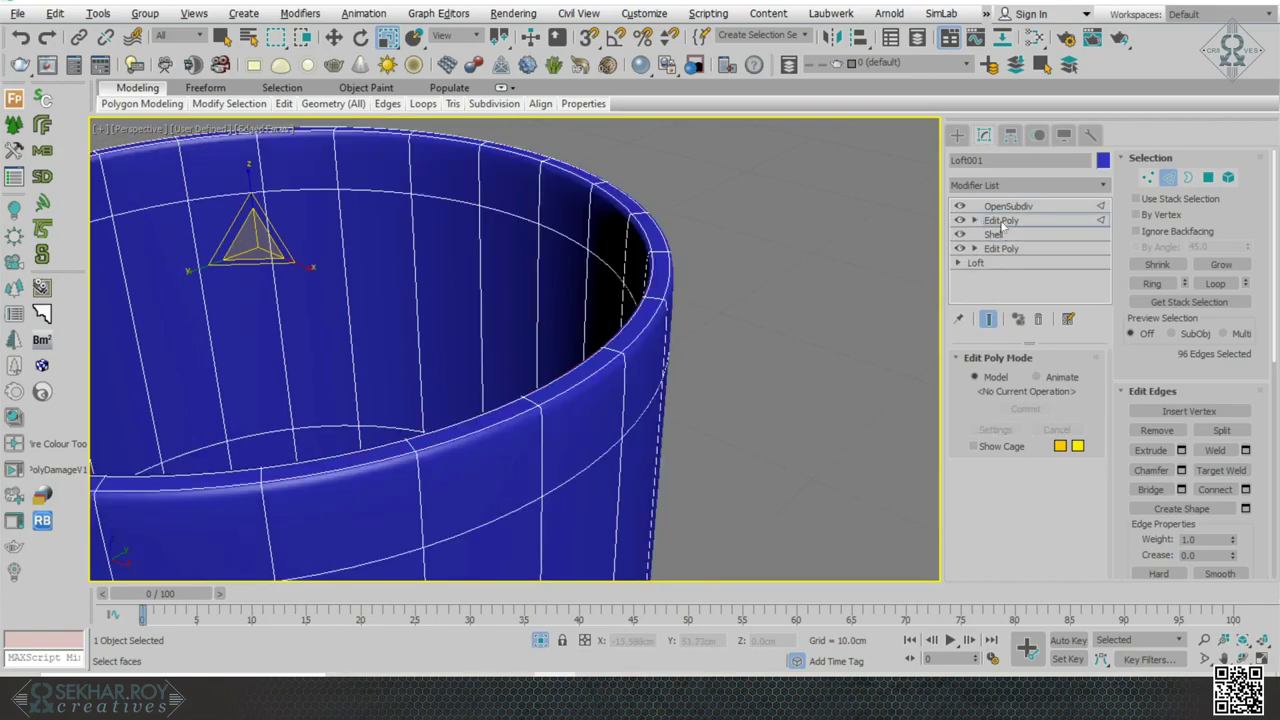
{"action": "left_click", "coordinate": [1003, 226]}
{"action": "left_click", "coordinate": [851, 330]}
{"action": "scroll", "coordinate": [740, 368], "scroll_direction": "down", "scroll_amount": 4}
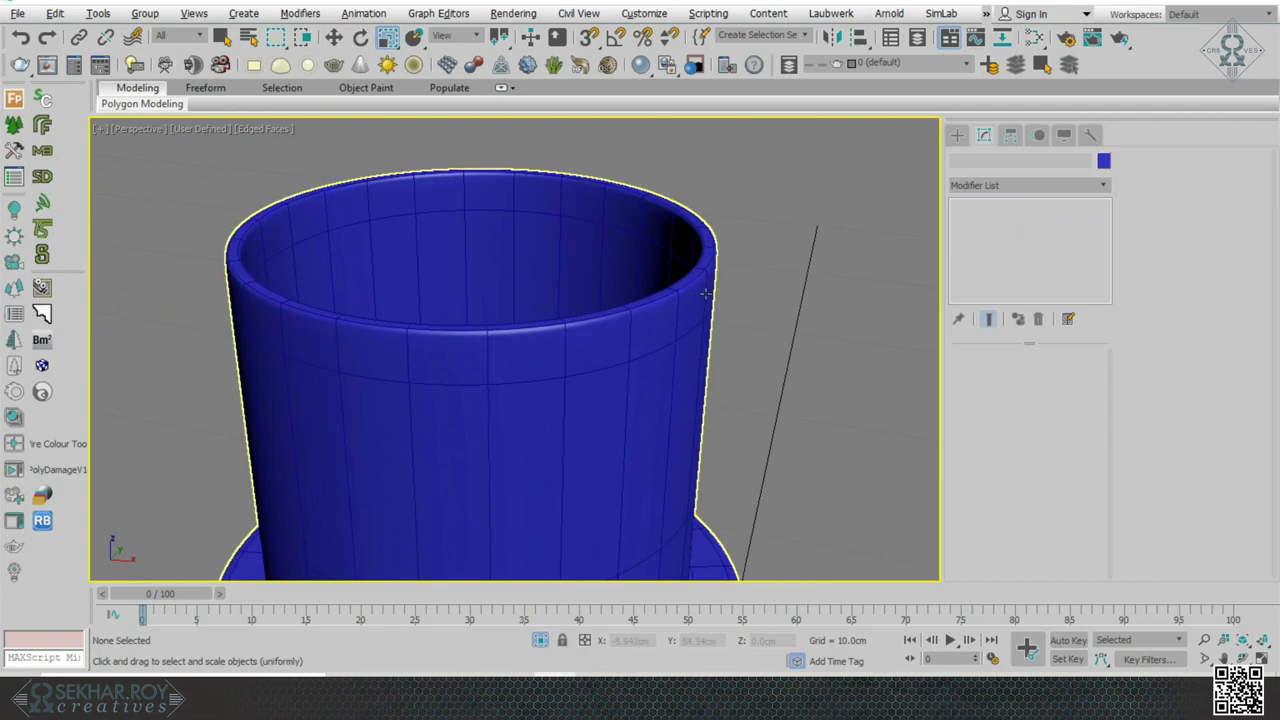
{"action": "scroll", "coordinate": [706, 294], "scroll_direction": "down", "scroll_amount": 5}
{"action": "middle_click_drag", "start_coordinate": [762, 312], "coordinate": [523, 274], "text": "alt"}
{"action": "scroll", "coordinate": [712, 390], "scroll_direction": "down", "scroll_amount": 3}
{"action": "middle_click_drag", "start_coordinate": [712, 390], "coordinate": [645, 358], "text": "alt"}
{"action": "key", "text": "z"}
{"action": "scroll", "coordinate": [691, 375], "scroll_direction": "up", "scroll_amount": 3}
{"action": "left_click", "coordinate": [561, 343]}
{"action": "middle_click_drag", "start_coordinate": [707, 321], "coordinate": [824, 285], "text": "alt"}
{"action": "scroll", "coordinate": [822, 282], "scroll_direction": "up", "scroll_amount": 5}
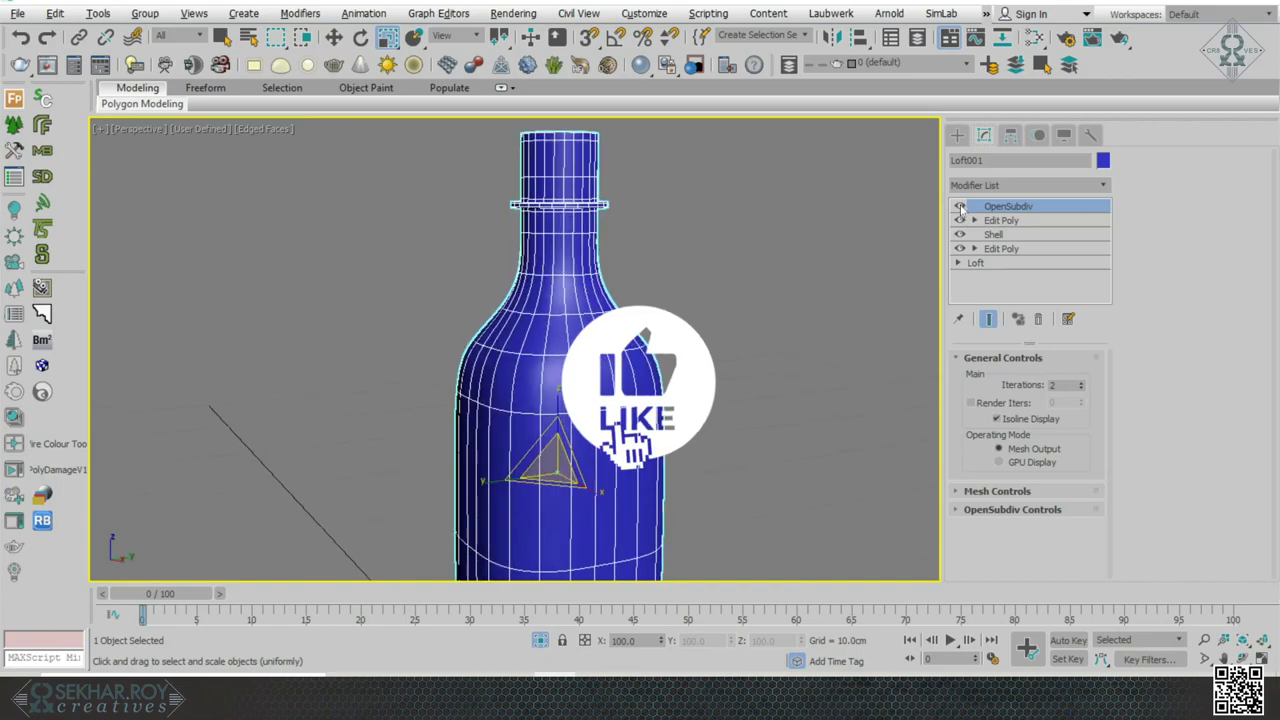
- Turn off OpenSubdiv and select the horizontal edge loop where the bottle's shoulder meets the straight body in the upper Edit Poly
{"action": "scroll", "coordinate": [793, 371], "scroll_direction": "up", "scroll_amount": 5}
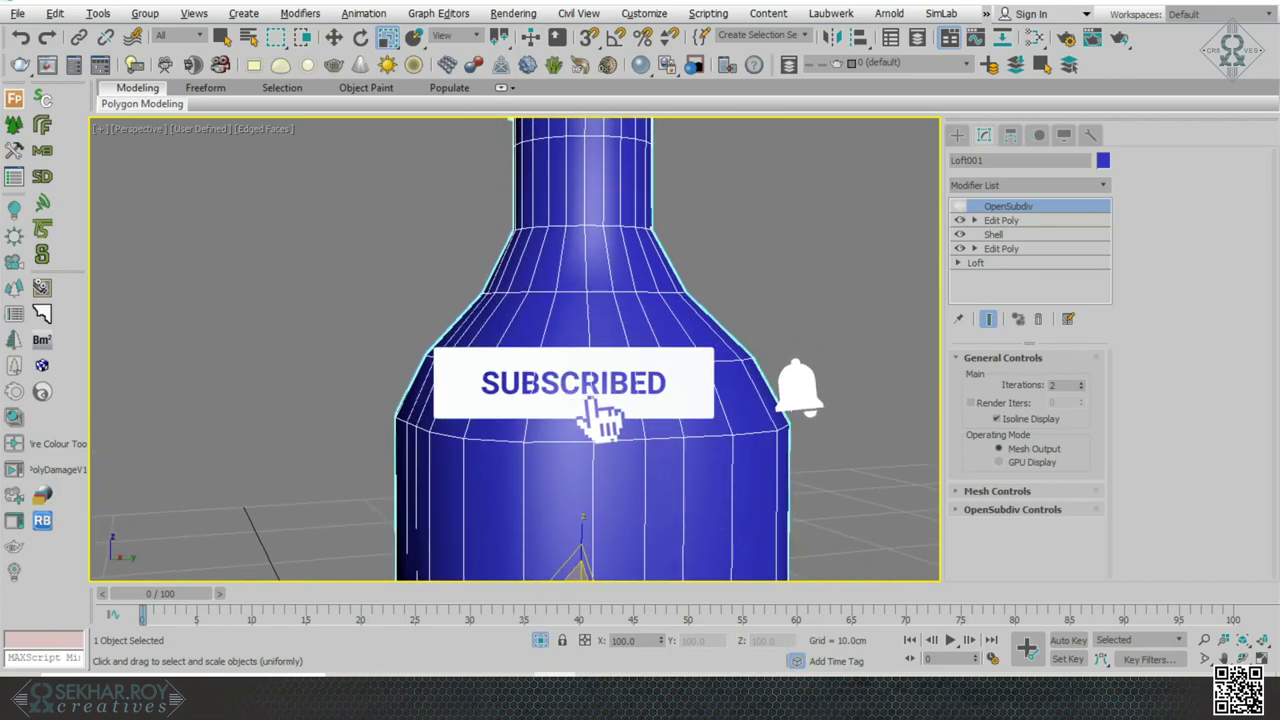
{"action": "scroll", "coordinate": [937, 383], "scroll_direction": "down", "scroll_amount": 2}
{"action": "middle_click_drag", "start_coordinate": [937, 383], "coordinate": [937, 325]}
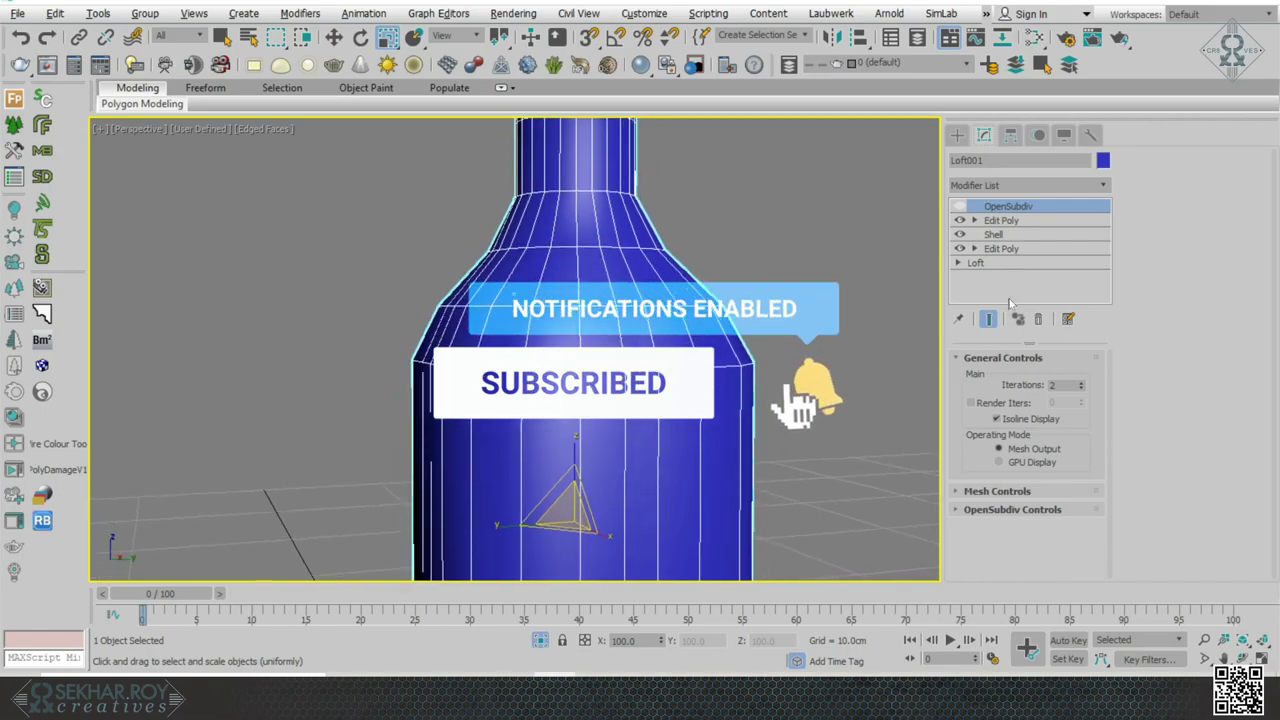
{"action": "left_click", "coordinate": [974, 220]}
{"action": "left_click", "coordinate": [1002, 248]}
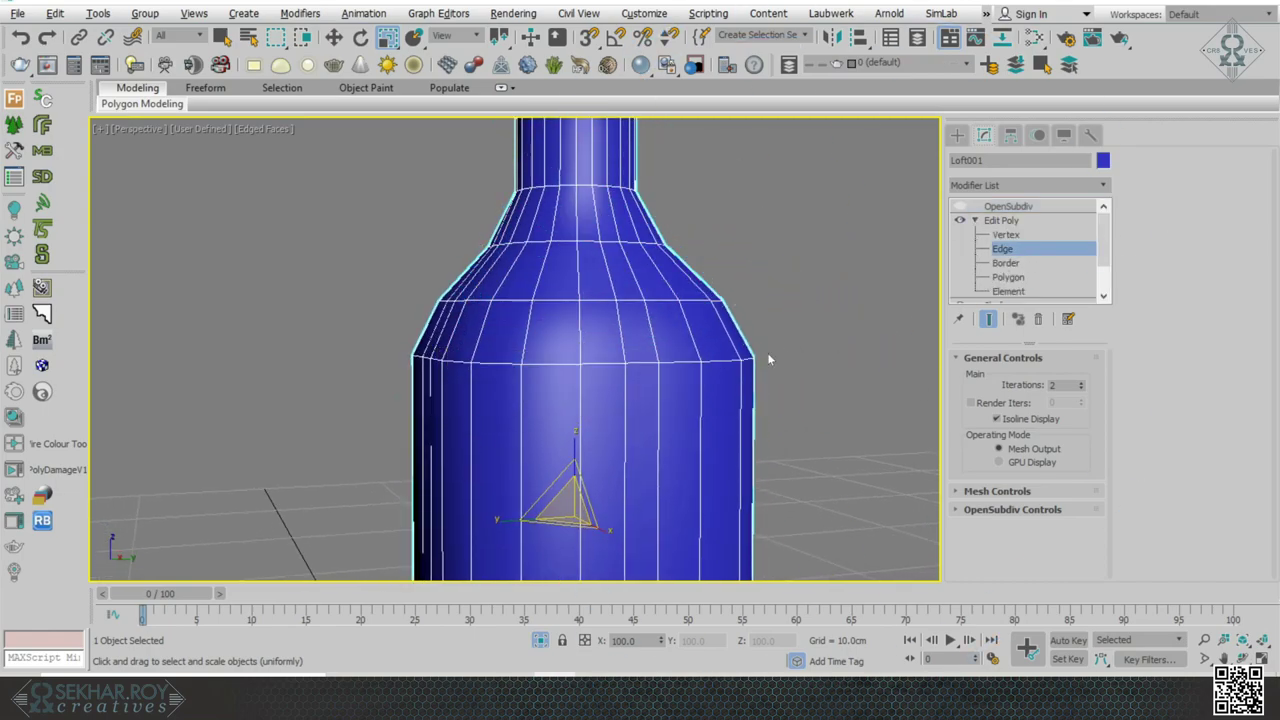
{"action": "double_click", "coordinate": [716, 360]}
{"action": "middle_click_drag", "start_coordinate": [658, 400], "coordinate": [472, 502], "text": "alt"}
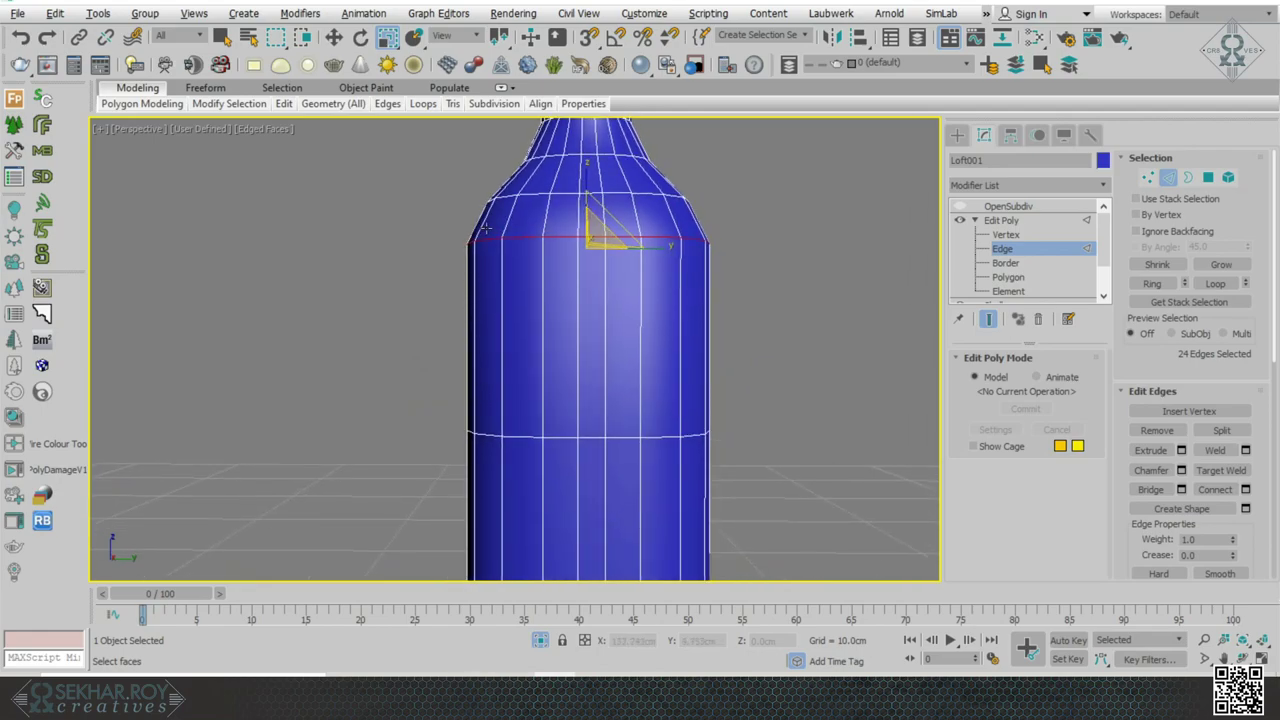
{"action": "scroll", "coordinate": [531, 166], "scroll_direction": "up", "scroll_amount": 5}
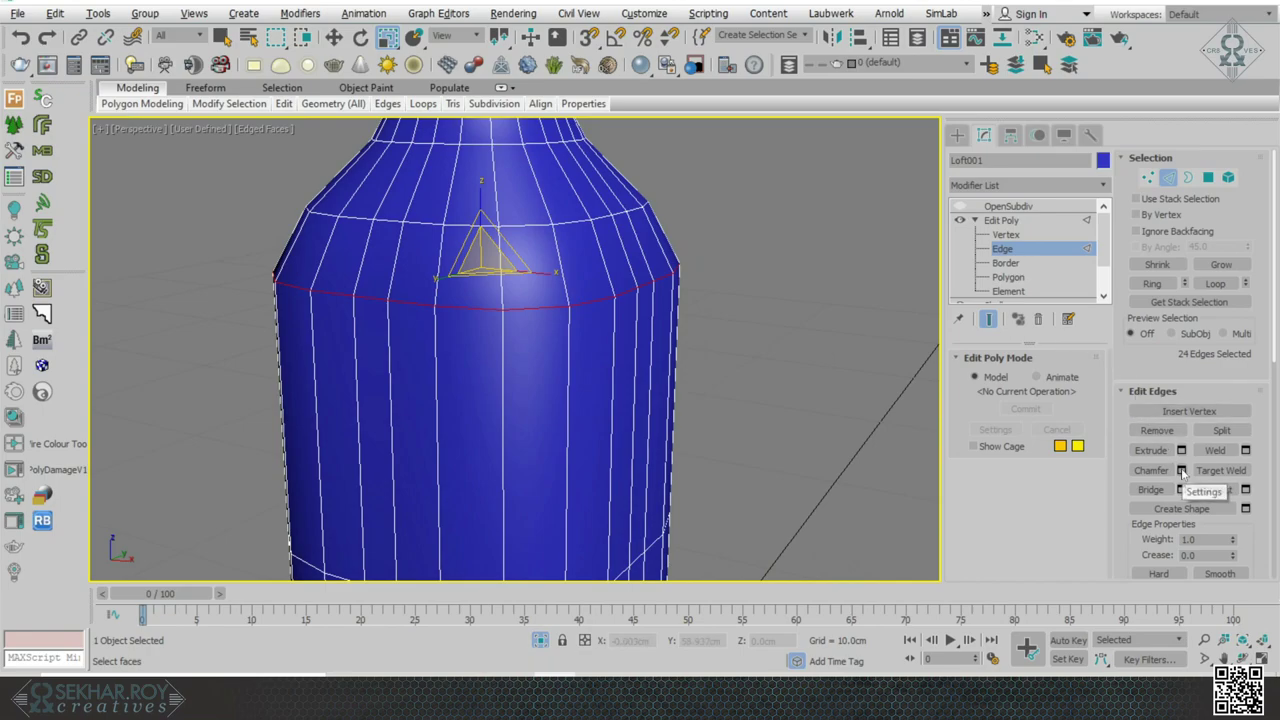
- Chamfer the shoulder edge loop by 0.3 cm with one segment, comparing the shape with OpenSubdiv on and off
{"action": "left_click", "coordinate": [960, 206]}
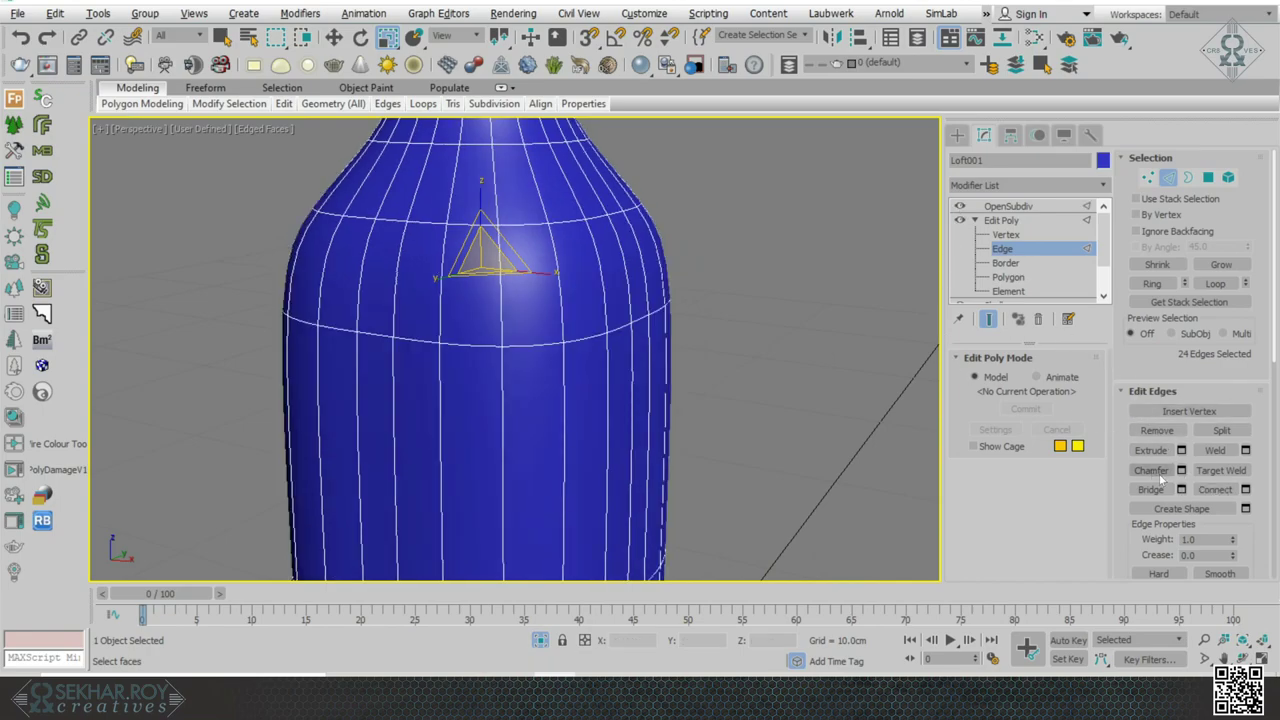
{"action": "key", "text": "ctrl+shift+c"}
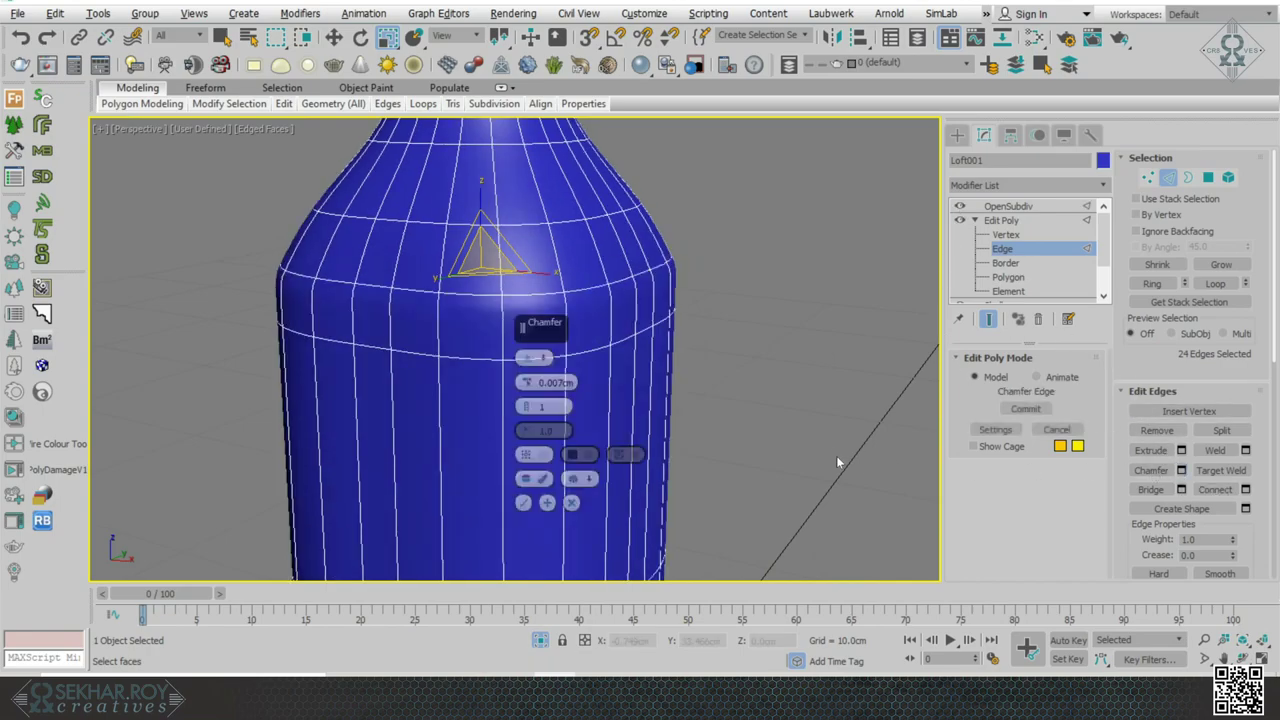
{"action": "middle_click_drag", "start_coordinate": [836, 455], "coordinate": [760, 236], "text": "alt"}
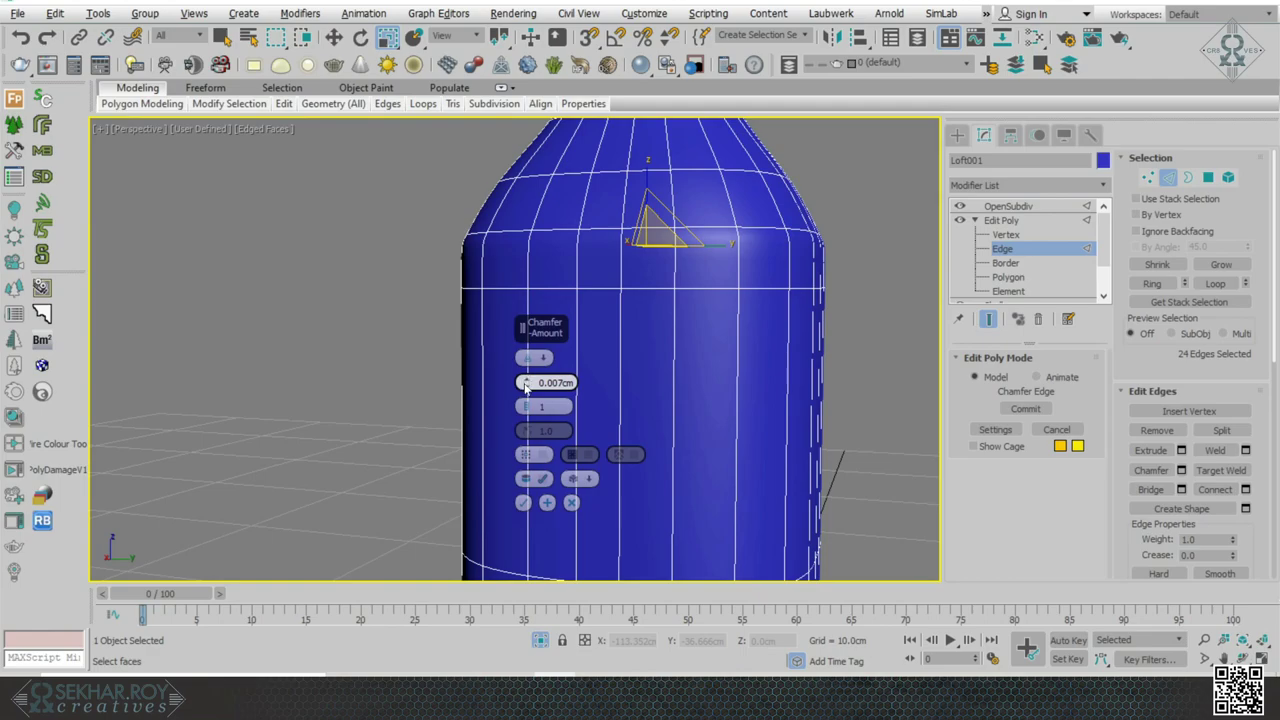
{"action": "left_click_drag", "start_coordinate": [526, 371], "coordinate": [532, 364]}
{"action": "left_click", "coordinate": [960, 206]}
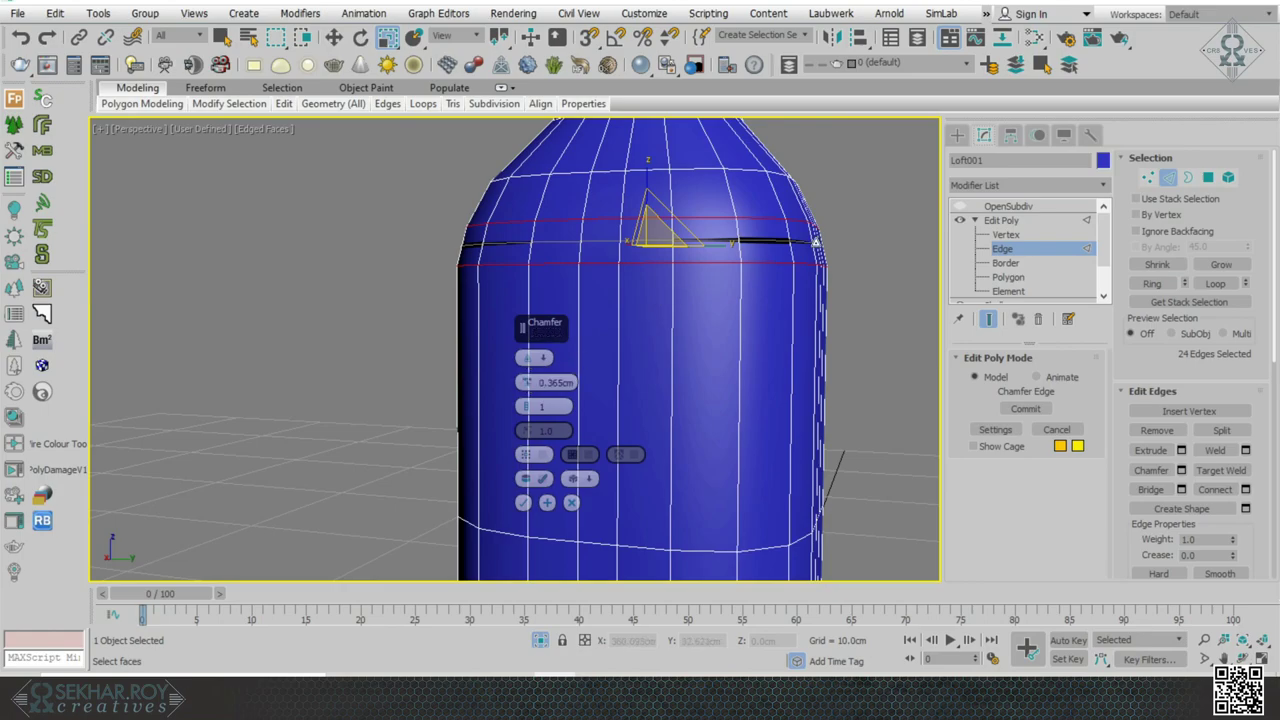
{"action": "left_click", "coordinate": [961, 206]}
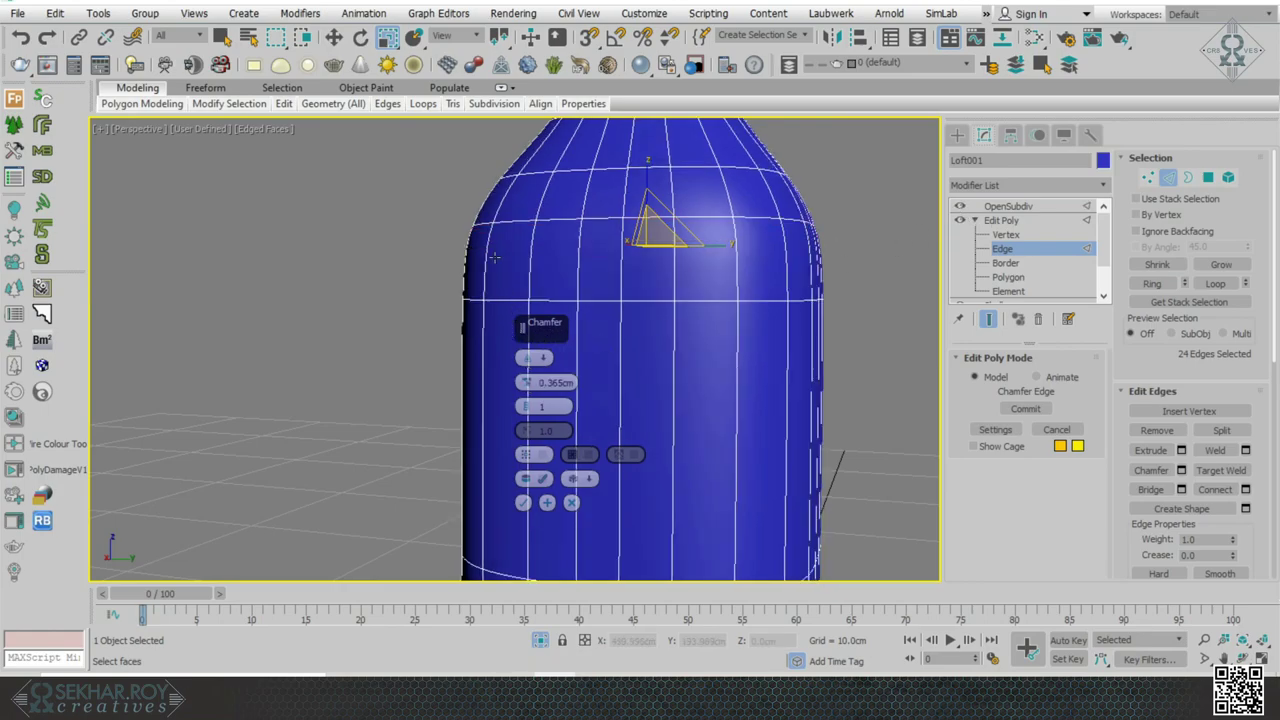
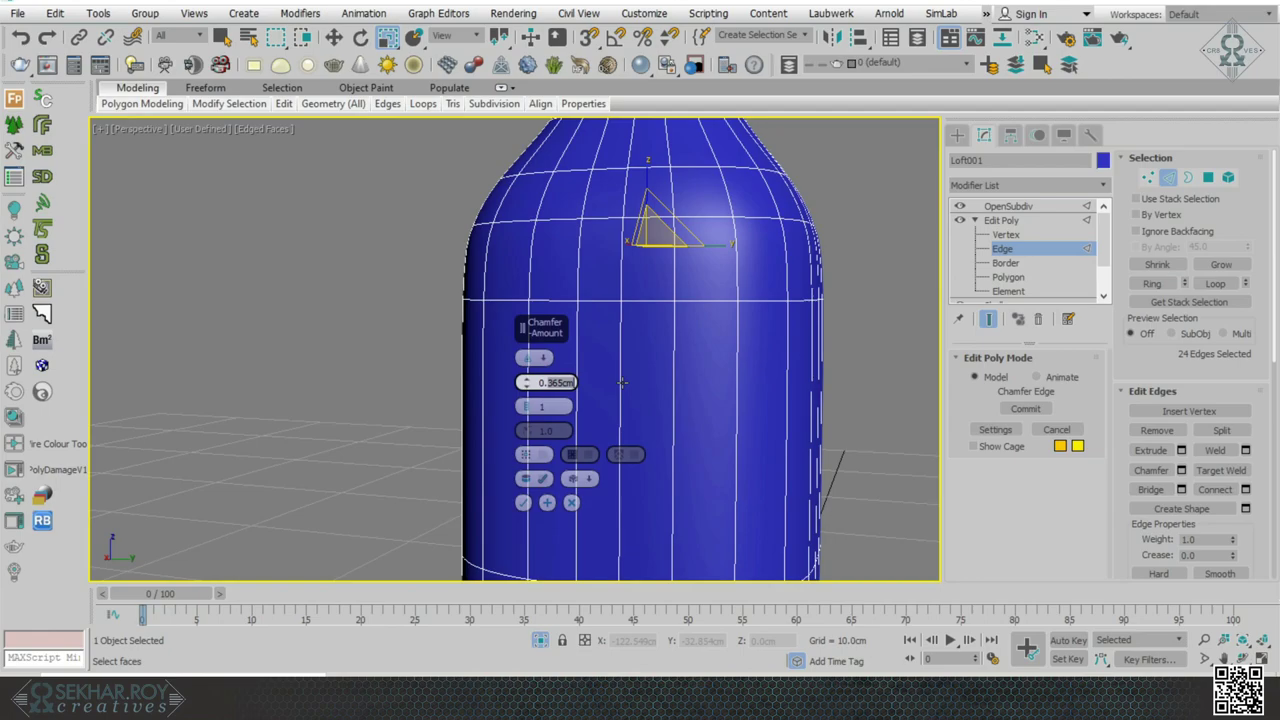
{"action": "key", "text": "Return"}
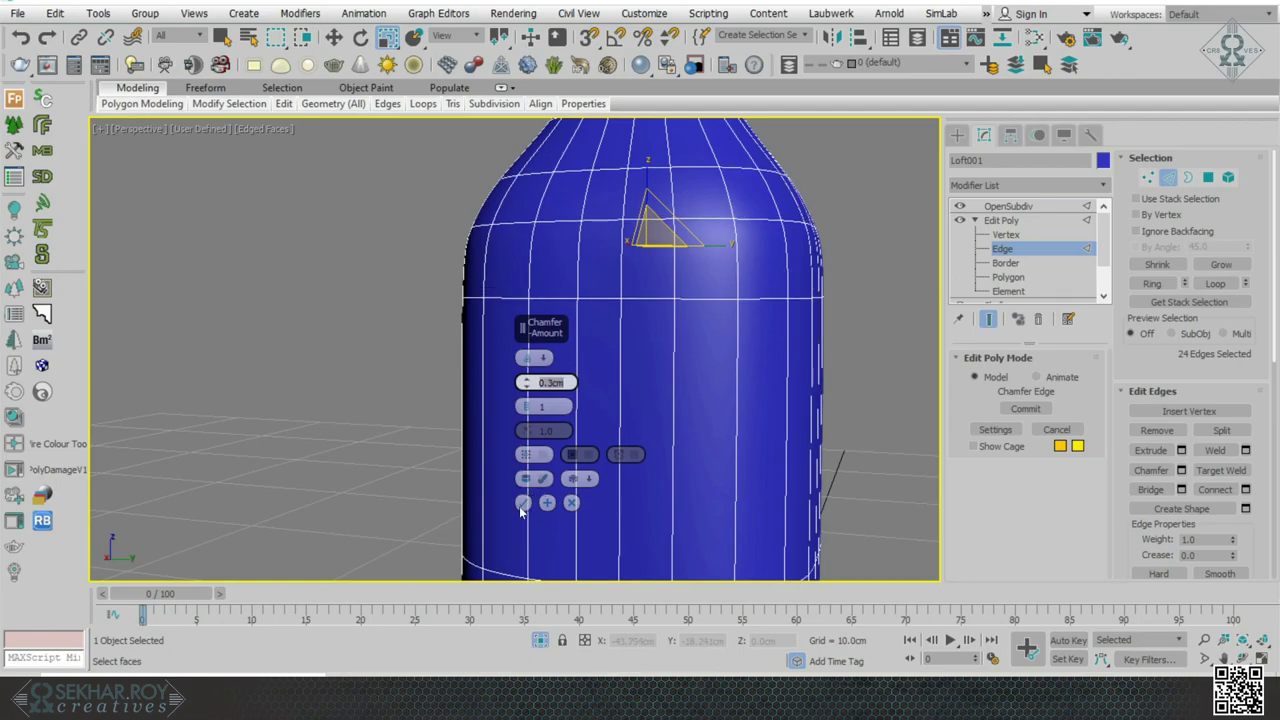
{"action": "left_click", "coordinate": [521, 503]}
- Clear the edge selection, leave the edge level, and deselect the bottle
{"action": "left_click", "coordinate": [865, 338]}
{"action": "key", "text": "z"}
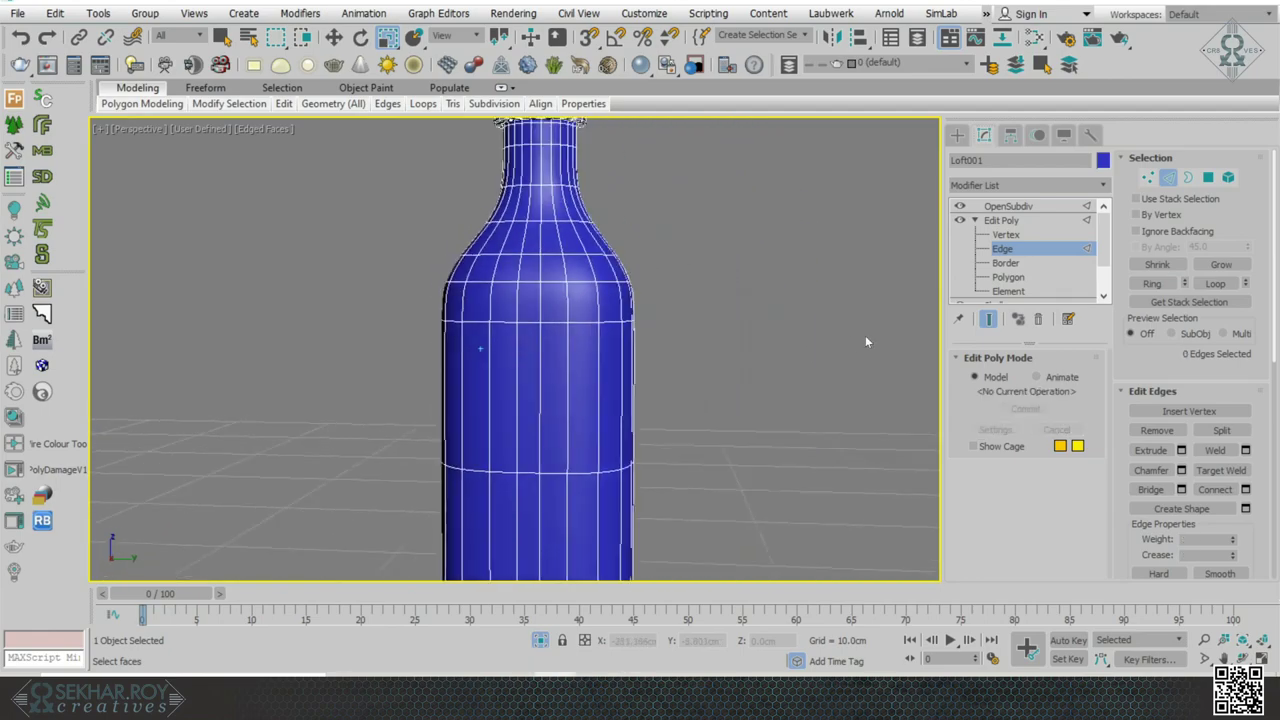
{"action": "middle_click_drag", "start_coordinate": [866, 341], "coordinate": [866, 342], "text": "alt"}
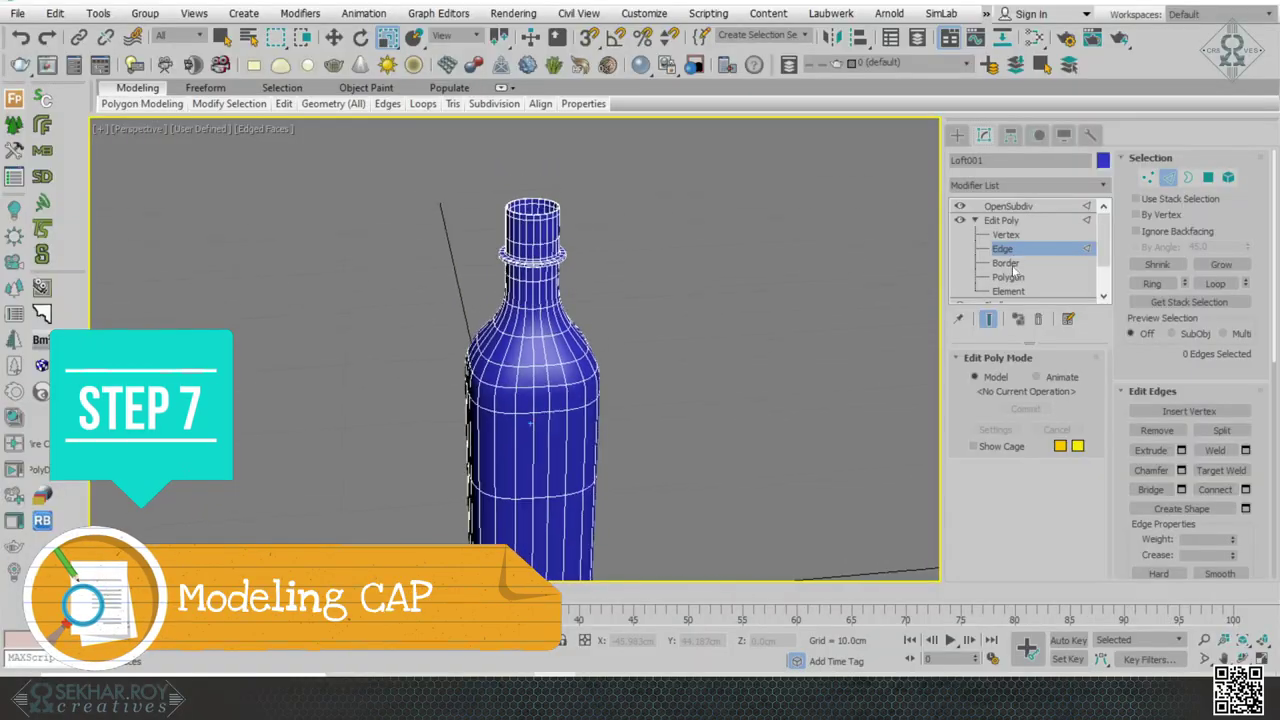
{"action": "middle_click_drag", "start_coordinate": [783, 291], "coordinate": [783, 291], "text": "alt"}
{"action": "key", "text": "2"}
{"action": "left_click", "coordinate": [783, 291]}
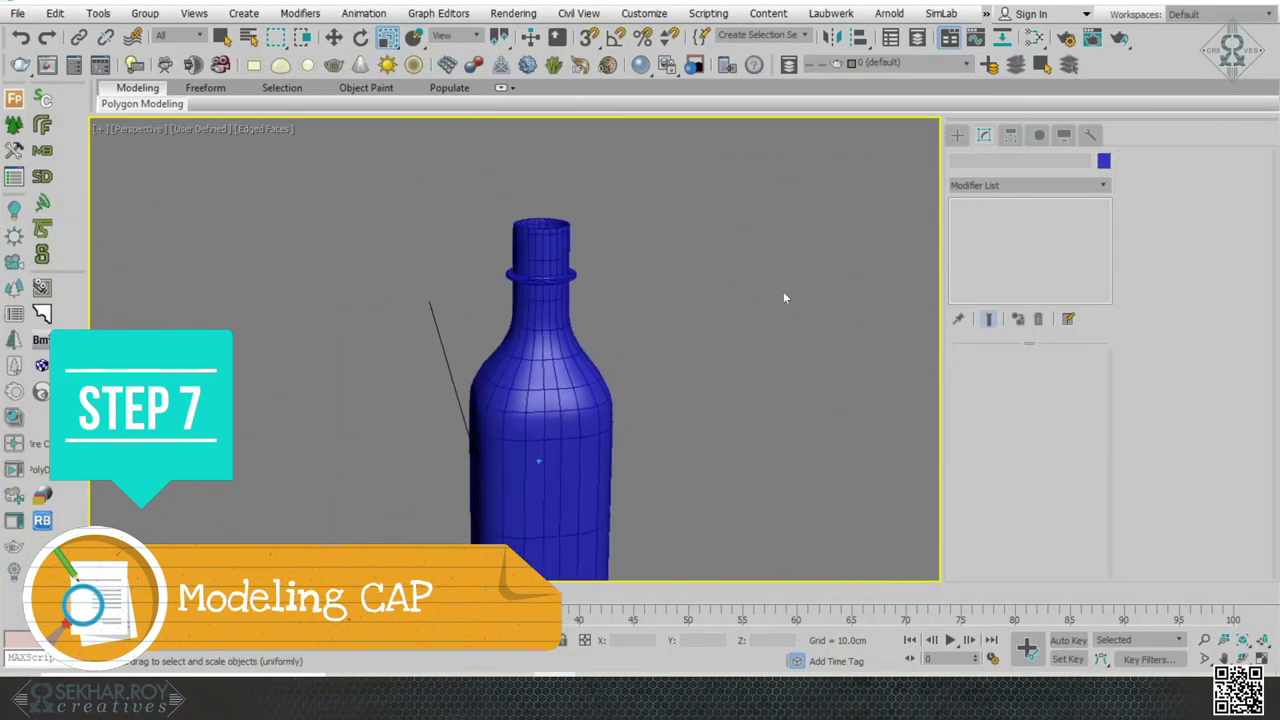
- Select the bottle cap object above the neck and activate the Move tool
{"action": "scroll", "coordinate": [730, 384], "scroll_direction": "up", "scroll_amount": 5}
{"action": "middle_click_drag", "start_coordinate": [730, 384], "coordinate": [731, 383], "text": "alt"}
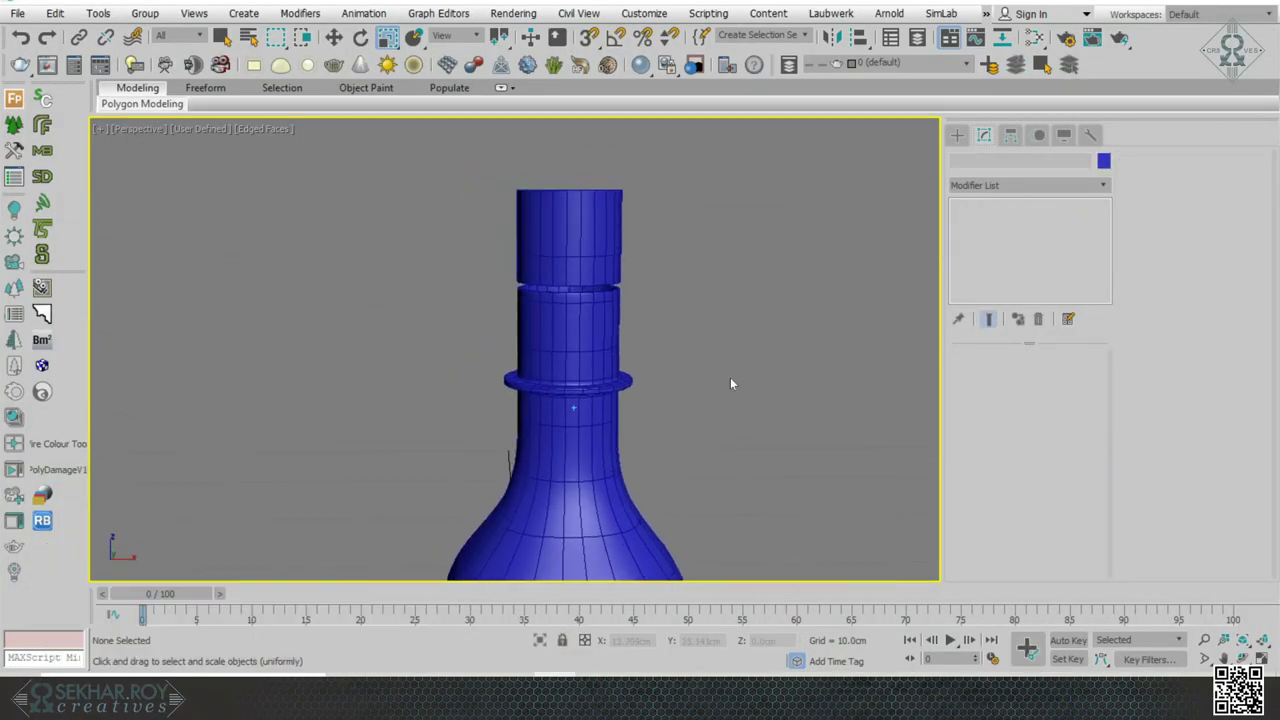
{"action": "scroll", "coordinate": [731, 383], "scroll_direction": "up", "scroll_amount": 3}
{"action": "left_click", "coordinate": [699, 204]}
{"action": "middle_click_drag", "start_coordinate": [764, 291], "coordinate": [789, 277], "text": "alt"}
{"action": "right_click", "coordinate": [643, 300]}
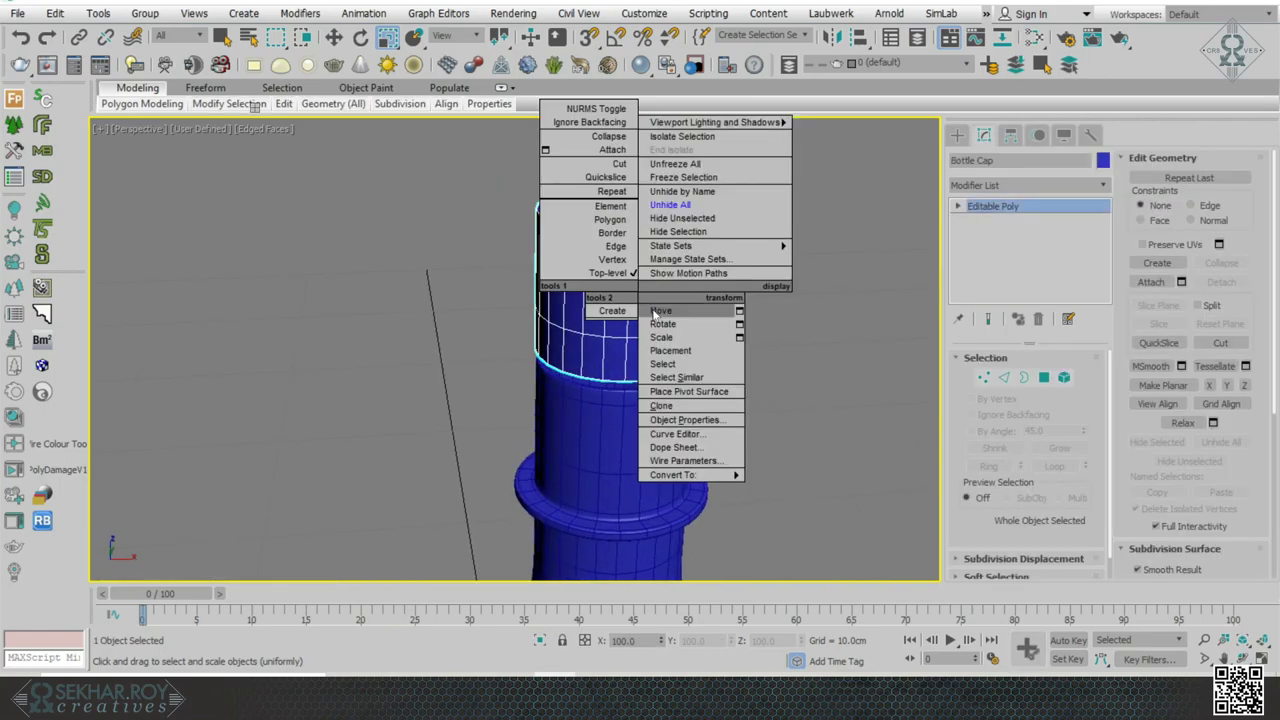
{"action": "left_click", "coordinate": [660, 311]}
{"action": "scroll", "coordinate": [635, 284], "scroll_direction": "down", "scroll_amount": 1}
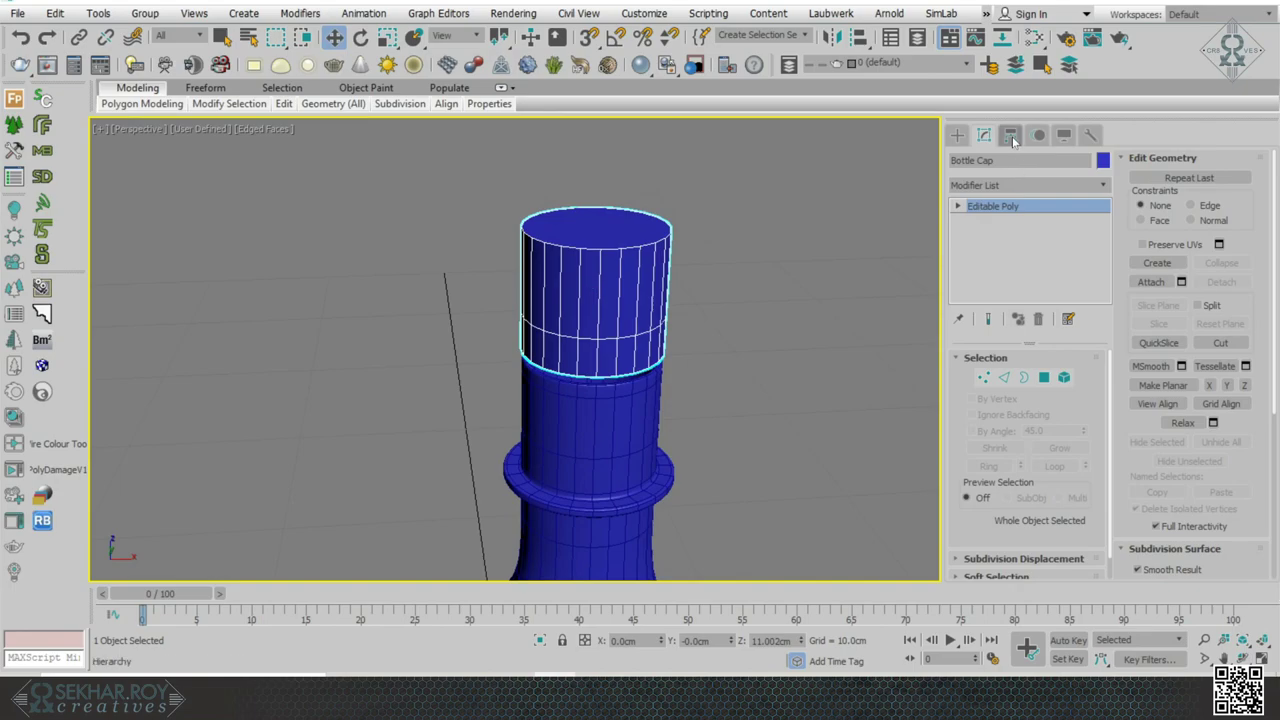
- Center the bottle cap's pivot on the cap itself with Affect Pivot Only, and end pivot editing
{"action": "middle_click_drag", "start_coordinate": [560, 315], "coordinate": [508, 303], "text": "alt"}
{"action": "scroll", "coordinate": [508, 303], "scroll_direction": "down", "scroll_amount": 3}
{"action": "scroll", "coordinate": [523, 369], "scroll_direction": "down", "scroll_amount": 1}
{"action": "scroll", "coordinate": [523, 369], "scroll_direction": "down", "scroll_amount": 3}
{"action": "middle_click_drag", "start_coordinate": [523, 369], "coordinate": [523, 240]}
{"action": "middle_click_drag", "start_coordinate": [585, 420], "coordinate": [517, 421], "text": "alt"}
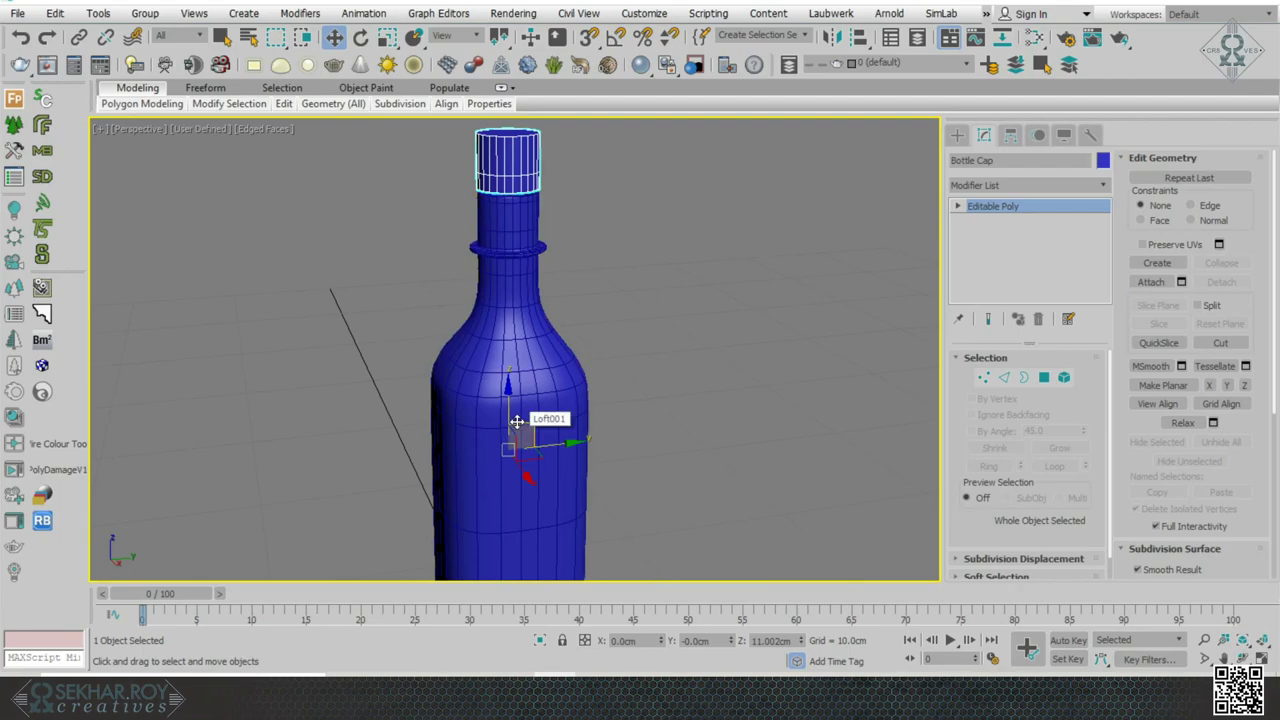
{"action": "left_click", "coordinate": [1010, 135]}
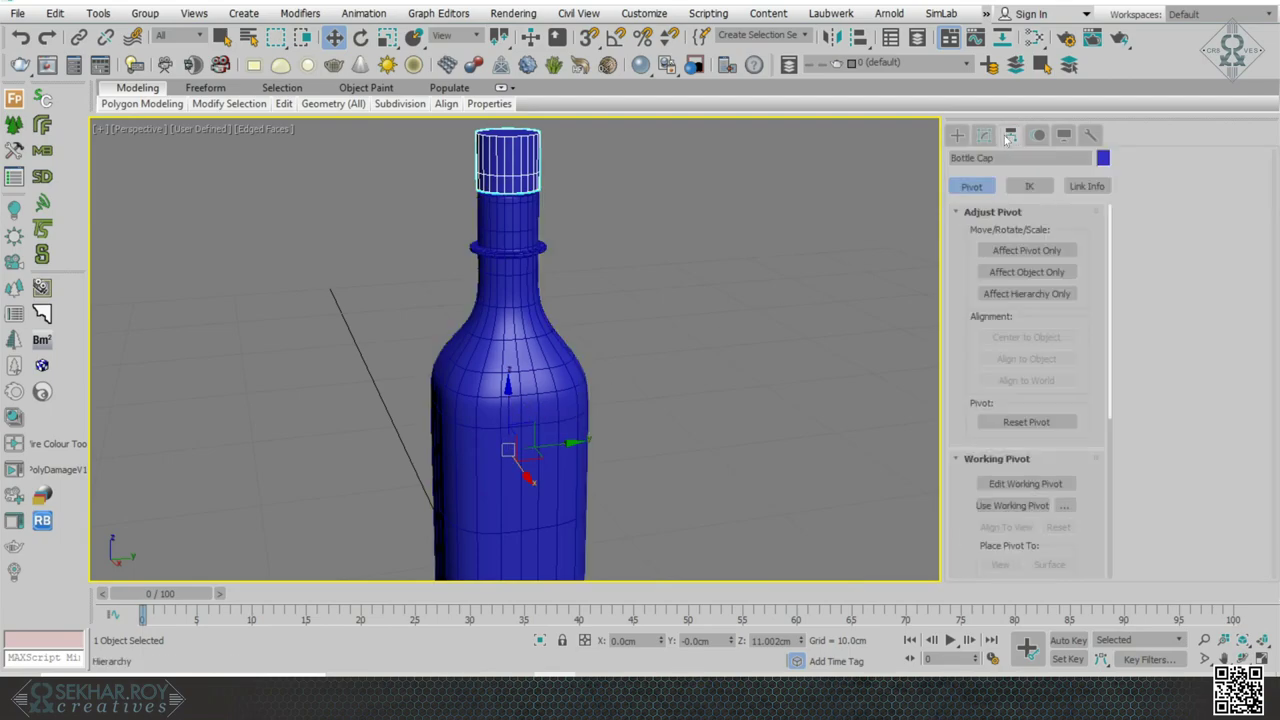
{"action": "left_click", "coordinate": [998, 250]}
{"action": "left_click", "coordinate": [1000, 338]}
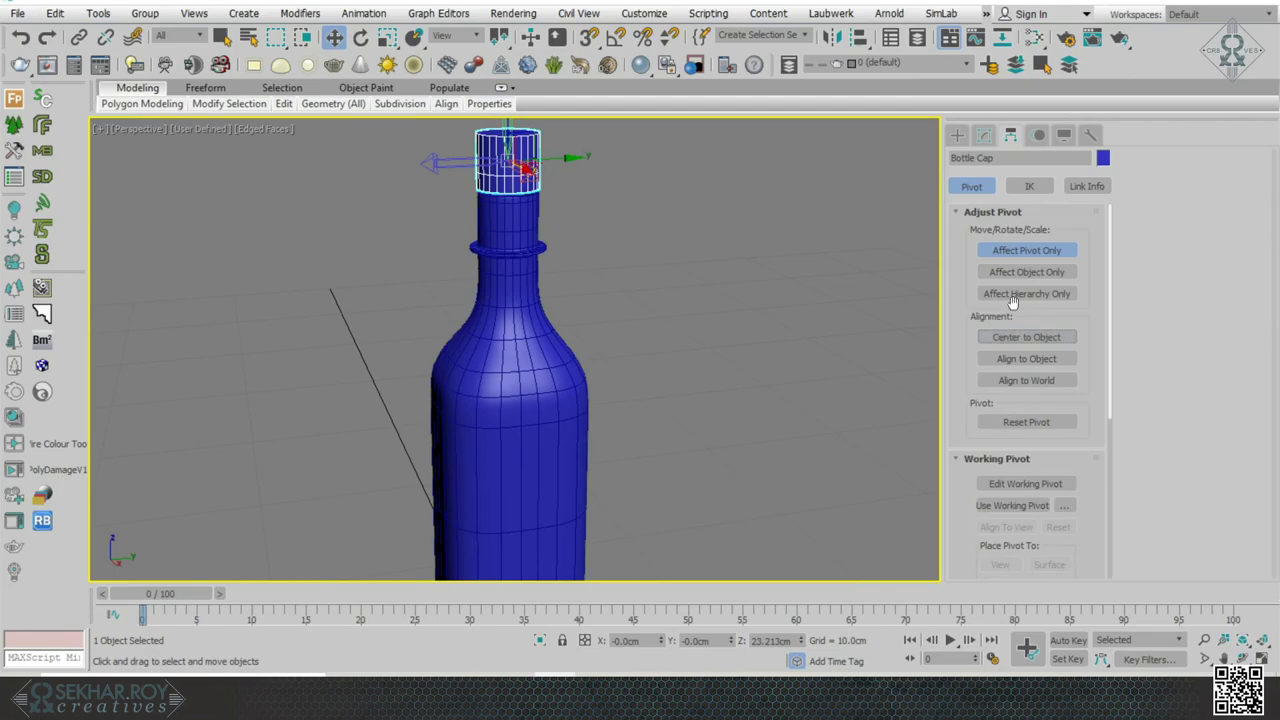
{"action": "left_click", "coordinate": [1000, 250]}
- Move the cap down the neck to a Z position of about 21.05 cm, just above the neck ring
{"action": "scroll", "coordinate": [749, 357], "scroll_direction": "up", "scroll_amount": 3}
{"action": "scroll", "coordinate": [573, 197], "scroll_direction": "up", "scroll_amount": 4}
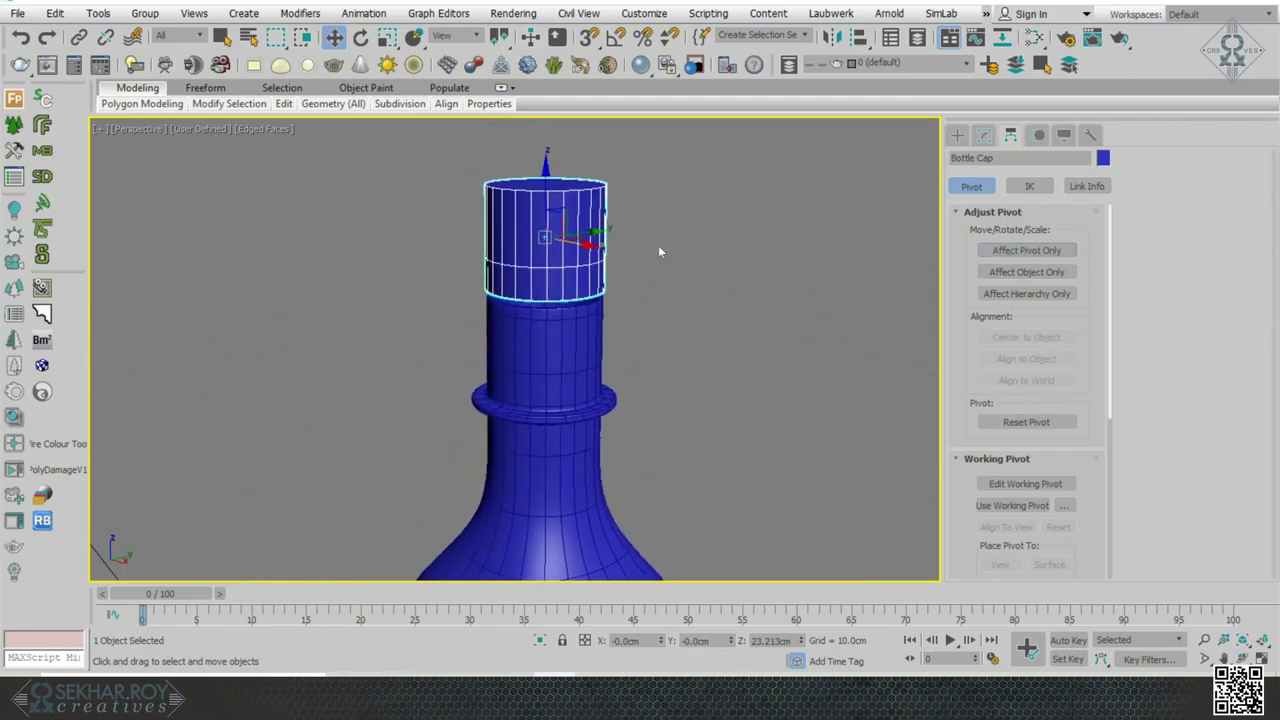
{"action": "left_click_drag", "start_coordinate": [565, 198], "coordinate": [575, 356]}
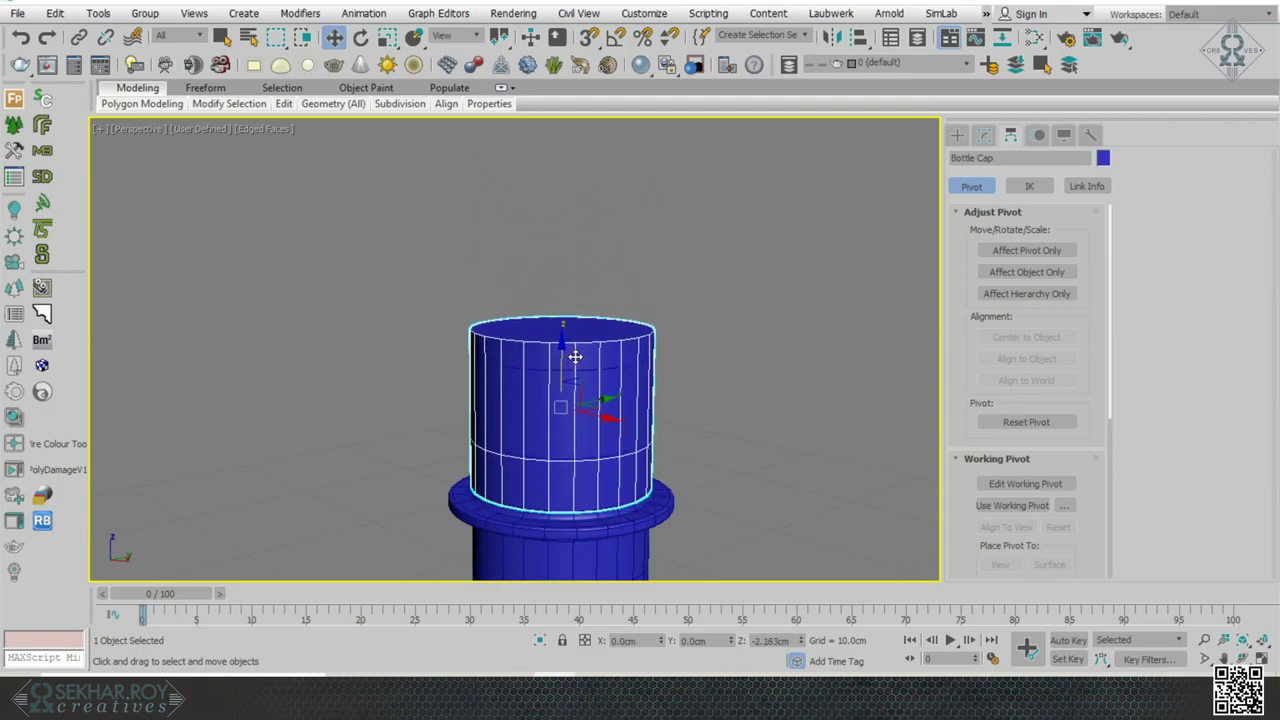
{"action": "scroll", "coordinate": [684, 405], "scroll_direction": "up", "scroll_amount": 5}
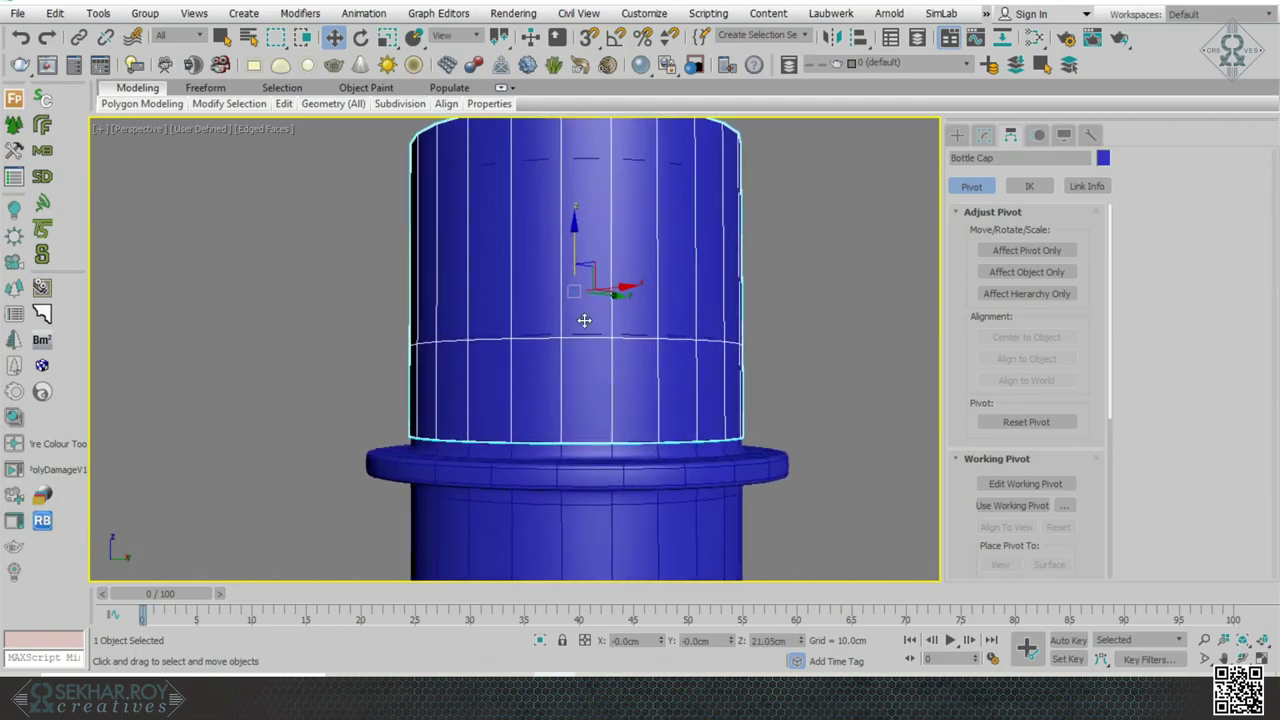
{"action": "scroll", "coordinate": [557, 366], "scroll_direction": "down", "scroll_amount": 3}
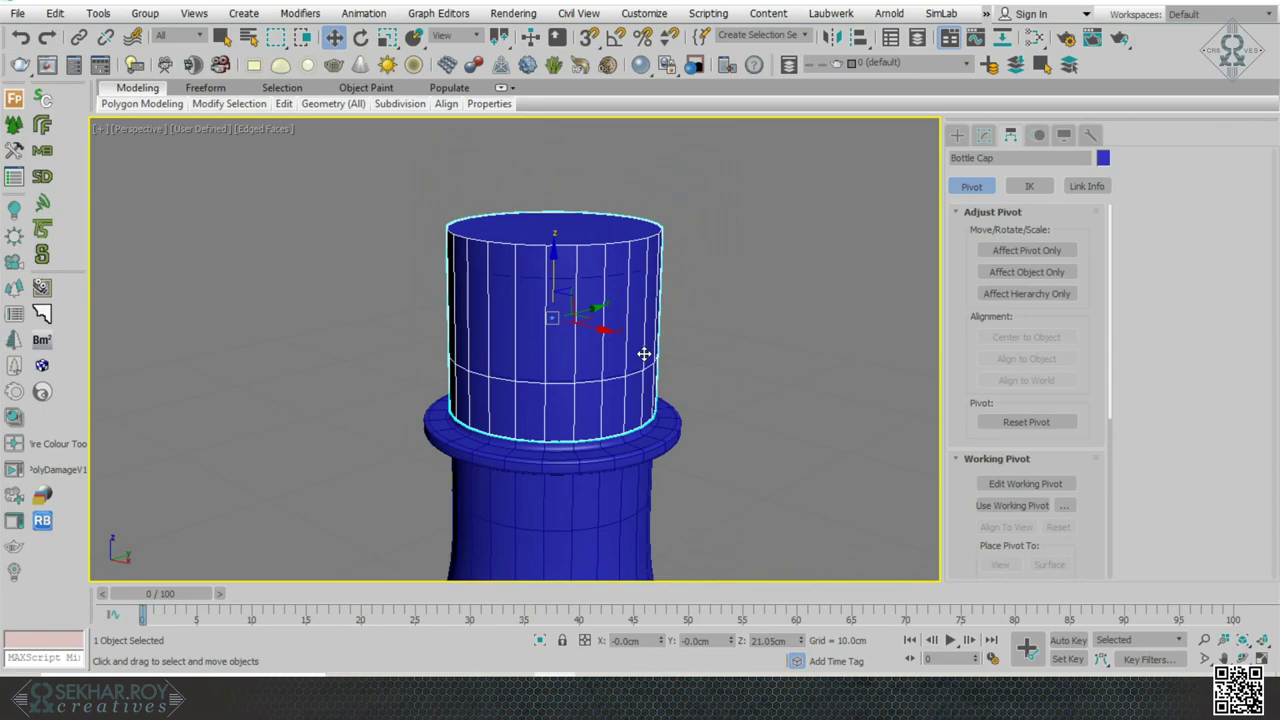
{"action": "middle_click_drag", "start_coordinate": [644, 354], "coordinate": [654, 388], "text": "alt"}
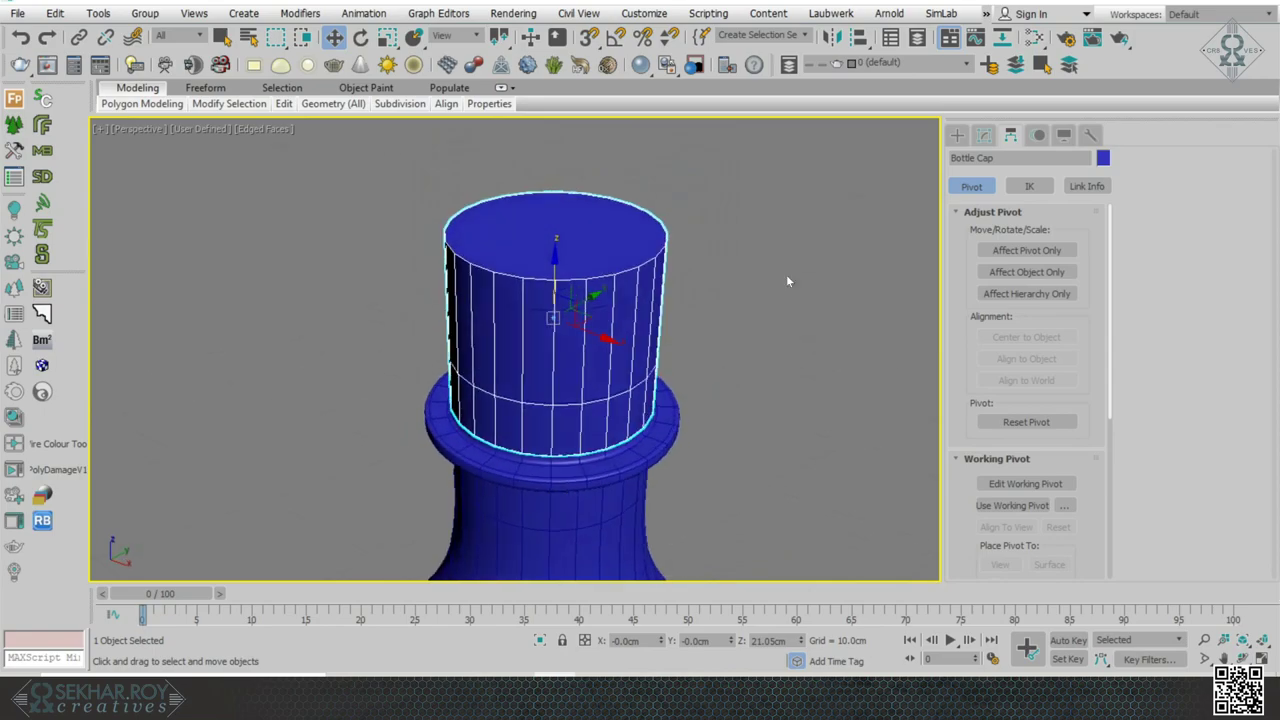
- Enter the cap's polygon level in the Editable Poly and select all of its polygons
{"action": "left_click", "coordinate": [979, 141]}
{"action": "left_click", "coordinate": [957, 206]}
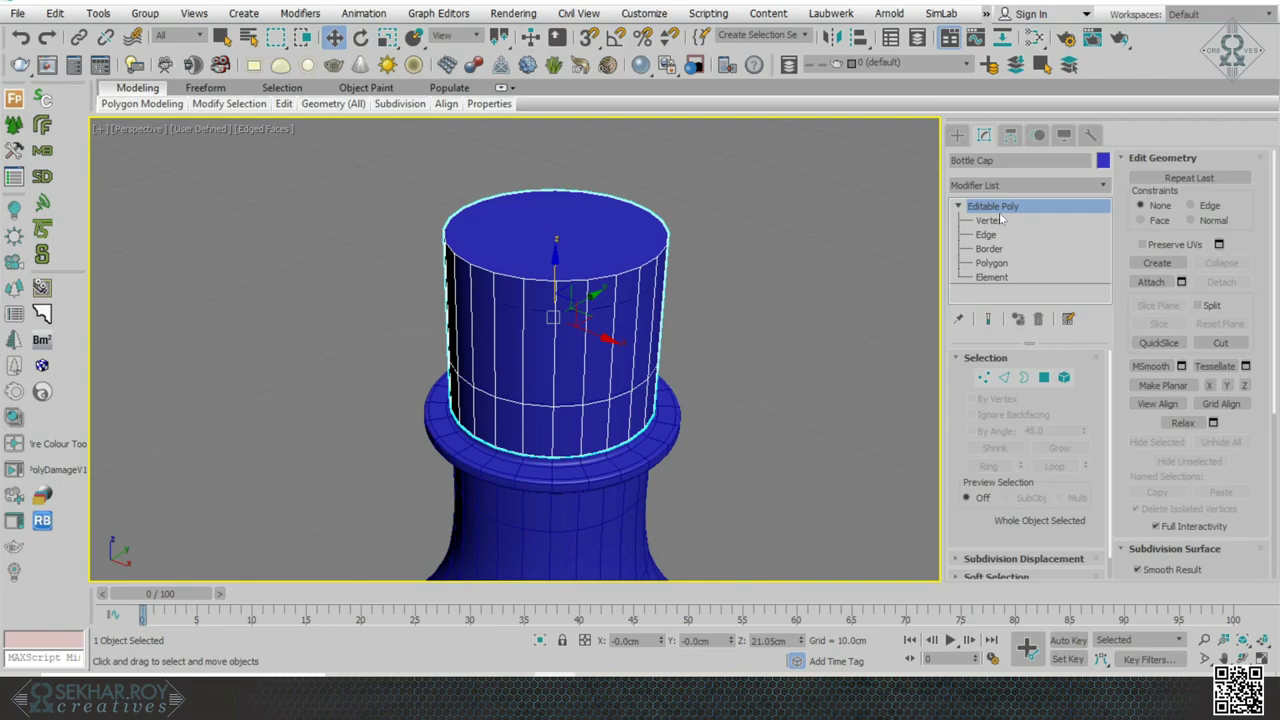
{"action": "left_click", "coordinate": [988, 265]}
{"action": "left_click_drag", "start_coordinate": [358, 152], "coordinate": [776, 525]}
{"action": "middle_click_drag", "start_coordinate": [843, 558], "coordinate": [840, 546], "text": "alt"}
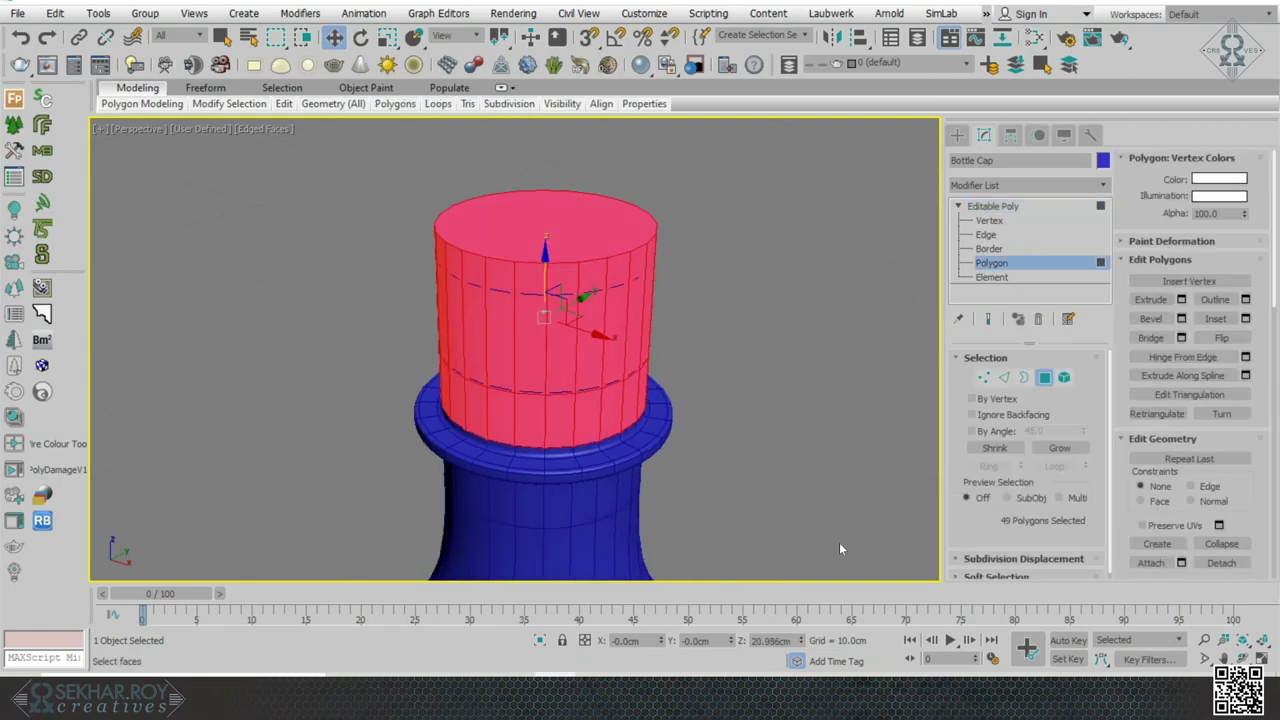
- Extrude all of the bottle cap's polygons outward by 0.163 cm to thicken the cap
{"action": "scroll", "coordinate": [839, 542], "scroll_direction": "up", "scroll_amount": 5}
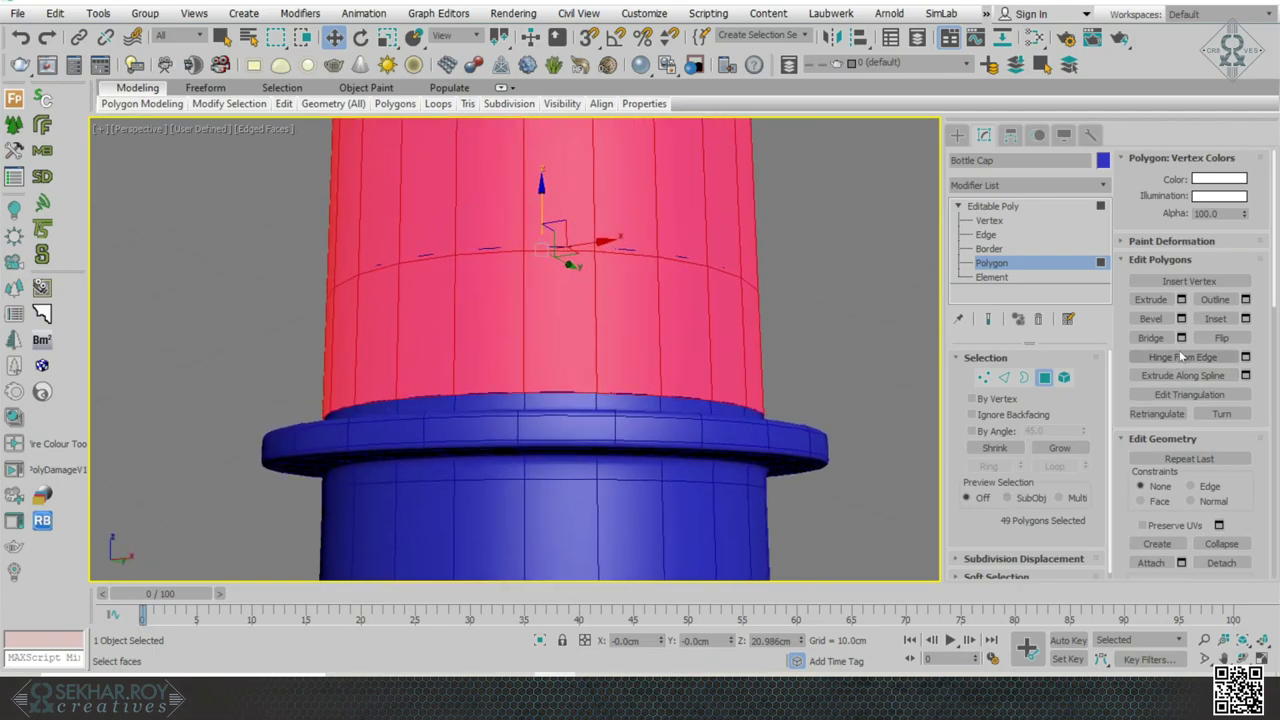
{"action": "left_click", "coordinate": [1181, 299]}
{"action": "scroll", "coordinate": [709, 414], "scroll_direction": "down", "scroll_amount": 4}
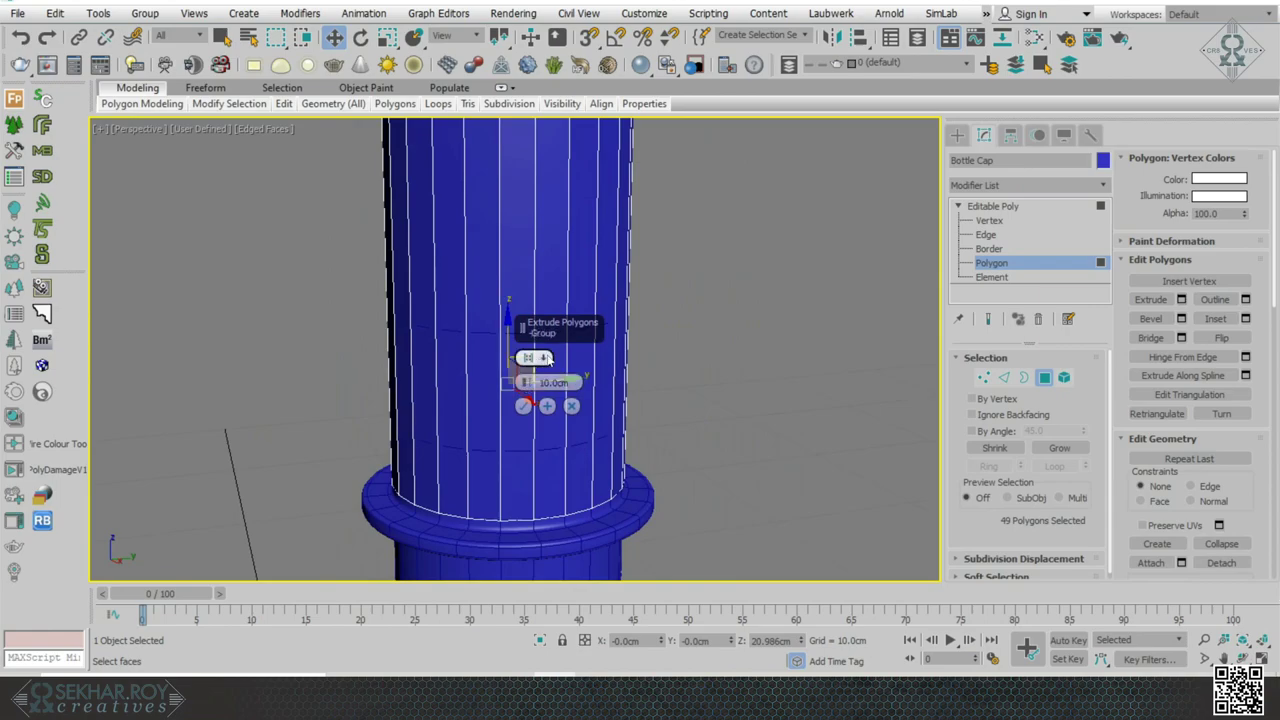
{"action": "left_click", "coordinate": [533, 357]}
{"action": "left_click", "coordinate": [580, 391]}
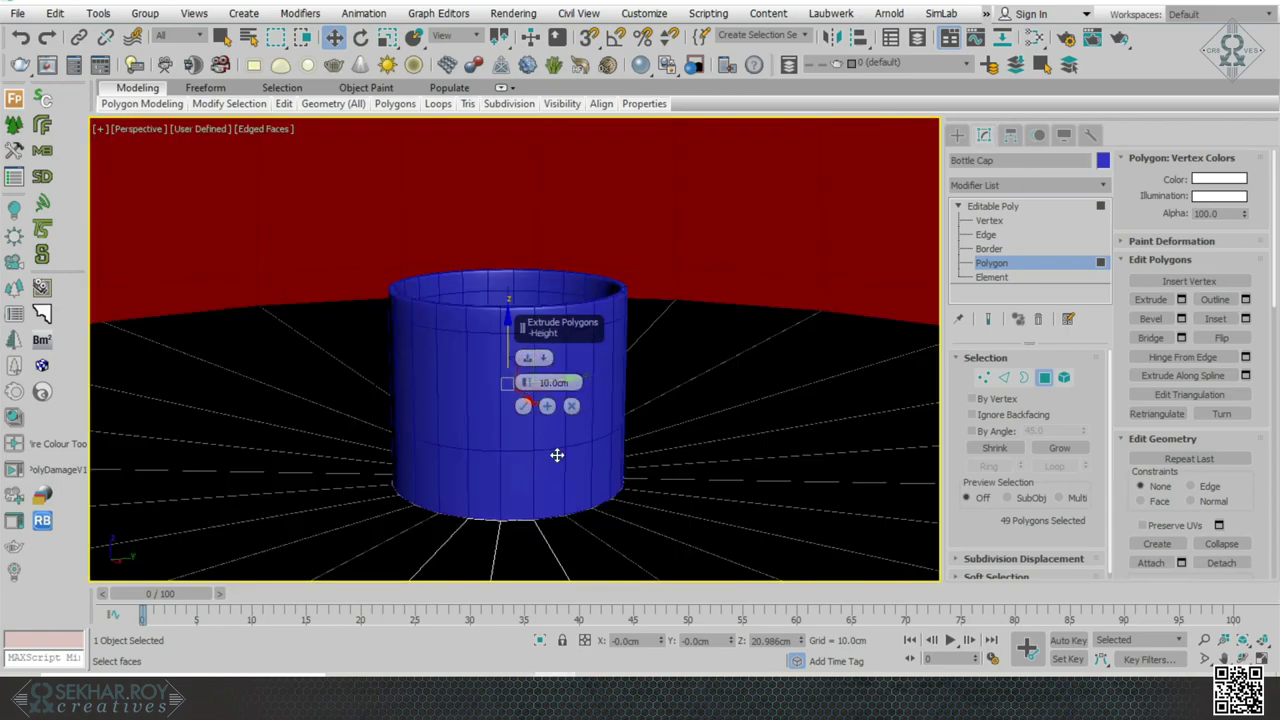
{"action": "right_click", "coordinate": [527, 386]}
{"action": "left_click_drag", "start_coordinate": [527, 388], "coordinate": [526, 381]}
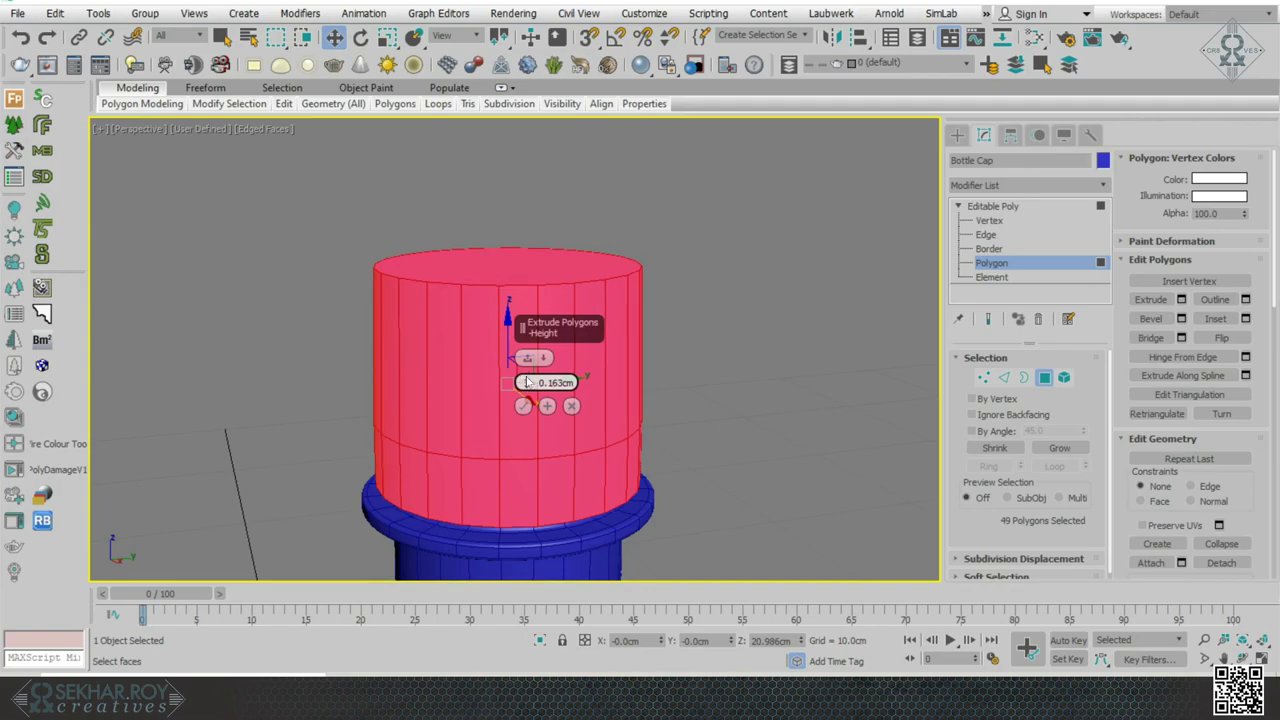
{"action": "left_click", "coordinate": [524, 406]}
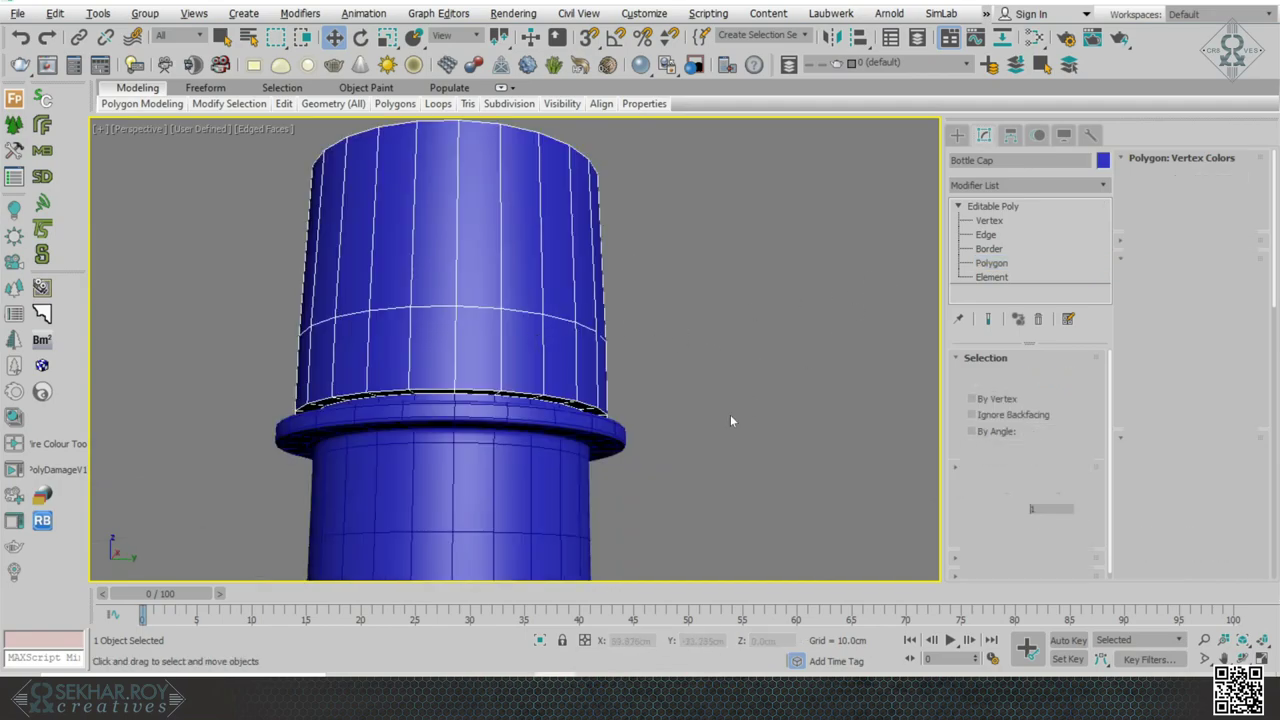
- Isolate the cap, examine its shape and open underside against the bottle reference photo in the image viewer, and end isolation
{"action": "key", "text": "alt+q"}
{"action": "middle_click_drag", "start_coordinate": [742, 441], "coordinate": [480, 515], "text": "alt"}
{"action": "middle_click_drag", "start_coordinate": [318, 480], "coordinate": [593, 583], "text": "alt"}
{"action": "scroll", "coordinate": [644, 361], "scroll_direction": "up", "scroll_amount": 5}
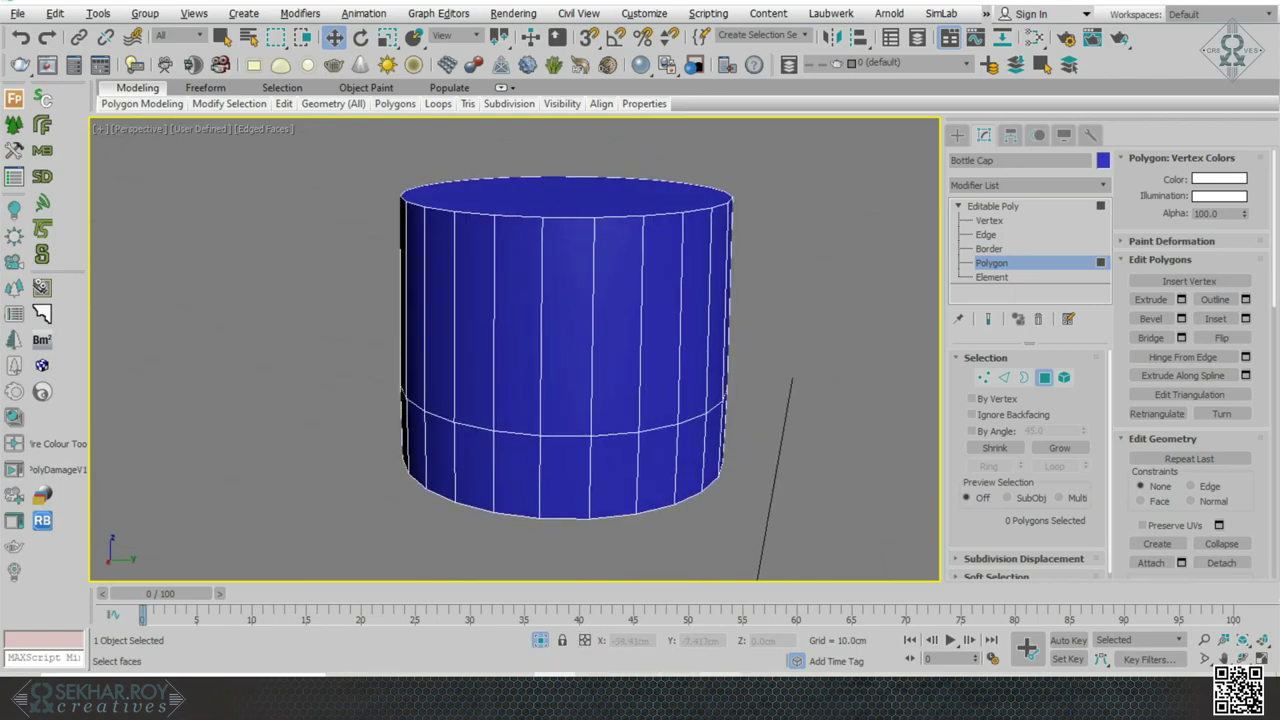
{"action": "left_click", "coordinate": [555, 688]}
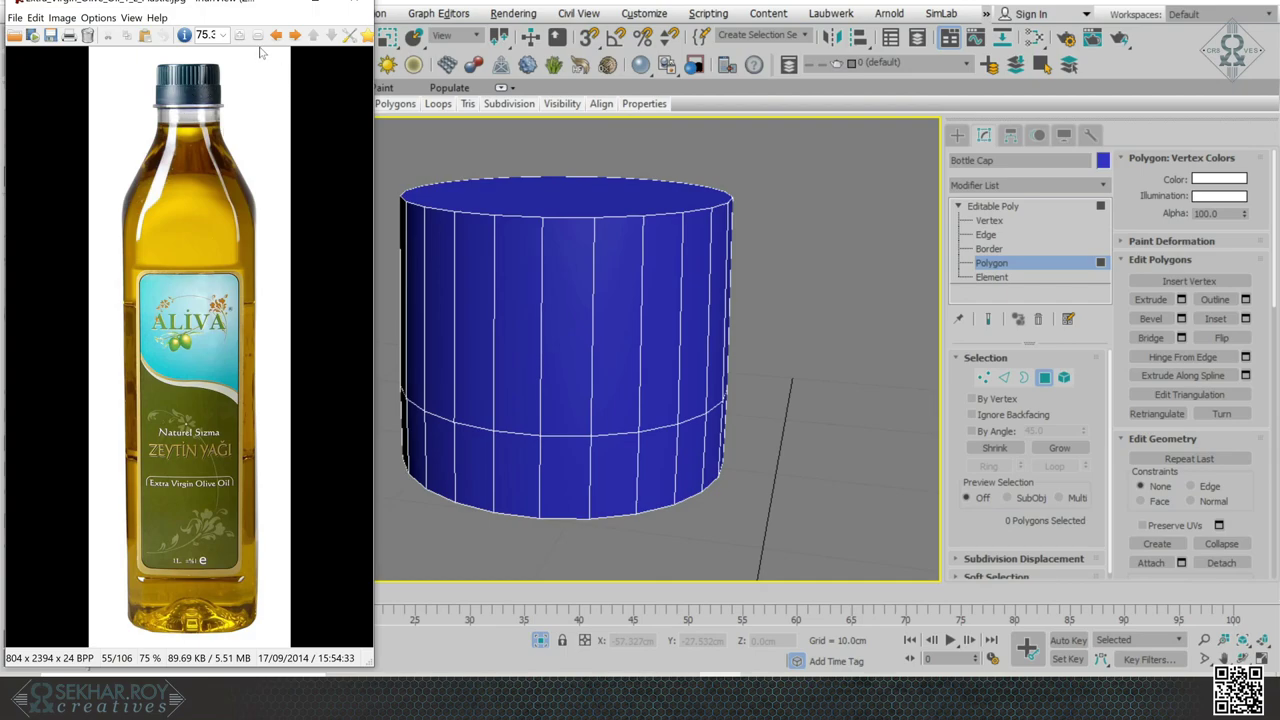
{"action": "left_click", "coordinate": [271, 4]}
{"action": "middle_click_drag", "start_coordinate": [763, 380], "coordinate": [633, 359], "text": "alt"}
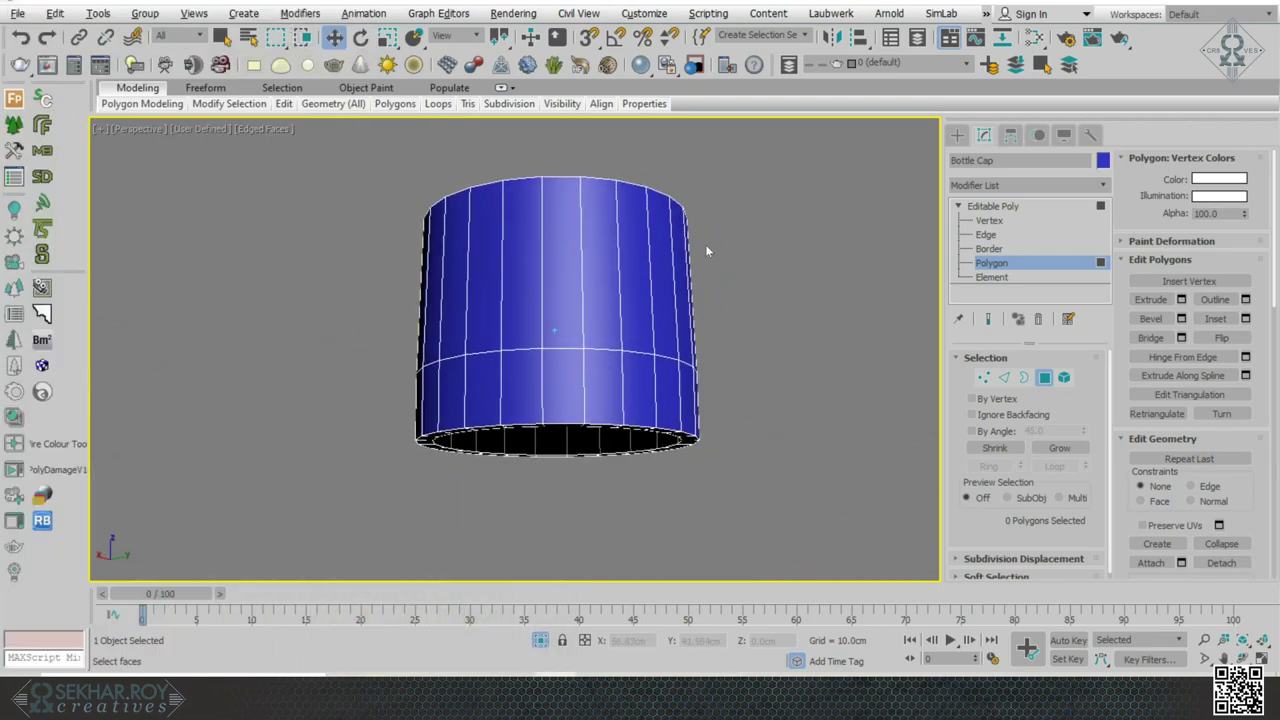
{"action": "middle_click_drag", "start_coordinate": [855, 286], "coordinate": [783, 432], "text": "alt"}
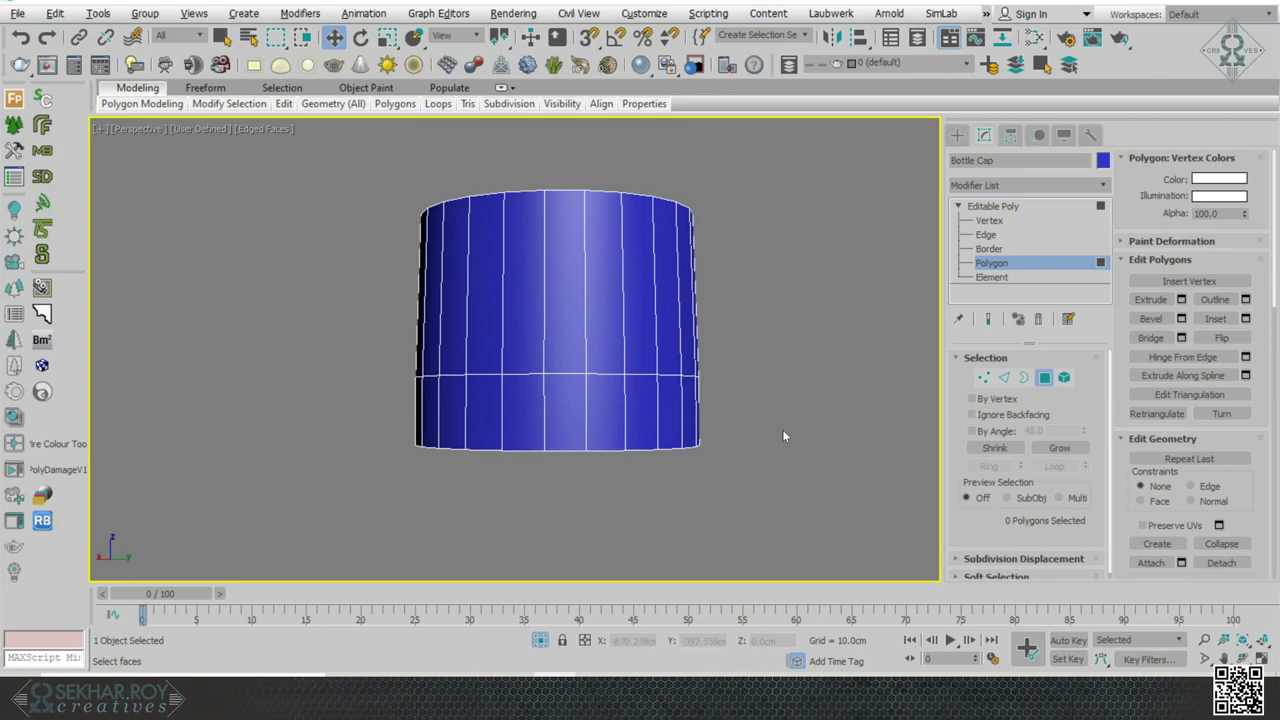
{"action": "left_click", "coordinate": [539, 641]}
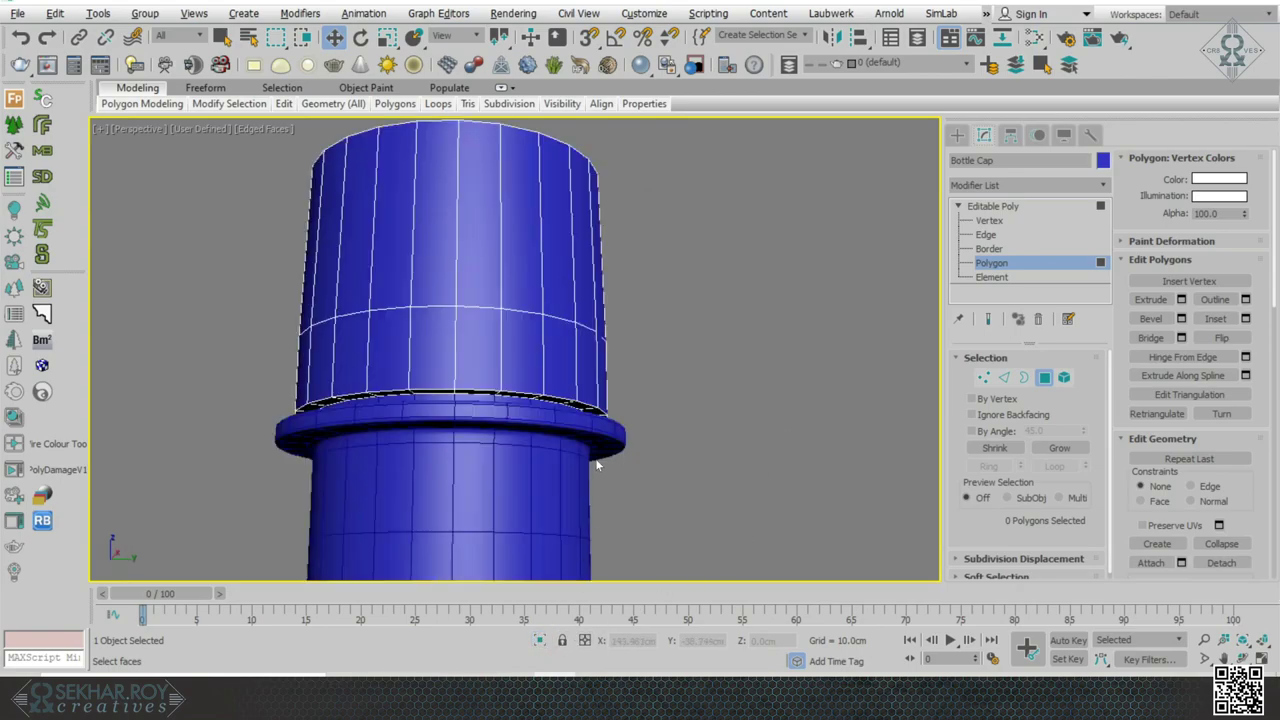
- Select the ring of vertices at the cap's top and scale them up slightly so the cap widens toward the top
{"action": "middle_click_drag", "start_coordinate": [597, 464], "coordinate": [594, 471], "text": "alt"}
{"action": "scroll", "coordinate": [549, 382], "scroll_direction": "down", "scroll_amount": 3}
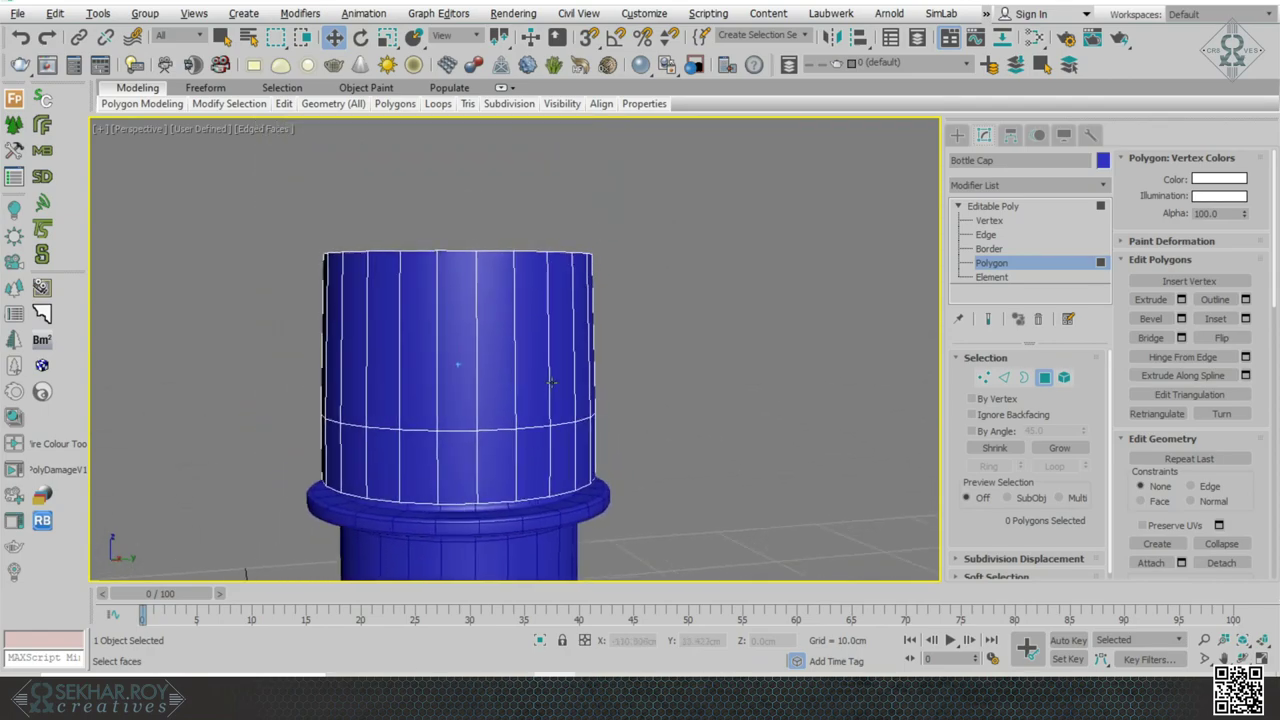
{"action": "middle_click_drag", "start_coordinate": [551, 381], "coordinate": [565, 440], "text": "alt"}
{"action": "left_click", "coordinate": [989, 220]}
{"action": "left_click_drag", "start_coordinate": [268, 173], "coordinate": [688, 374]}
{"action": "scroll", "coordinate": [688, 374], "scroll_direction": "up", "scroll_amount": 2}
{"action": "key", "text": "r"}
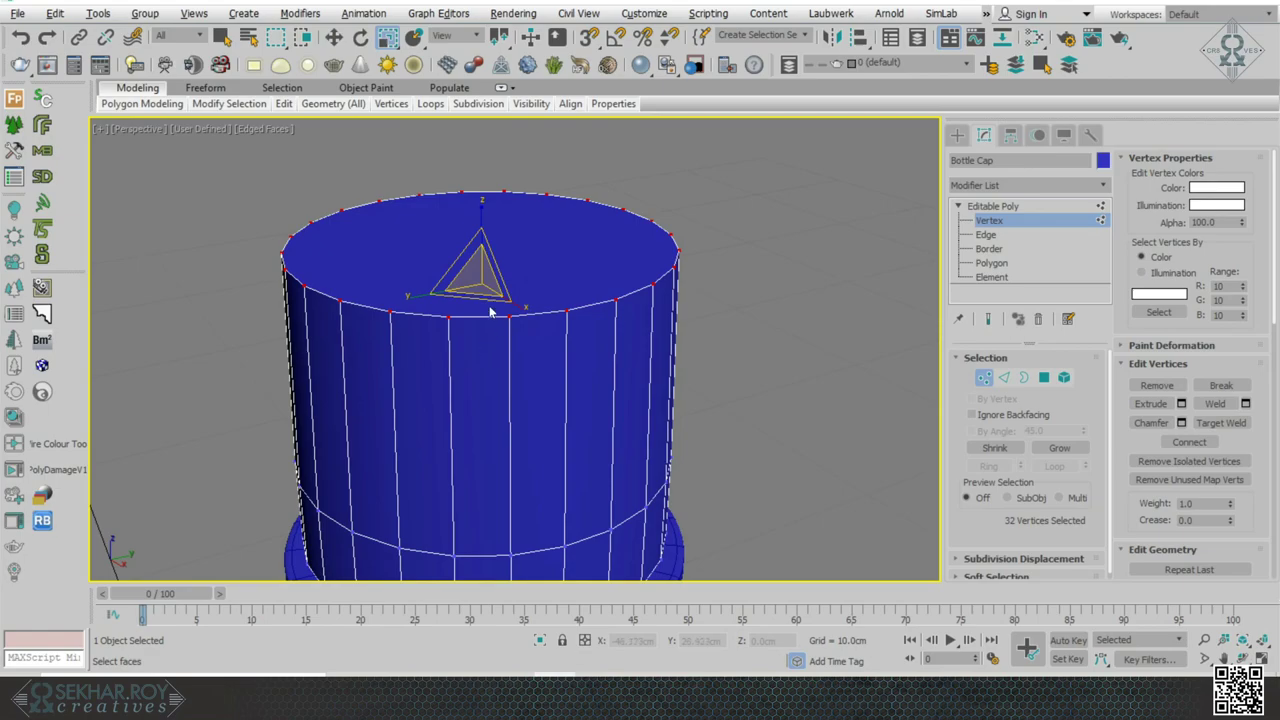
{"action": "left_click_drag", "start_coordinate": [475, 282], "coordinate": [476, 278]}
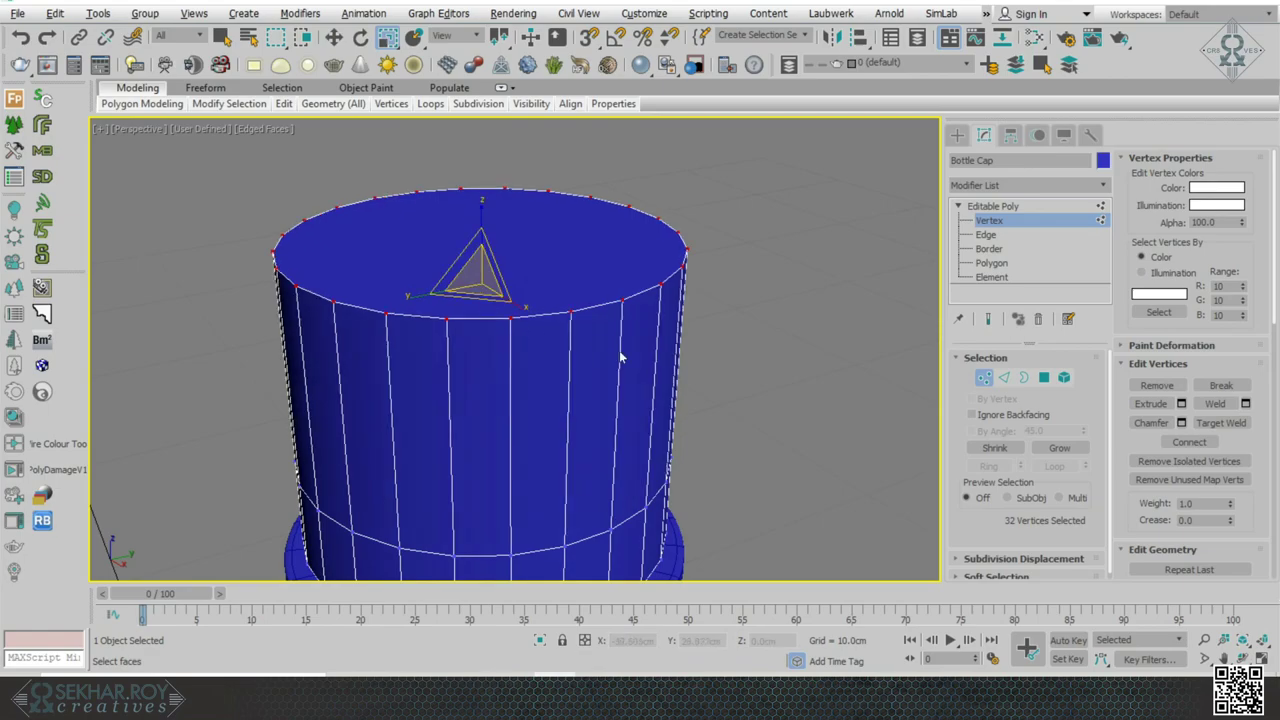
- Inset the cap's top polygon by 0.333 cm, and inset it a second time by about 0.739 cm to leave a small central disc
{"action": "scroll", "coordinate": [729, 364], "scroll_direction": "down", "scroll_amount": 2}
{"action": "middle_click_drag", "start_coordinate": [729, 368], "coordinate": [398, 394], "text": "alt"}
{"action": "scroll", "coordinate": [729, 368], "scroll_direction": "down", "scroll_amount": 1}
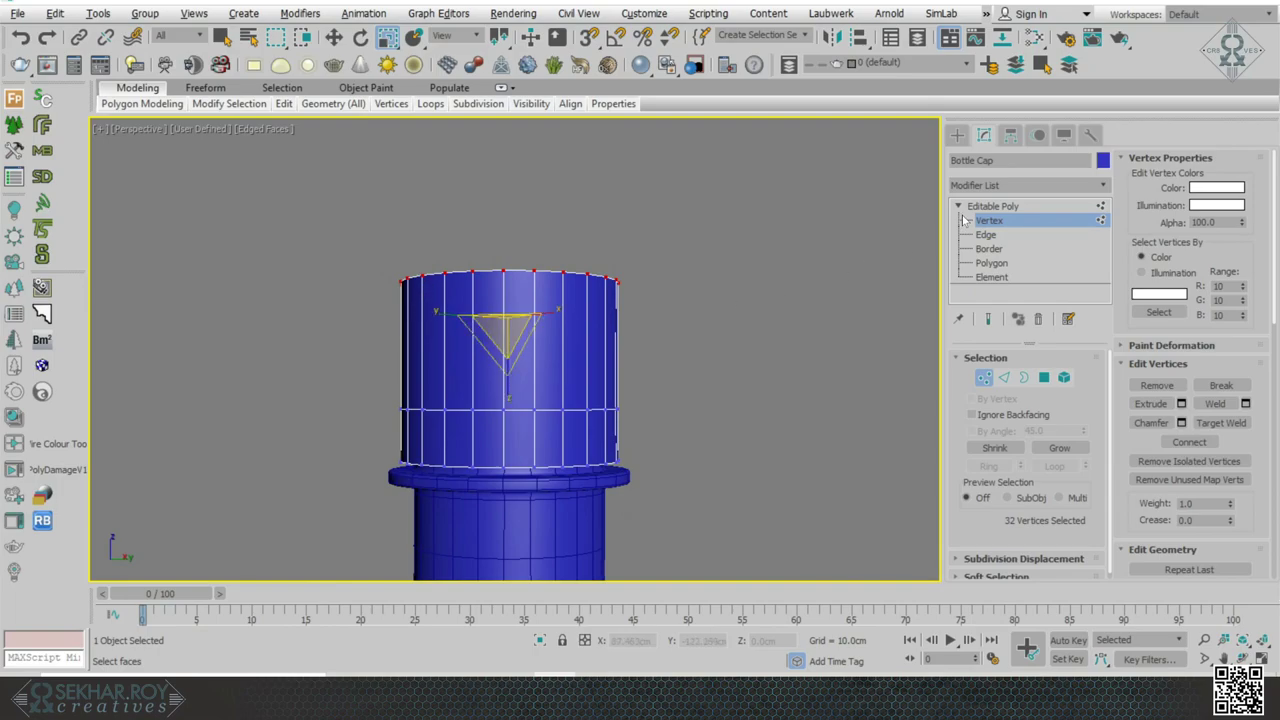
{"action": "middle_click_drag", "start_coordinate": [866, 218], "coordinate": [868, 290], "text": "alt"}
{"action": "left_click", "coordinate": [989, 252]}
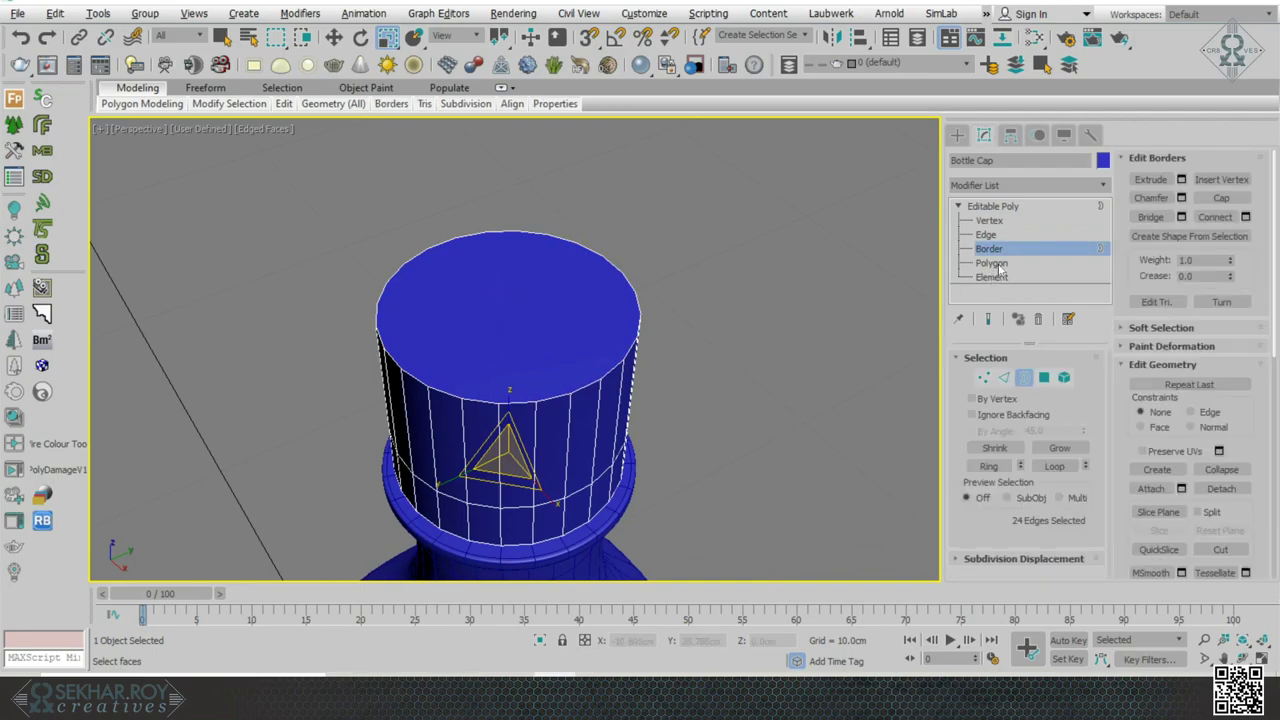
{"action": "left_click", "coordinate": [991, 262]}
{"action": "left_click", "coordinate": [480, 332]}
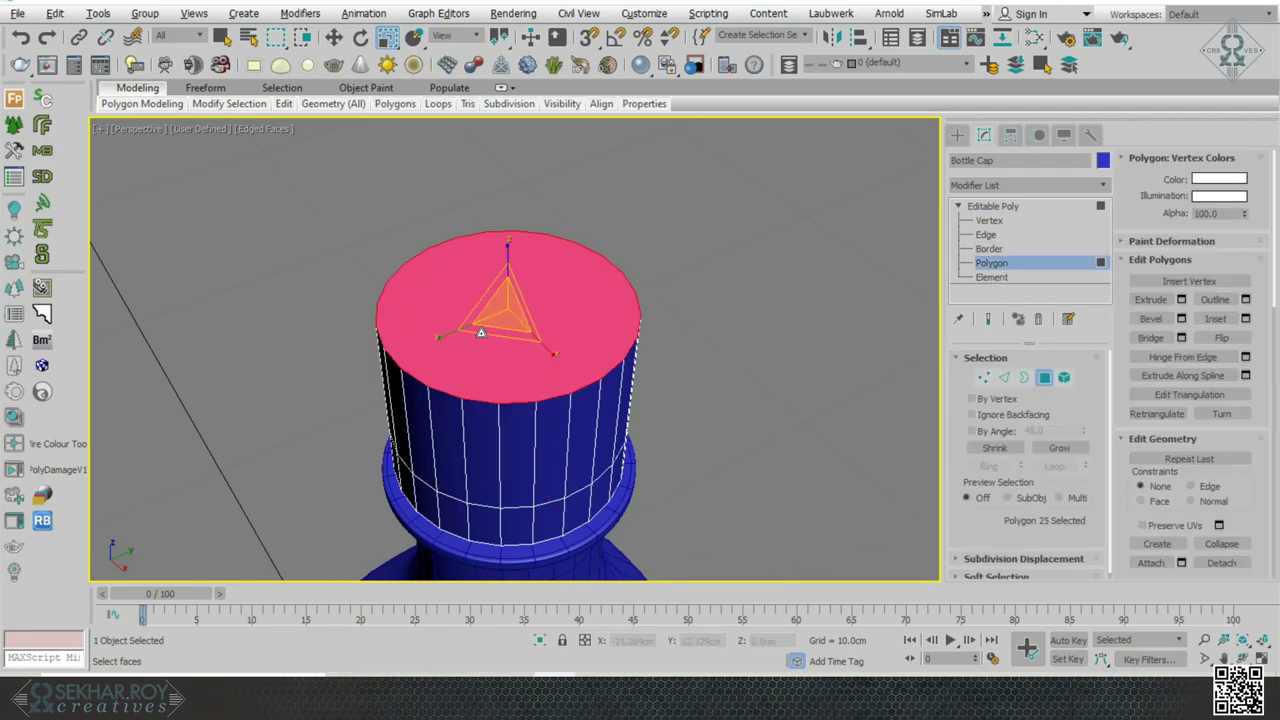
{"action": "left_click", "coordinate": [1245, 318]}
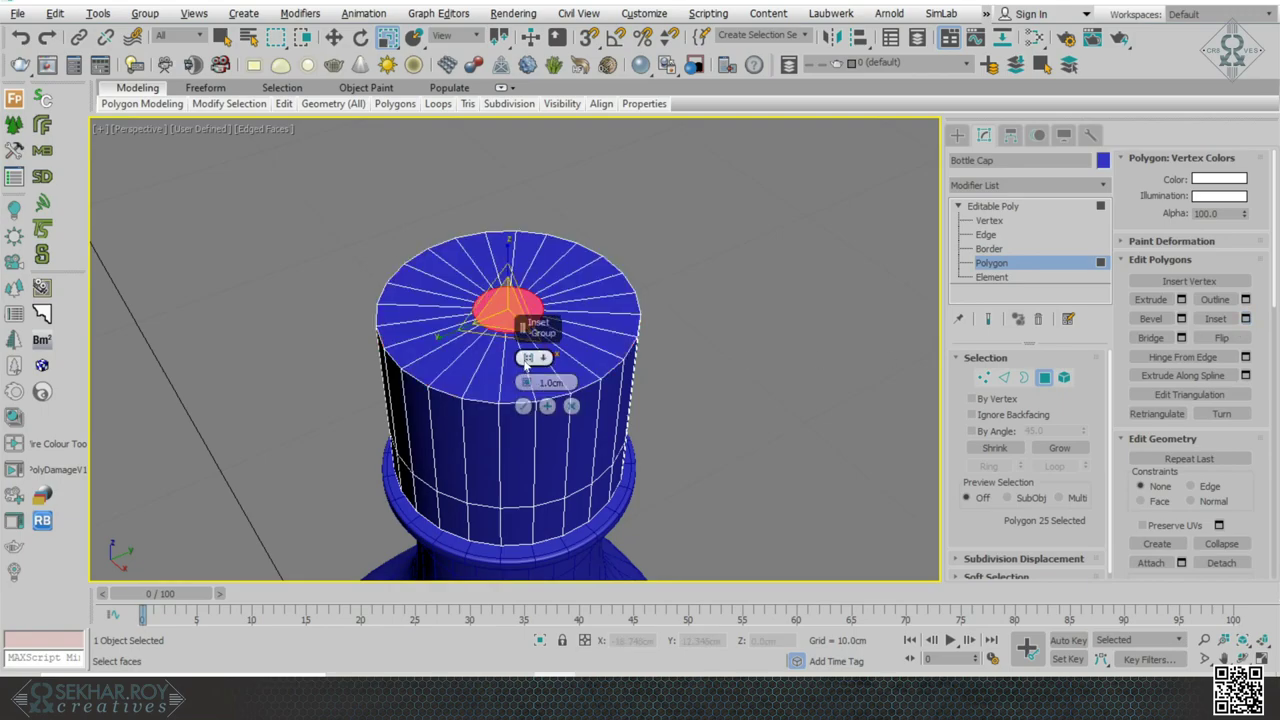
{"action": "mouse_move", "coordinate": [527, 382]}
{"action": "left_mouse_down"}
{"action": "mouse_move", "coordinate": [527, 423]}
{"action": "mouse_move", "coordinate": [528, 400]}
{"action": "left_mouse_up"}
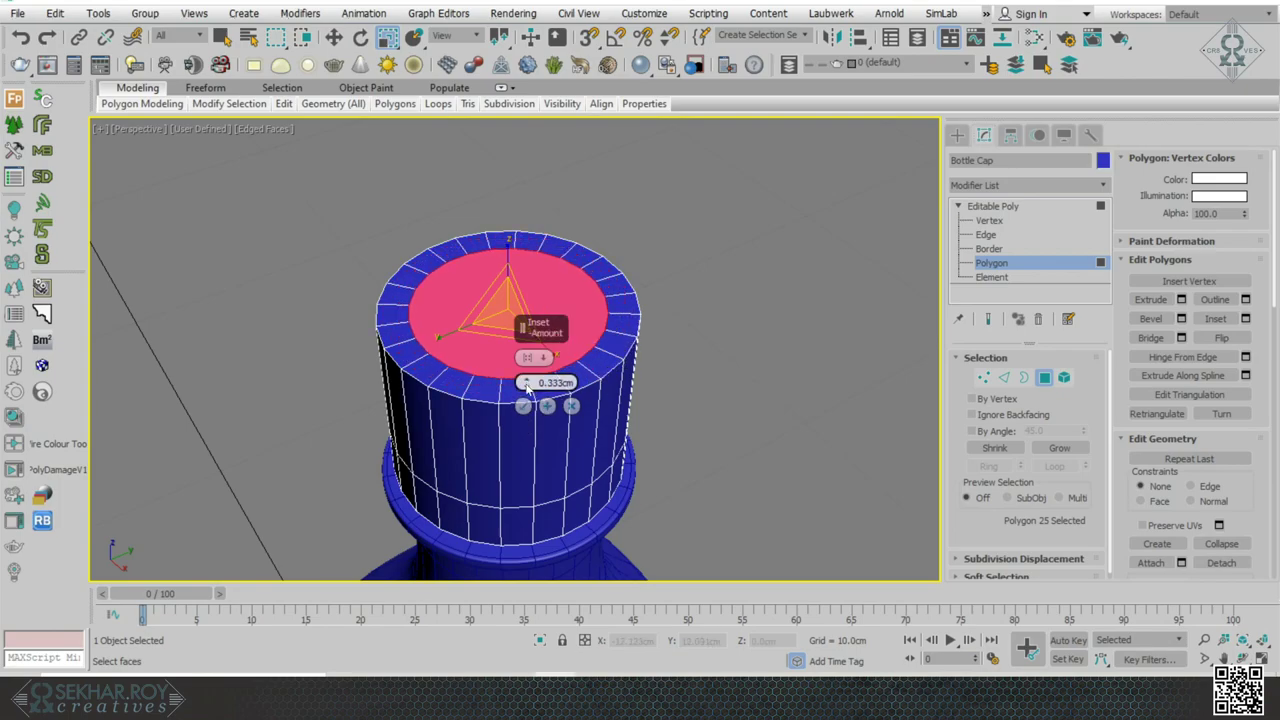
{"action": "left_click", "coordinate": [548, 407]}
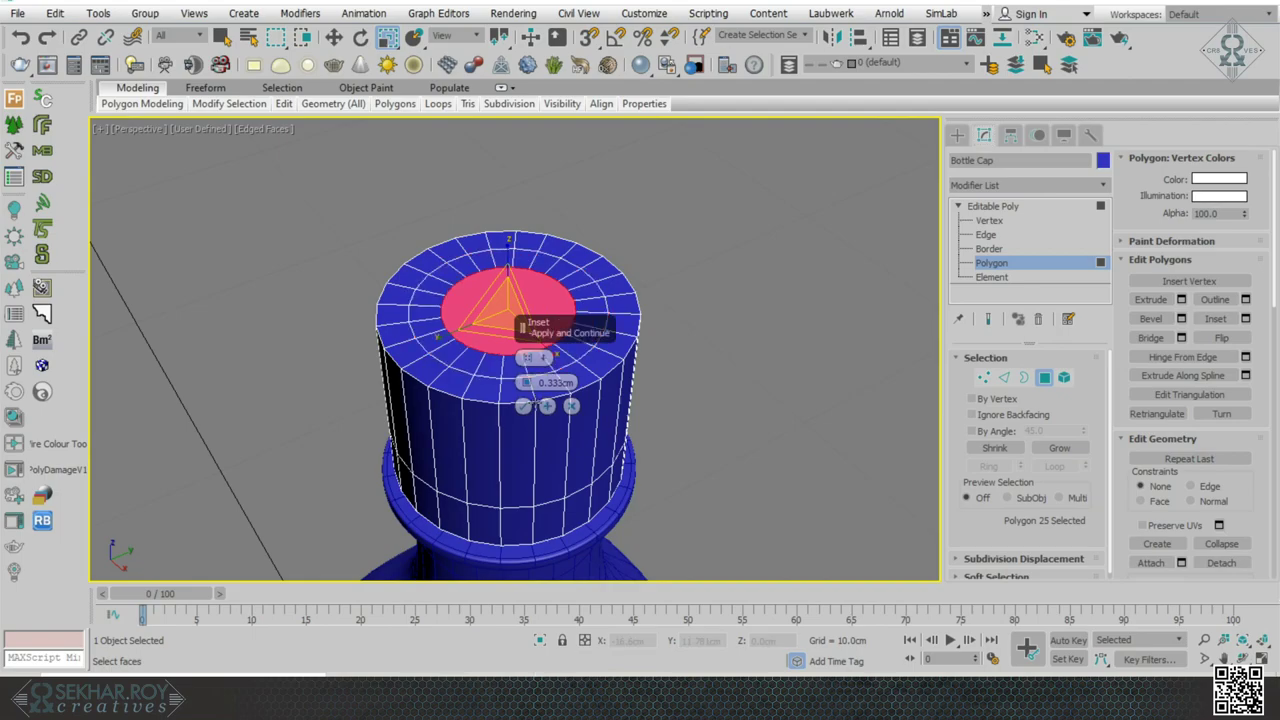
{"action": "left_click_drag", "start_coordinate": [526, 383], "coordinate": [528, 369]}
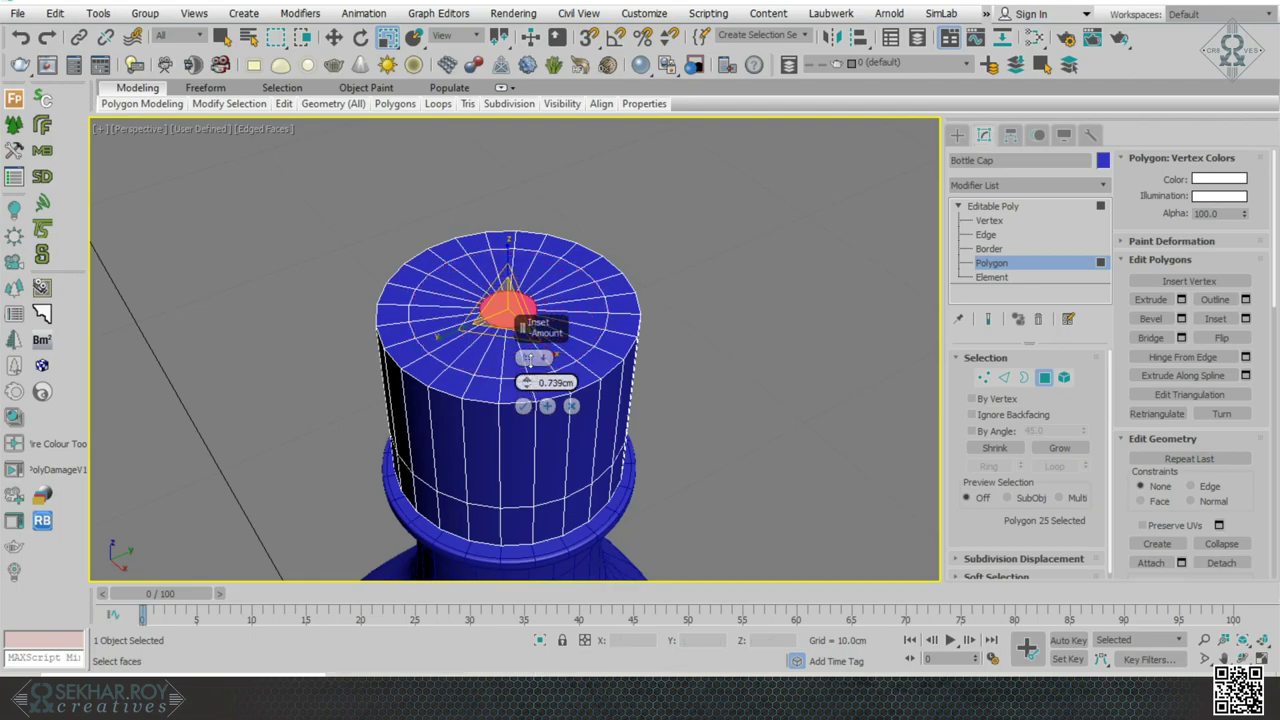
{"action": "left_click", "coordinate": [523, 406]}
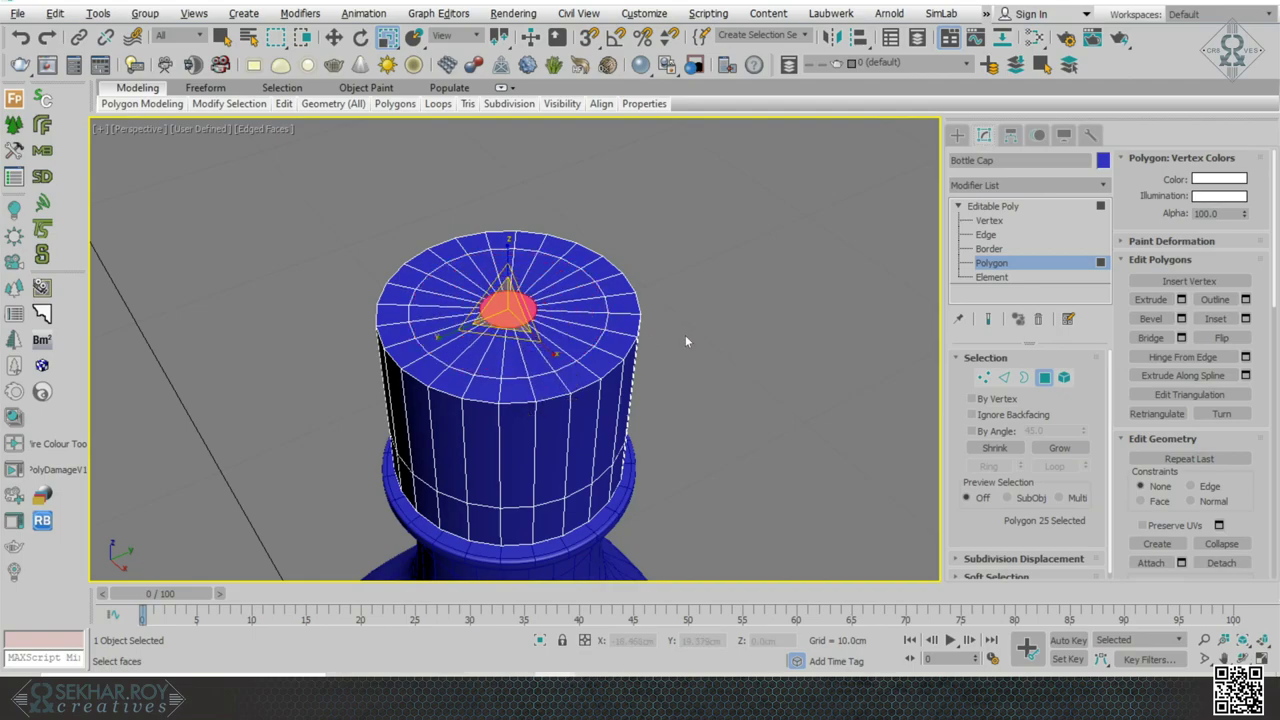
- Extrude the small central polygon on the cap's top downward to form a shallow recess, and clear the polygon selection
{"action": "scroll", "coordinate": [685, 335], "scroll_direction": "up", "scroll_amount": 3}
{"action": "scroll", "coordinate": [685, 340], "scroll_direction": "up", "scroll_amount": 3}
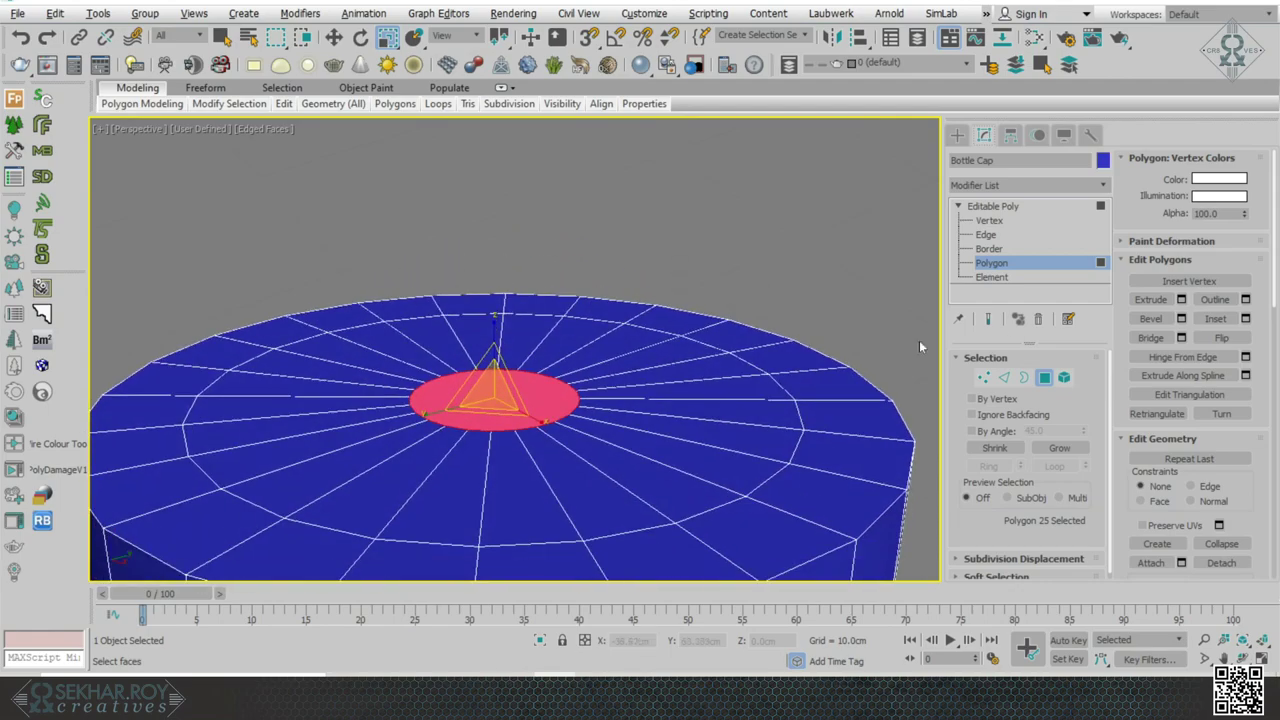
{"action": "left_click", "coordinate": [1181, 299]}
{"action": "mouse_move", "coordinate": [527, 383]}
{"action": "left_mouse_down"}
{"action": "mouse_move", "coordinate": [572, 396]}
{"action": "mouse_move", "coordinate": [526, 400]}
{"action": "left_mouse_up"}
{"action": "left_click", "coordinate": [523, 405]}
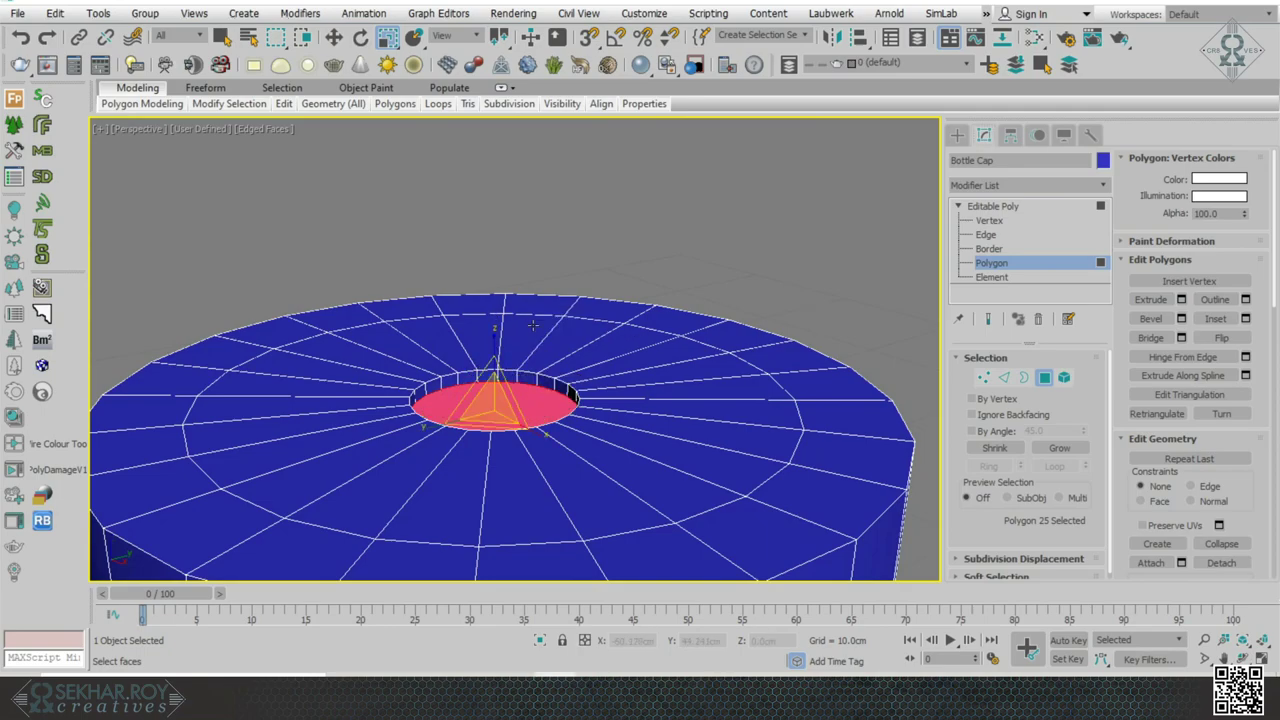
{"action": "left_click", "coordinate": [650, 287]}
{"action": "scroll", "coordinate": [670, 270], "scroll_direction": "down", "scroll_amount": 7}
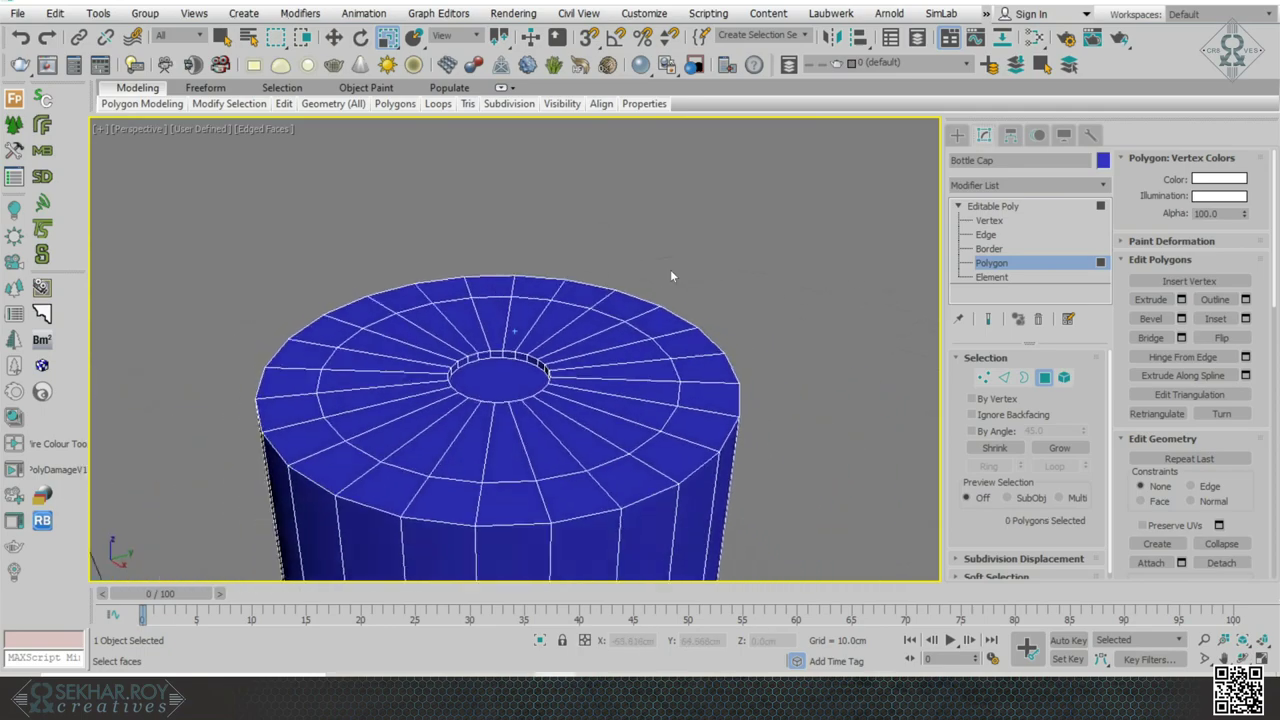
- Select the loop of edges around the cap's outer top rim
{"action": "middle_click_drag", "start_coordinate": [670, 270], "coordinate": [672, 335], "text": "alt"}
{"action": "scroll", "coordinate": [690, 289], "scroll_direction": "up", "scroll_amount": 3}
{"action": "scroll", "coordinate": [672, 335], "scroll_direction": "up", "scroll_amount": 4}
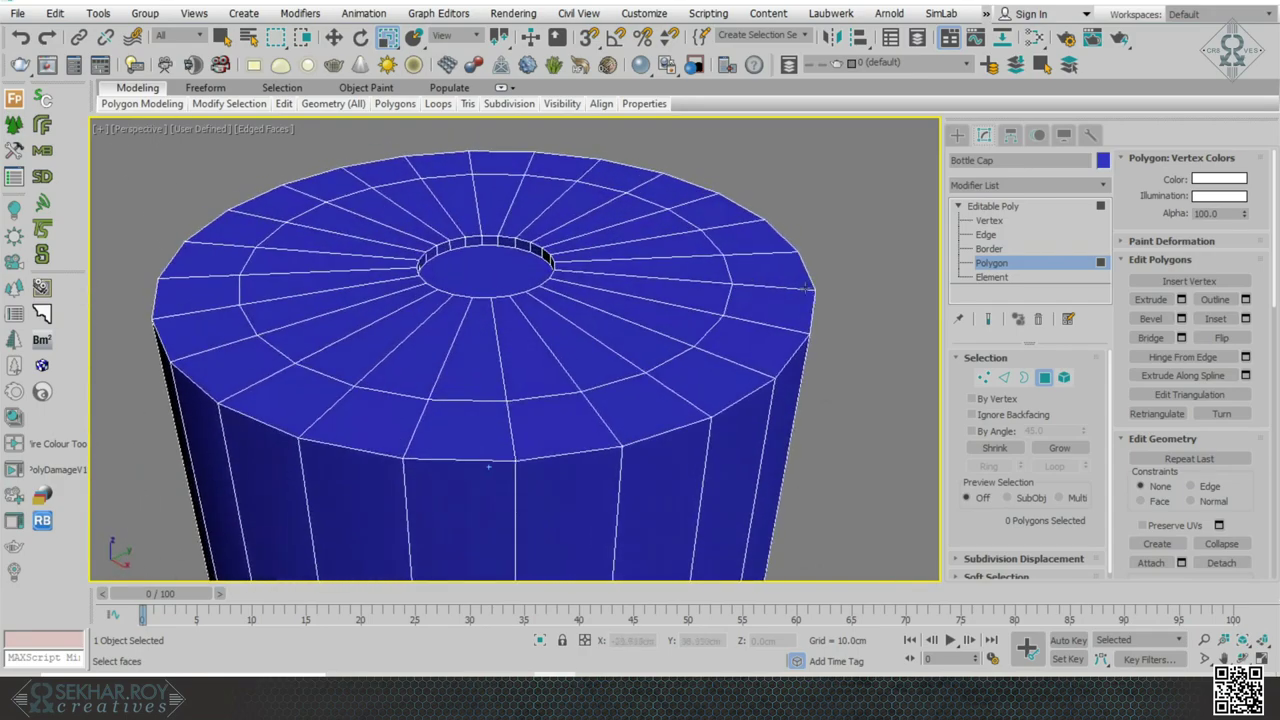
{"action": "left_click", "coordinate": [986, 235]}
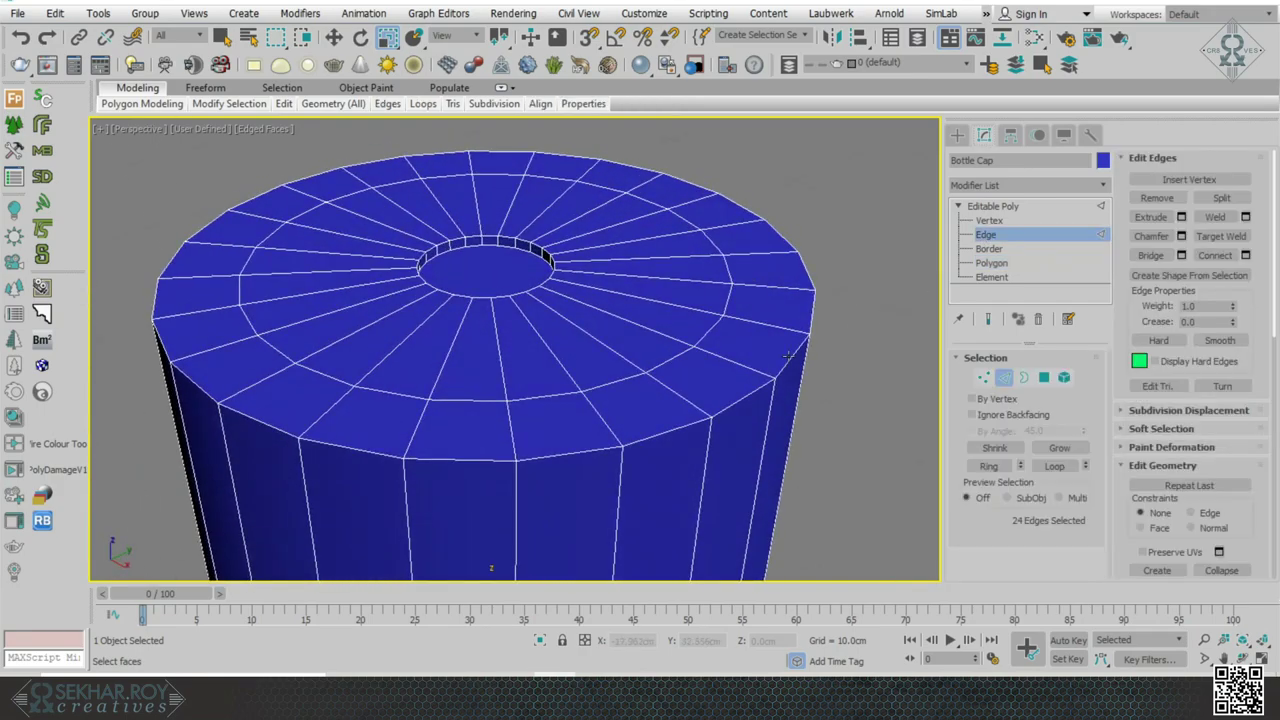
{"action": "double_click", "coordinate": [792, 354]}
{"action": "scroll", "coordinate": [1002, 312], "scroll_direction": "down", "scroll_amount": 4}
{"action": "middle_click_drag", "start_coordinate": [1002, 312], "coordinate": [925, 228], "text": "alt"}
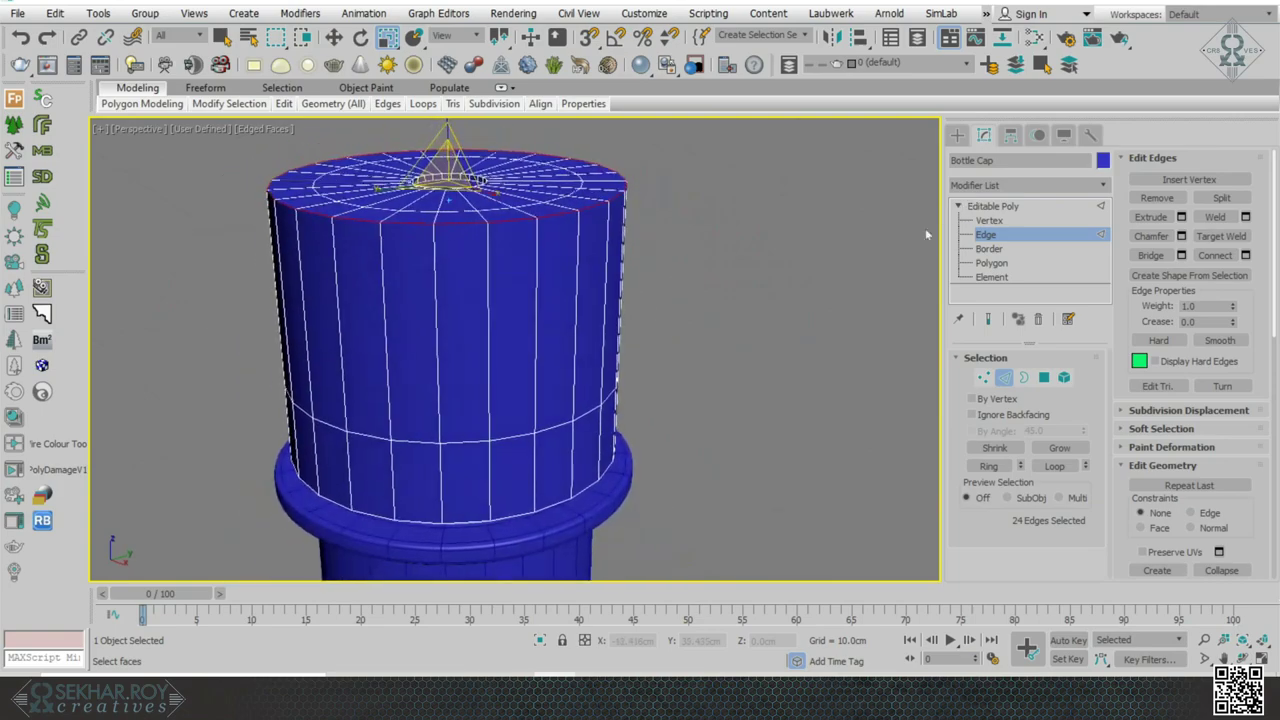
{"action": "scroll", "coordinate": [613, 300], "scroll_direction": "up", "scroll_amount": 2}
- Apply an OpenSubdiv modifier to the bottle cap with 2 iterations
{"action": "left_click", "coordinate": [958, 206]}
{"action": "left_click", "coordinate": [990, 206]}
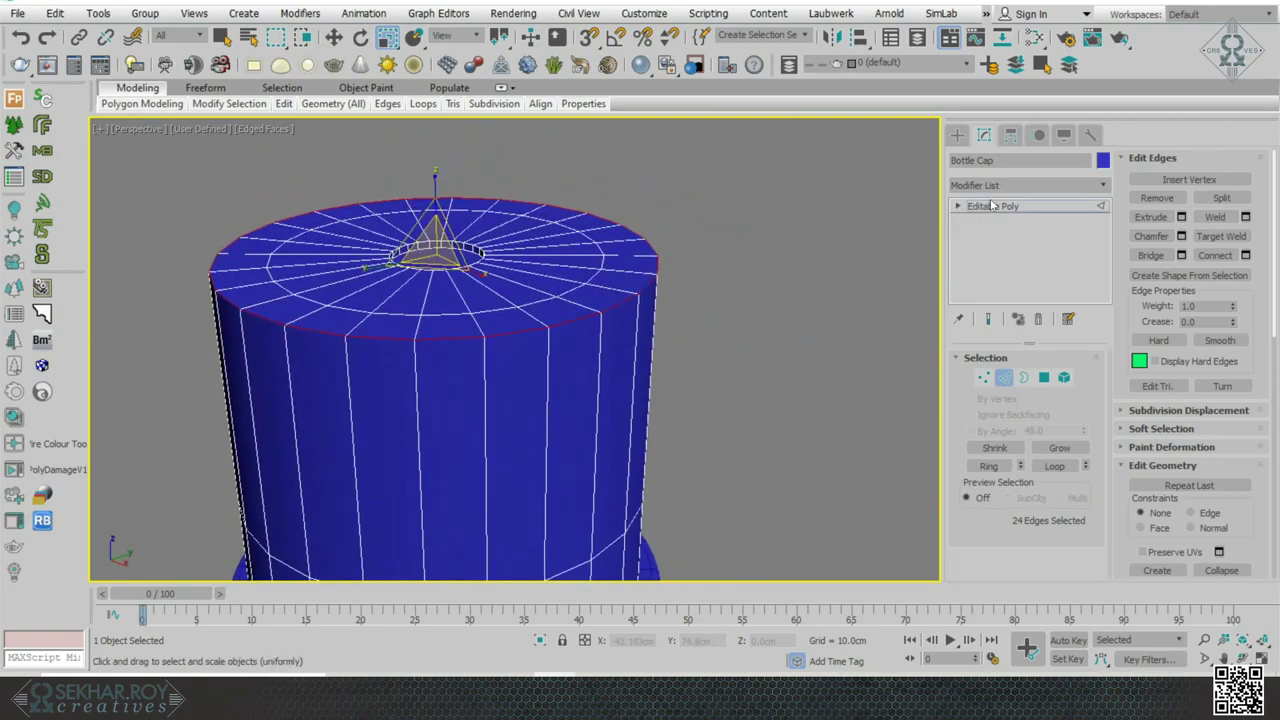
{"action": "left_click", "coordinate": [998, 186]}
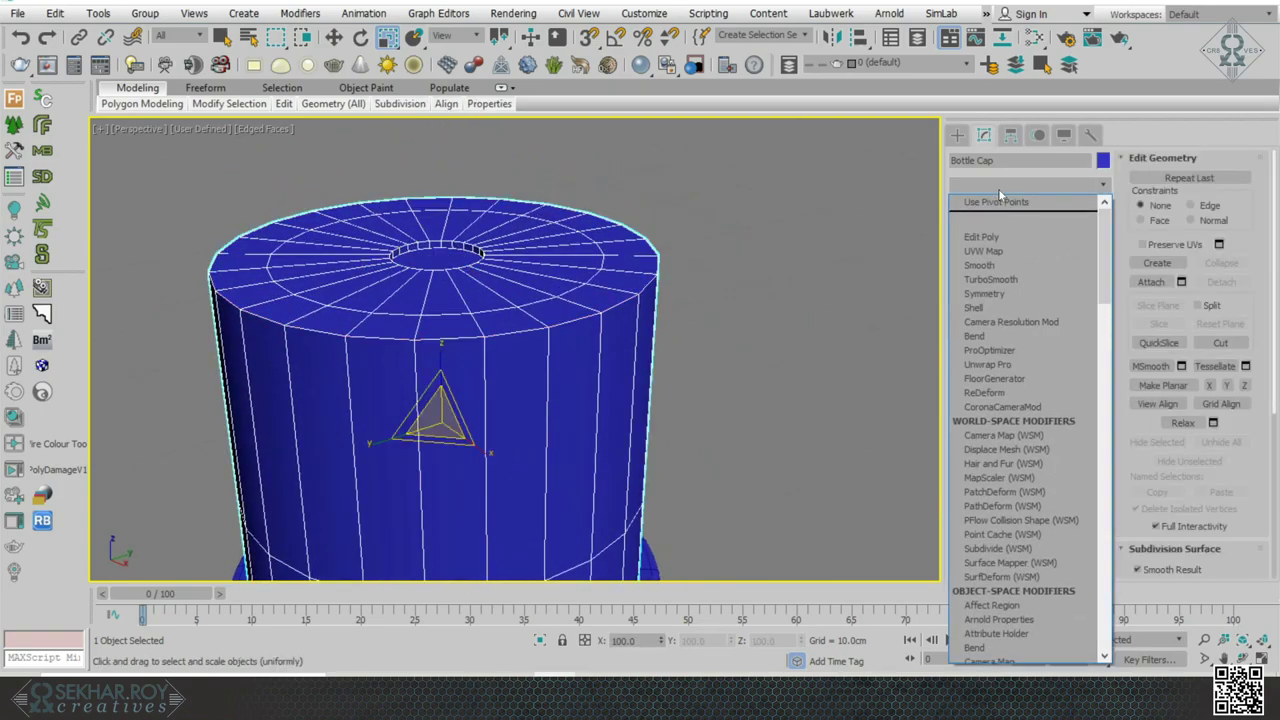
{"action": "type", "text": "op"}
{"action": "left_click", "coordinate": [999, 203]}
{"action": "scroll", "coordinate": [948, 242], "scroll_direction": "down", "scroll_amount": 2}
{"action": "middle_click_drag", "start_coordinate": [948, 242], "coordinate": [975, 340], "text": "alt"}
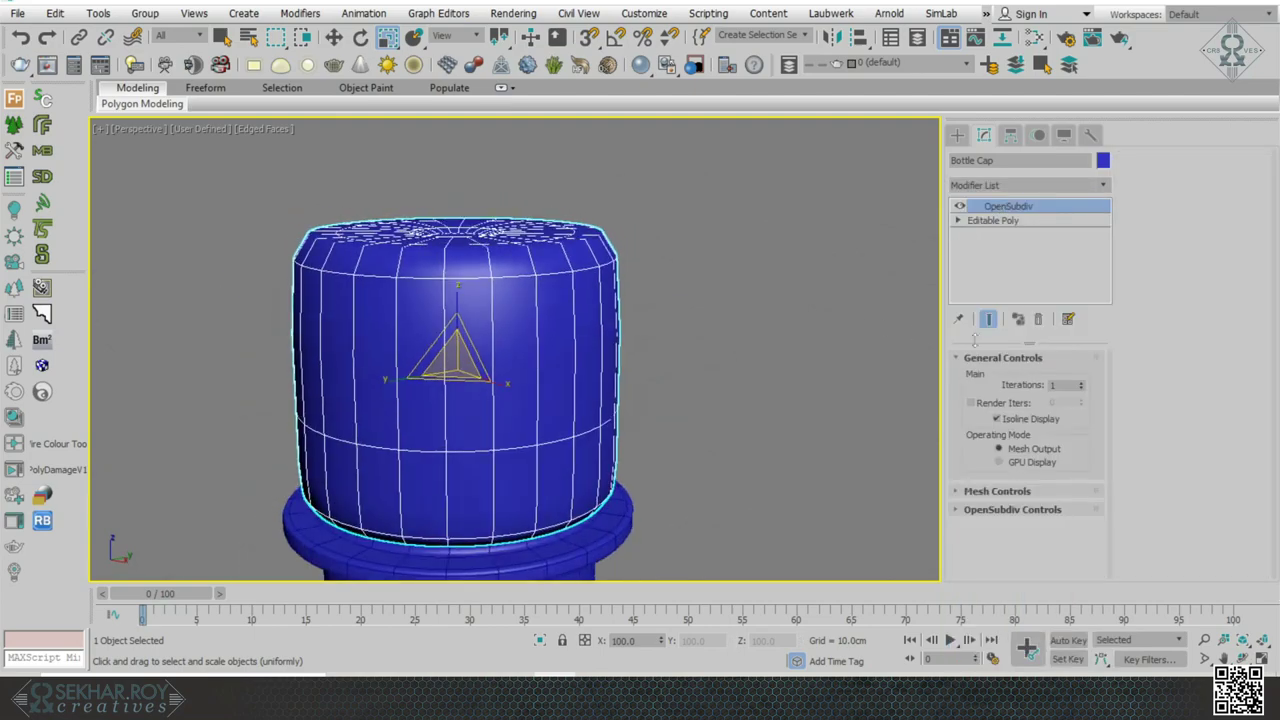
{"action": "left_click", "coordinate": [1080, 382]}
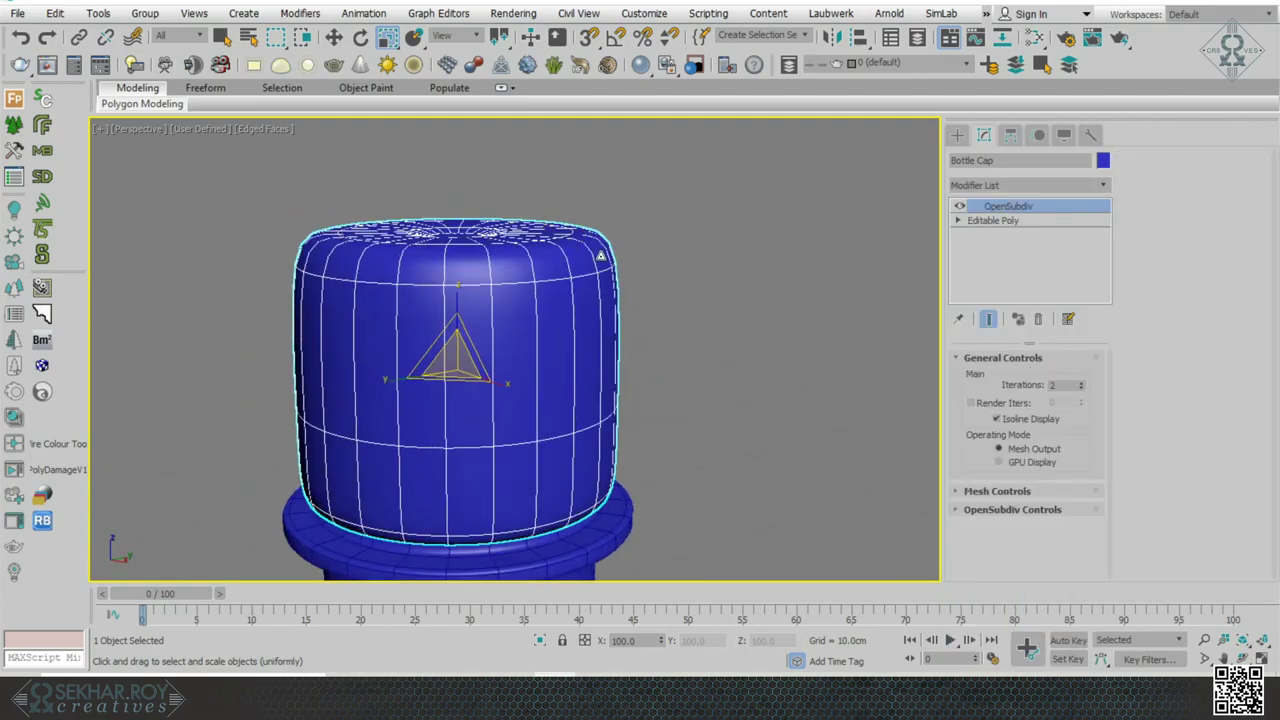
- Turn off the cap's OpenSubdiv smoothing and select the edge loop around its outer top rim
{"action": "scroll", "coordinate": [589, 236], "scroll_direction": "up", "scroll_amount": 1}
{"action": "middle_click_drag", "start_coordinate": [589, 236], "coordinate": [628, 285], "text": "alt"}
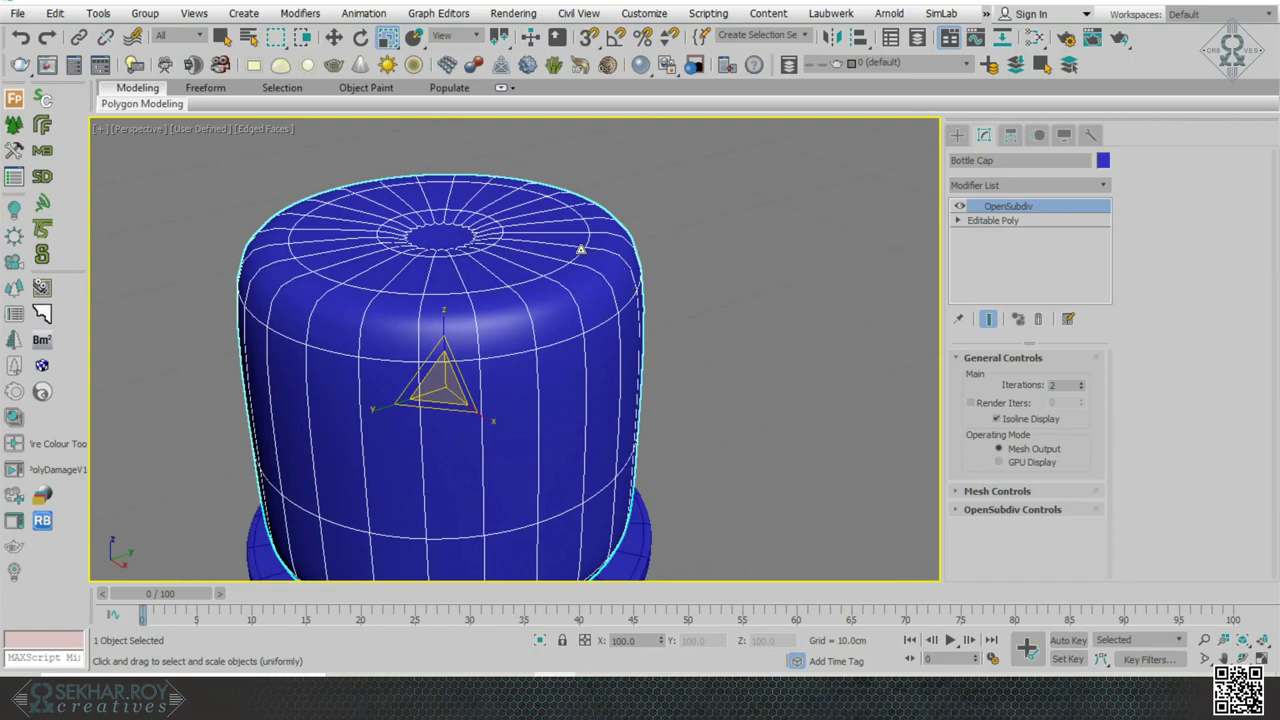
{"action": "scroll", "coordinate": [580, 249], "scroll_direction": "up", "scroll_amount": 3}
{"action": "middle_click_drag", "start_coordinate": [580, 249], "coordinate": [590, 325]}
{"action": "middle_click_drag", "start_coordinate": [590, 325], "coordinate": [642, 243], "text": "alt"}
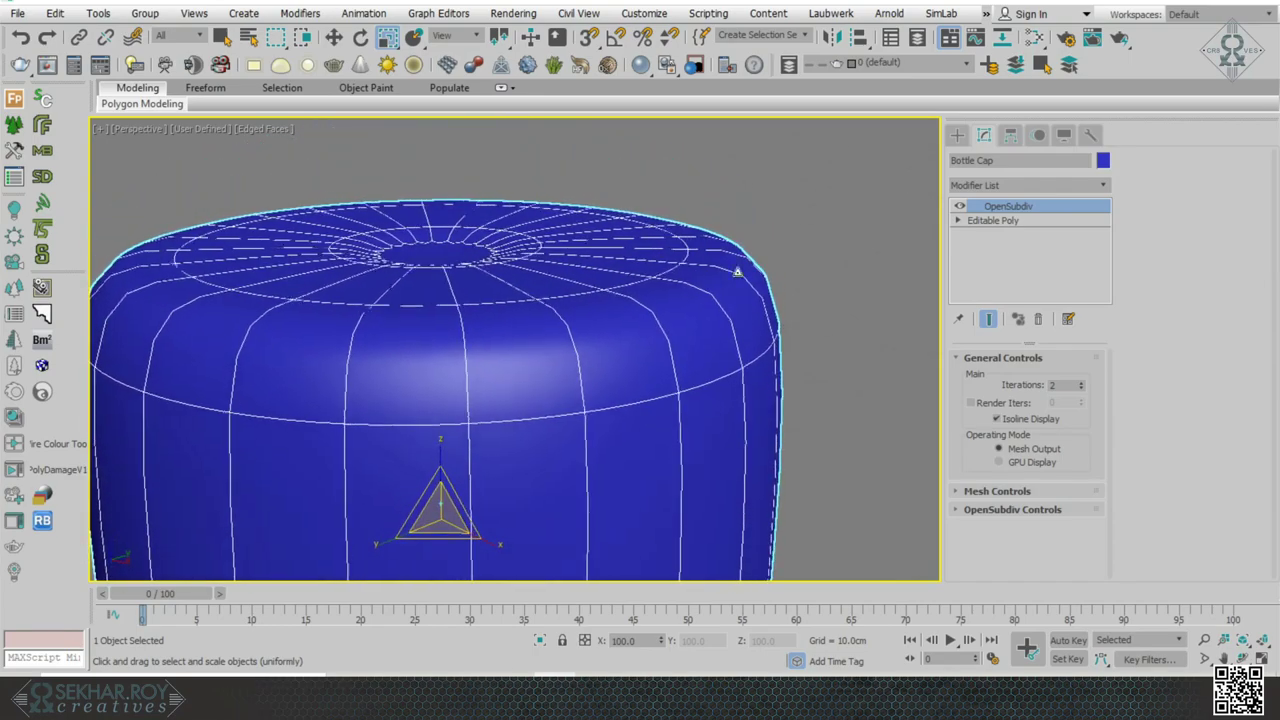
{"action": "left_click", "coordinate": [960, 206]}
{"action": "left_click", "coordinate": [958, 220]}
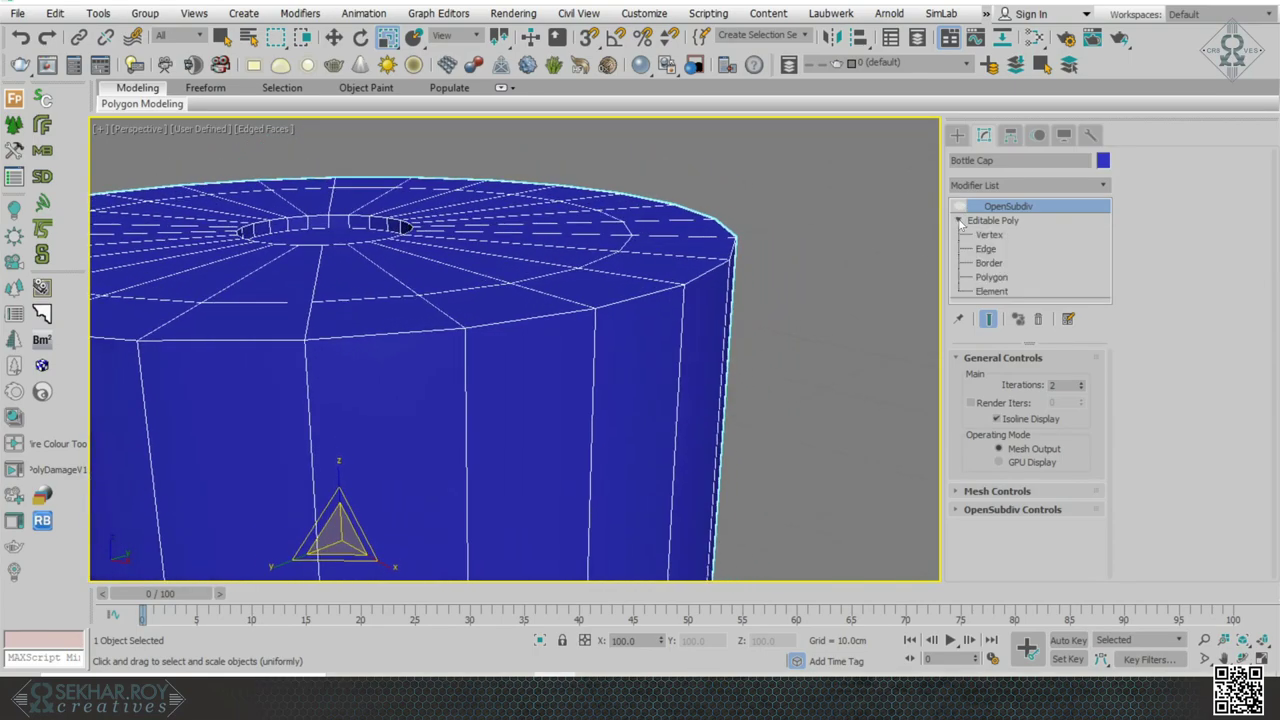
{"action": "left_click", "coordinate": [986, 249]}
{"action": "double_click", "coordinate": [704, 276]}
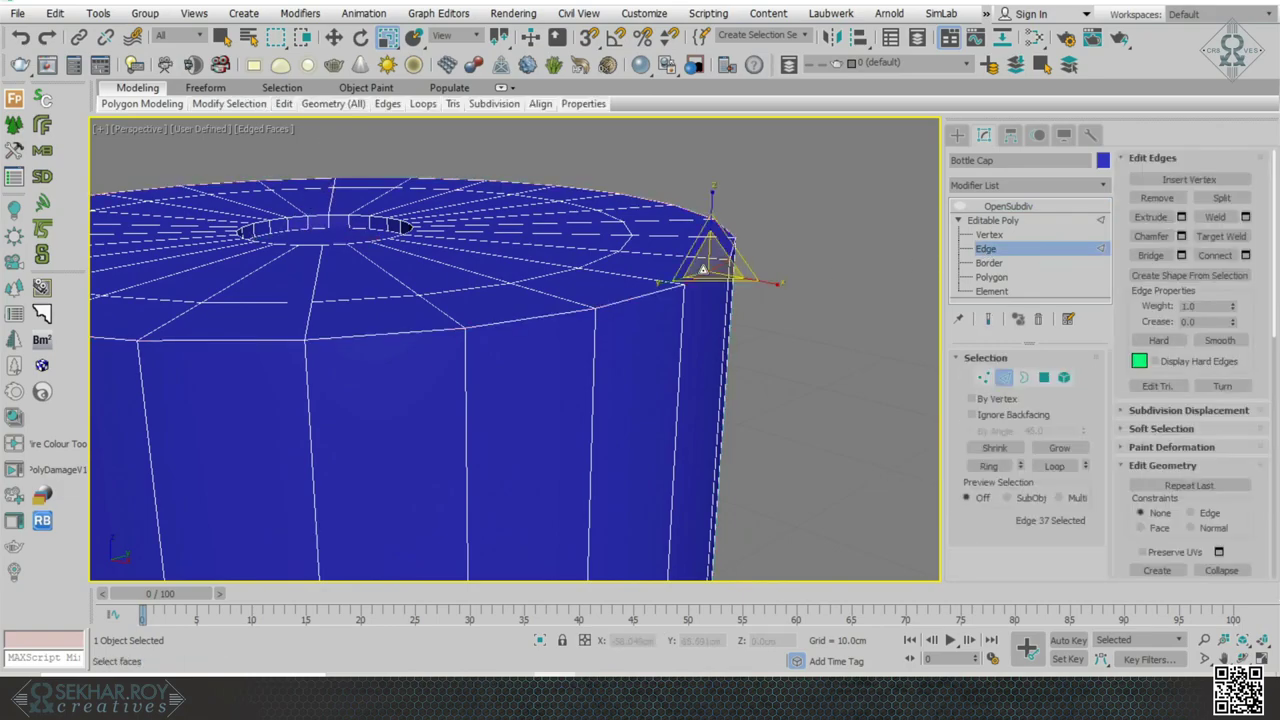
{"action": "middle_click_drag", "start_coordinate": [823, 341], "coordinate": [905, 344]}
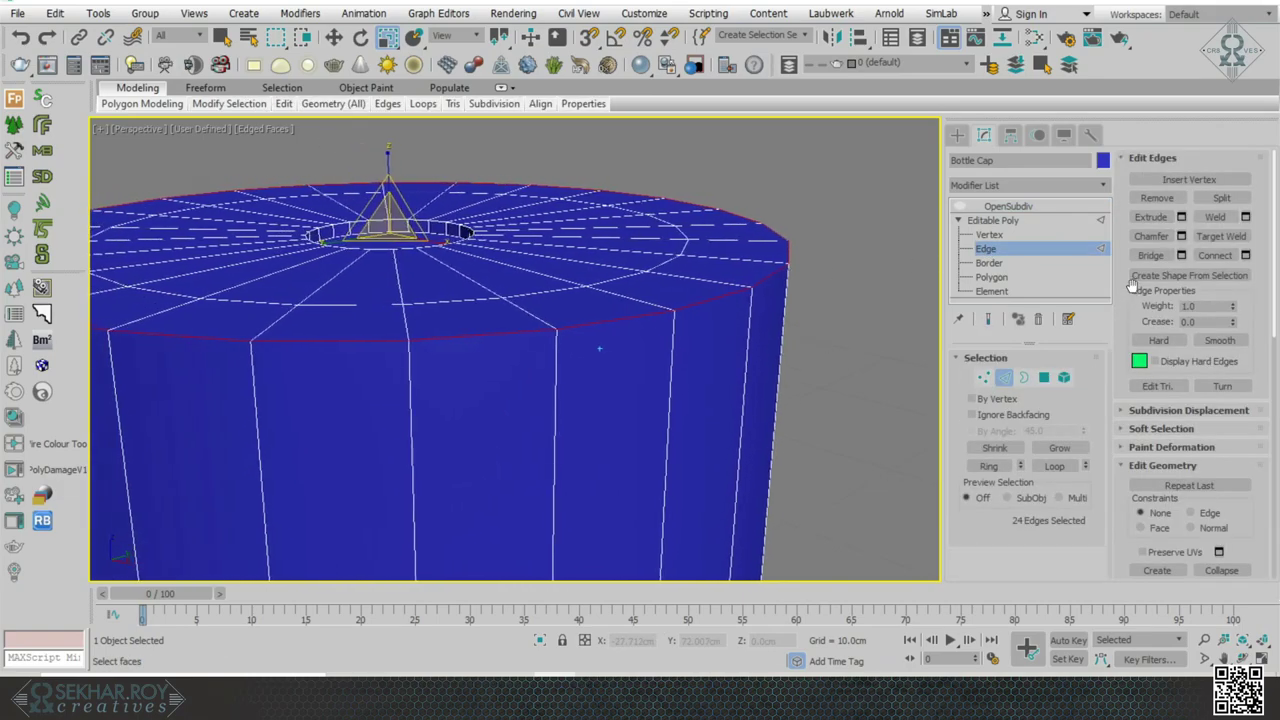
- Chamfer the top rim loop by 0.016 cm, turning OpenSubdiv back on to judge the smoothing
{"action": "left_click", "coordinate": [1181, 236]}
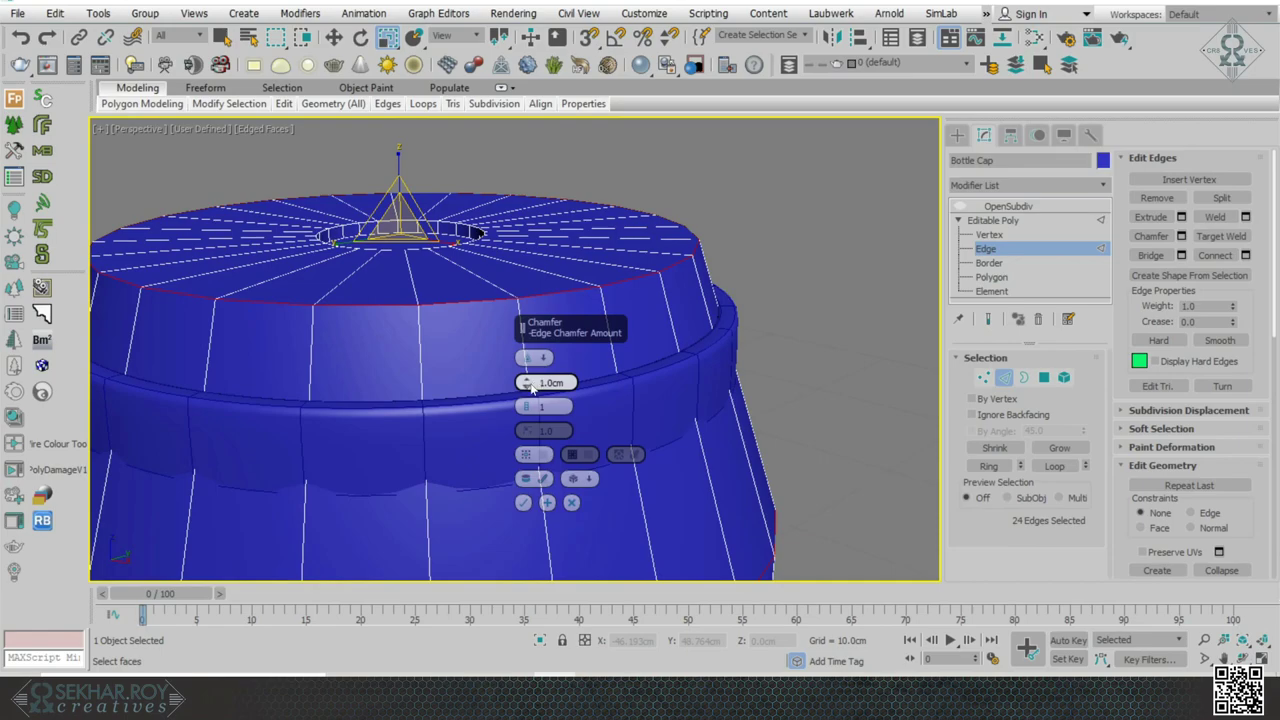
{"action": "left_click_drag", "start_coordinate": [526, 382], "coordinate": [526, 382]}
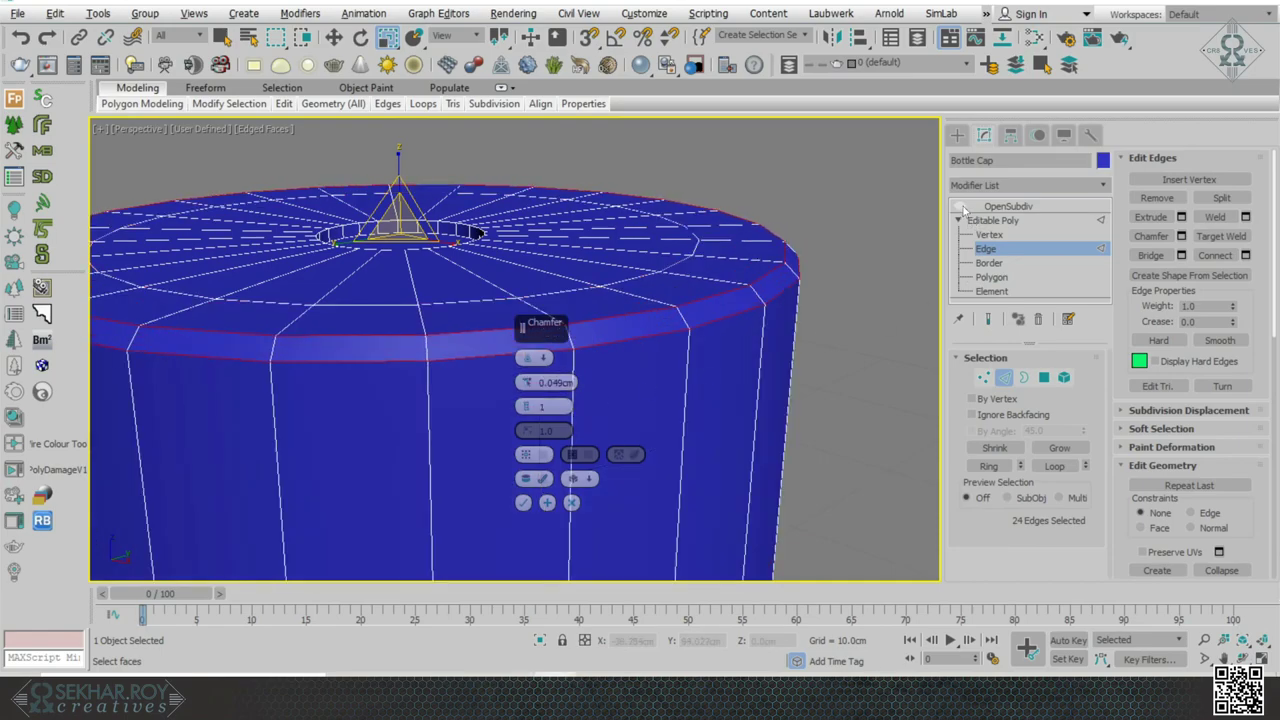
{"action": "left_click", "coordinate": [986, 319]}
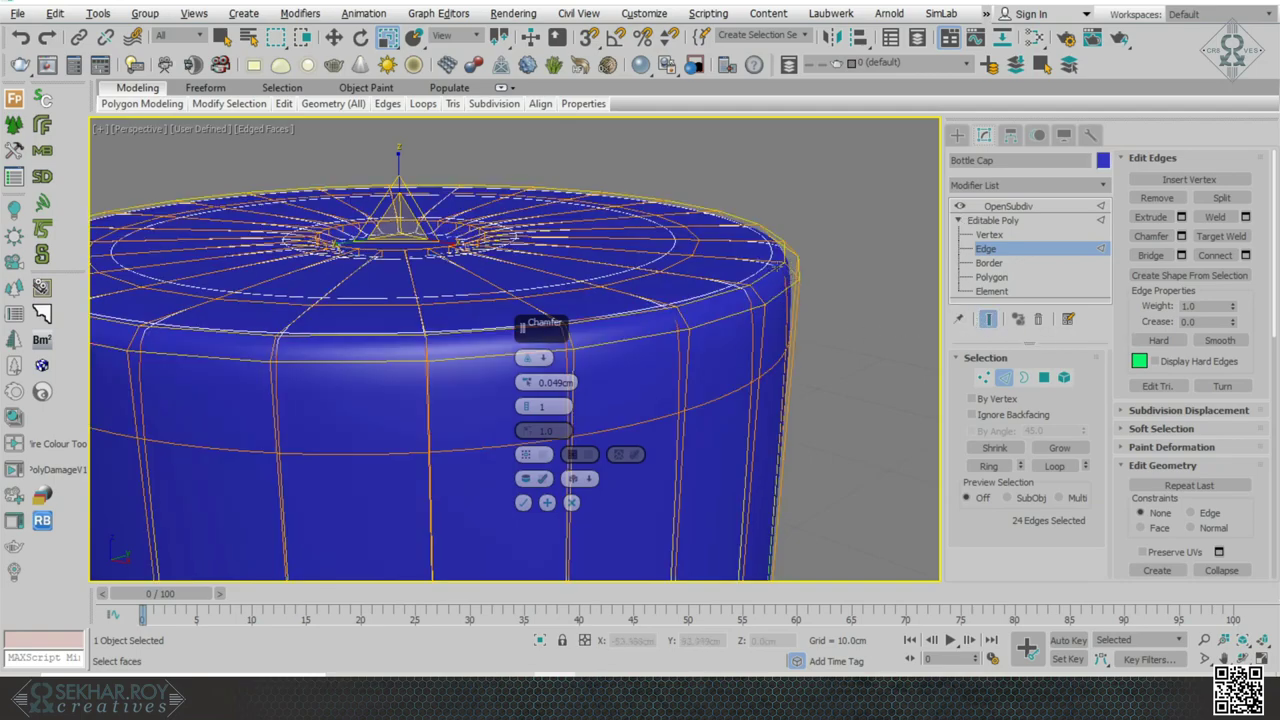
{"action": "left_click_drag", "start_coordinate": [527, 387], "coordinate": [527, 385]}
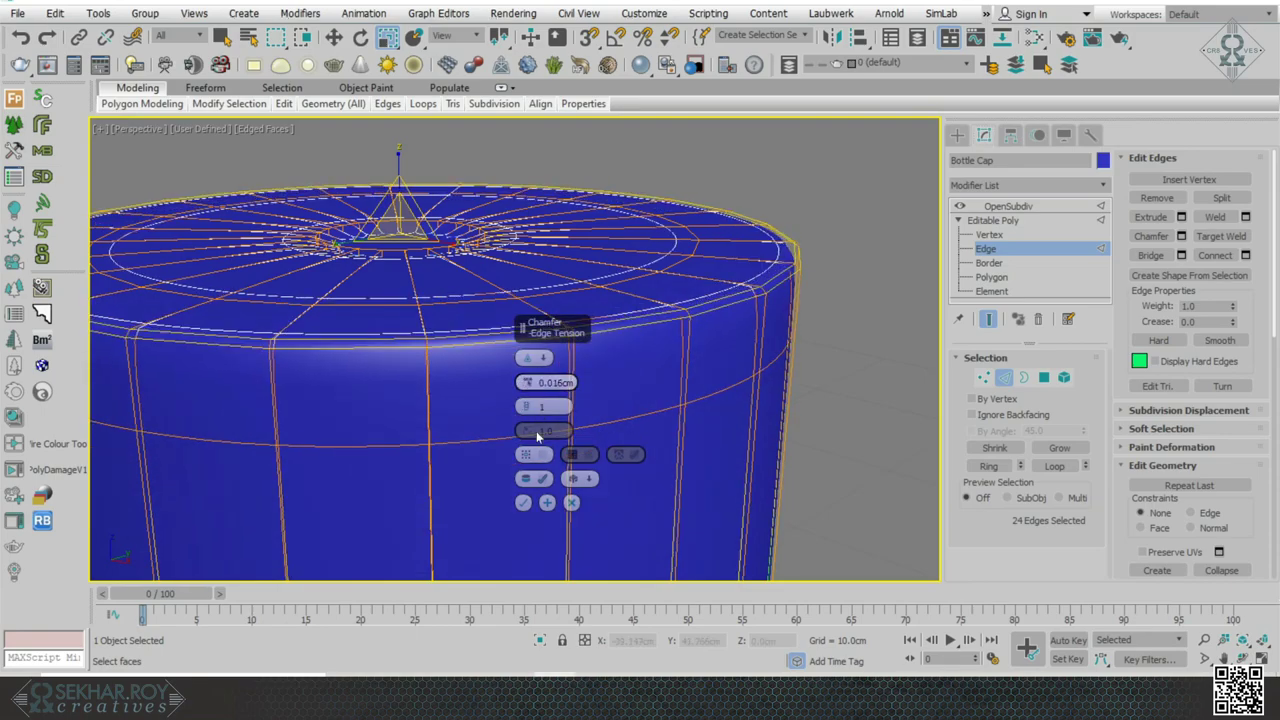
{"action": "left_click", "coordinate": [523, 502]}
- Isolate the cap, turn off OpenSubdiv, and chamfer the outer edge loop of its bottom rim by 0.016 cm
{"action": "scroll", "coordinate": [802, 329], "scroll_direction": "down", "scroll_amount": 4}
{"action": "middle_click_drag", "start_coordinate": [804, 336], "coordinate": [967, 224], "text": "alt"}
{"action": "key", "text": "alt+q"}
{"action": "middle_click_drag", "start_coordinate": [762, 440], "coordinate": [677, 424], "text": "alt"}
{"action": "left_click", "coordinate": [960, 206]}
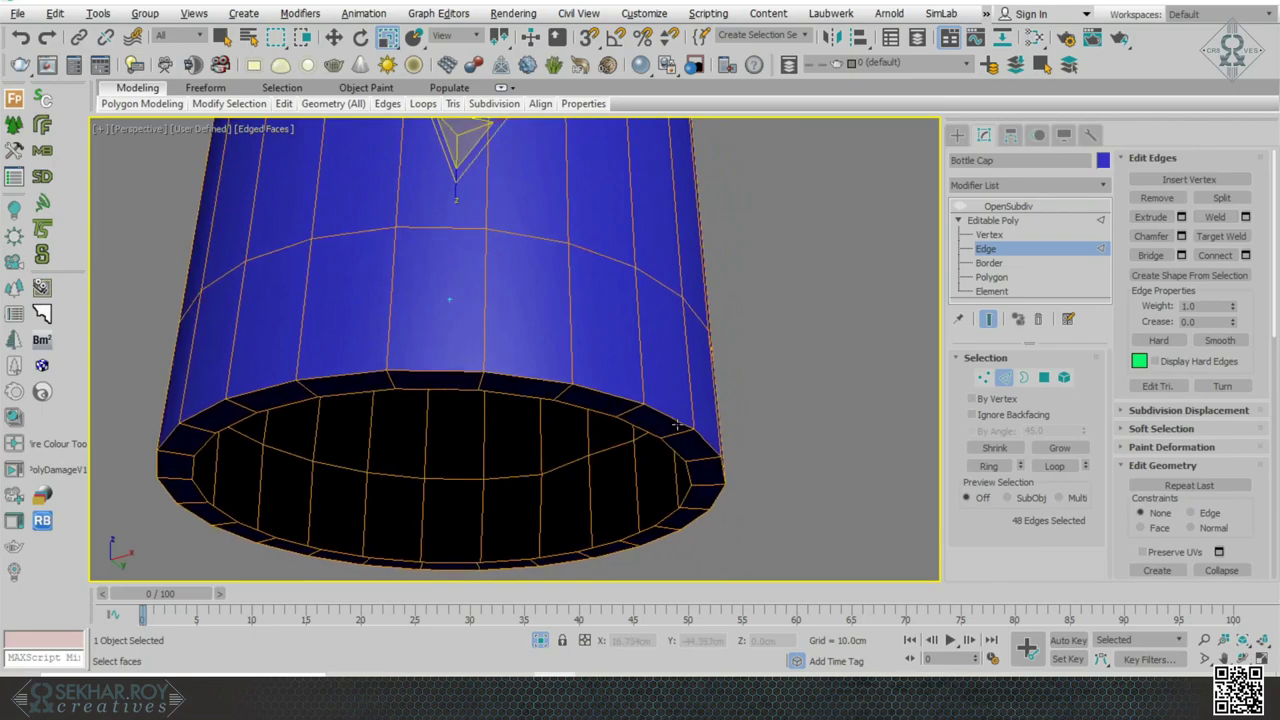
{"action": "double_click", "coordinate": [669, 413]}
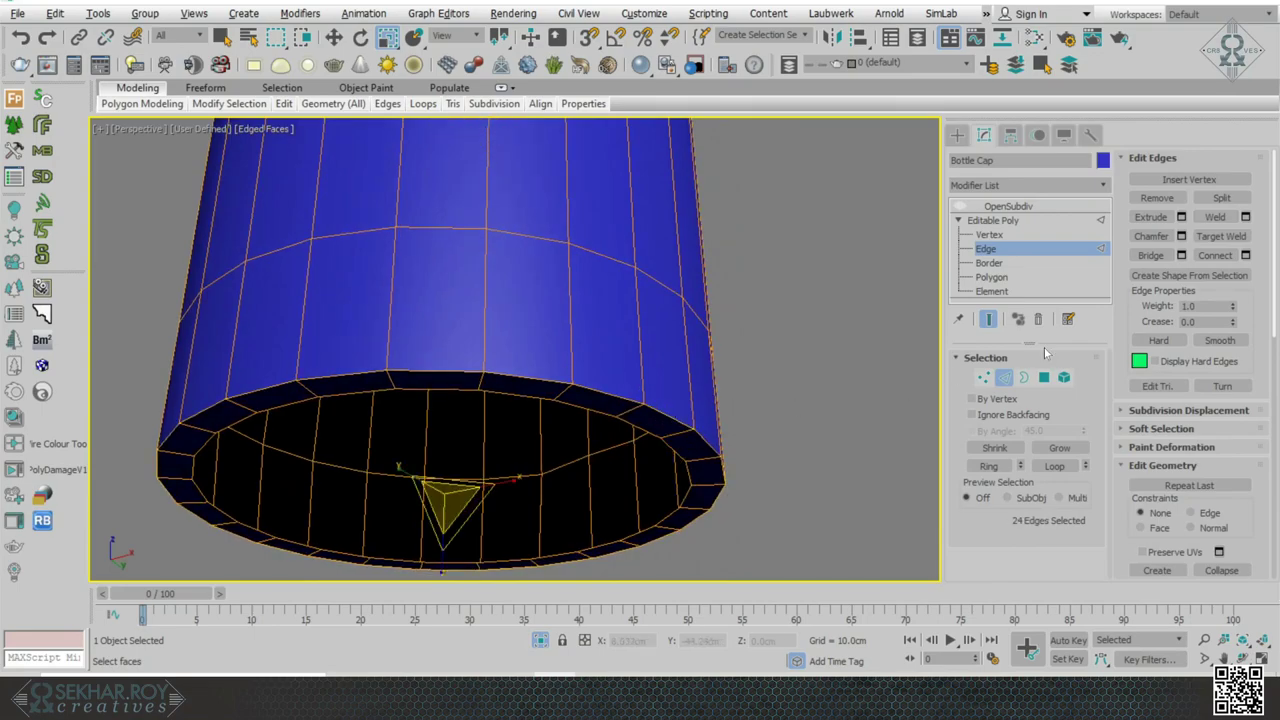
{"action": "left_click", "coordinate": [1181, 236]}
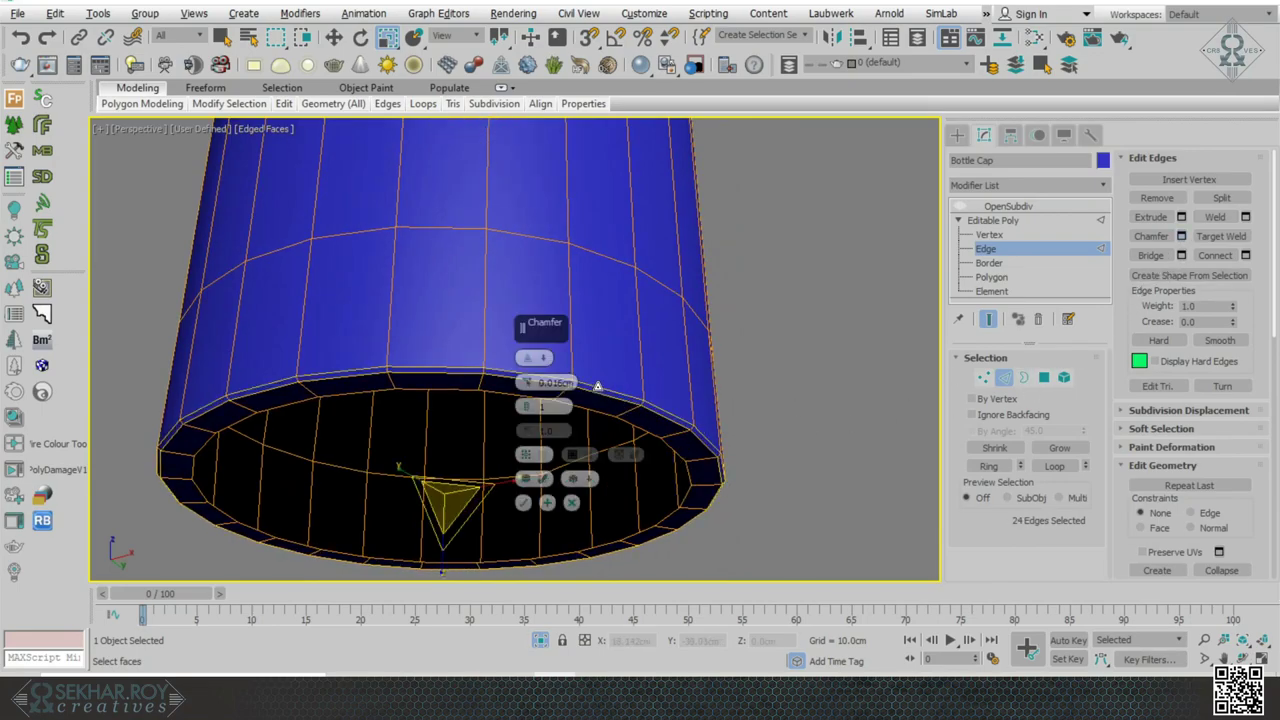
{"action": "left_click", "coordinate": [523, 502]}
- Extend the open border at the bottom rim's inner edge upward inside the cap to form an inner wall
{"action": "scroll", "coordinate": [500, 517], "scroll_direction": "up", "scroll_amount": 5}
{"action": "middle_click_drag", "start_coordinate": [500, 517], "coordinate": [573, 421], "text": "alt"}
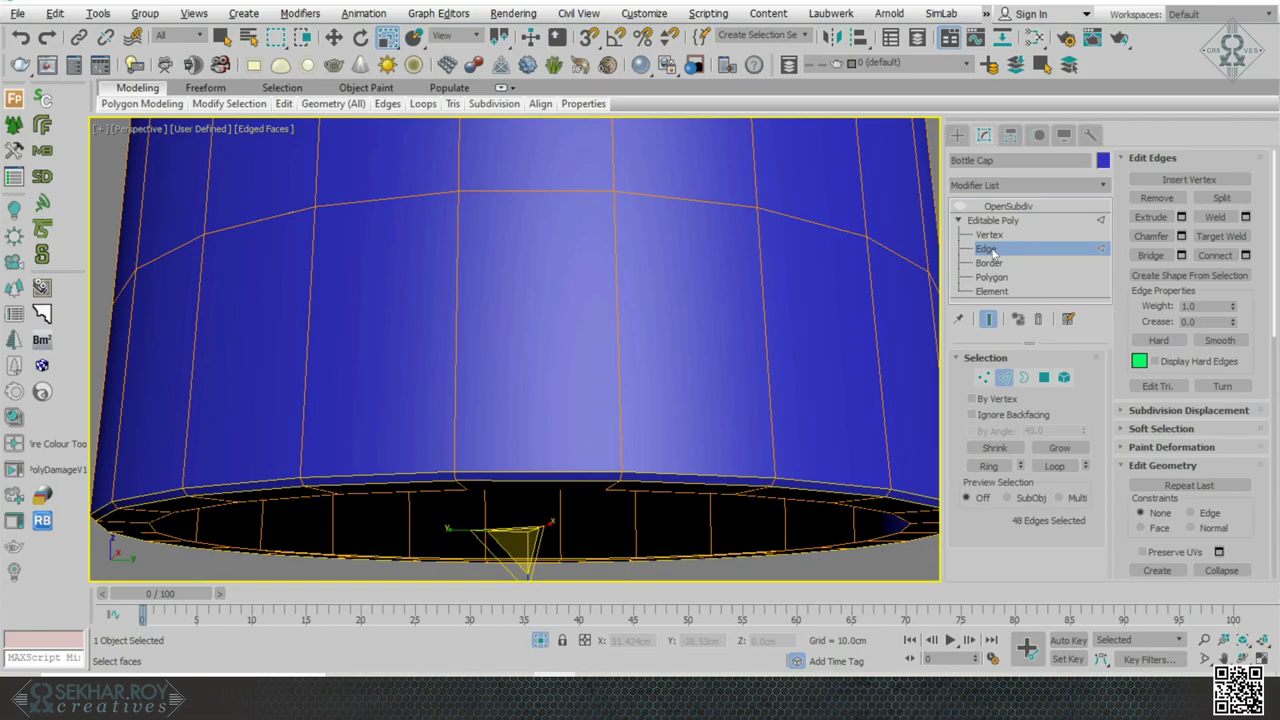
{"action": "left_click", "coordinate": [989, 263]}
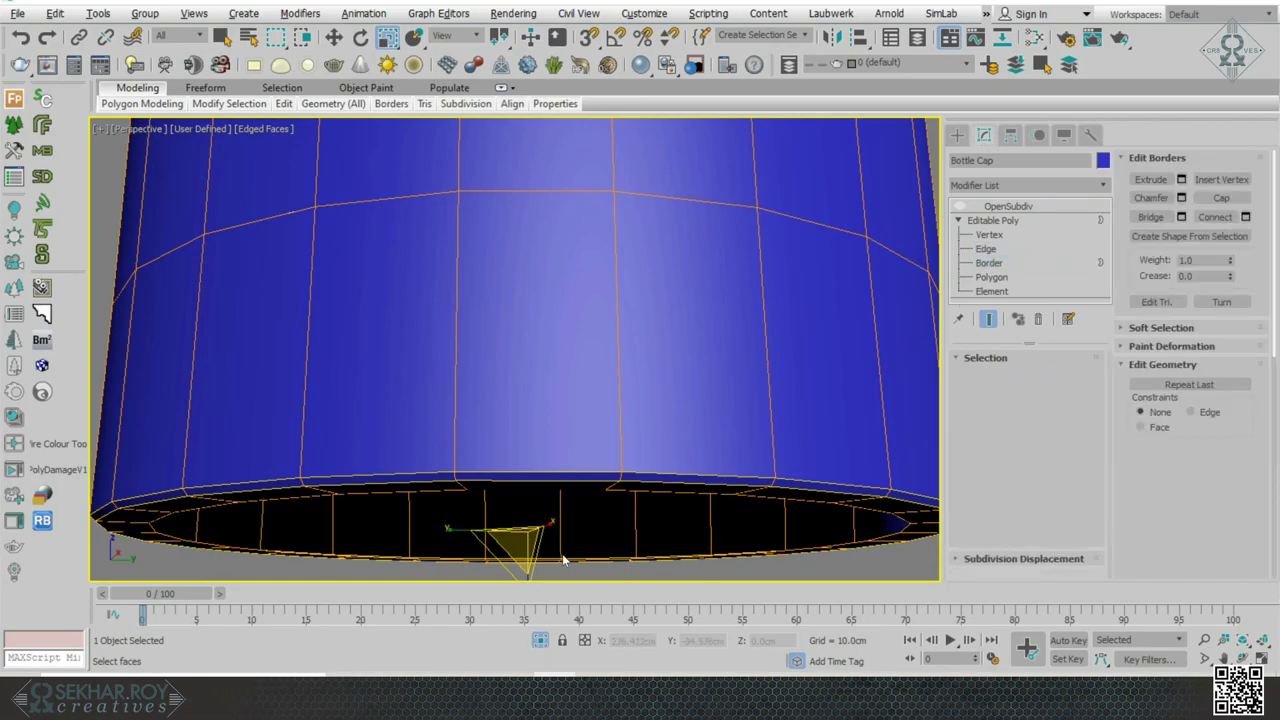
{"action": "key", "text": "w"}
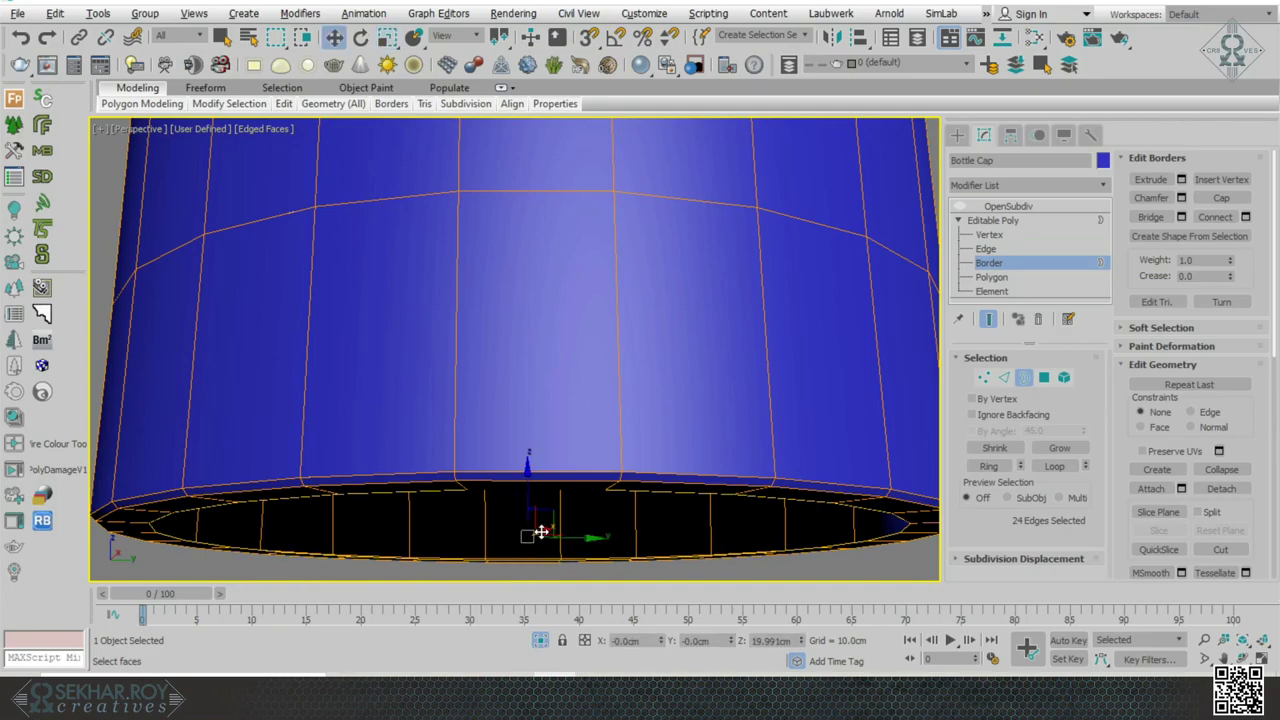
{"action": "left_click_drag", "start_coordinate": [528, 498], "coordinate": [545, 404], "text": "shift"}
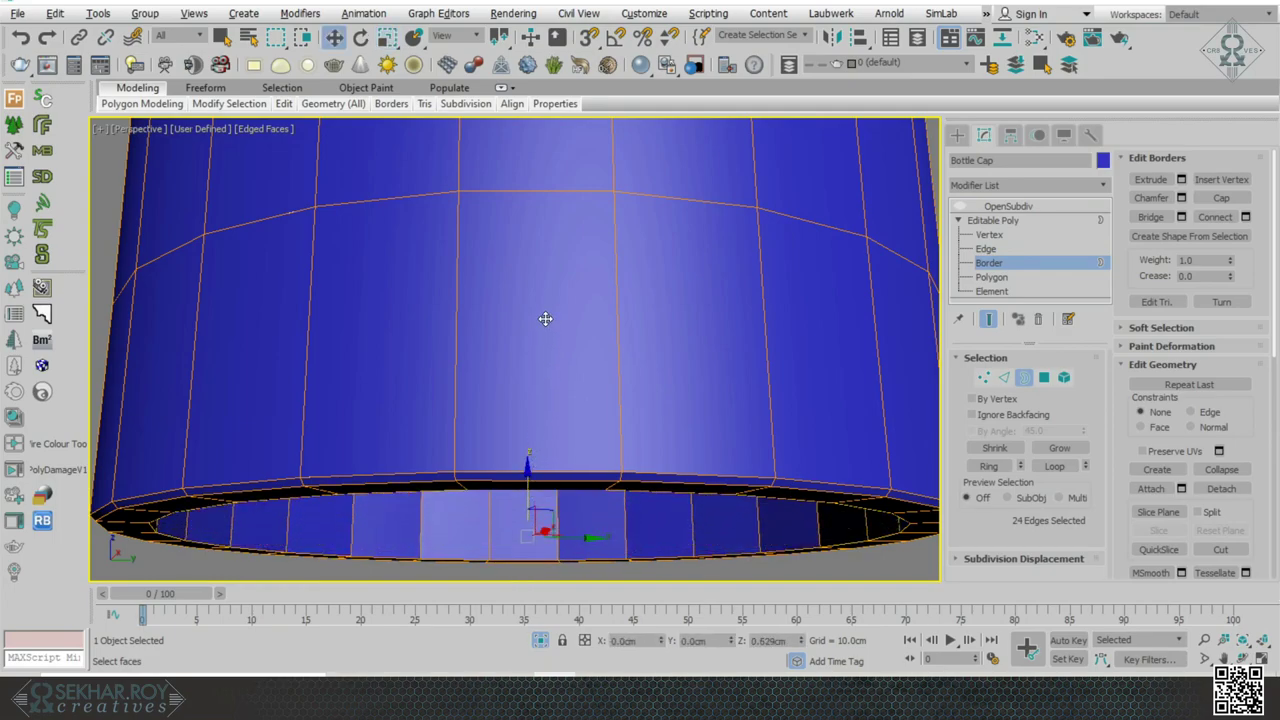
{"action": "left_click_drag", "start_coordinate": [543, 272], "coordinate": [571, 295], "text": "shift"}
{"action": "key", "text": "z"}
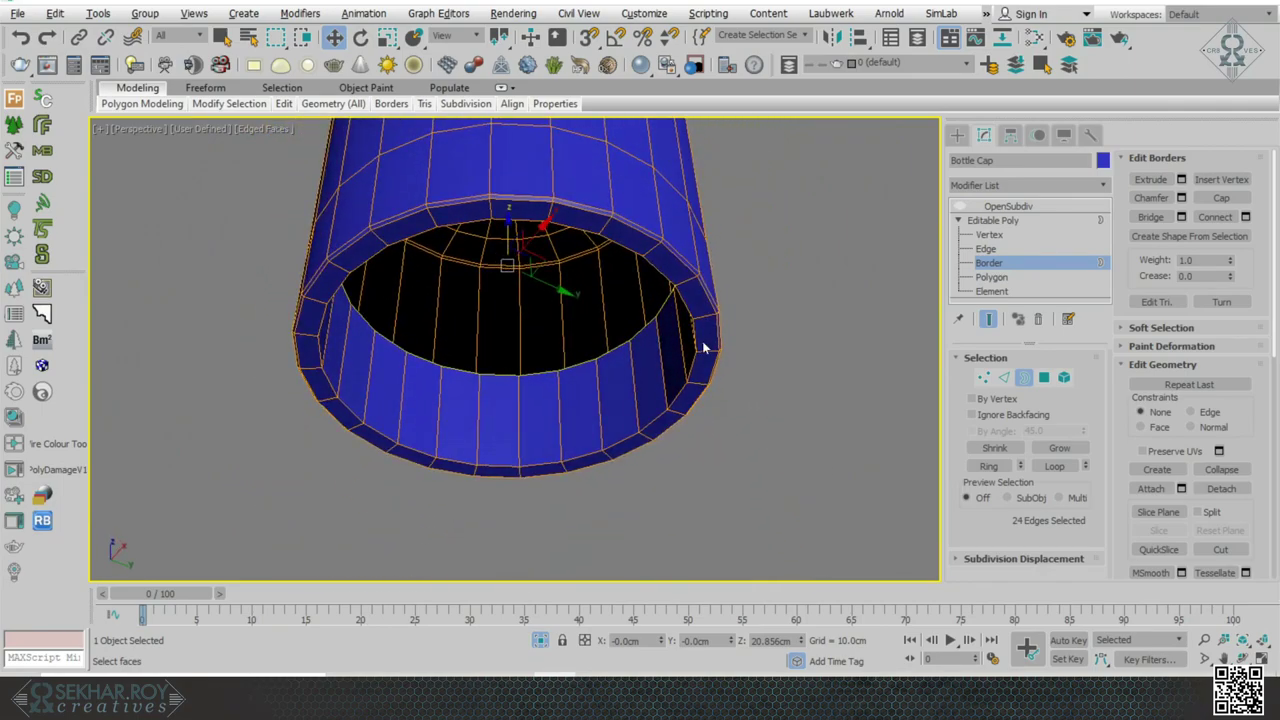
- Chamfer the inner edge loop of the cap's bottom rim and check the cap's shape with OpenSubdiv on
{"action": "scroll", "coordinate": [751, 378], "scroll_direction": "up", "scroll_amount": 5}
{"action": "key", "text": "2"}
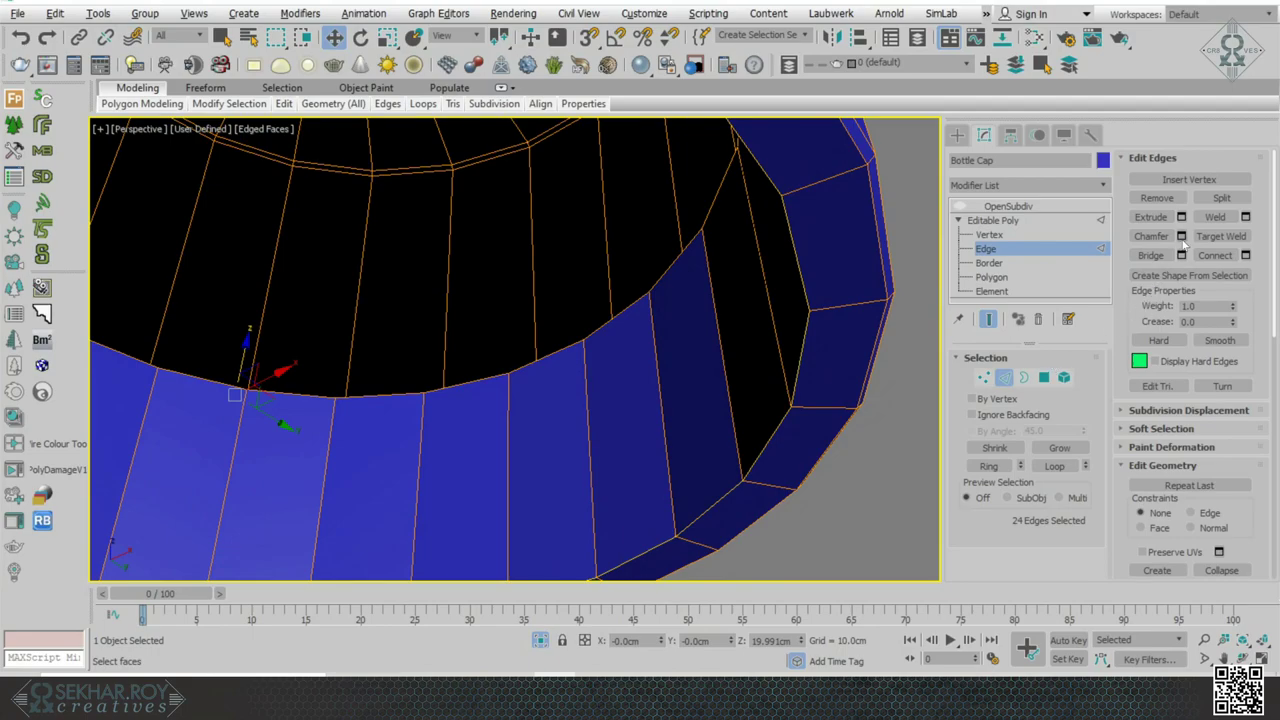
{"action": "left_click", "coordinate": [524, 503]}
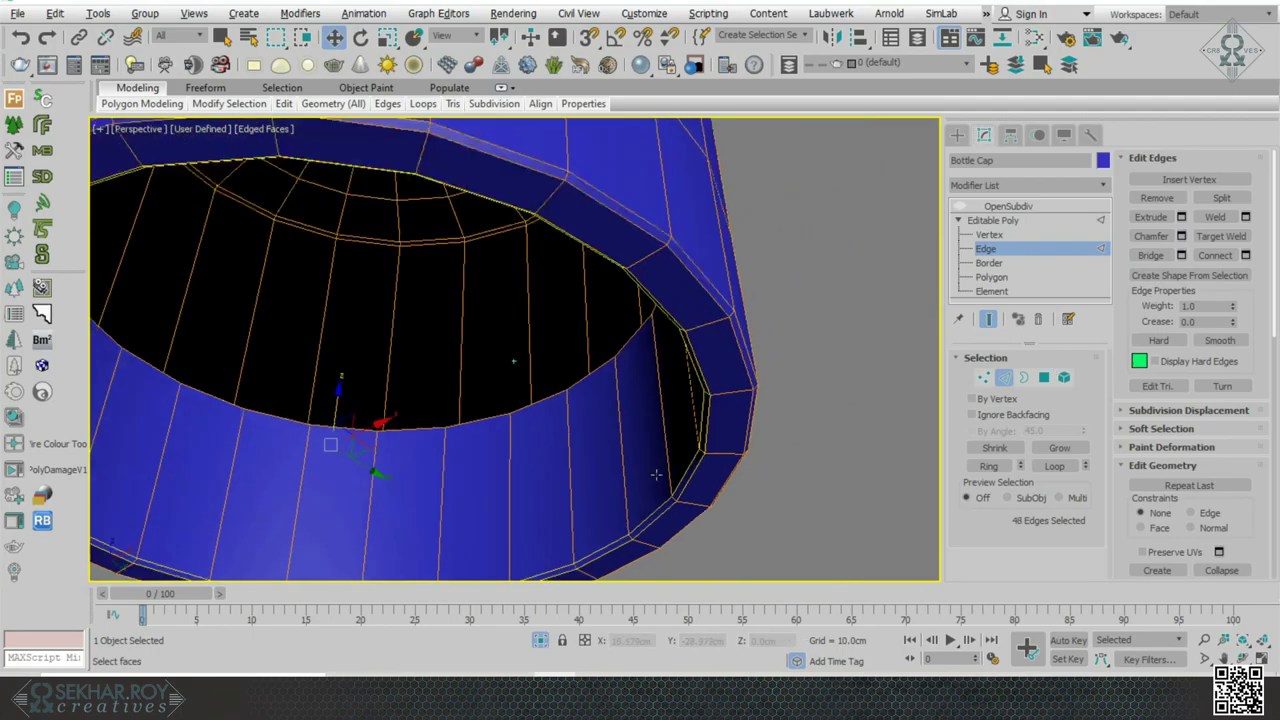
{"action": "left_click", "coordinate": [959, 205]}
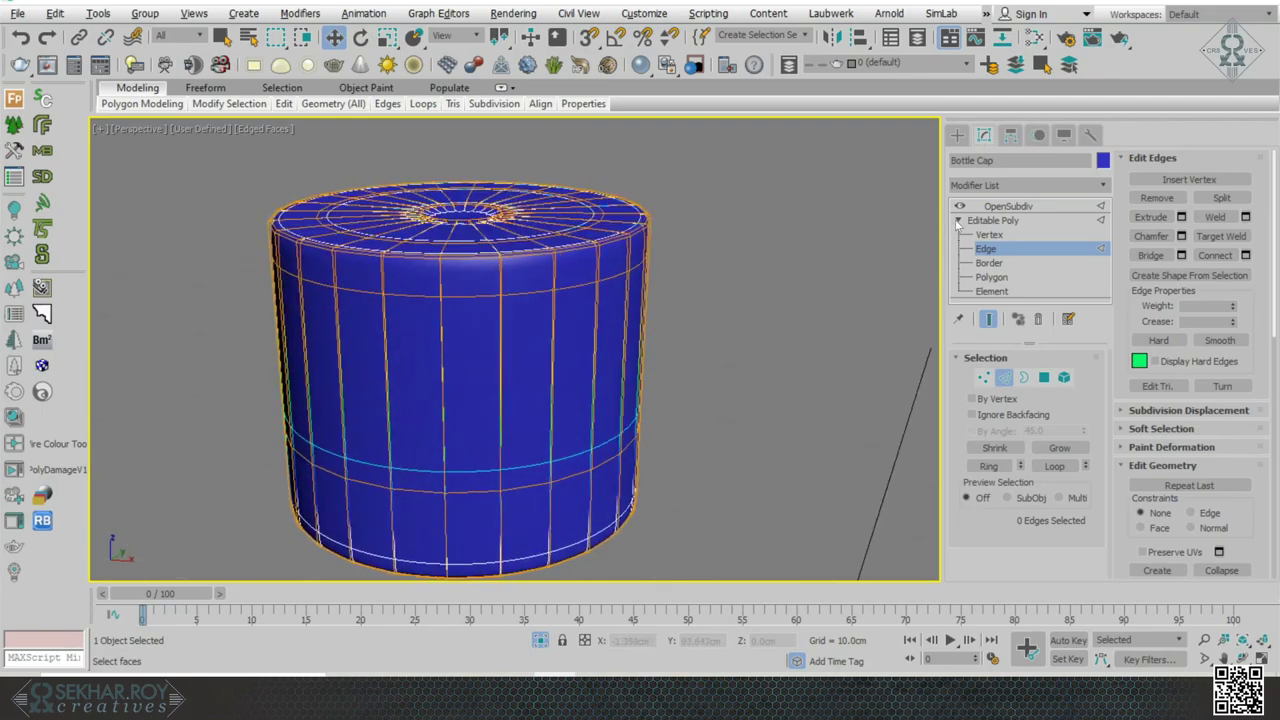
{"action": "left_click", "coordinate": [959, 206]}
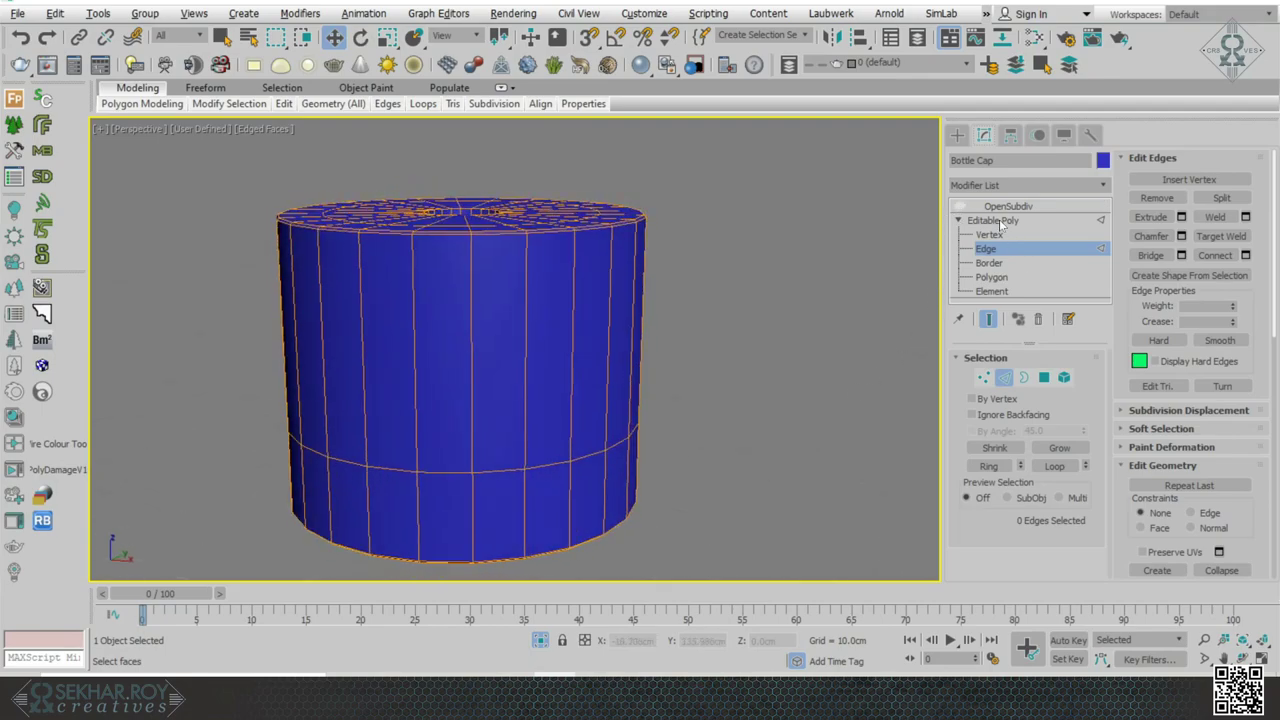
- Leave edge editing, deselect the cap, and examine the cap in the reference photo of the olive oil bottle
{"action": "left_click", "coordinate": [993, 220]}
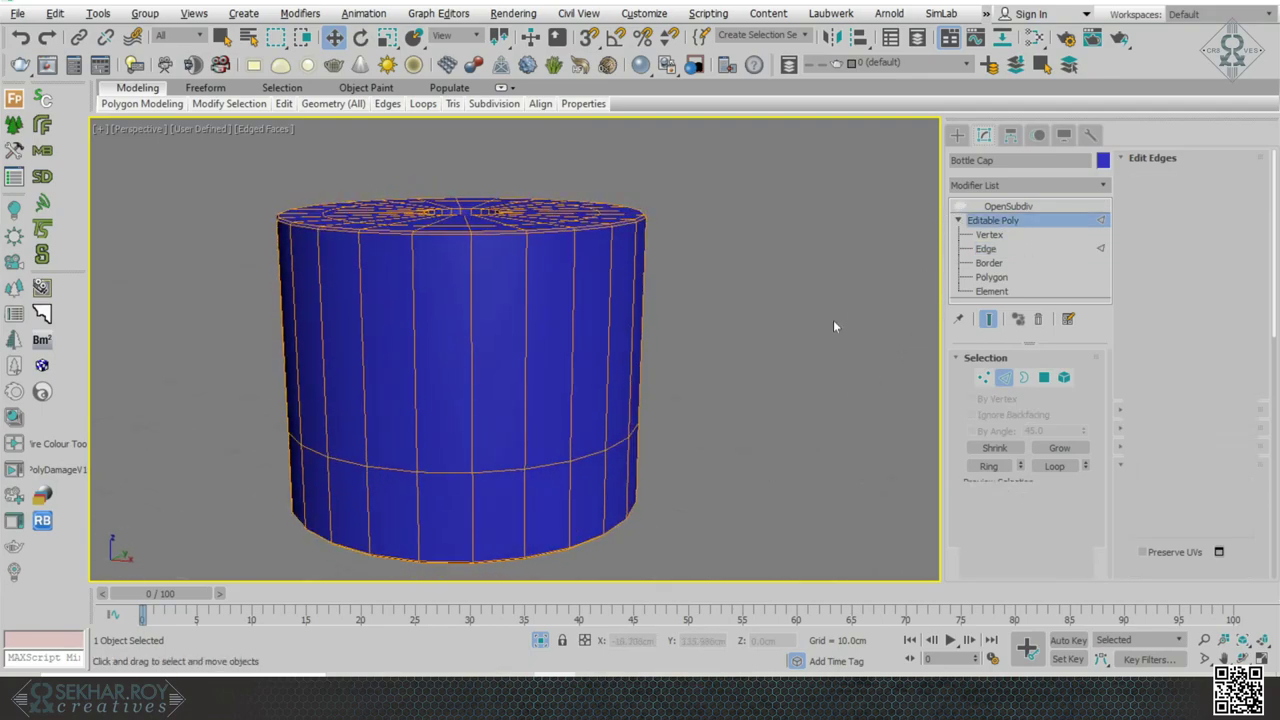
{"action": "left_click", "coordinate": [825, 343]}
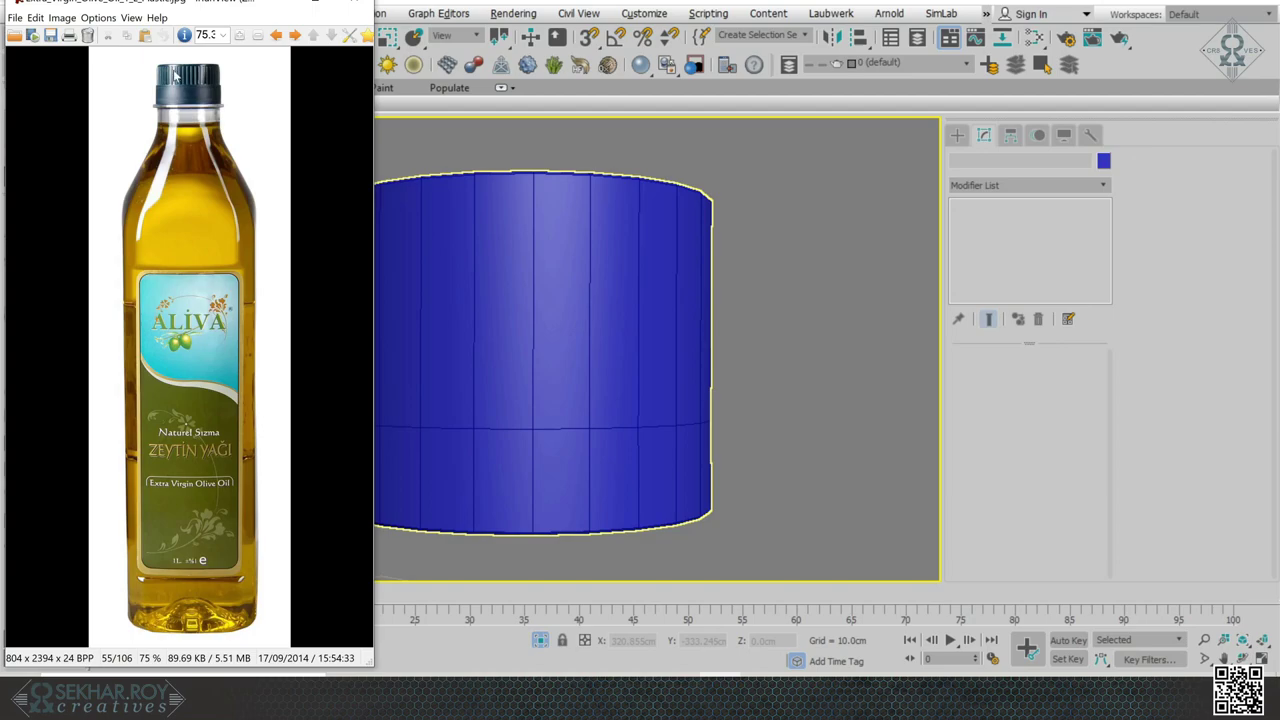
{"action": "left_click", "coordinate": [315, 3]}
{"action": "middle_click_drag", "start_coordinate": [612, 409], "coordinate": [553, 391], "text": "alt"}
- Remove the horizontal edge loop around the lower part of the cap's side wall
{"action": "left_click", "coordinate": [560, 396]}
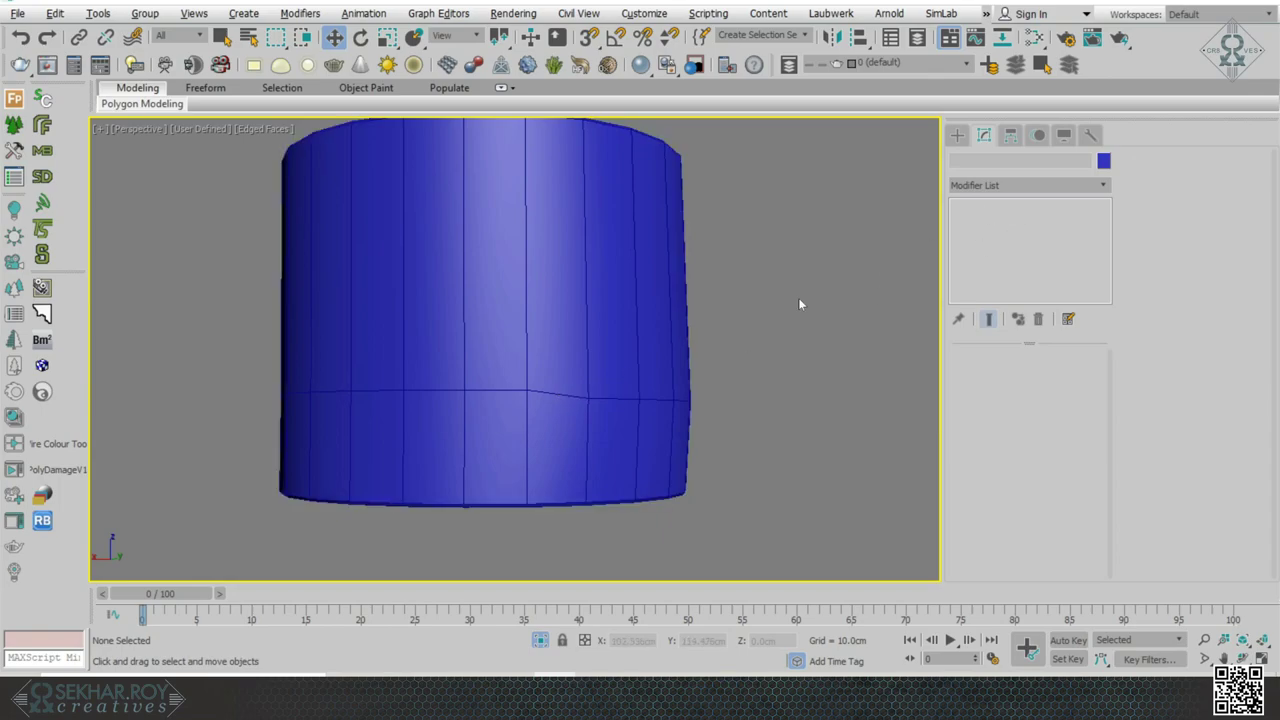
{"action": "left_click", "coordinate": [986, 249]}
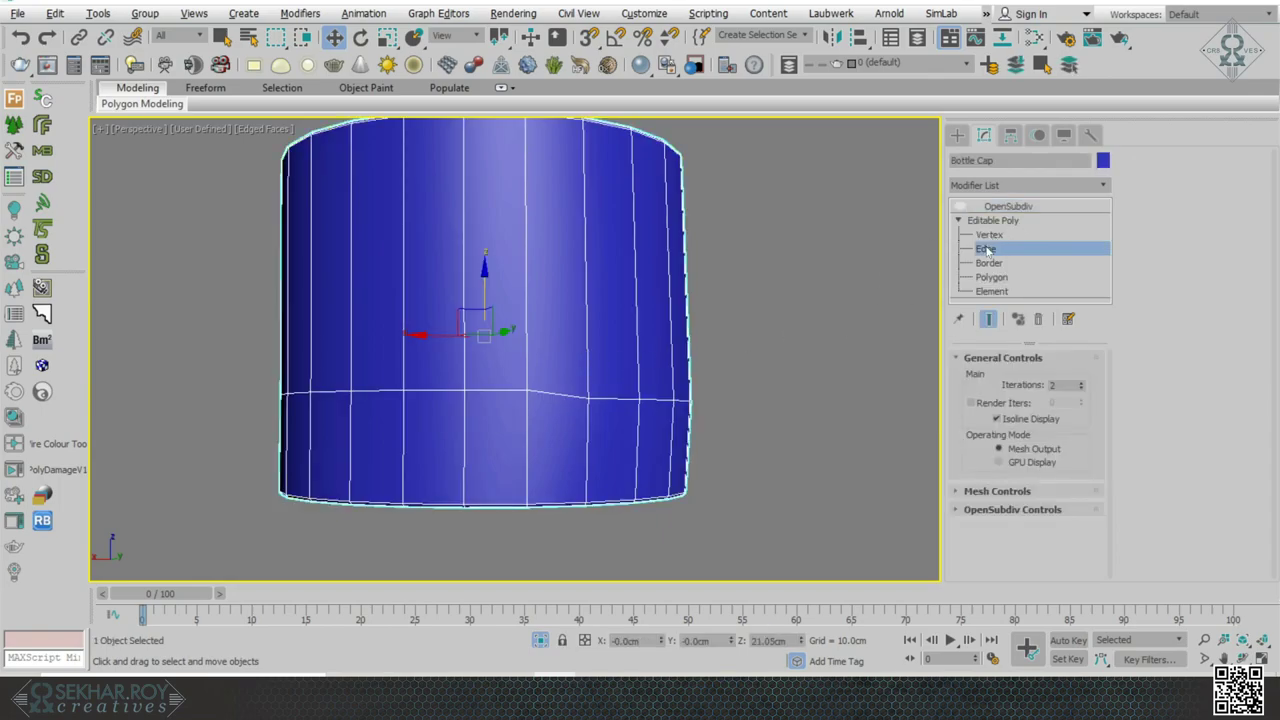
{"action": "double_click", "coordinate": [552, 396]}
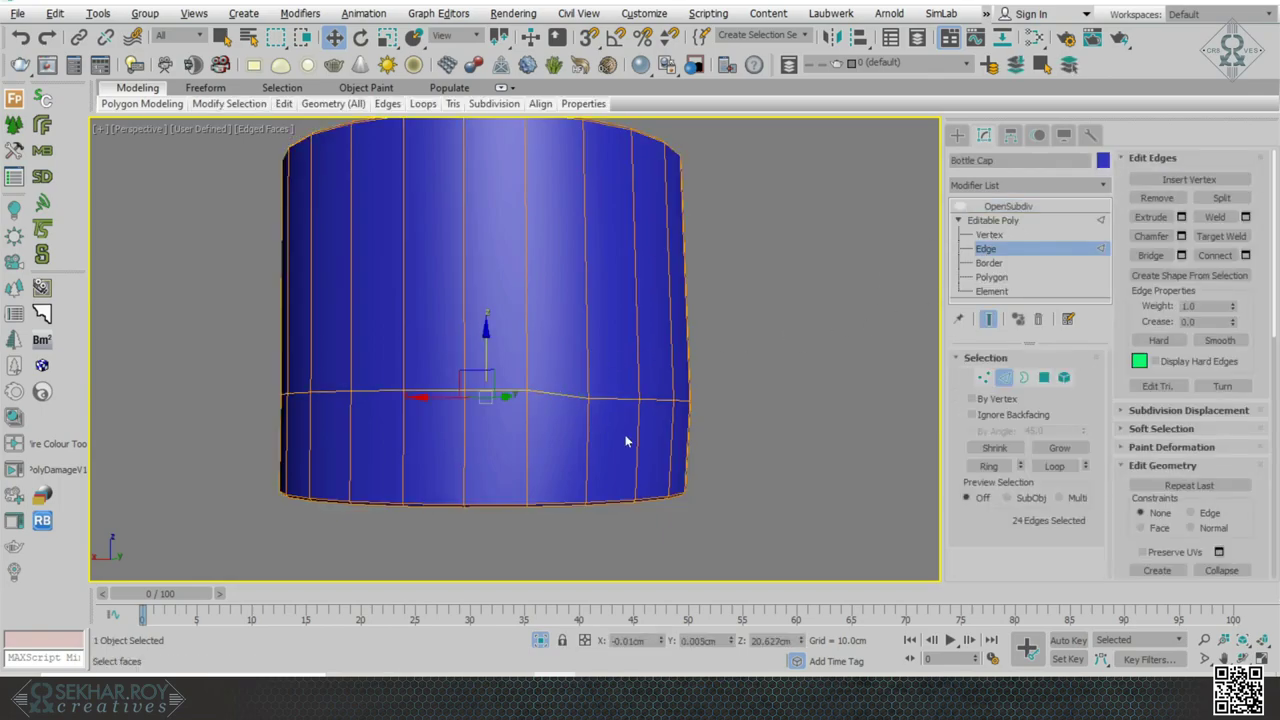
{"action": "key", "text": "ctrl+BackSpace"}
{"action": "middle_click_drag", "start_coordinate": [626, 441], "coordinate": [730, 282], "text": "alt"}
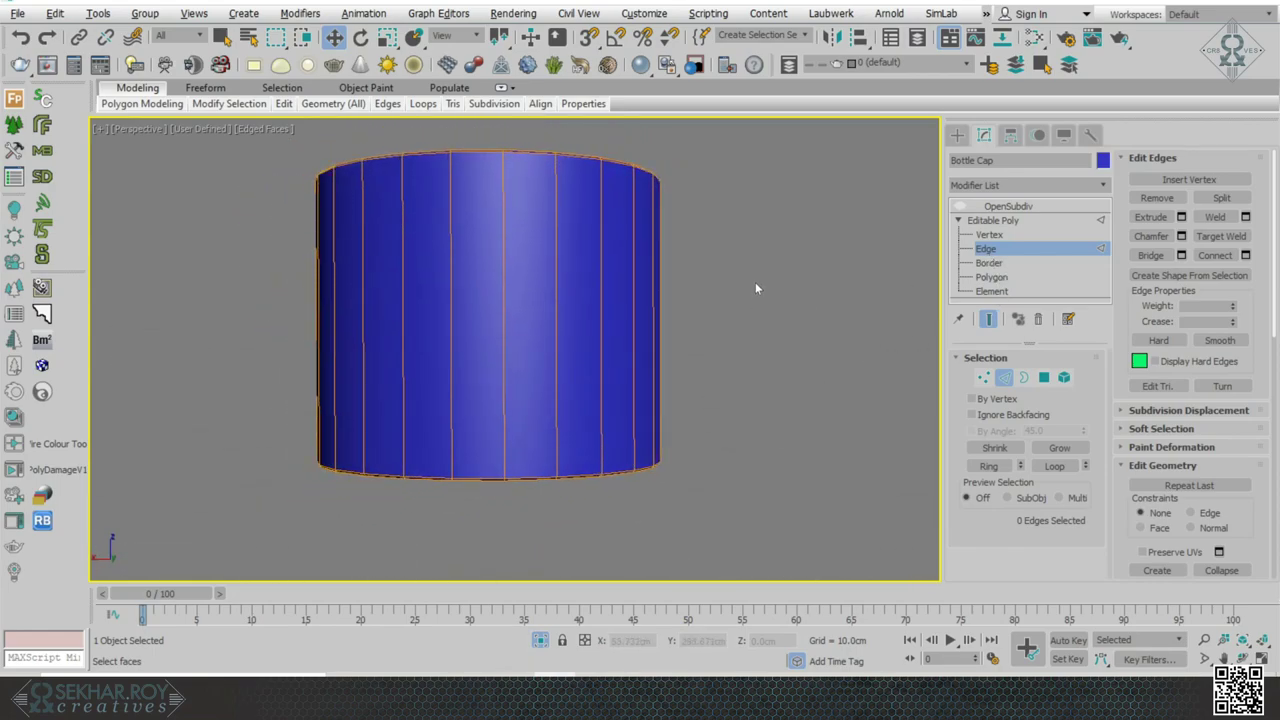
- Connect the cap's vertical outer side edges with 1 segment at mid-height, and clear the edge selection
{"action": "left_click_drag", "start_coordinate": [317, 298], "coordinate": [250, 309]}
{"action": "middle_click_drag", "start_coordinate": [250, 309], "coordinate": [705, 304], "text": "alt"}
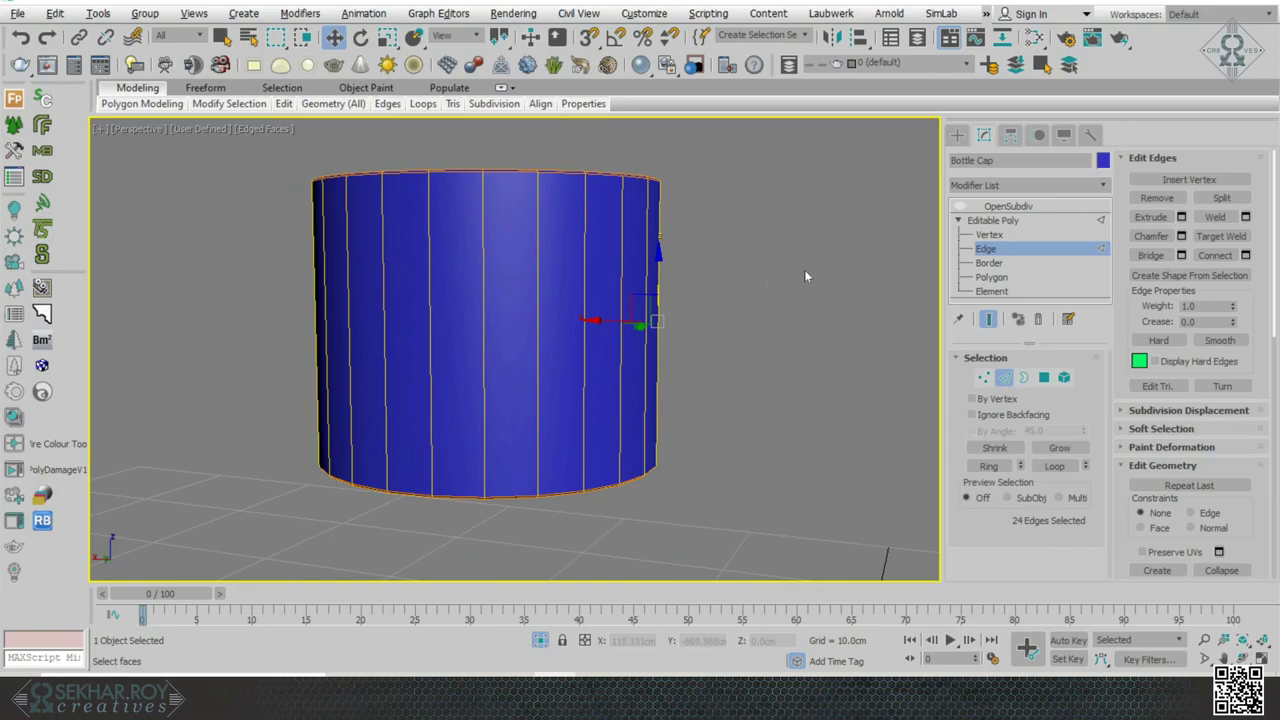
{"action": "left_click", "coordinate": [988, 318]}
{"action": "middle_click_drag", "start_coordinate": [446, 279], "coordinate": [784, 452], "text": "alt"}
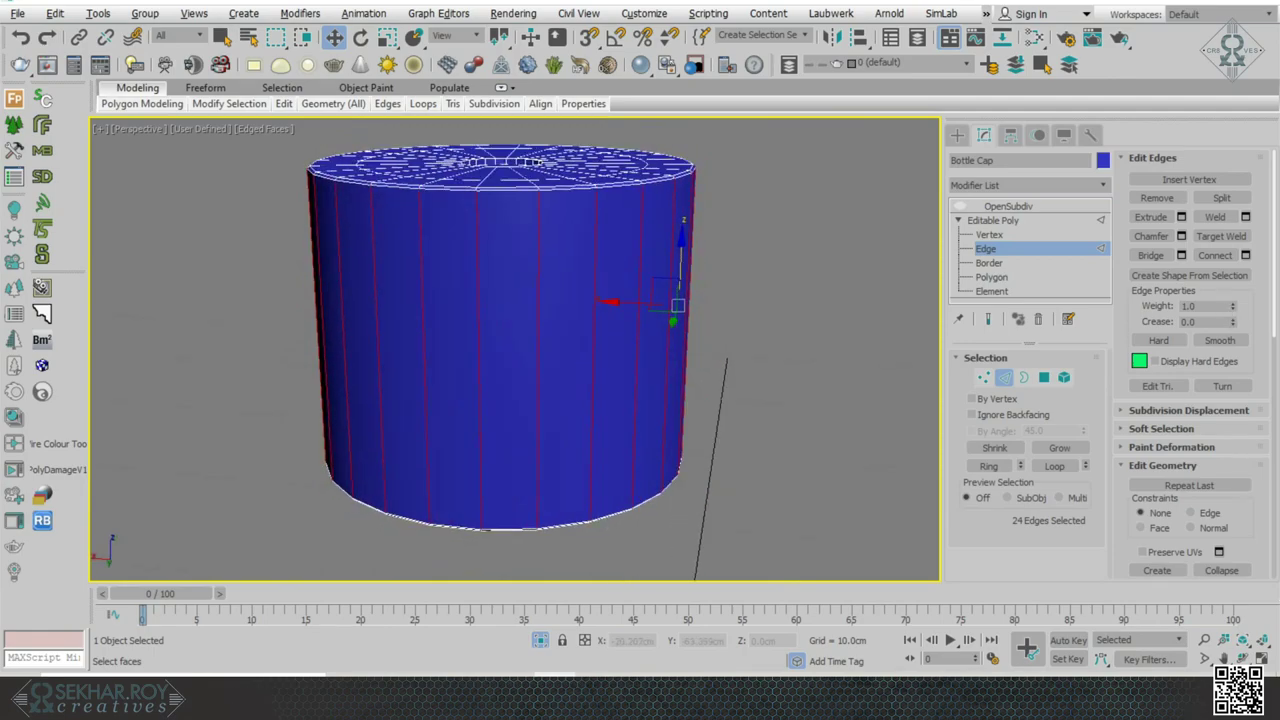
{"action": "left_click", "coordinate": [1245, 255]}
{"action": "middle_click_drag", "start_coordinate": [700, 350], "coordinate": [455, 487], "text": "alt"}
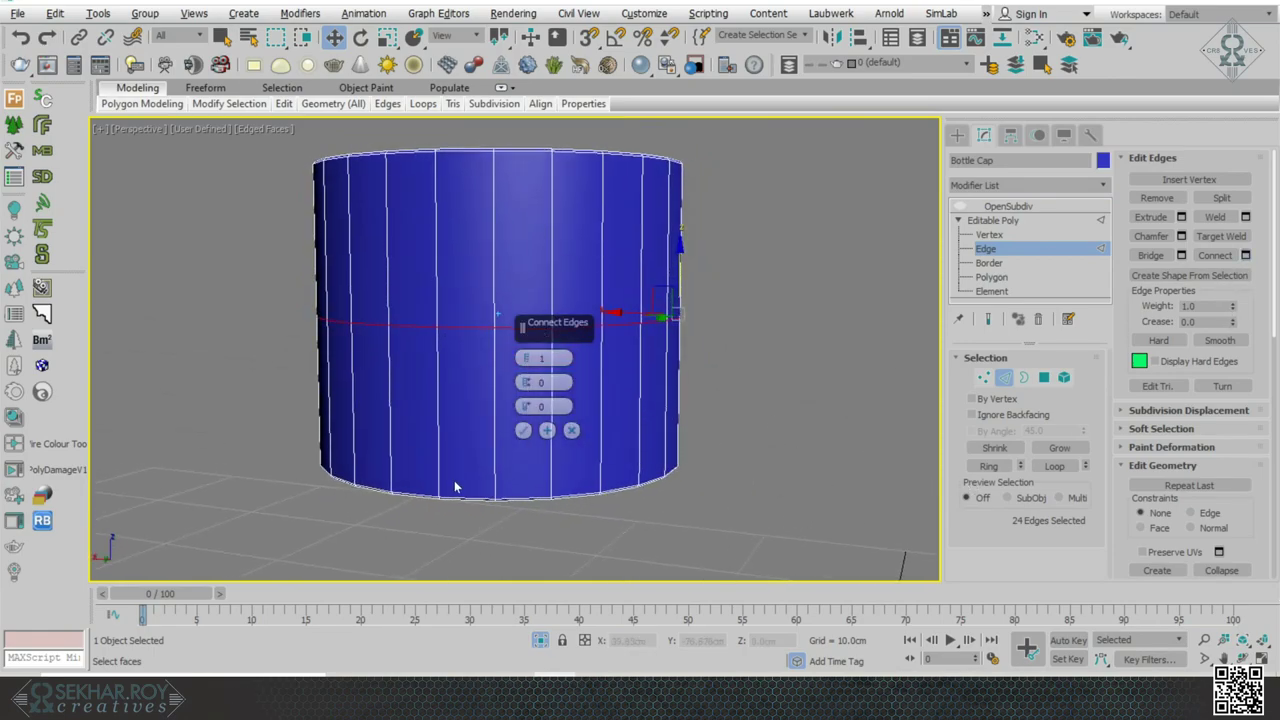
{"action": "left_click", "coordinate": [523, 430]}
{"action": "left_click", "coordinate": [816, 481]}
{"action": "middle_click_drag", "start_coordinate": [816, 481], "coordinate": [751, 372], "text": "alt"}
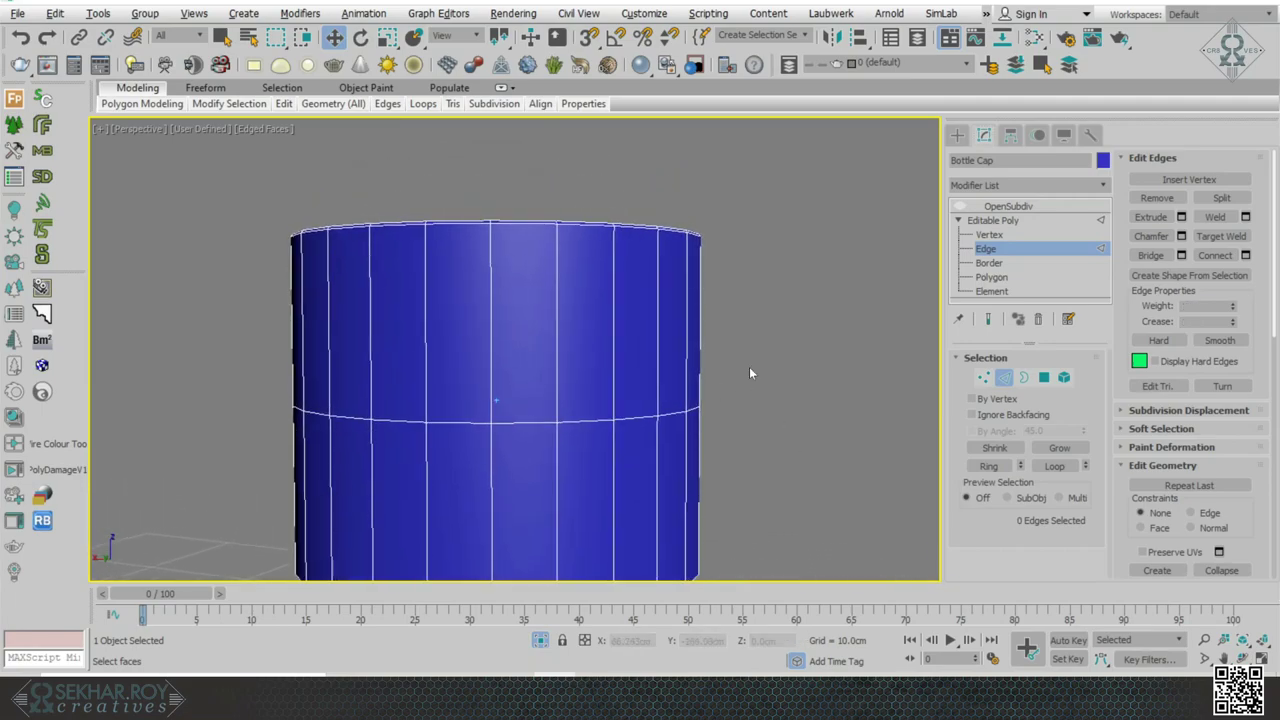
- Connect the vertical outer edges of the cap's upper half with 2 segments and a pinch of 95, and clear the selection
{"action": "left_click", "coordinate": [688, 311]}
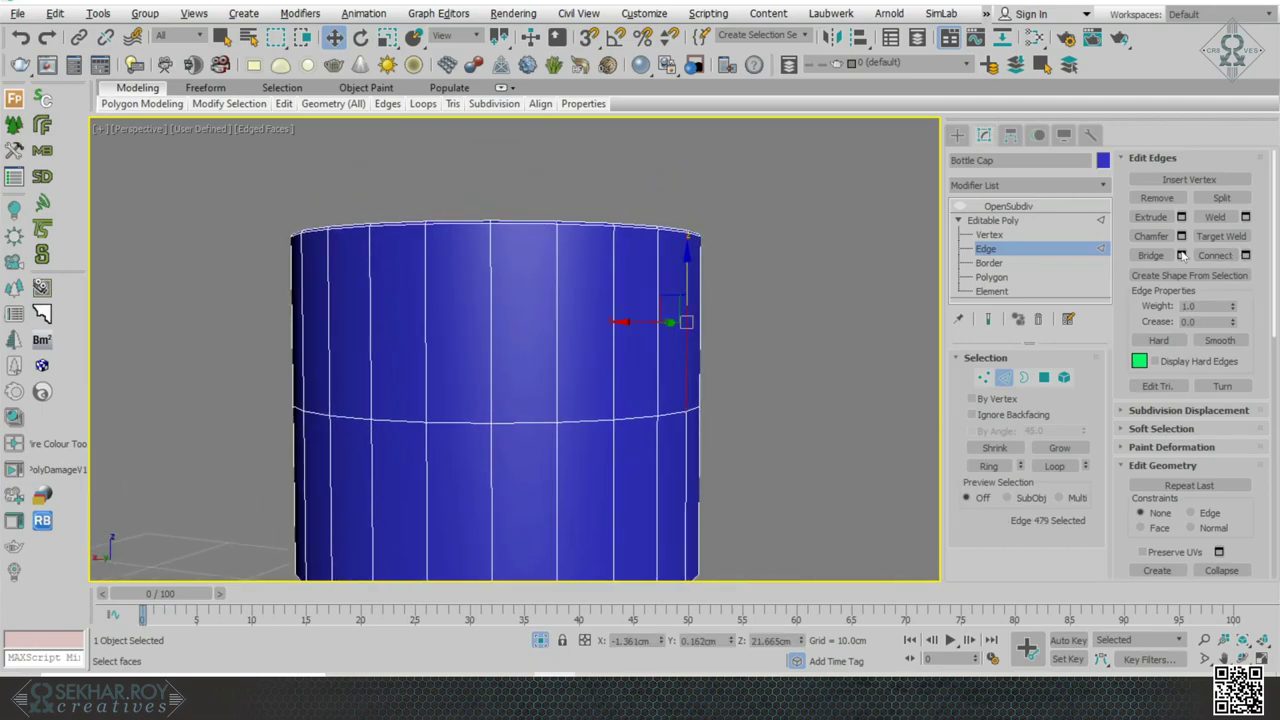
{"action": "left_click", "coordinate": [988, 466]}
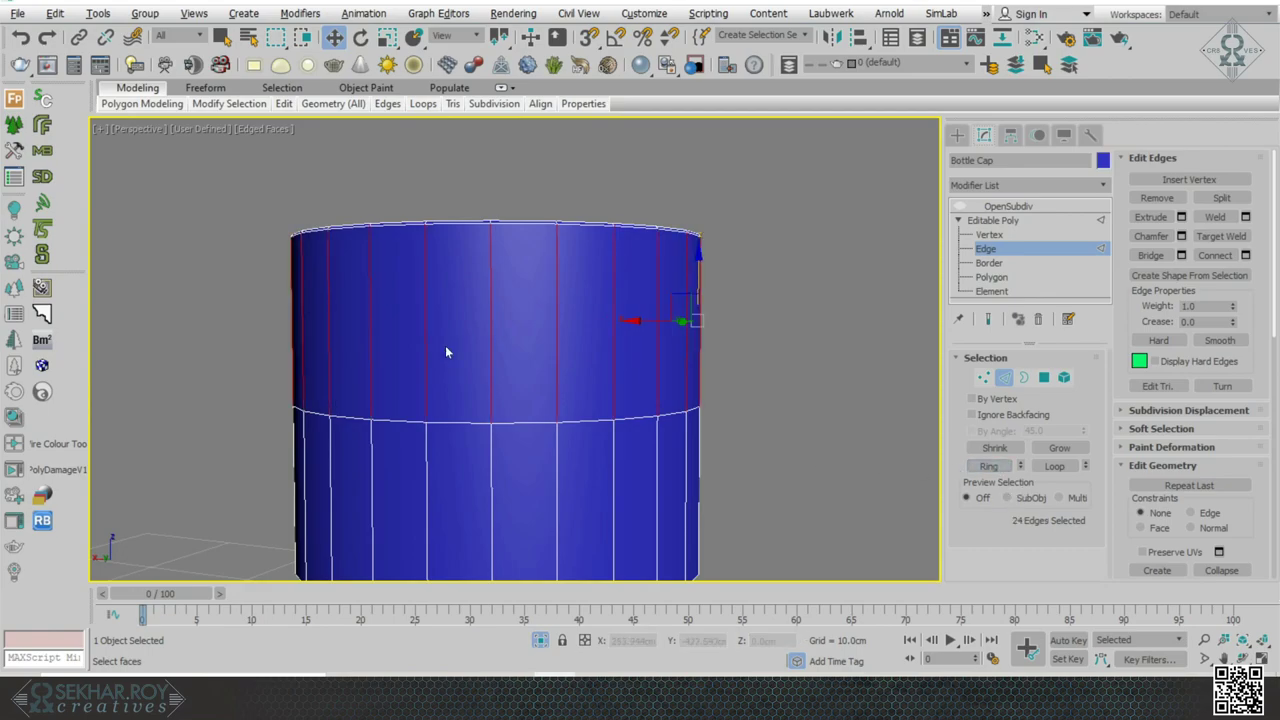
{"action": "left_click", "coordinate": [1245, 255]}
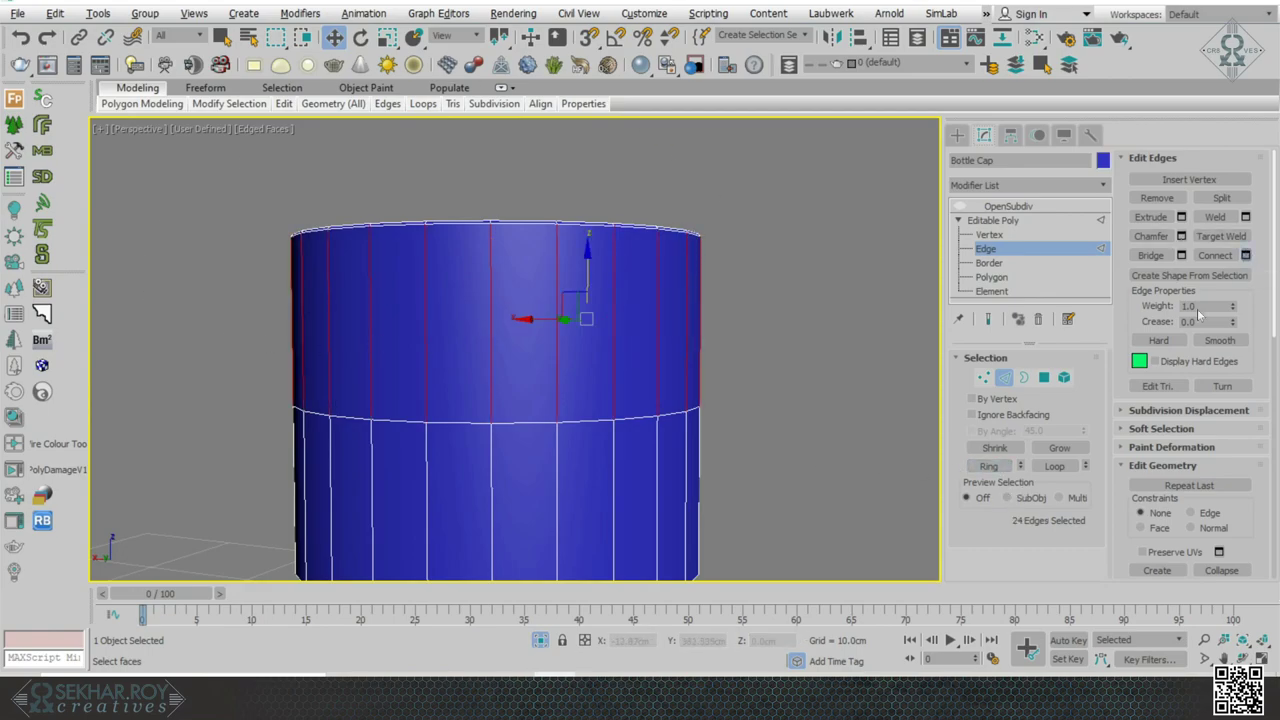
{"action": "left_click", "coordinate": [527, 356]}
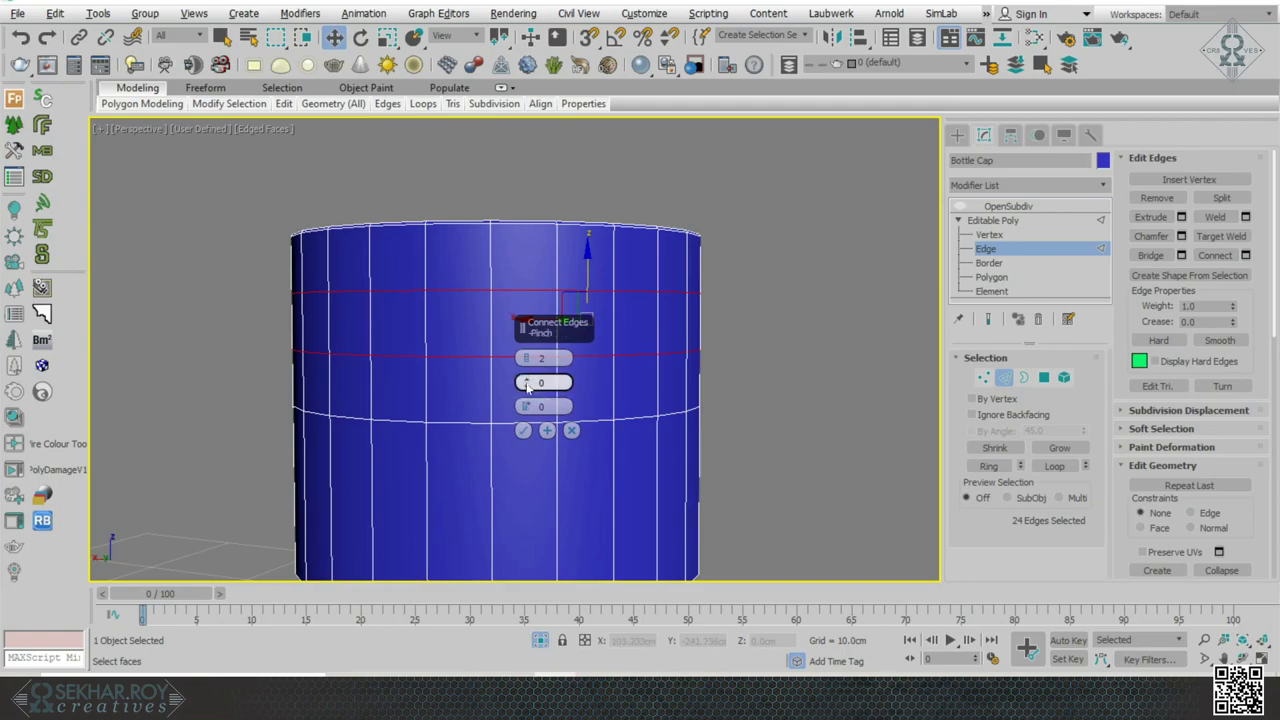
{"action": "left_click_drag", "start_coordinate": [529, 388], "coordinate": [549, 80]}
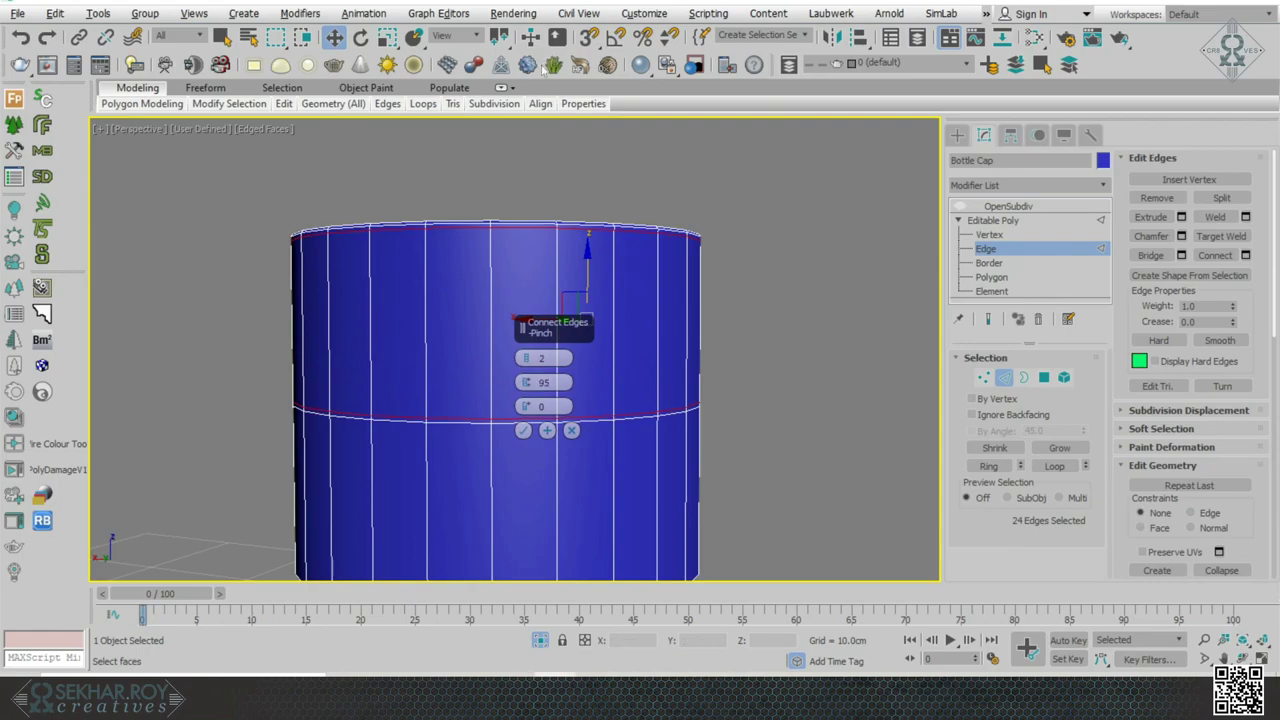
{"action": "left_click", "coordinate": [524, 430]}
{"action": "left_click", "coordinate": [793, 423]}
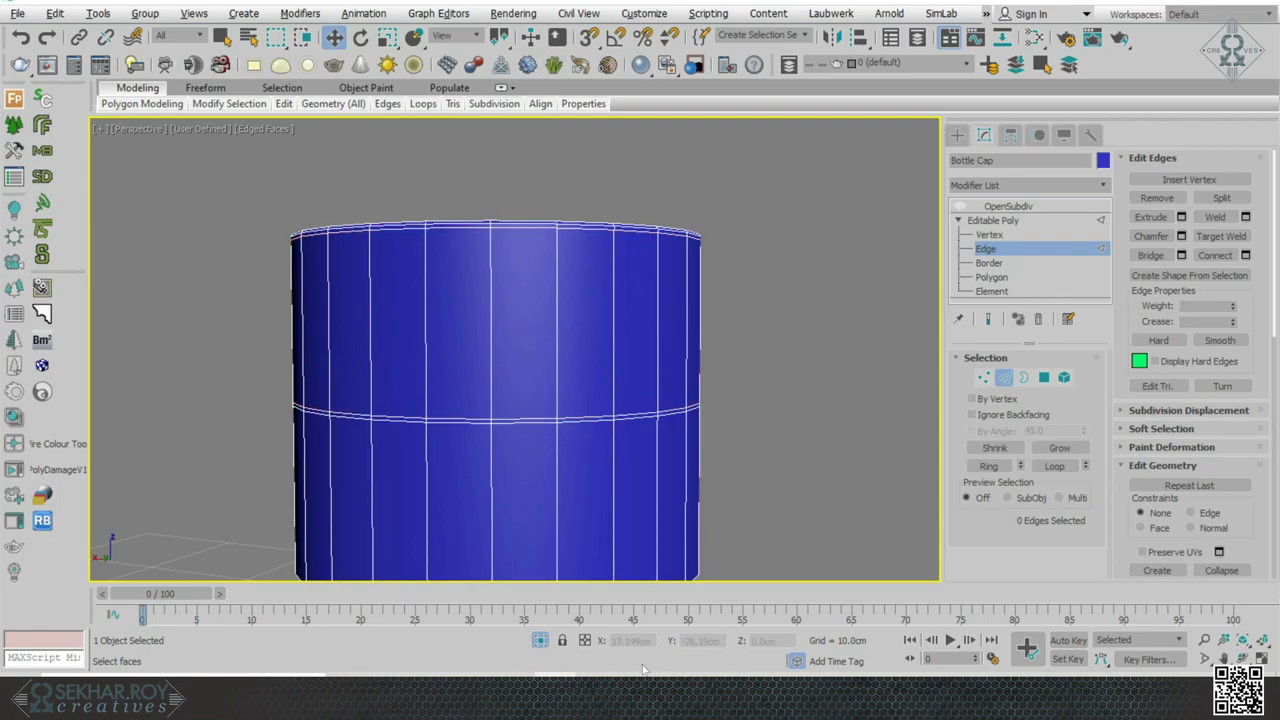
- Examine the ribbed cap in the reference photo of the olive oil bottle, and return to the cap model
{"action": "left_click", "coordinate": [720, 692]}
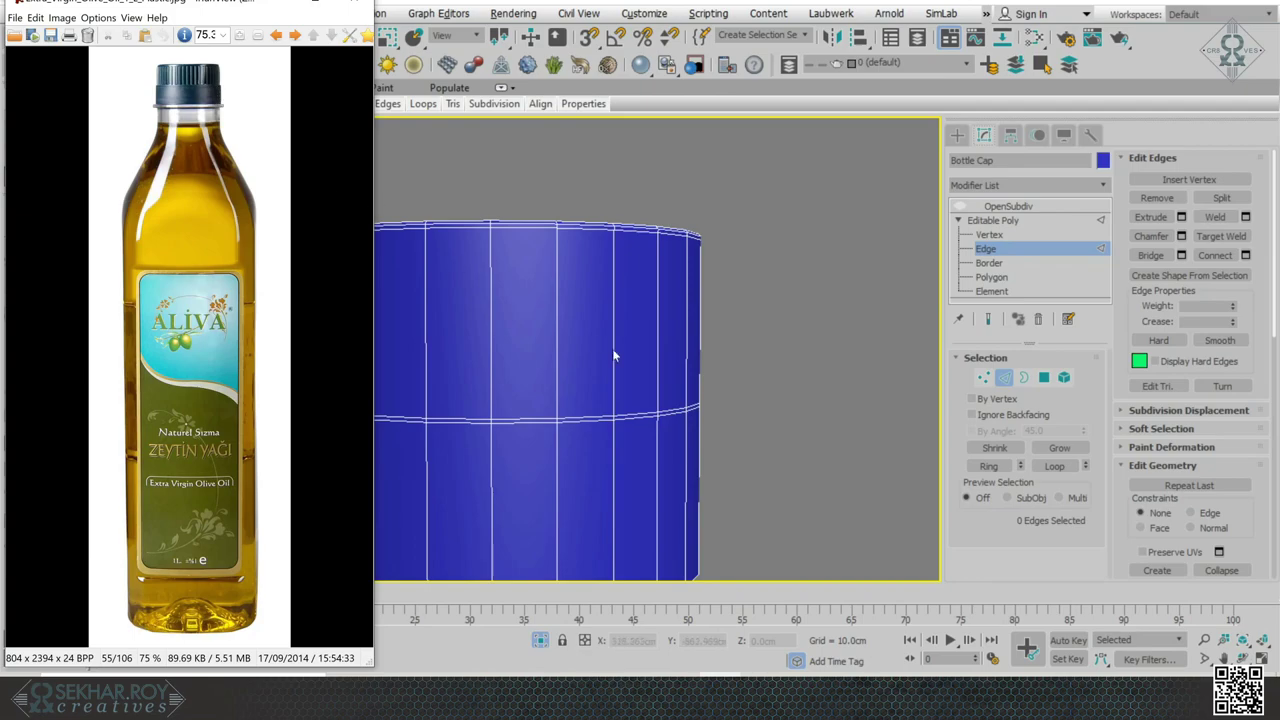
{"action": "left_click", "coordinate": [279, 7]}
{"action": "middle_click_drag", "start_coordinate": [833, 366], "coordinate": [941, 345], "text": "alt"}
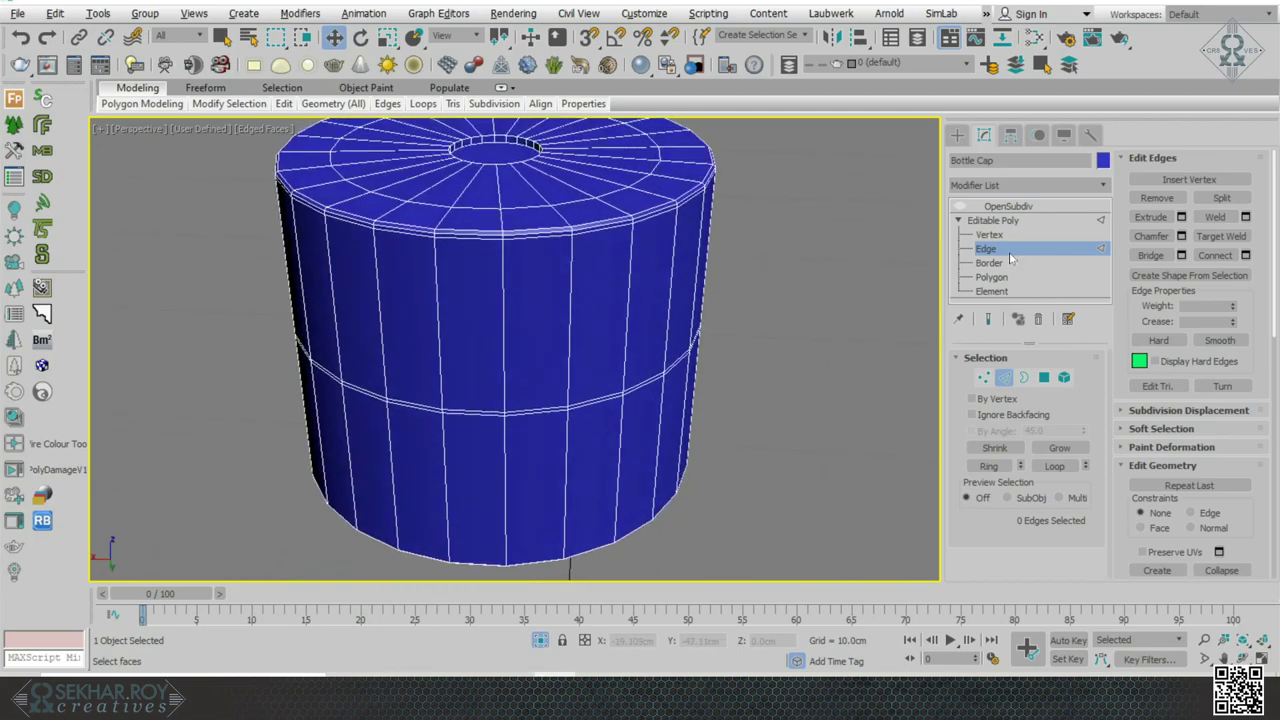
- Extrude the ring of vertical edges on the cap's upper half to a height of 0.146 cm, previewing it with OpenSubdiv on
{"action": "left_click", "coordinate": [673, 283]}
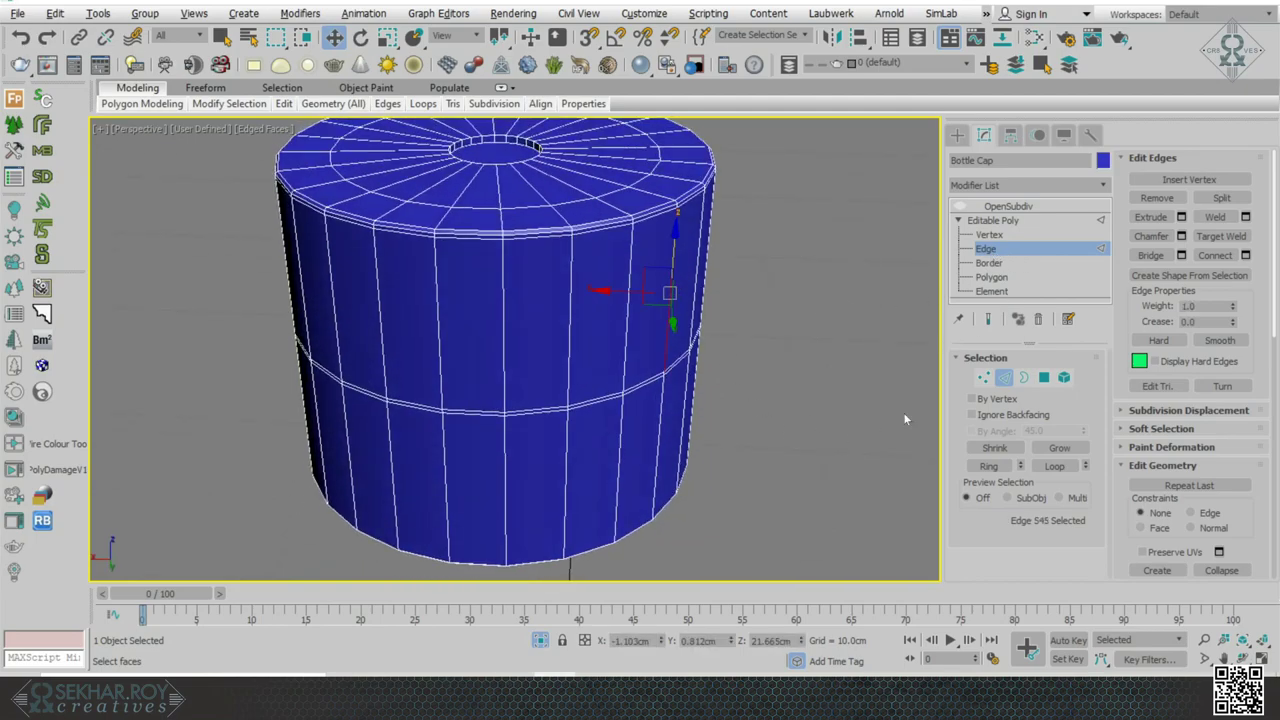
{"action": "middle_click_drag", "start_coordinate": [1183, 285], "coordinate": [1183, 285], "text": "alt"}
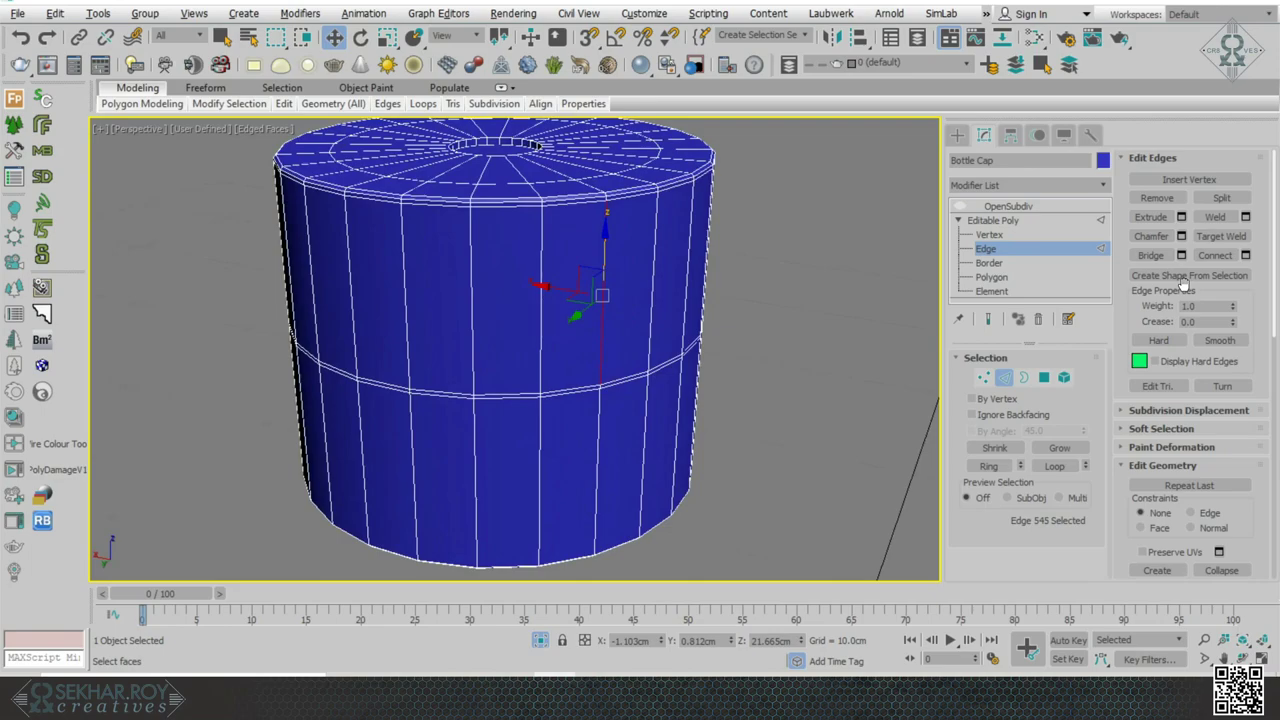
{"action": "left_click", "coordinate": [994, 472]}
{"action": "middle_click_drag", "start_coordinate": [707, 346], "coordinate": [707, 346], "text": "alt"}
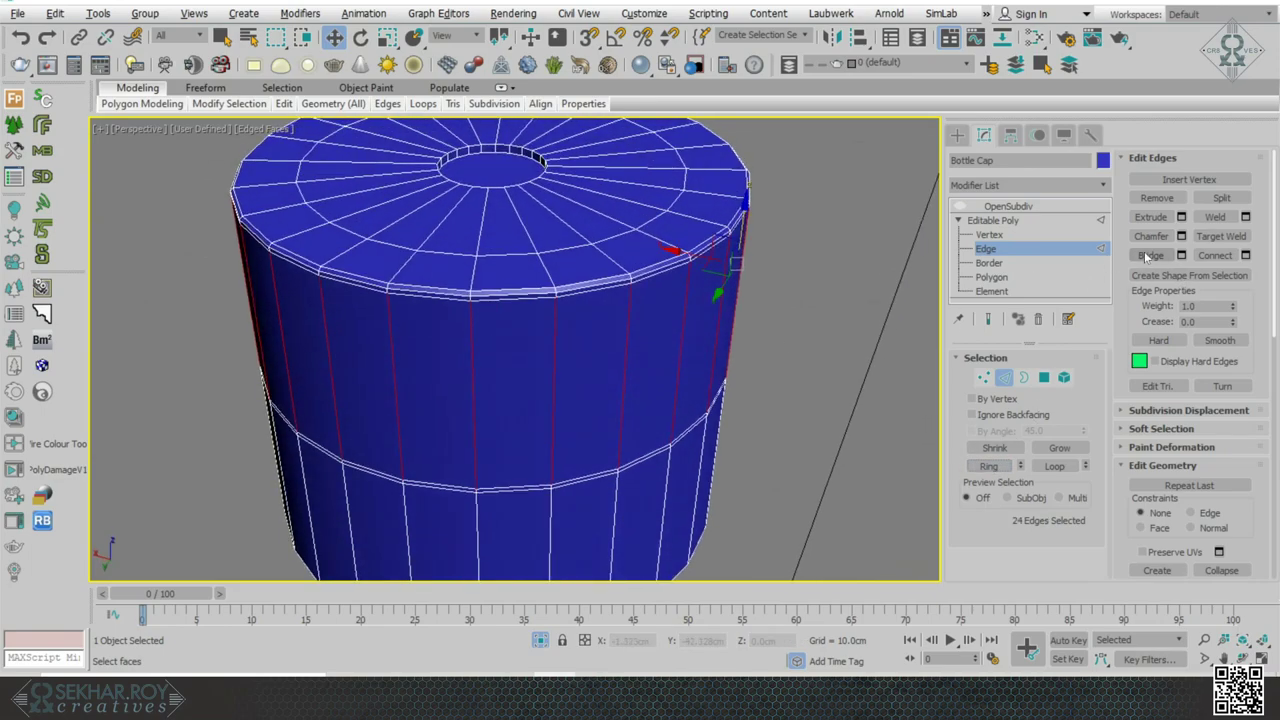
{"action": "left_click", "coordinate": [1182, 217]}
{"action": "middle_click_drag", "start_coordinate": [490, 362], "coordinate": [530, 387], "text": "alt"}
{"action": "right_click", "coordinate": [528, 362]}
{"action": "scroll", "coordinate": [530, 364], "scroll_direction": "up", "scroll_amount": 4}
{"action": "scroll", "coordinate": [530, 364], "scroll_direction": "down", "scroll_amount": 2}
{"action": "right_click", "coordinate": [530, 386]}
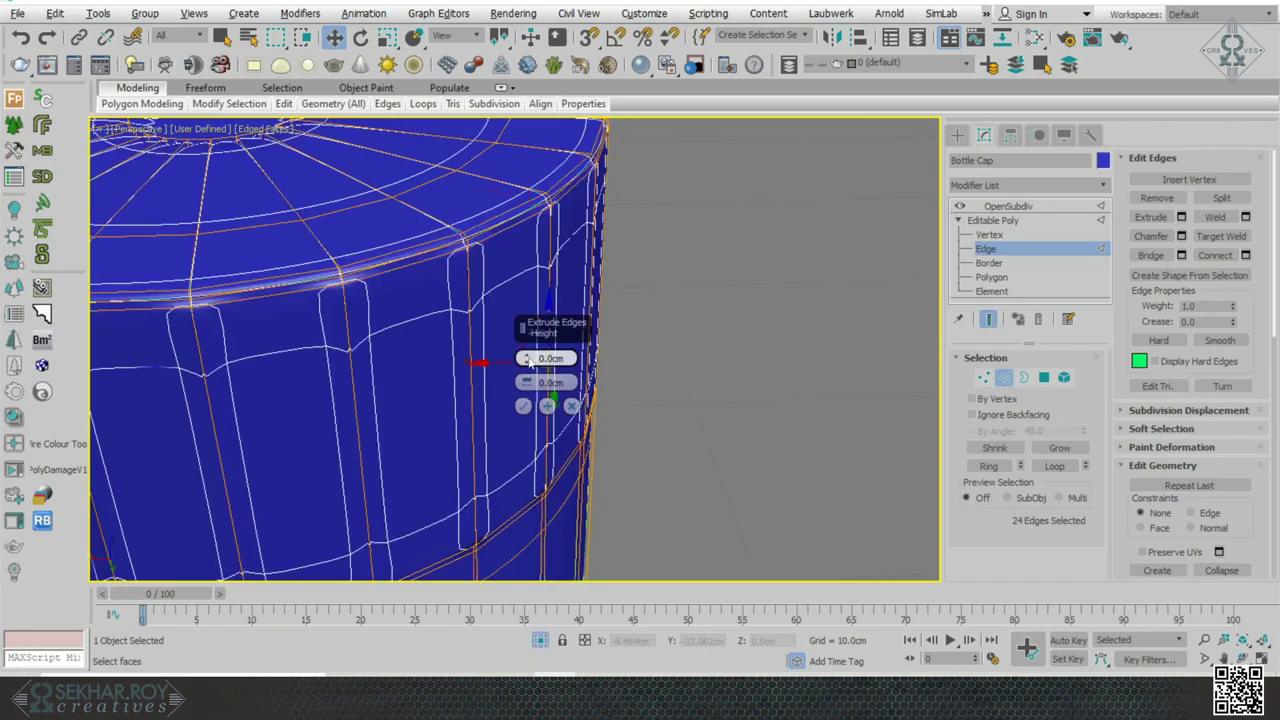
{"action": "left_click_drag", "start_coordinate": [526, 357], "coordinate": [527, 345]}
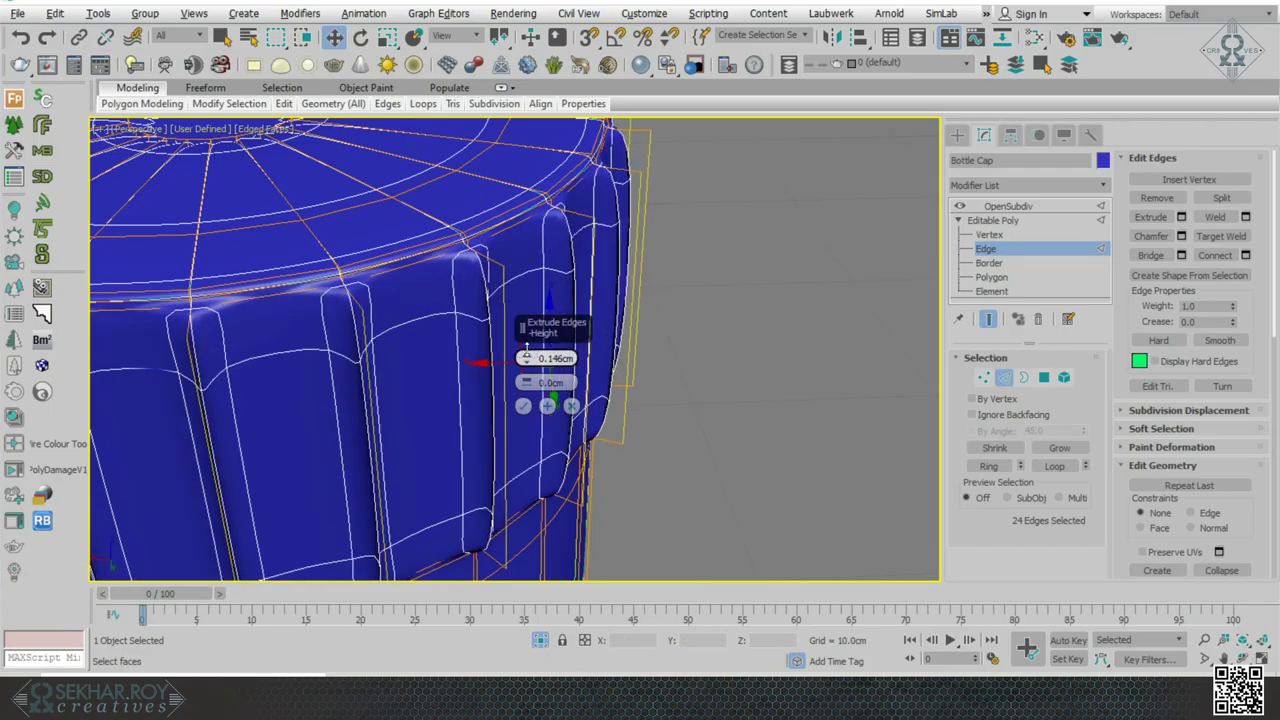
{"action": "scroll", "coordinate": [637, 360], "scroll_direction": "down", "scroll_amount": 4}
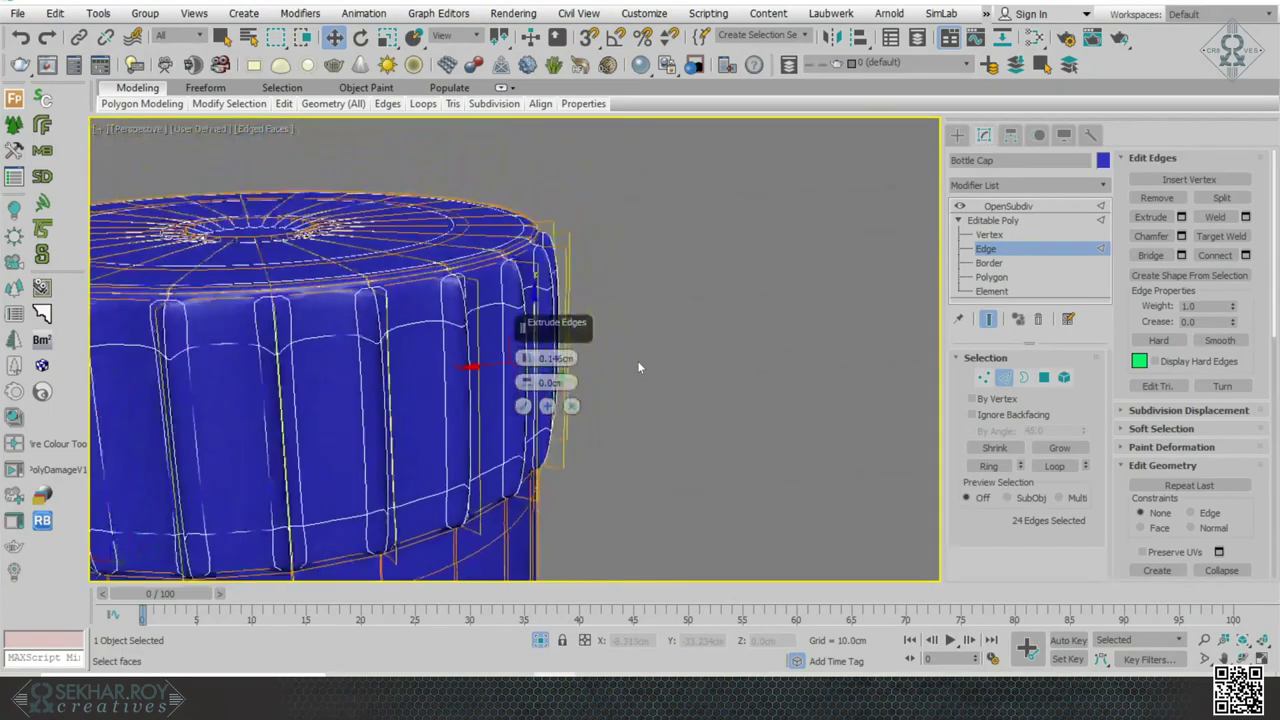
{"action": "scroll", "coordinate": [637, 367], "scroll_direction": "down", "scroll_amount": 6}
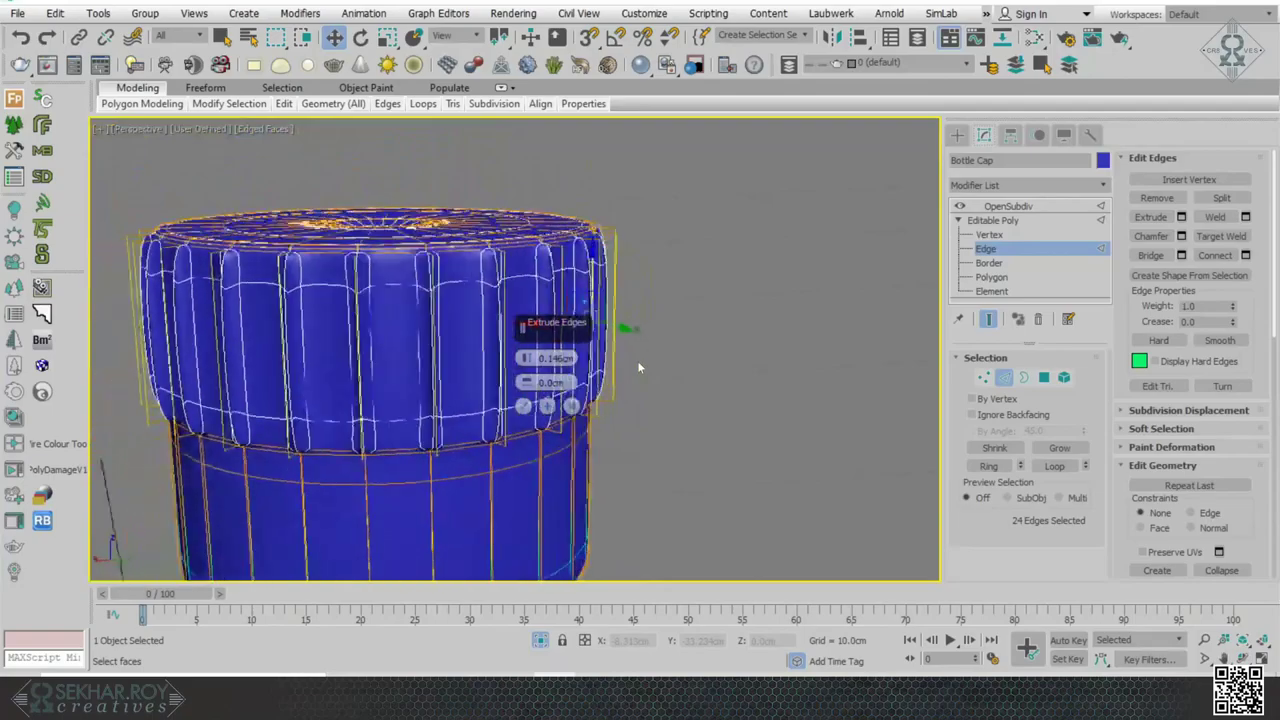
{"action": "scroll", "coordinate": [637, 360], "scroll_direction": "up", "scroll_amount": 4}
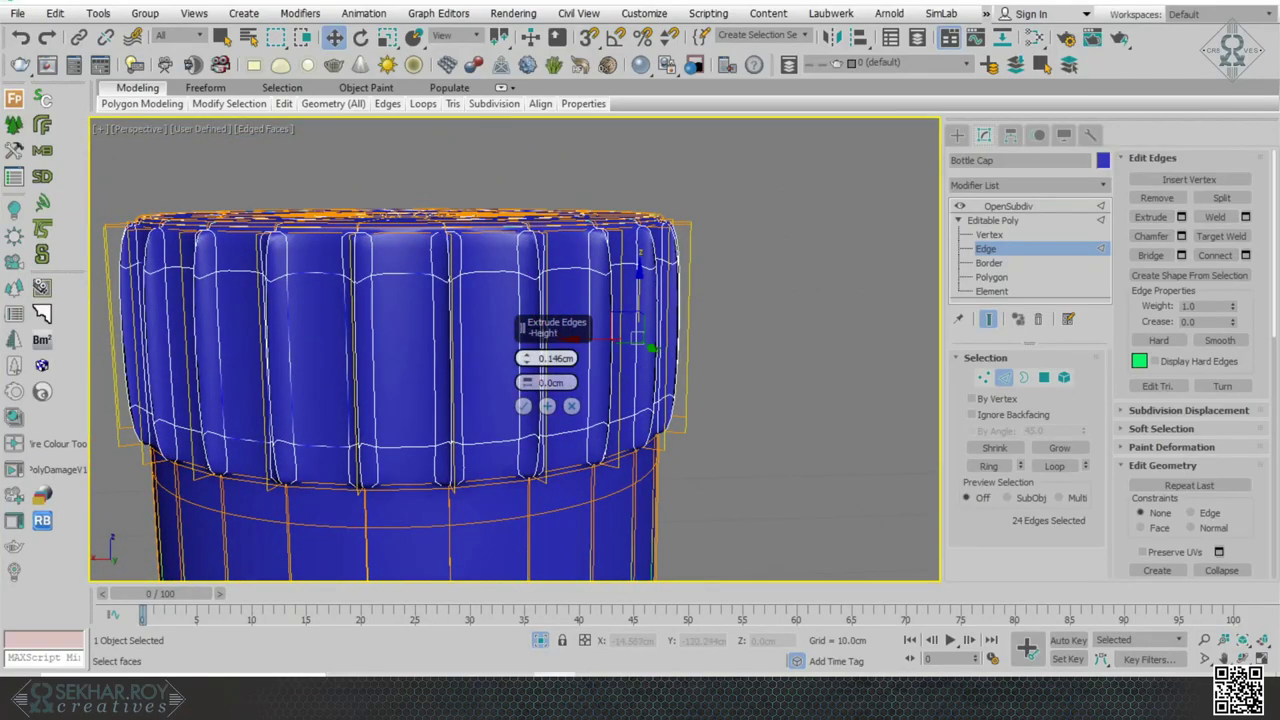
- Widen the base of the extruded ribs on the cap's upper half and apply the edge extrusion
{"action": "left_click_drag", "start_coordinate": [526, 382], "coordinate": [528, 370]}
{"action": "middle_click_drag", "start_coordinate": [763, 360], "coordinate": [727, 368], "text": "alt"}
{"action": "scroll", "coordinate": [763, 360], "scroll_direction": "up", "scroll_amount": 5}
{"action": "scroll", "coordinate": [763, 360], "scroll_direction": "down", "scroll_amount": 5}
{"action": "left_click", "coordinate": [523, 406]}
{"action": "scroll", "coordinate": [765, 387], "scroll_direction": "down", "scroll_amount": 3}
- With OpenSubdiv off, select the full ring of outer side polygons below the cap's ribs
{"action": "key", "text": "4"}
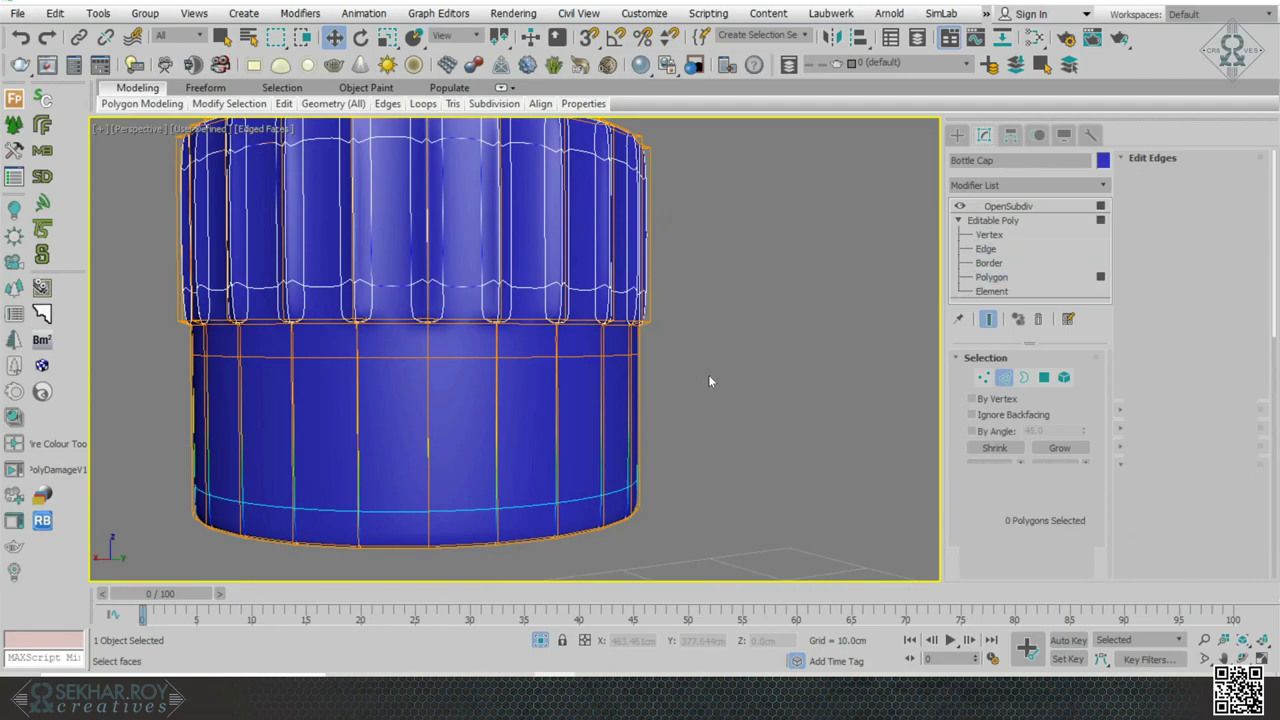
{"action": "left_click_drag", "start_coordinate": [712, 365], "coordinate": [134, 460]}
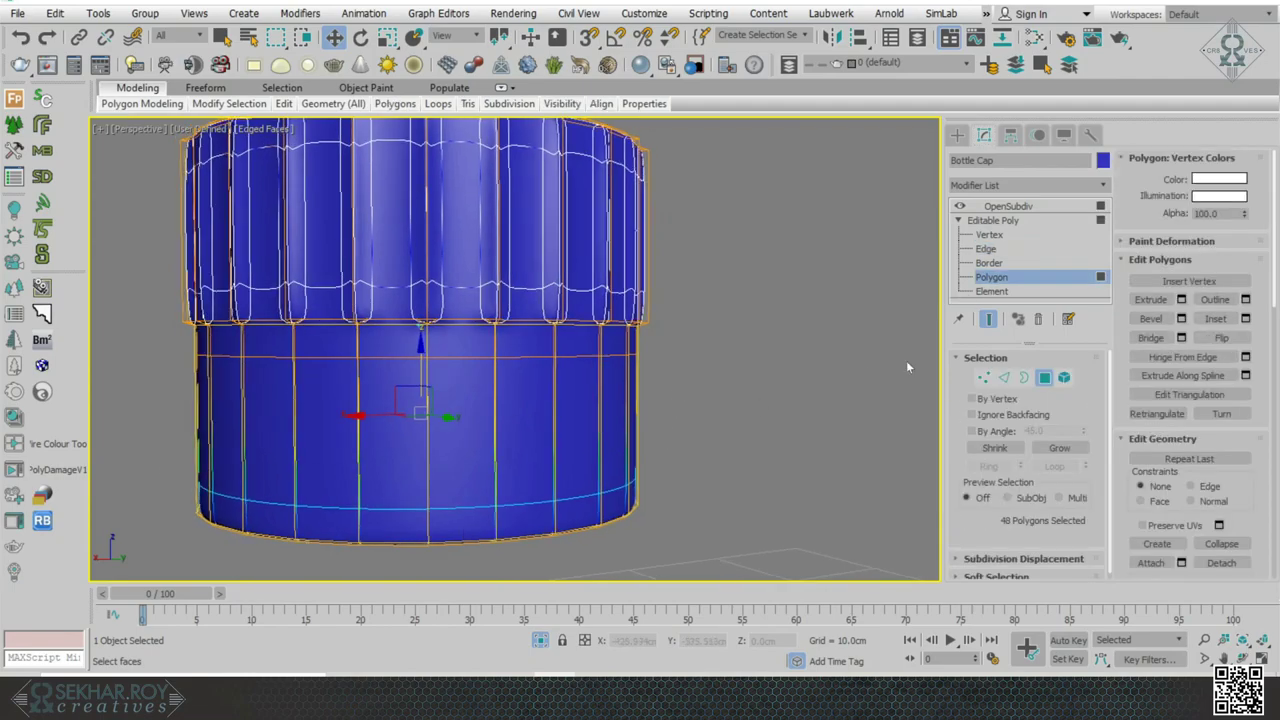
{"action": "left_click", "coordinate": [959, 206]}
{"action": "middle_click_drag", "start_coordinate": [761, 329], "coordinate": [571, 374], "text": "alt"}
{"action": "left_click", "coordinate": [571, 376]}
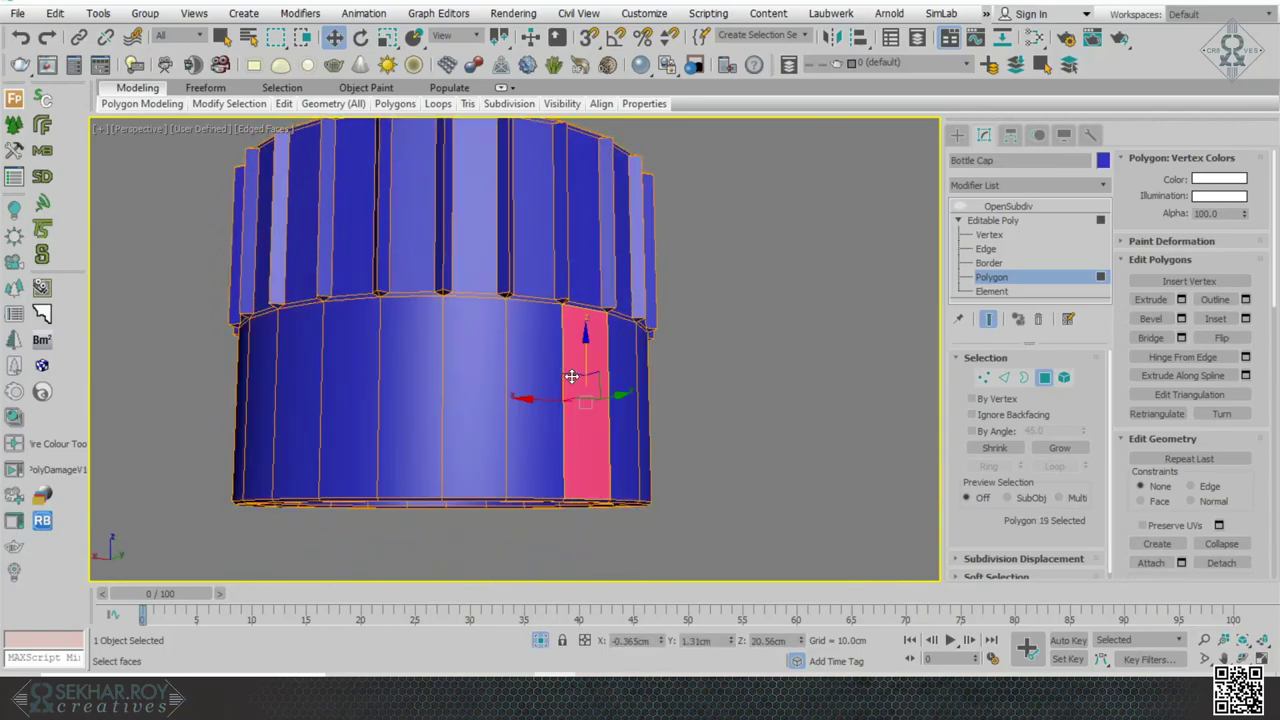
{"action": "left_click", "coordinate": [541, 381], "text": "shift"}
{"action": "middle_click_drag", "start_coordinate": [781, 389], "coordinate": [719, 311], "text": "alt"}
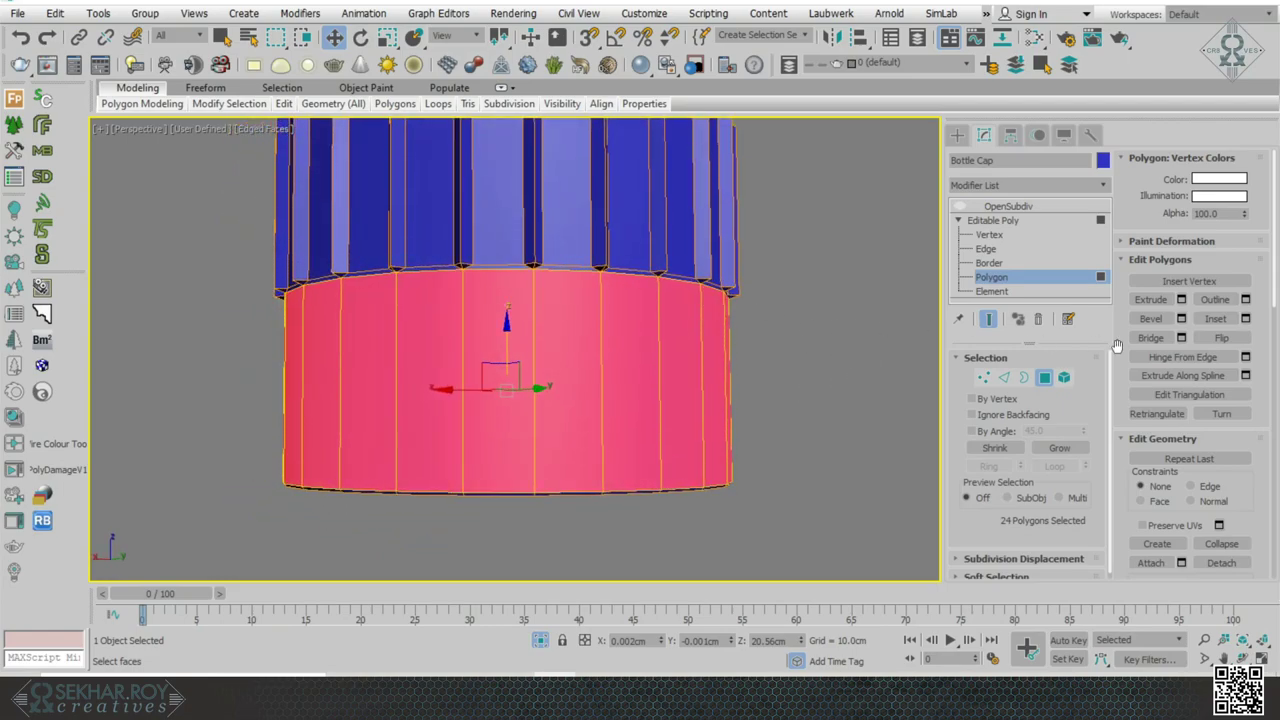
- Extrude the lower band of cap polygons outward by 0.098 cm, checking the result with OpenSubdiv on
{"action": "left_click", "coordinate": [1181, 299]}
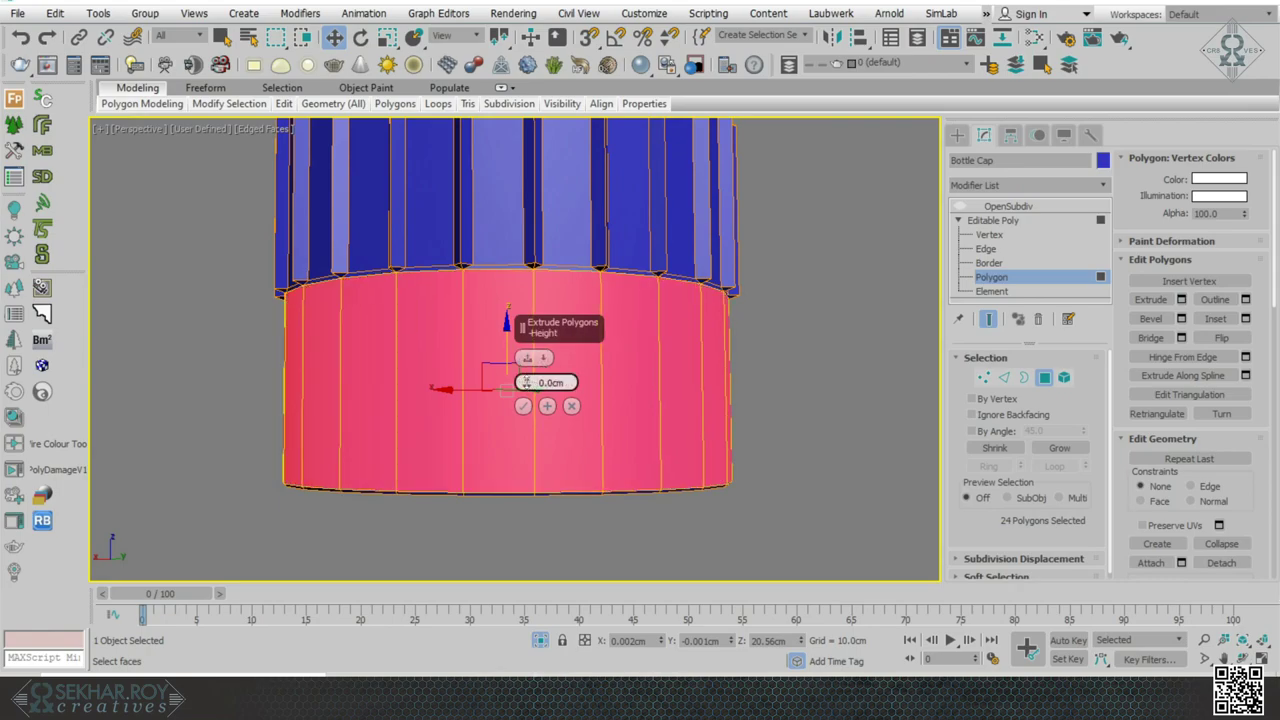
{"action": "left_click_drag", "start_coordinate": [526, 382], "coordinate": [526, 380]}
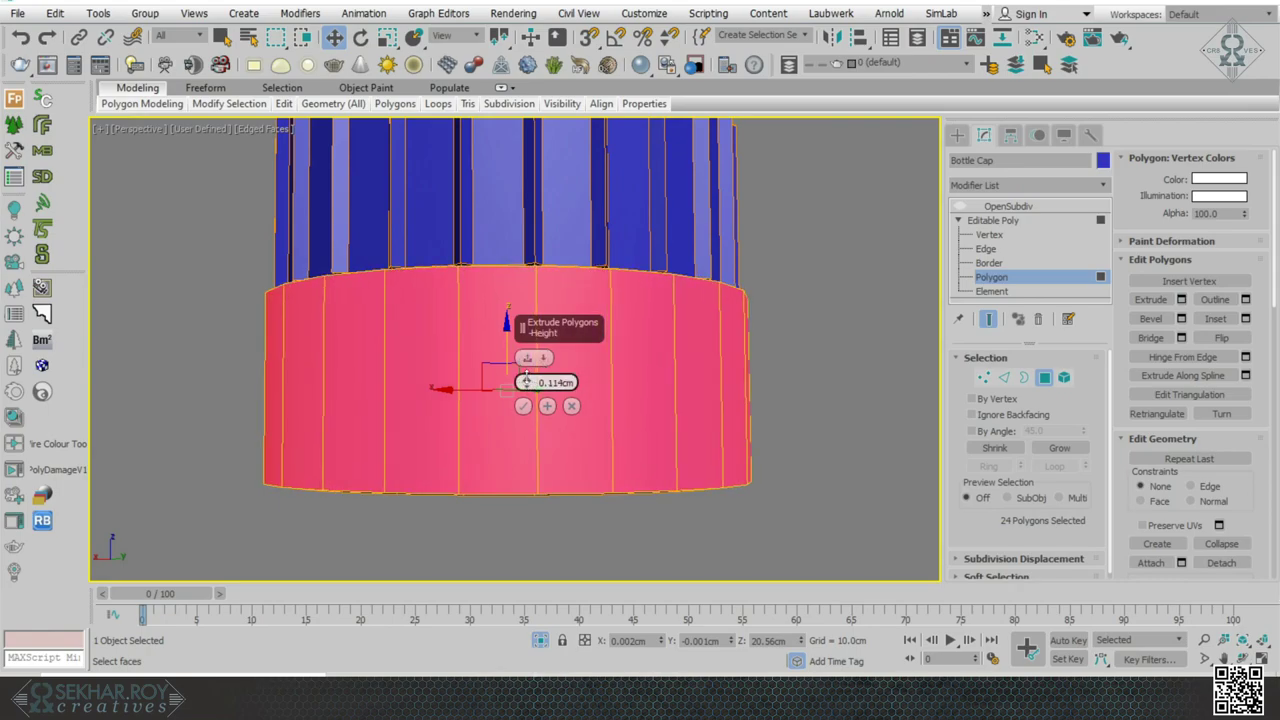
{"action": "left_click", "coordinate": [959, 207]}
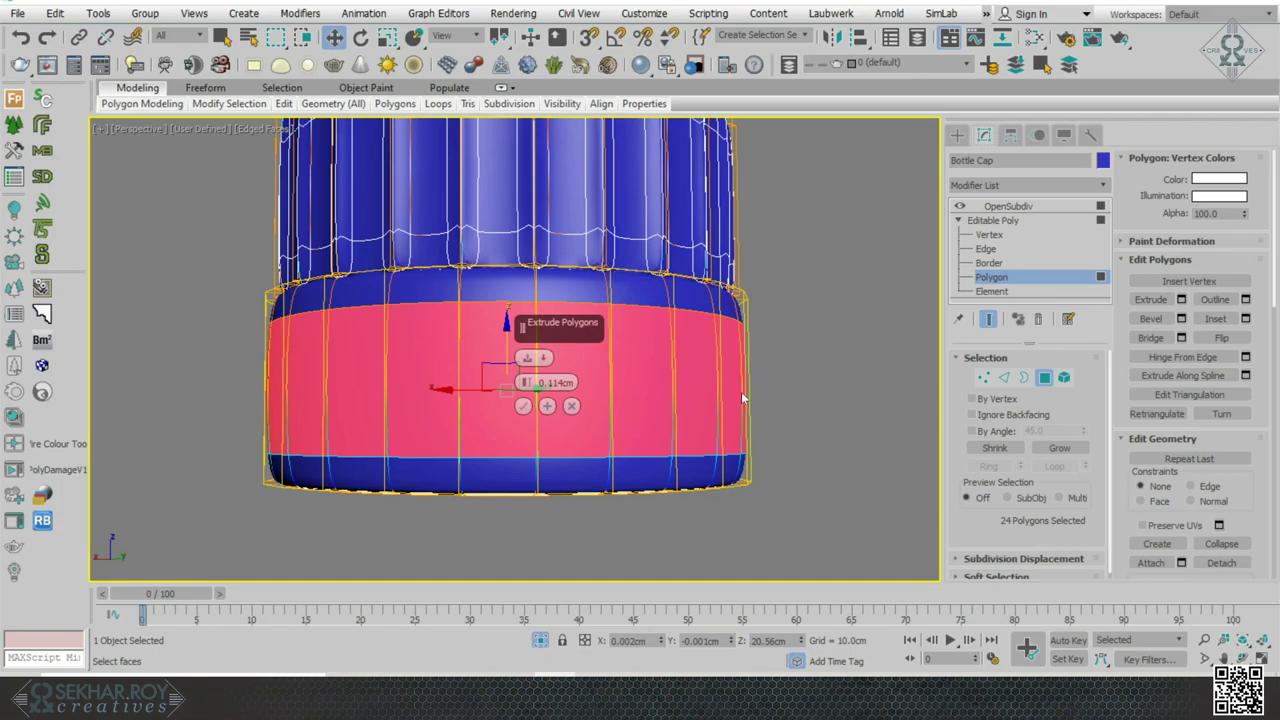
{"action": "middle_click_drag", "start_coordinate": [830, 394], "coordinate": [830, 394], "text": "alt"}
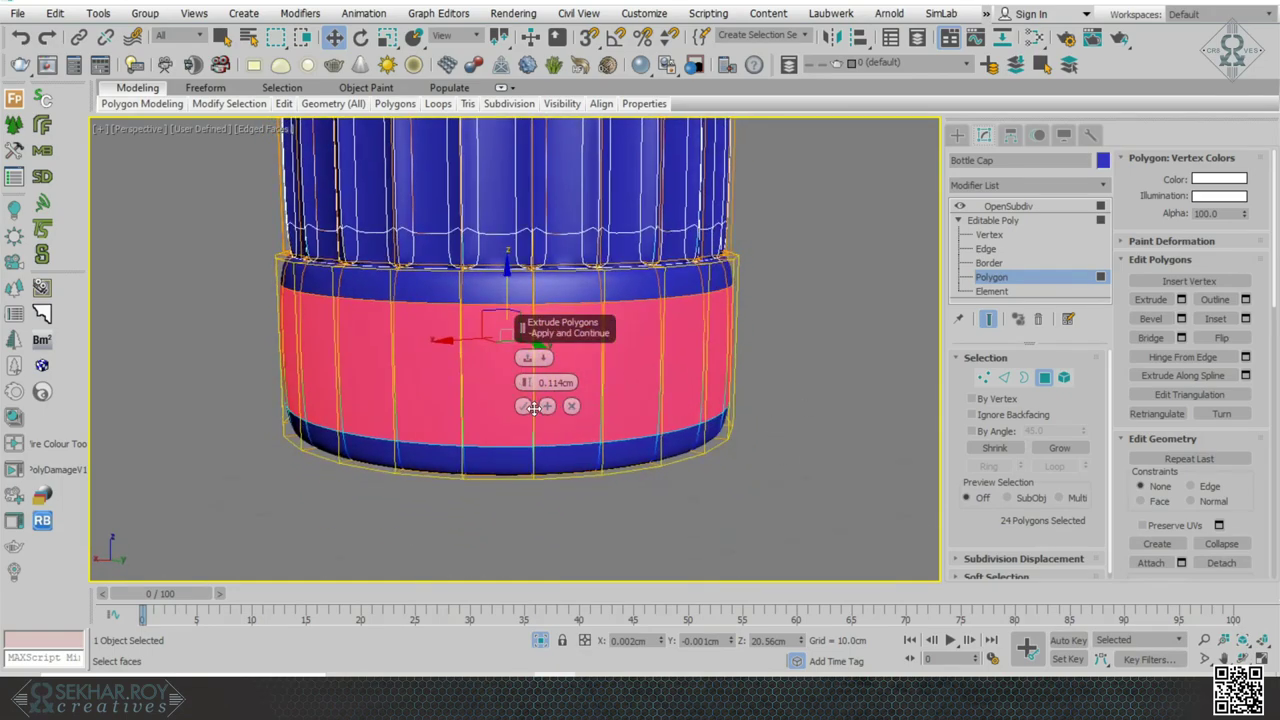
{"action": "left_click_drag", "start_coordinate": [526, 383], "coordinate": [526, 386]}
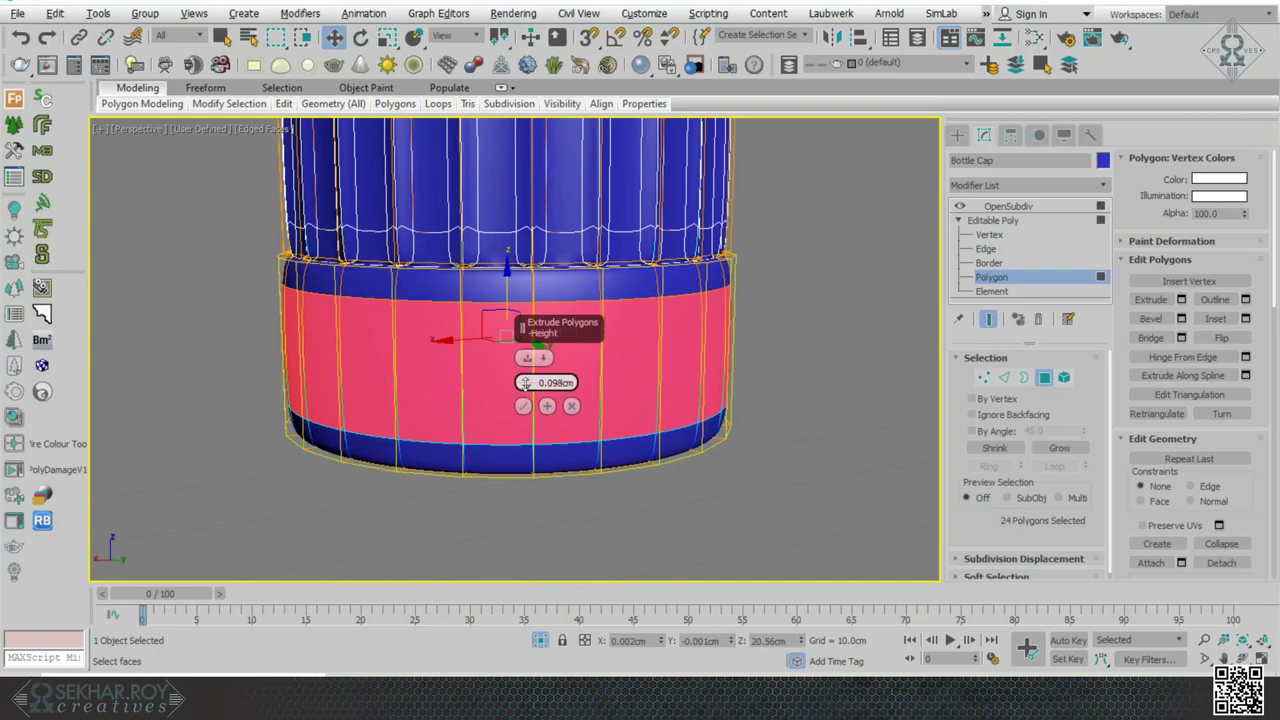
{"action": "left_click", "coordinate": [523, 406]}
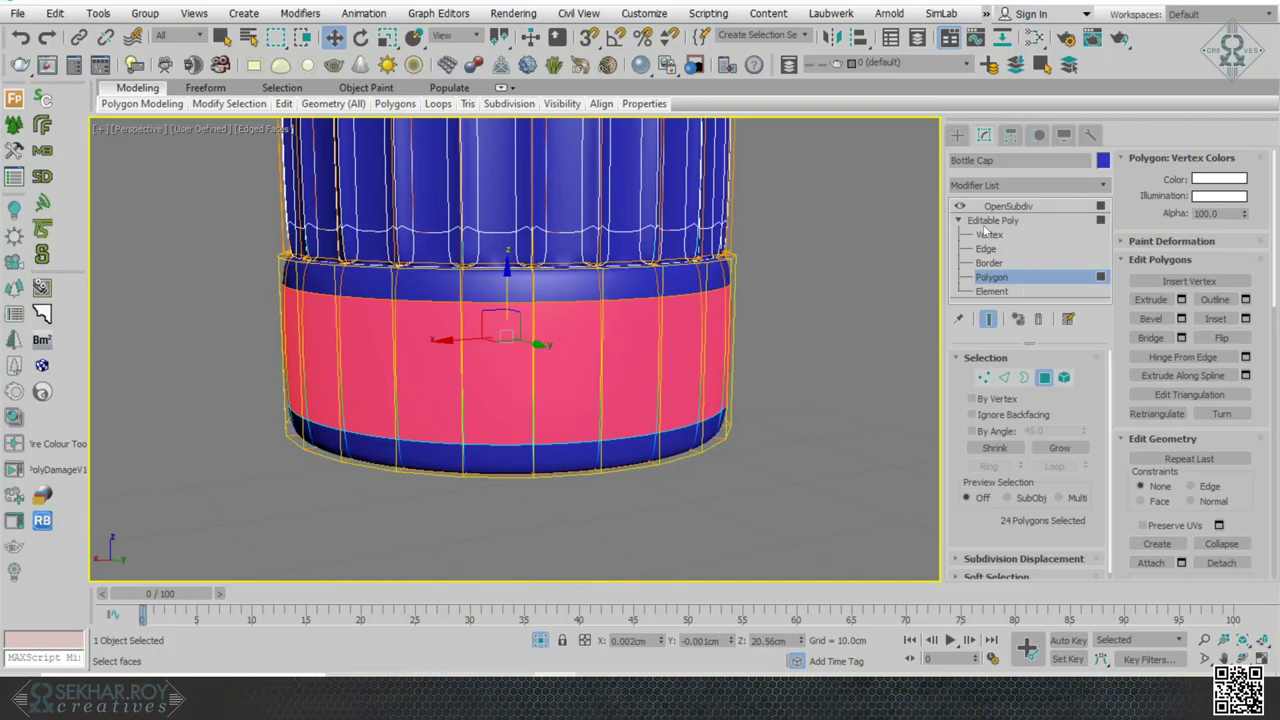
- Turn OpenSubdiv off, clear the side polygon selection, and inspect the narrow polygon strip on the cap's bottom rim
{"action": "middle_click_drag", "start_coordinate": [912, 430], "coordinate": [720, 315], "text": "alt"}
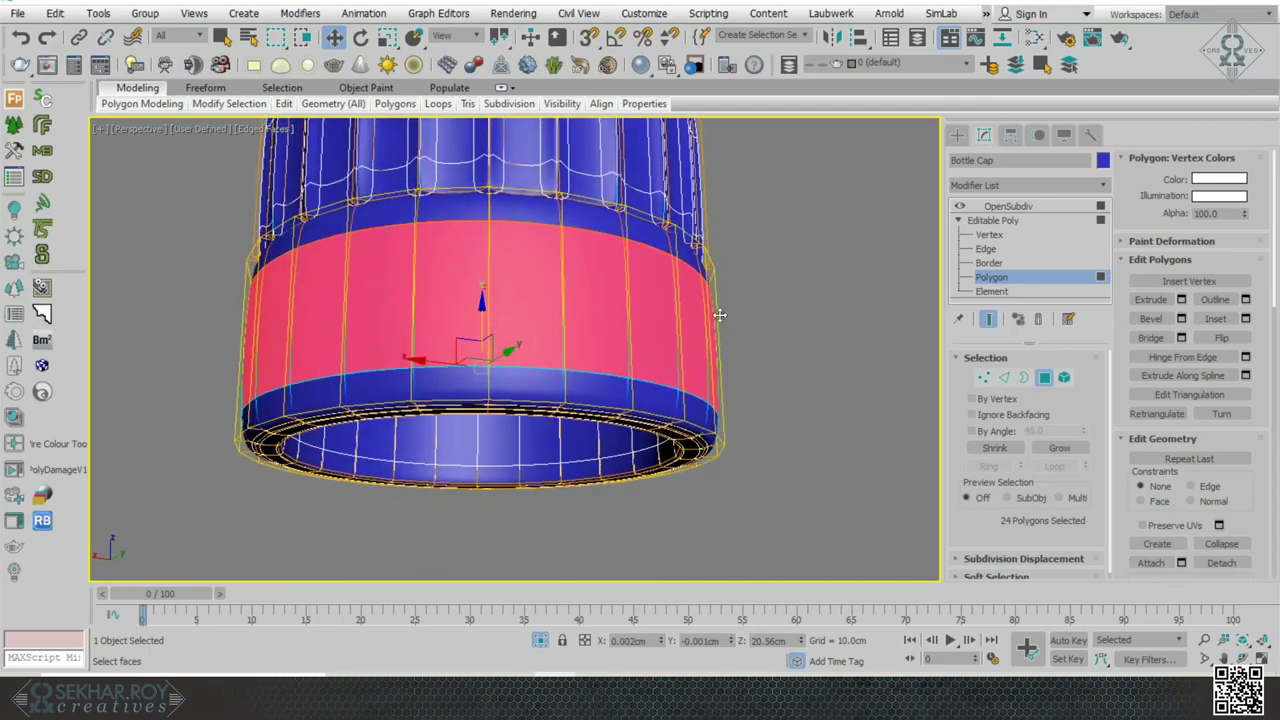
{"action": "left_click", "coordinate": [960, 207]}
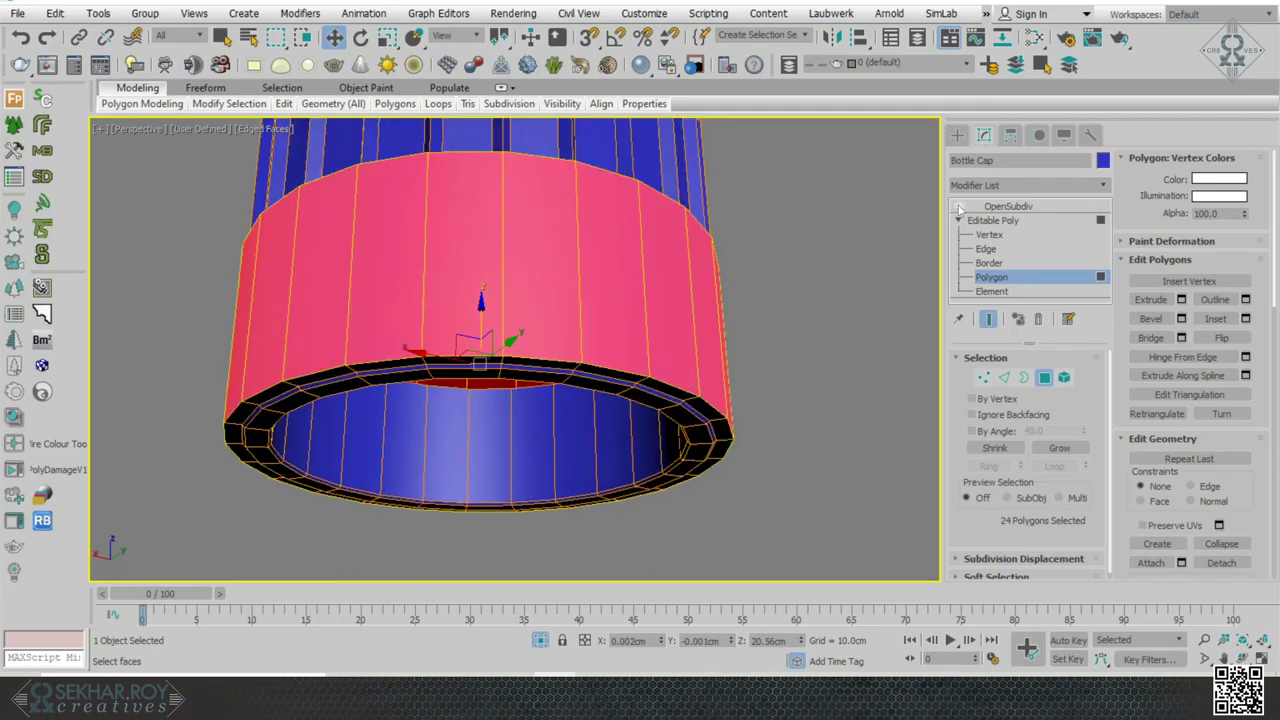
{"action": "middle_click_drag", "start_coordinate": [826, 512], "coordinate": [809, 433], "text": "alt"}
{"action": "scroll", "coordinate": [811, 443], "scroll_direction": "up", "scroll_amount": 3}
{"action": "left_click", "coordinate": [809, 433]}
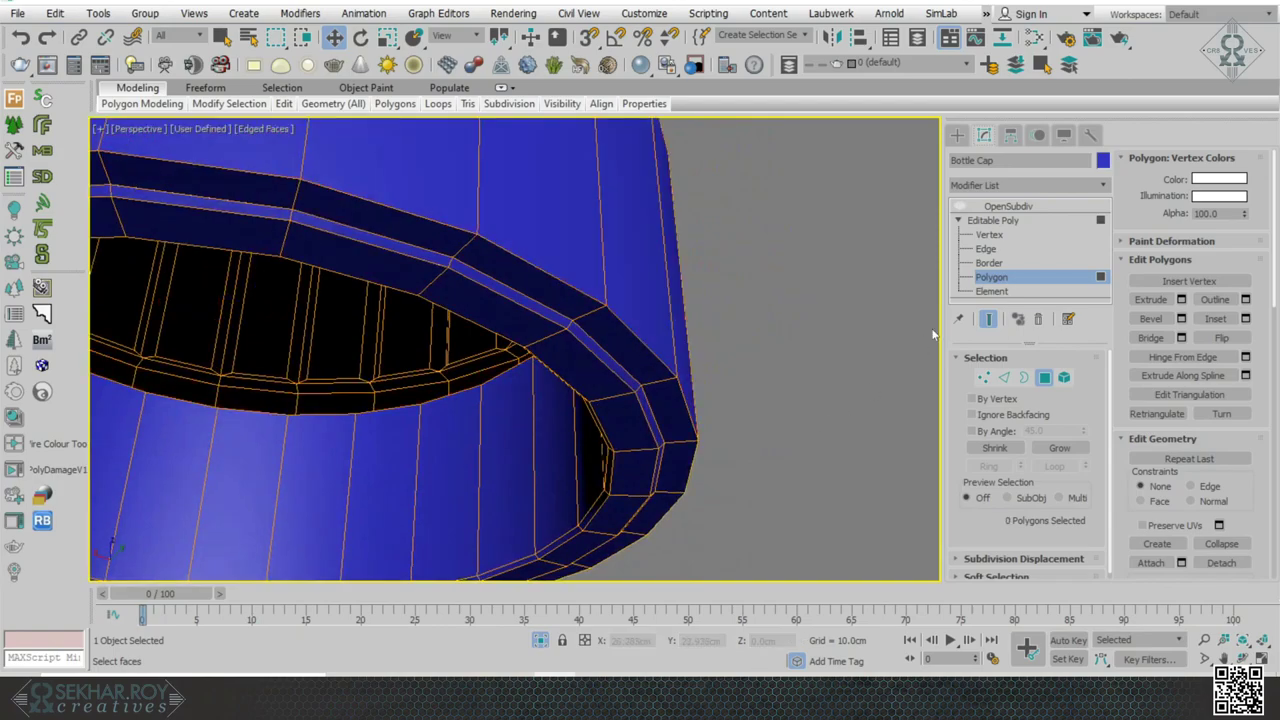
{"action": "left_click", "coordinate": [618, 360]}
{"action": "left_click", "coordinate": [613, 362]}
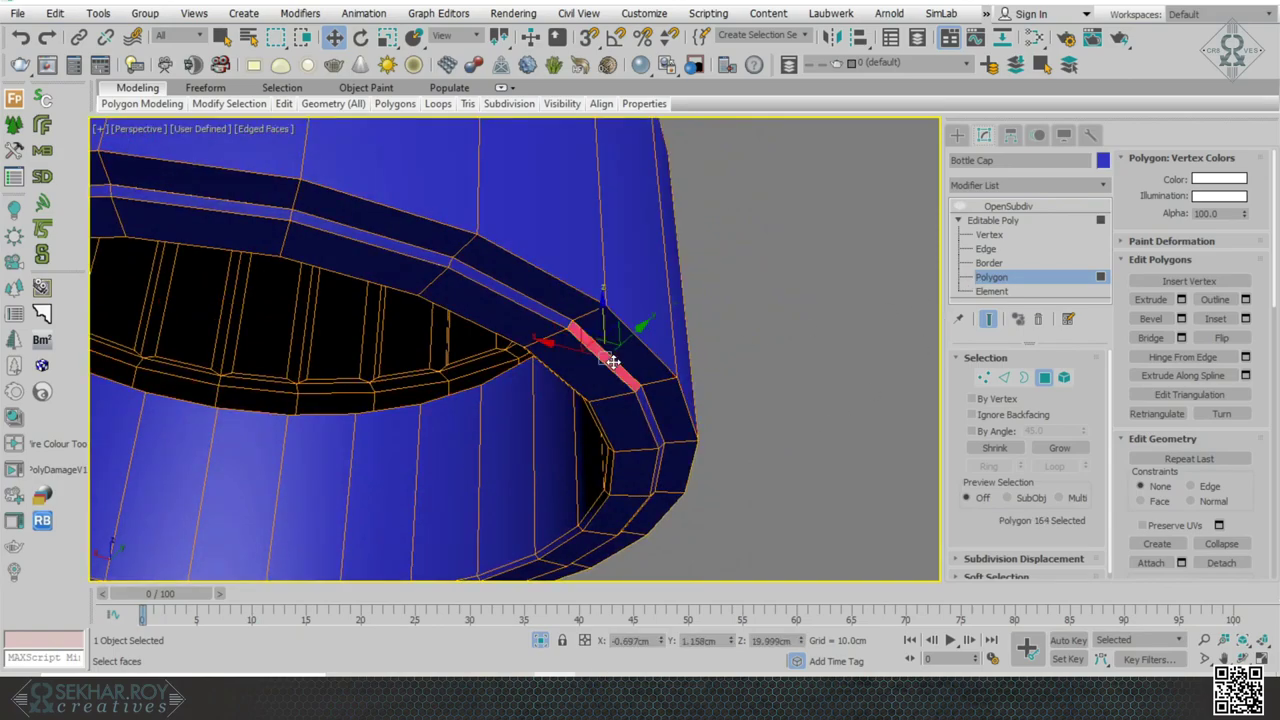
- Switch to edge editing and remove the two middle edge loops from the underside of the cap's bottom rim
{"action": "left_click", "coordinate": [1006, 249]}
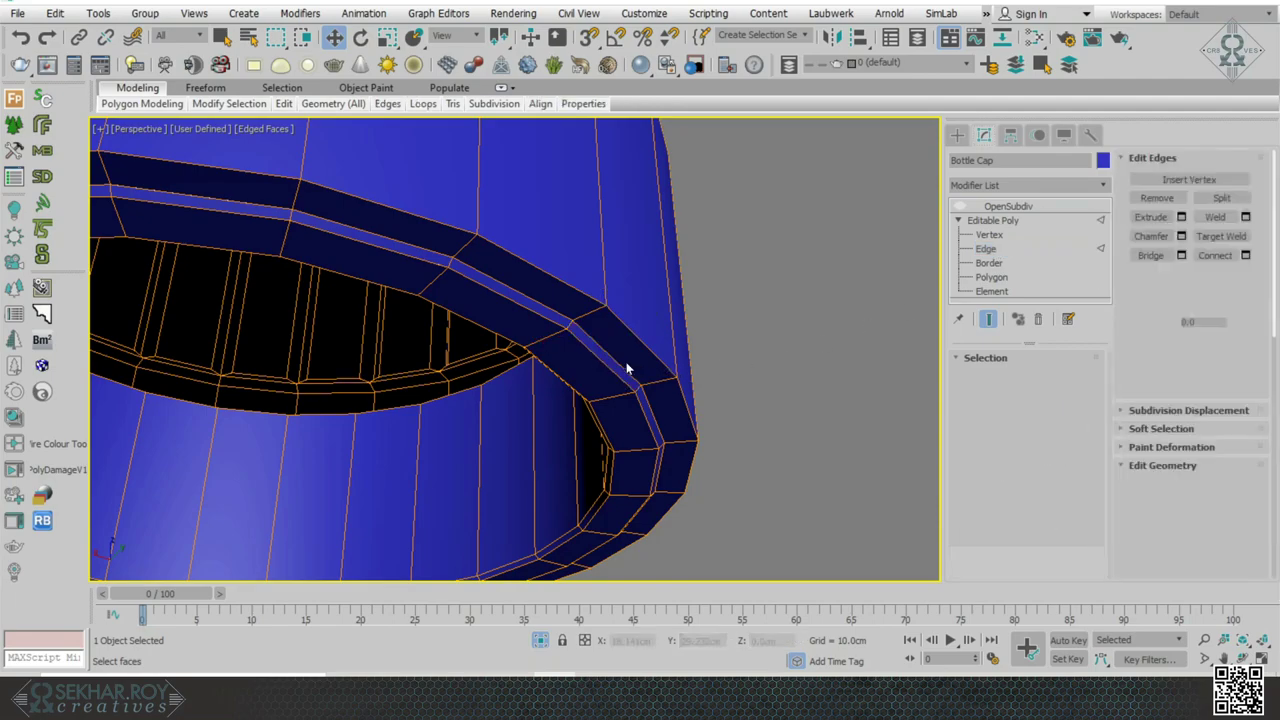
{"action": "left_click", "coordinate": [987, 319]}
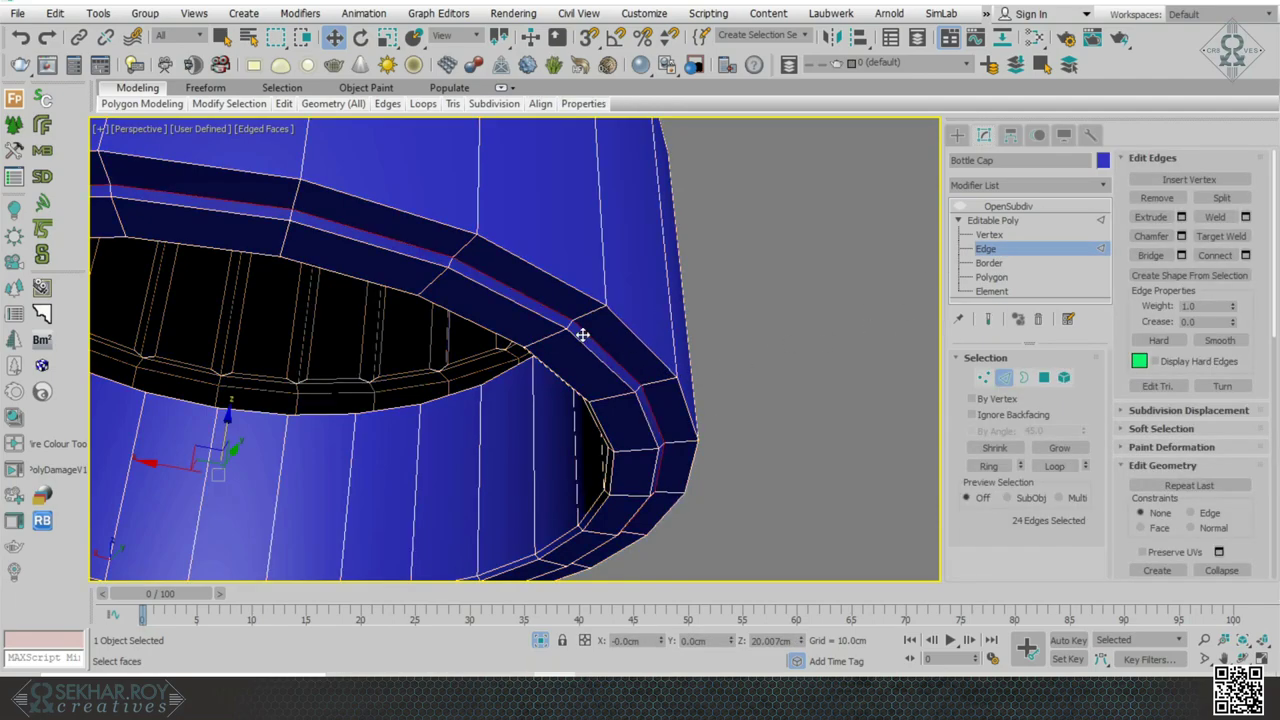
{"action": "left_click", "coordinate": [624, 368]}
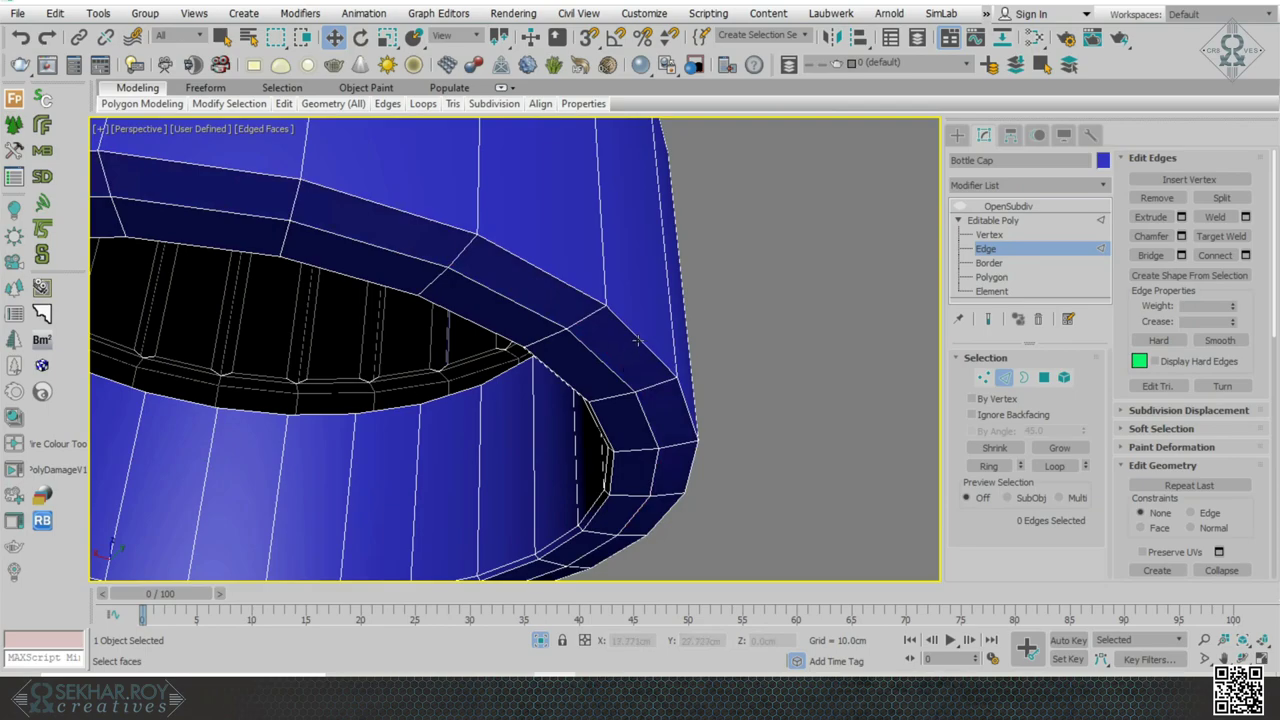
{"action": "double_click", "coordinate": [637, 340]}
{"action": "left_click_drag", "start_coordinate": [603, 370], "coordinate": [604, 367]}
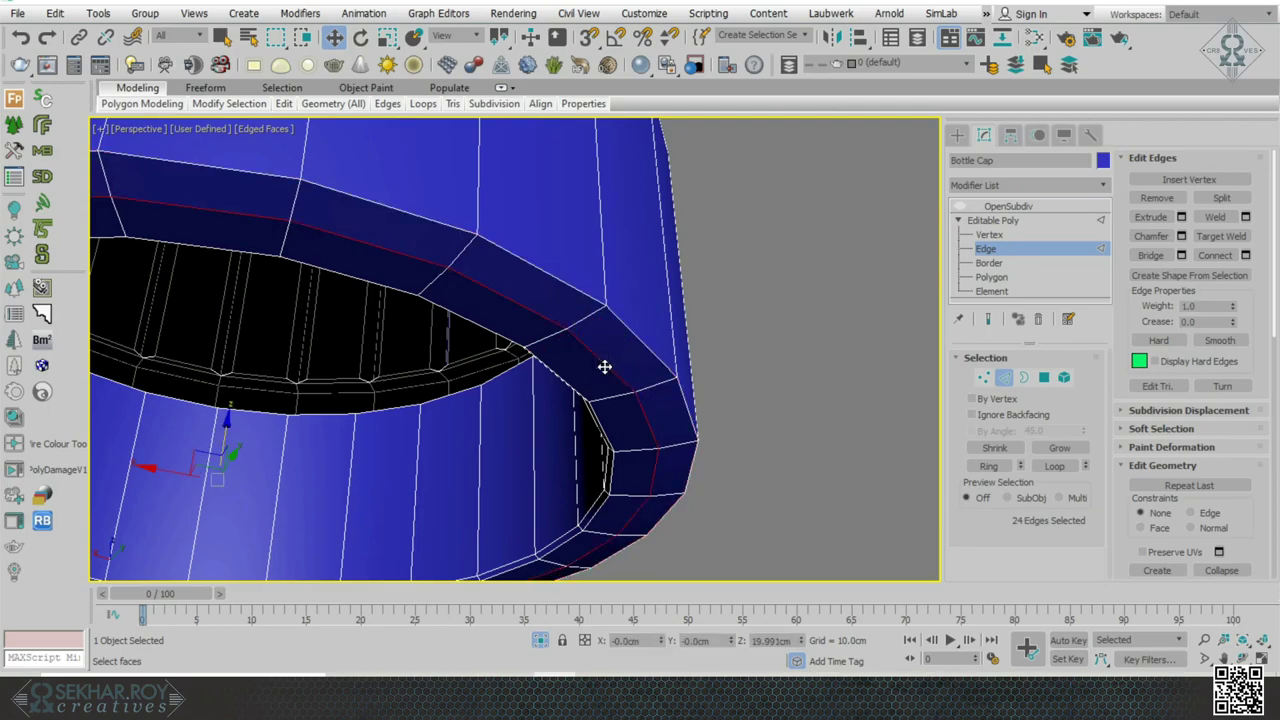
{"action": "left_click", "coordinate": [604, 367]}
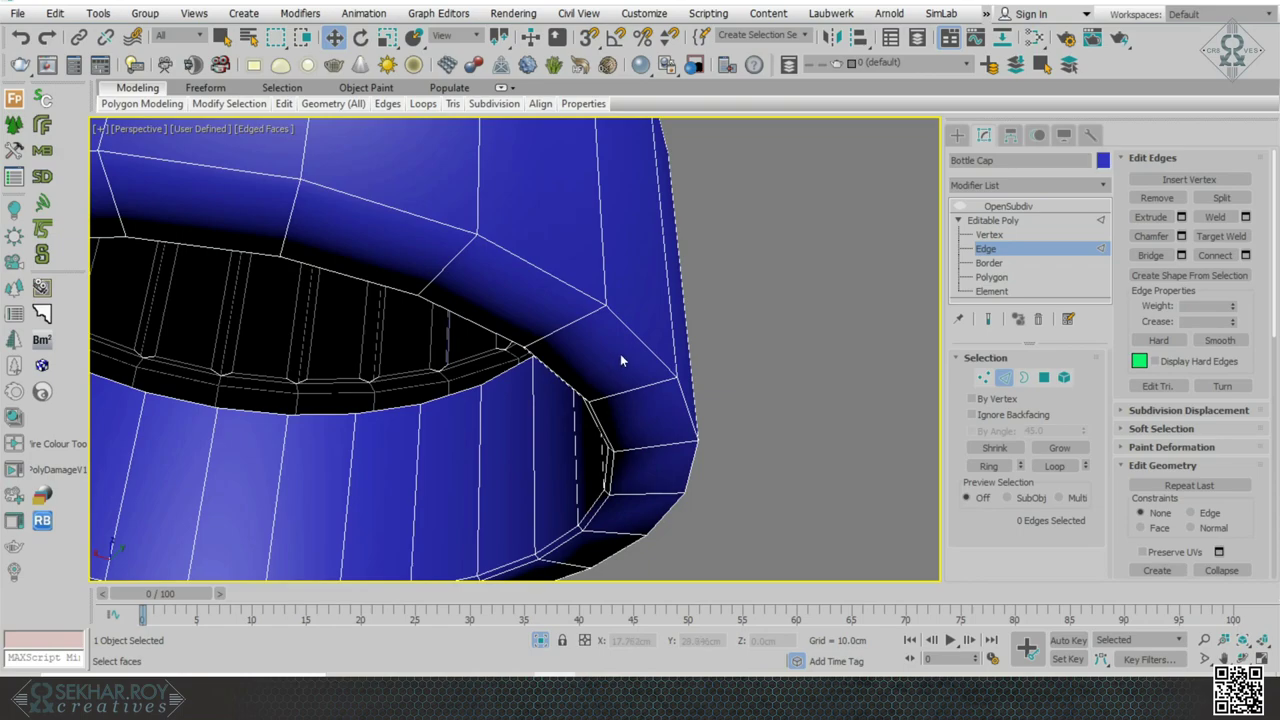
- Select the outer edge loop of the cap's bottom rim and snap it down to Z 19.991 cm, level with the inner rim
{"action": "double_click", "coordinate": [636, 335]}
{"action": "middle_click_drag", "start_coordinate": [636, 335], "coordinate": [613, 381], "text": "alt"}
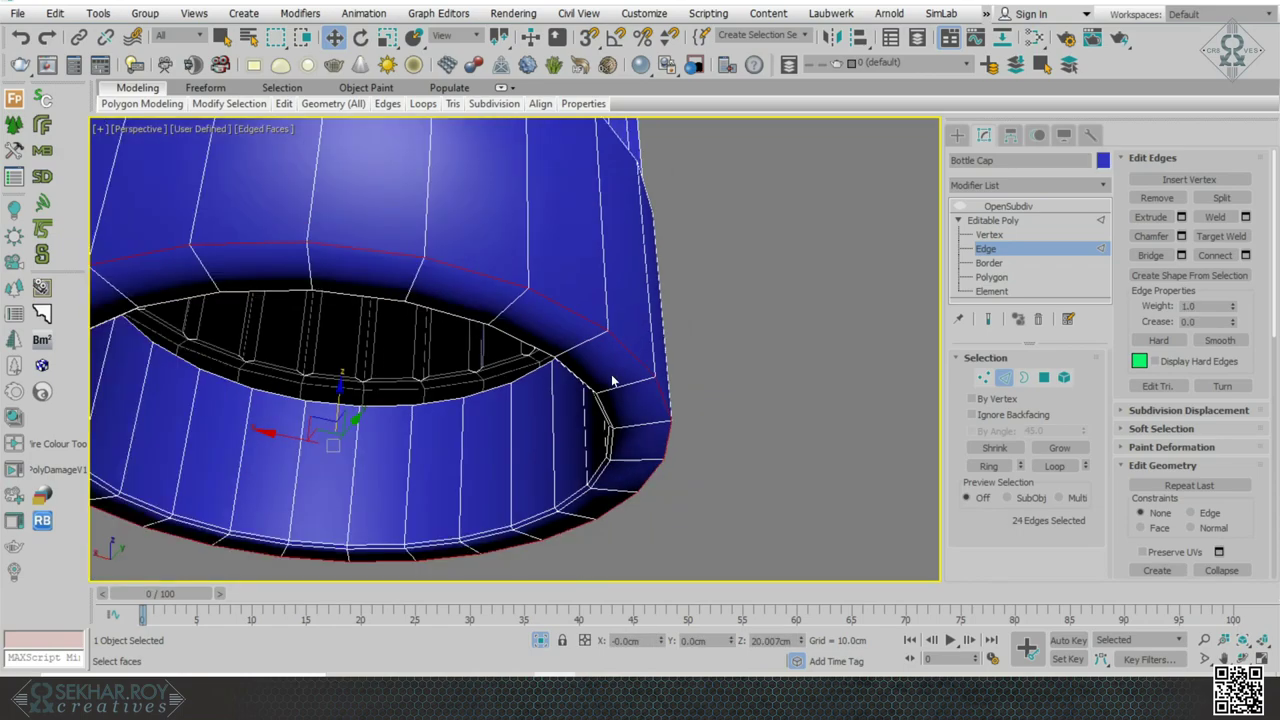
{"action": "key", "text": "s"}
{"action": "left_click_drag", "start_coordinate": [336, 441], "coordinate": [600, 393]}
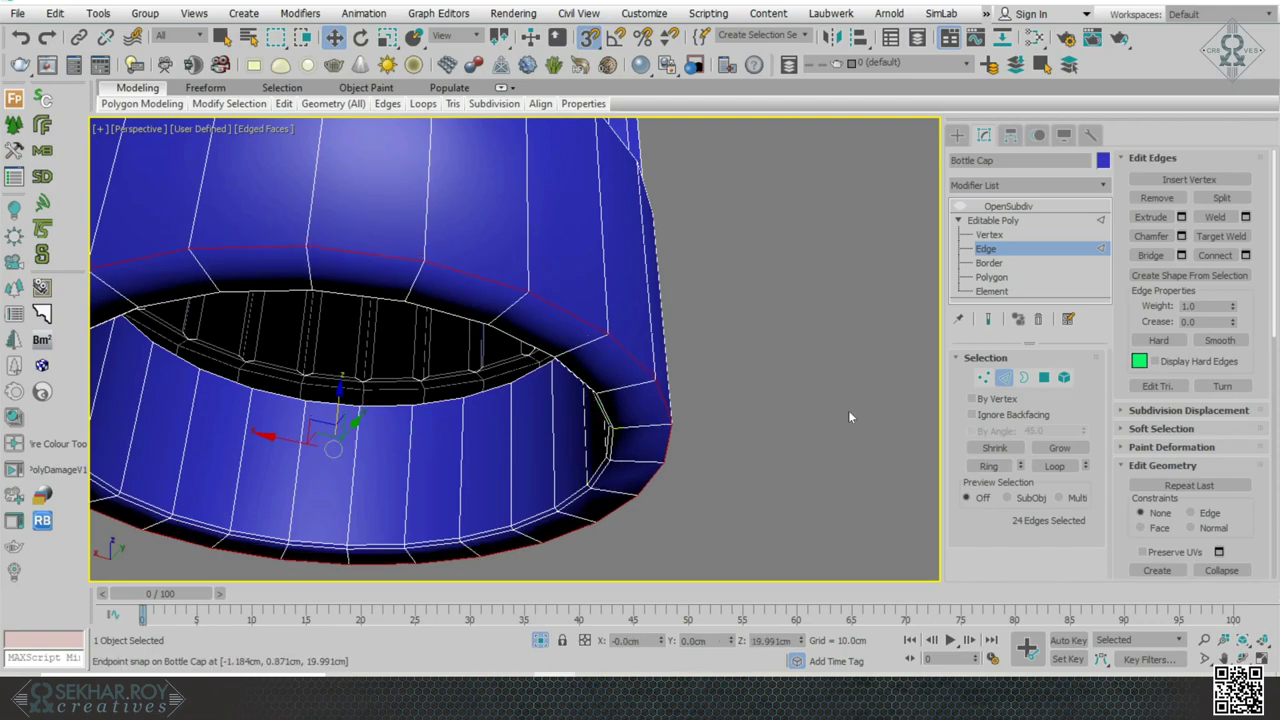
{"action": "scroll", "coordinate": [722, 317], "scroll_direction": "down", "scroll_amount": 5}
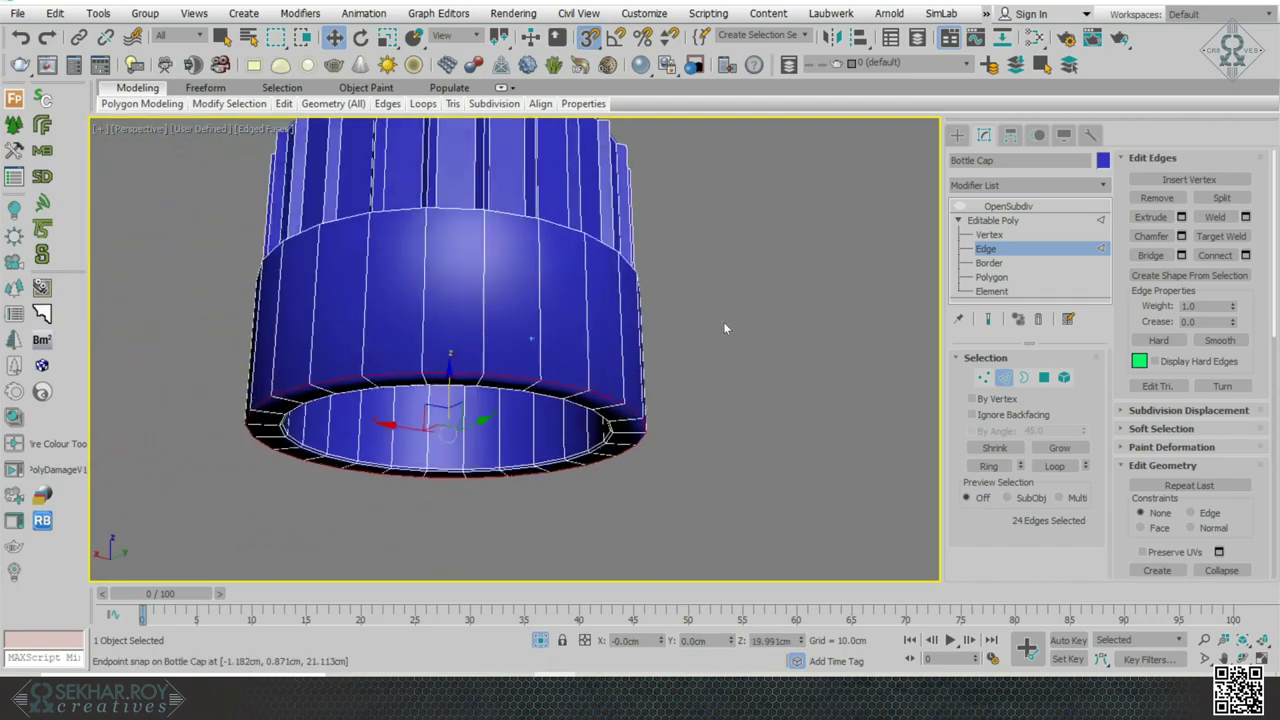
- Chamfer the top and bottom outer edge loops of the cap's lower band by 0.016 cm with 1 segment
{"action": "middle_click_drag", "start_coordinate": [724, 322], "coordinate": [646, 423], "text": "alt"}
{"action": "scroll", "coordinate": [724, 323], "scroll_direction": "up", "scroll_amount": 5}
{"action": "scroll", "coordinate": [726, 328], "scroll_direction": "up", "scroll_amount": 1}
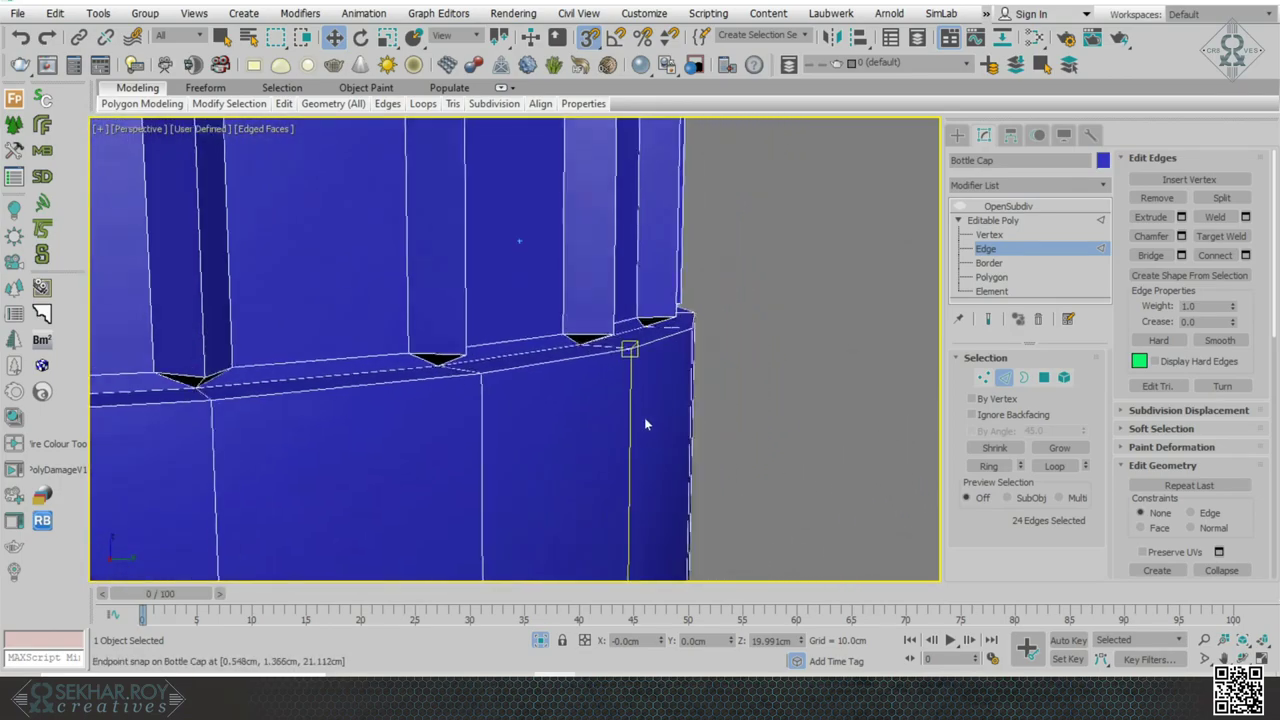
{"action": "scroll", "coordinate": [633, 399], "scroll_direction": "up", "scroll_amount": 2}
{"action": "scroll", "coordinate": [633, 399], "scroll_direction": "up", "scroll_amount": 1}
{"action": "scroll", "coordinate": [648, 420], "scroll_direction": "down", "scroll_amount": 4}
{"action": "mouse_move", "coordinate": [540, 380]}
{"action": "middle_mouse_down", "text": "alt"}
{"action": "mouse_move", "coordinate": [523, 402]}
{"action": "mouse_move", "coordinate": [552, 383]}
{"action": "middle_mouse_up", "text": "alt"}
{"action": "double_click", "coordinate": [549, 372]}
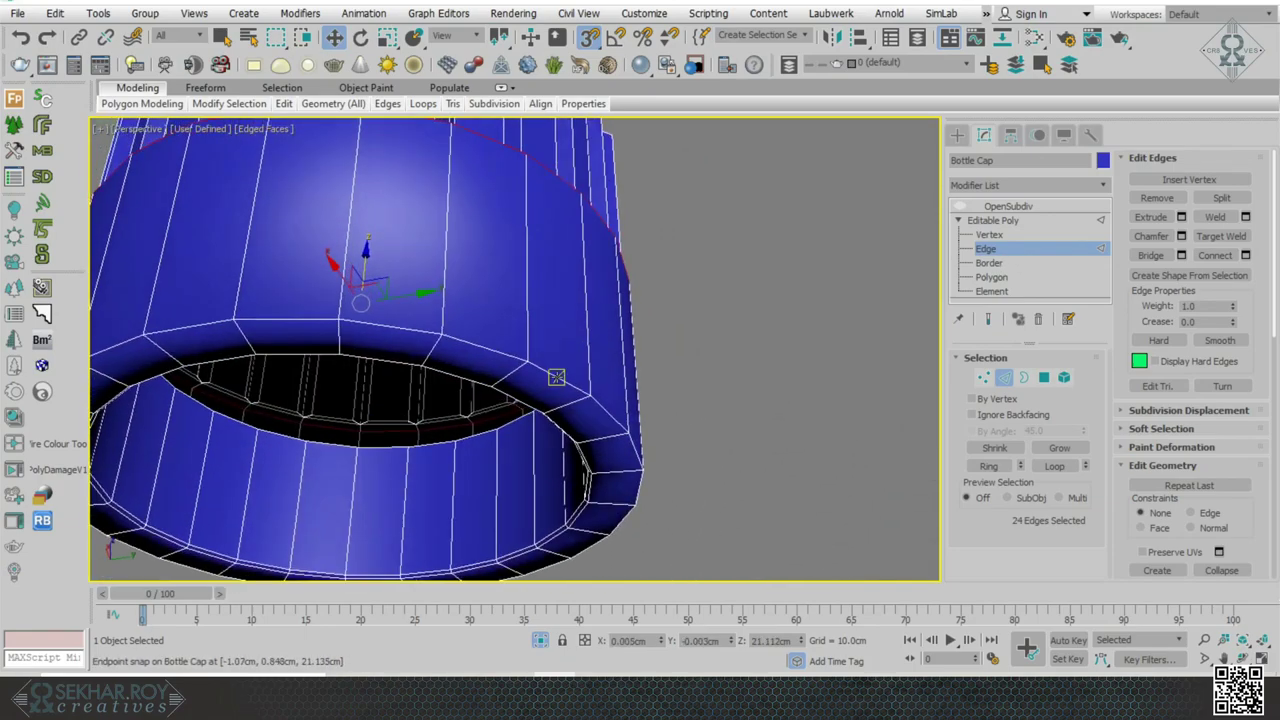
{"action": "double_click", "coordinate": [557, 377], "text": "ctrl"}
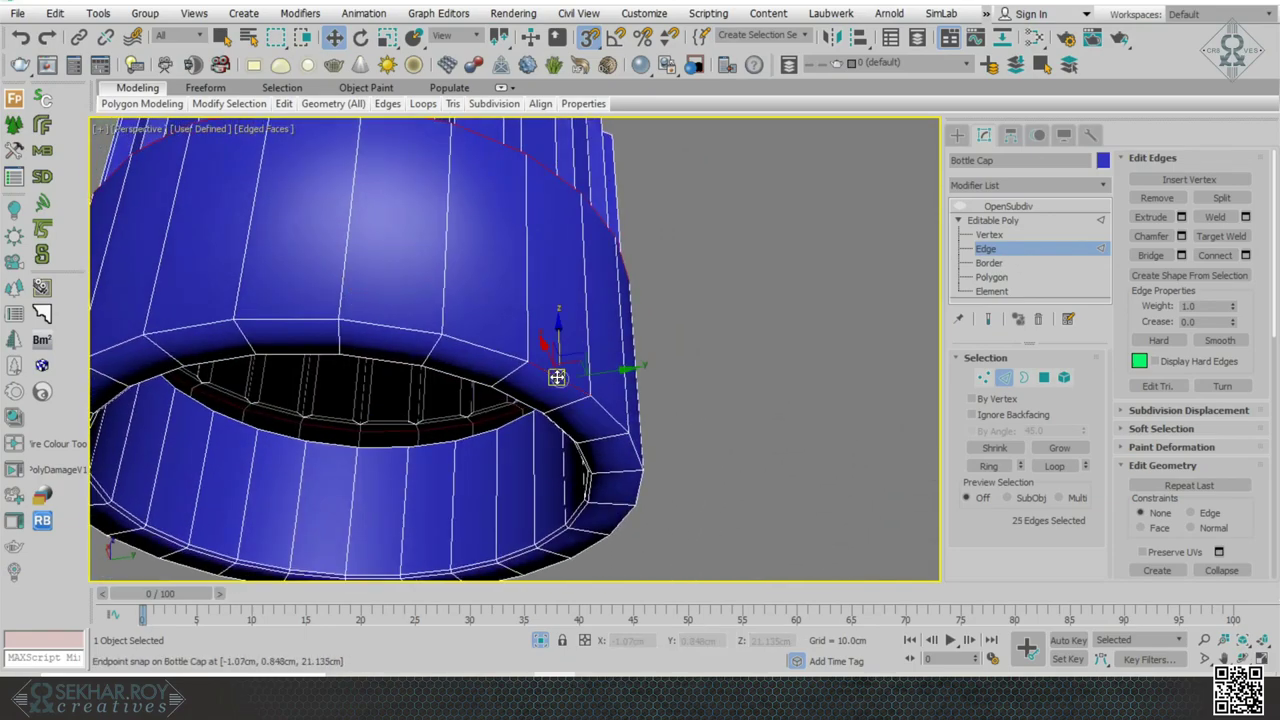
{"action": "left_click", "coordinate": [1182, 237]}
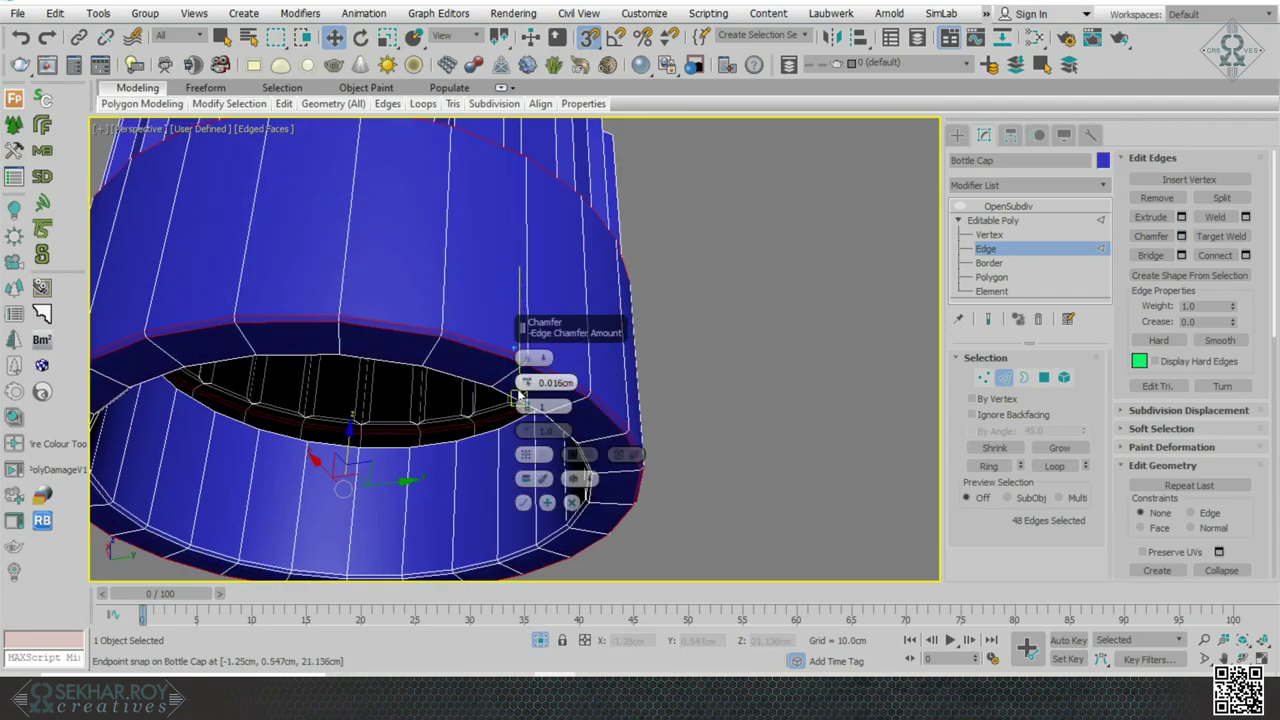
{"action": "middle_click_drag", "start_coordinate": [540, 372], "coordinate": [537, 342], "text": "alt"}
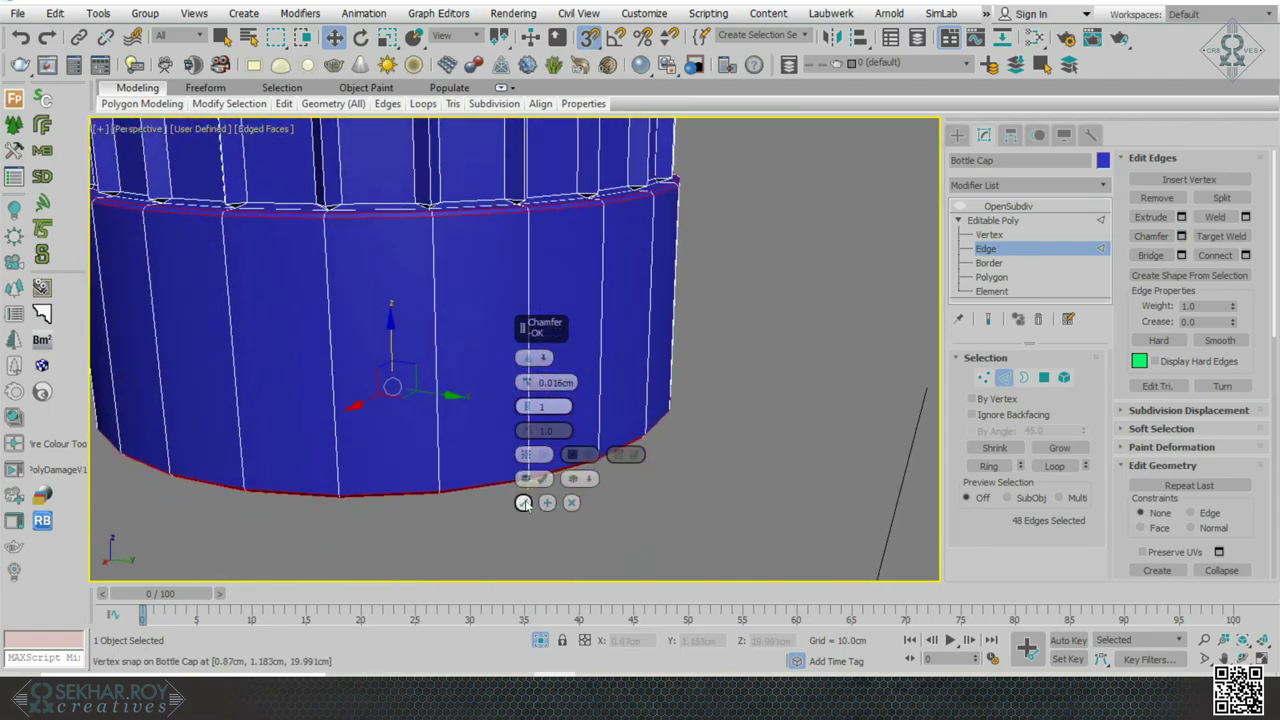
{"action": "left_click", "coordinate": [524, 502]}
{"action": "left_click", "coordinate": [715, 405]}
- Turn OpenSubdiv on and examine the smoothed cap and its top recess with edge display off and on
{"action": "scroll", "coordinate": [716, 405], "scroll_direction": "down", "scroll_amount": 4}
{"action": "middle_click_drag", "start_coordinate": [717, 407], "coordinate": [692, 428], "text": "alt"}
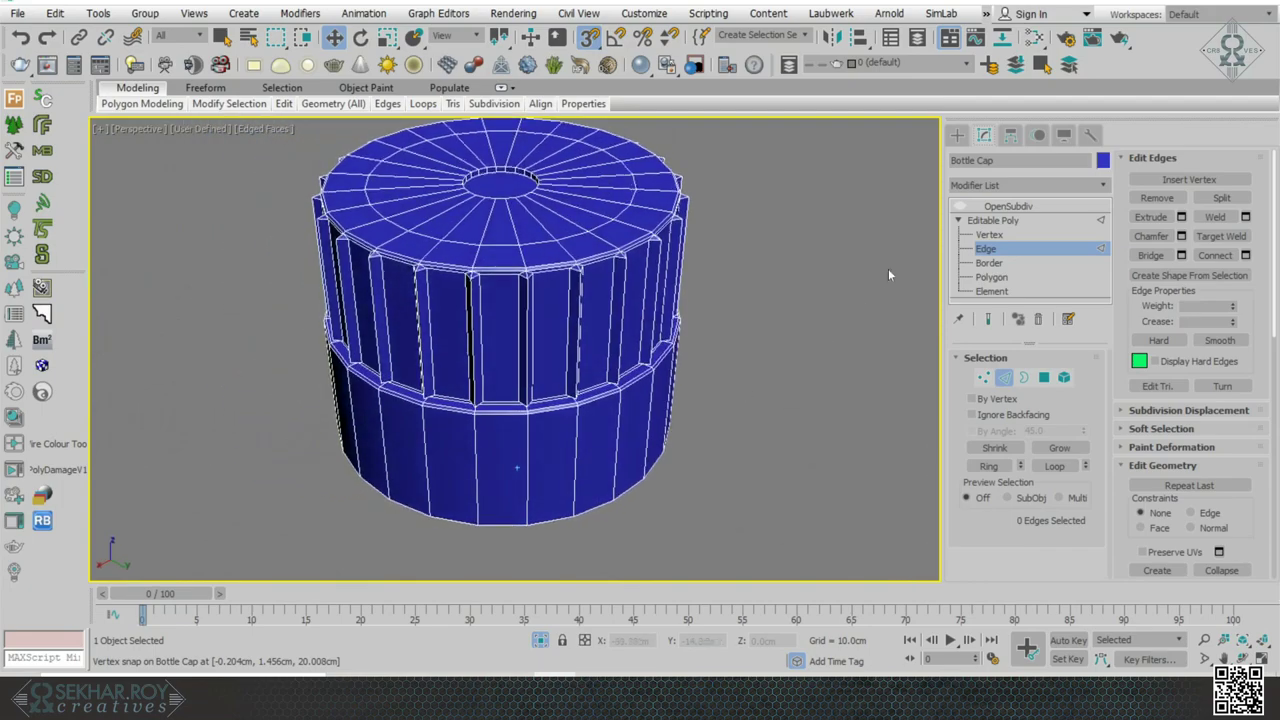
{"action": "left_click", "coordinate": [959, 221]}
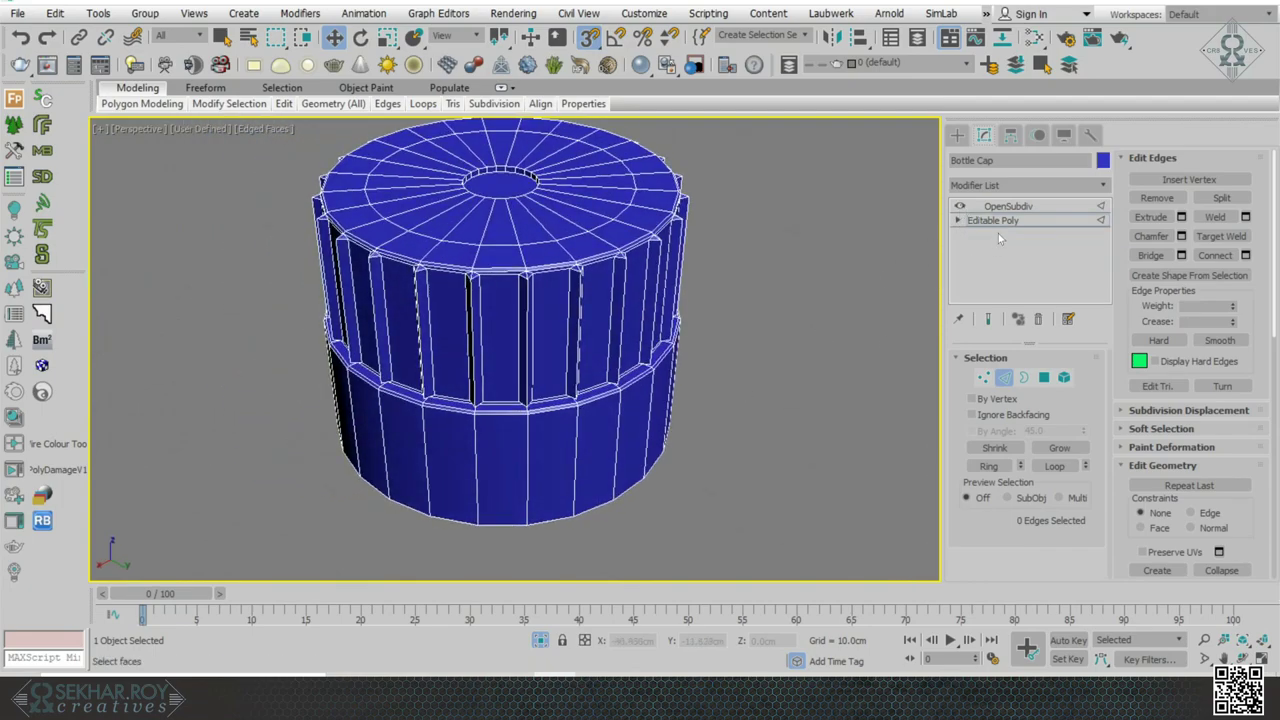
{"action": "left_click", "coordinate": [811, 342]}
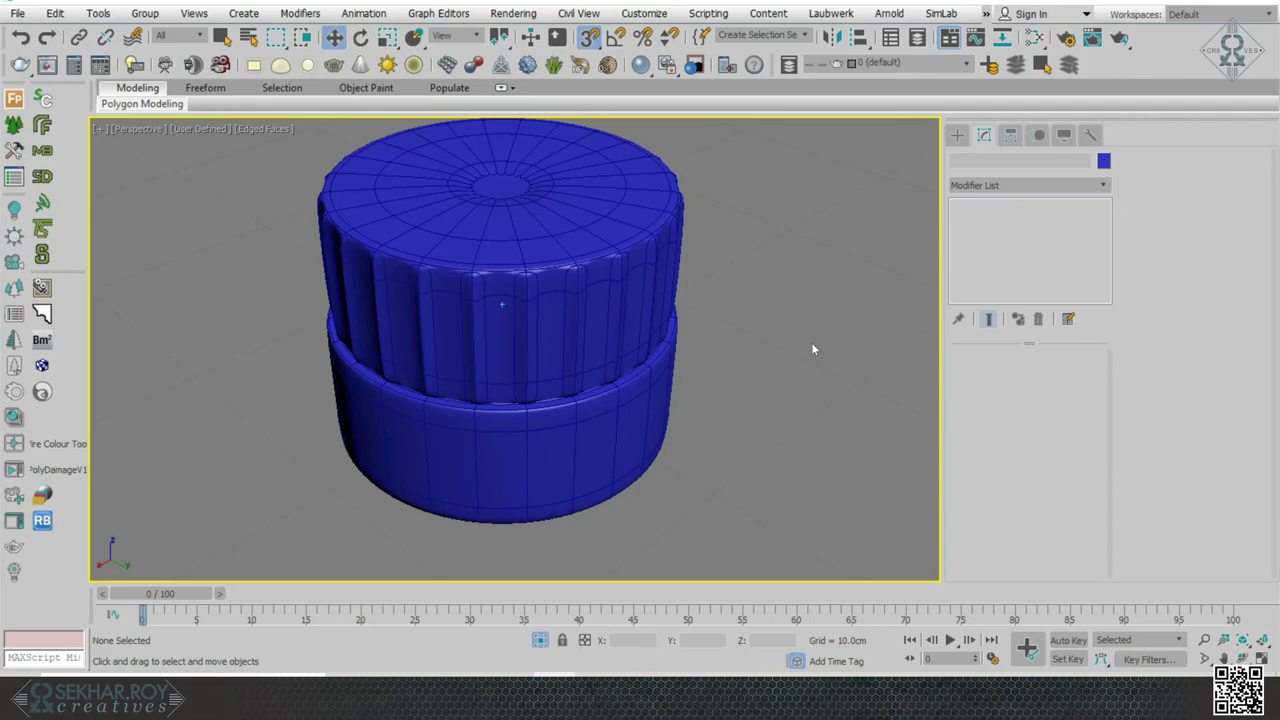
{"action": "key", "text": "F4"}
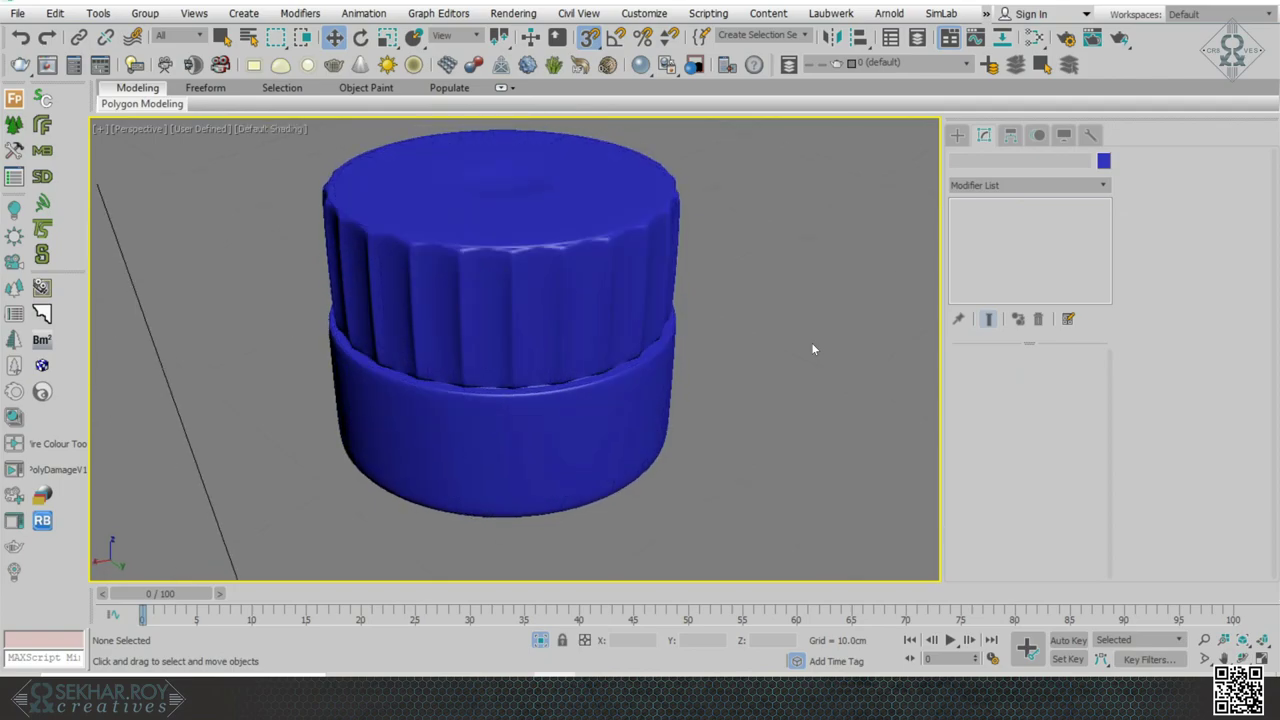
{"action": "middle_click_drag", "start_coordinate": [812, 344], "coordinate": [817, 366], "text": "alt"}
{"action": "scroll", "coordinate": [812, 349], "scroll_direction": "up", "scroll_amount": 6}
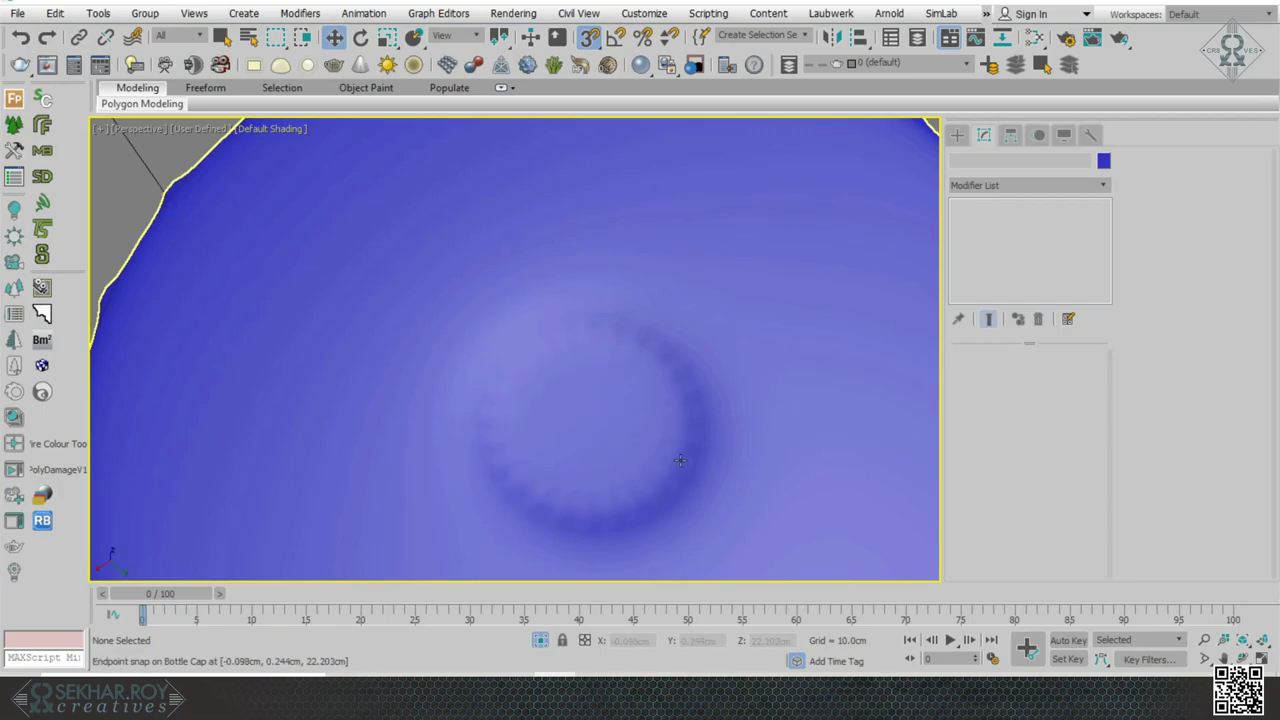
{"action": "left_click", "coordinate": [533, 470]}
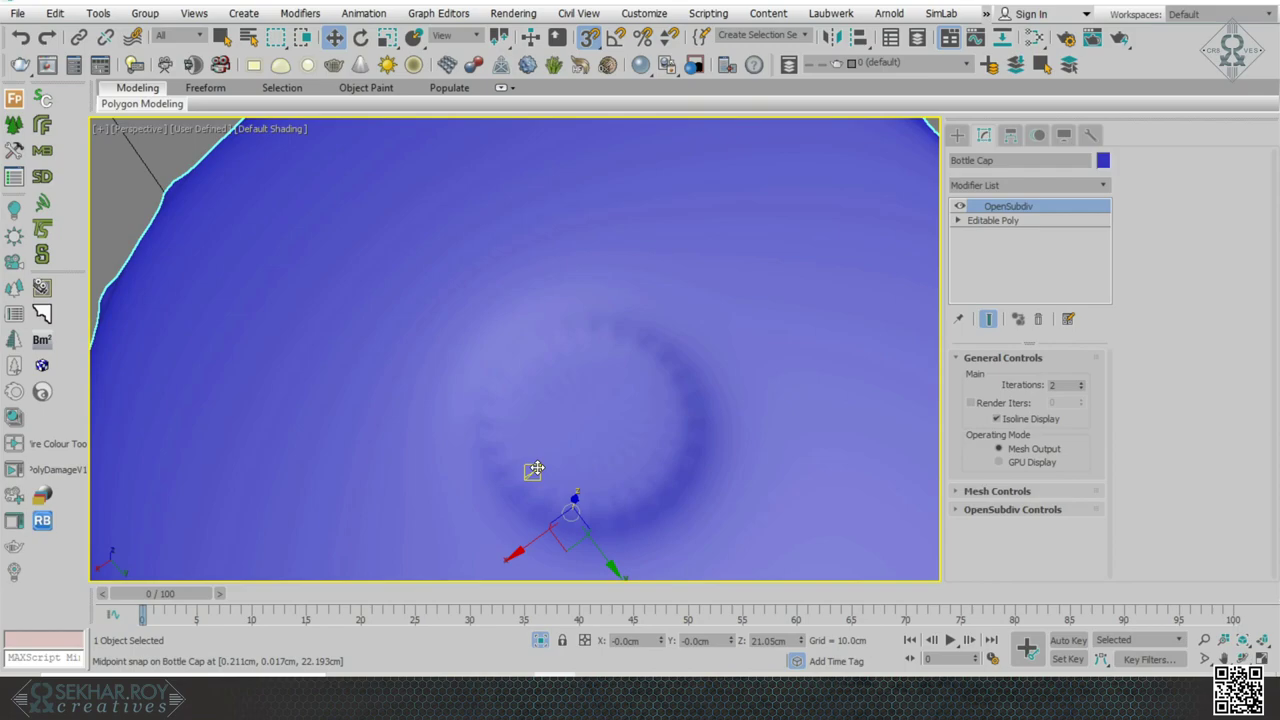
{"action": "key", "text": "F4"}
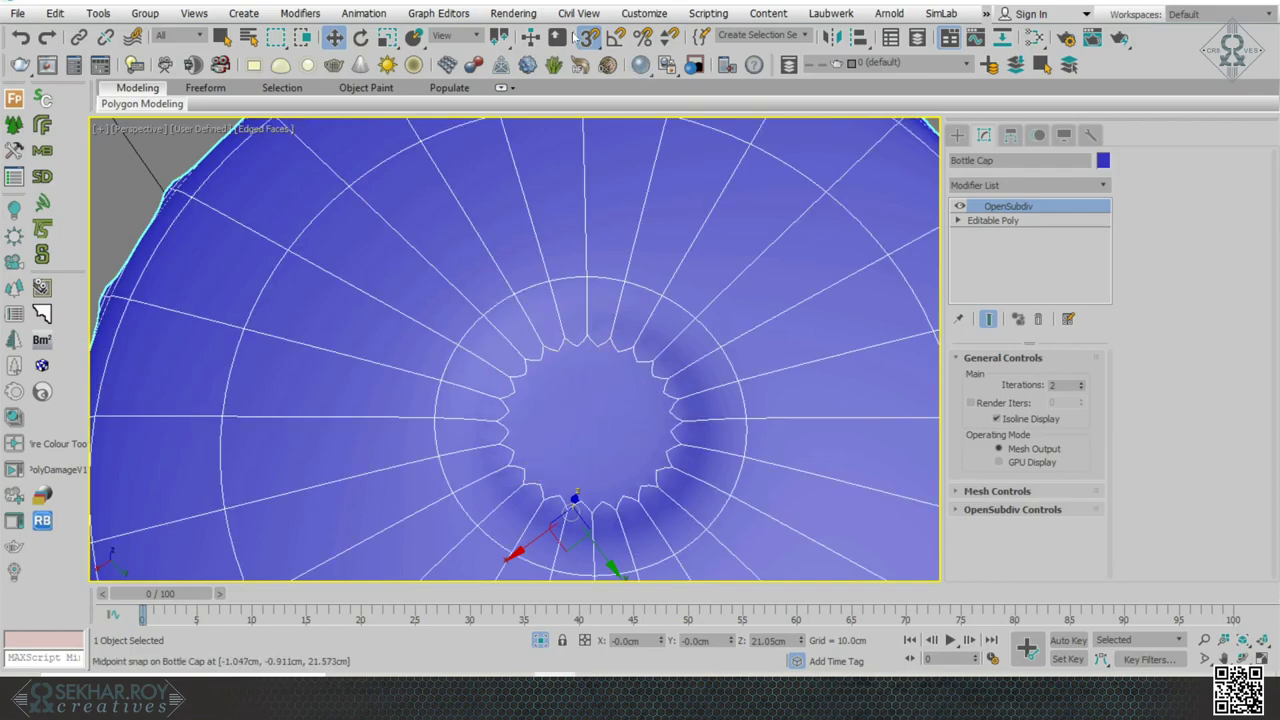
- Turn OpenSubdiv off and inset the floor polygon of the cap's top recess by 0.211 cm
{"action": "left_click", "coordinate": [959, 205]}
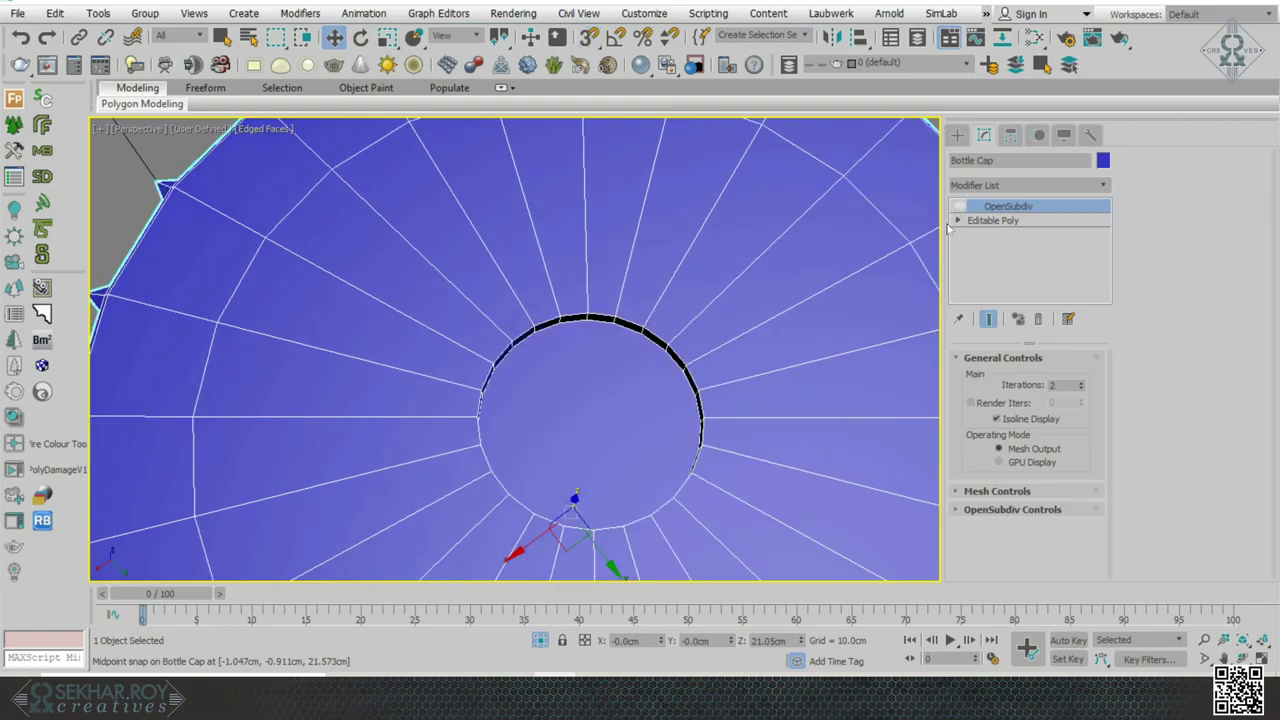
{"action": "middle_click_drag", "start_coordinate": [794, 431], "coordinate": [613, 385], "text": "alt"}
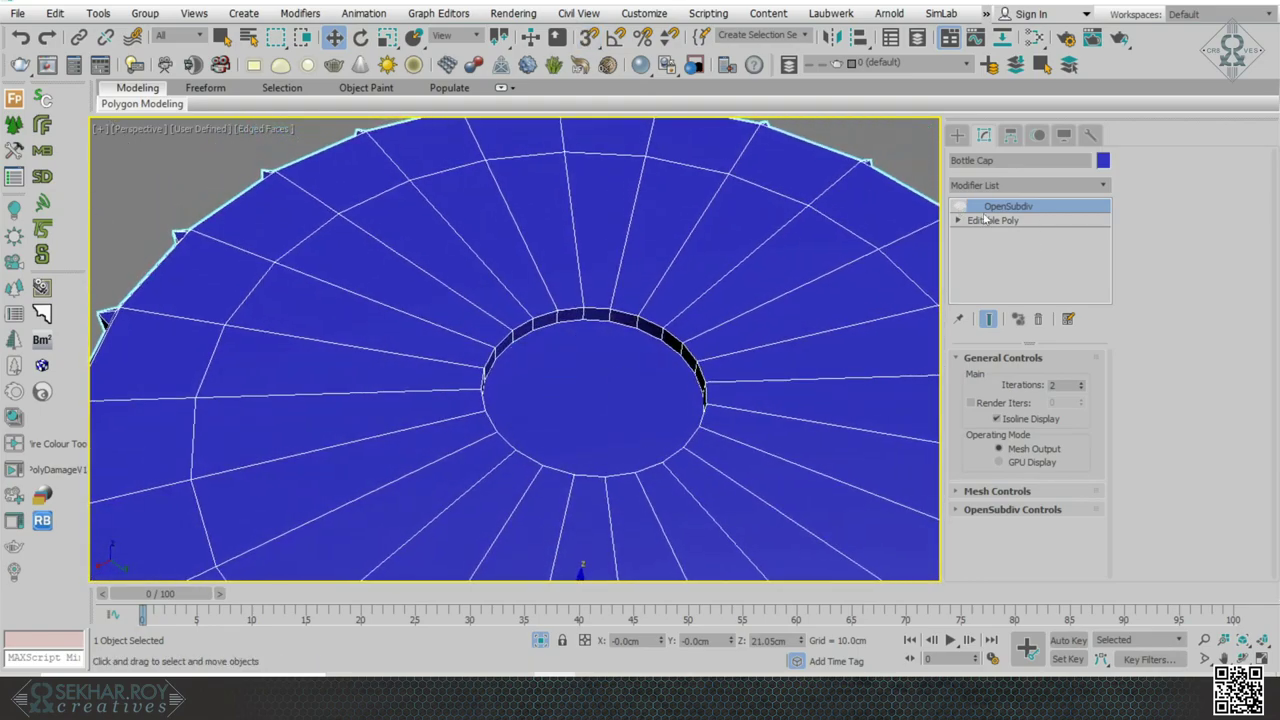
{"action": "left_click", "coordinate": [958, 222]}
{"action": "left_click", "coordinate": [992, 277]}
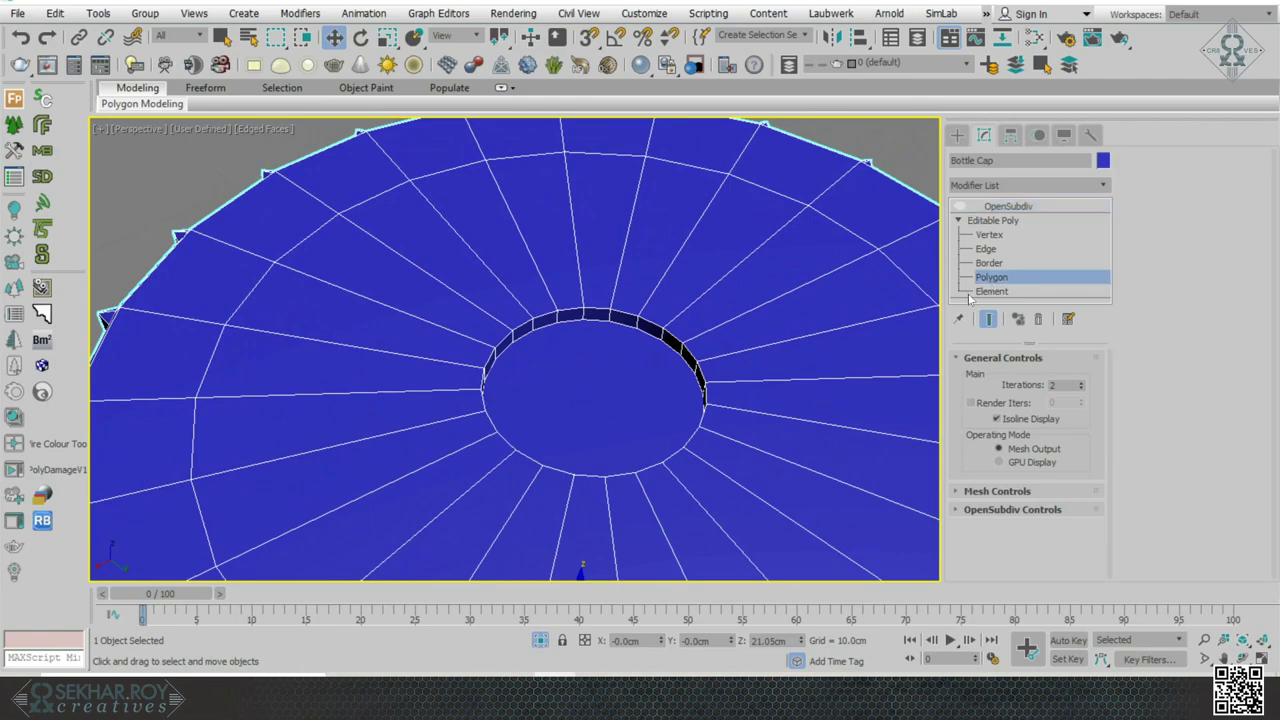
{"action": "left_click", "coordinate": [646, 339]}
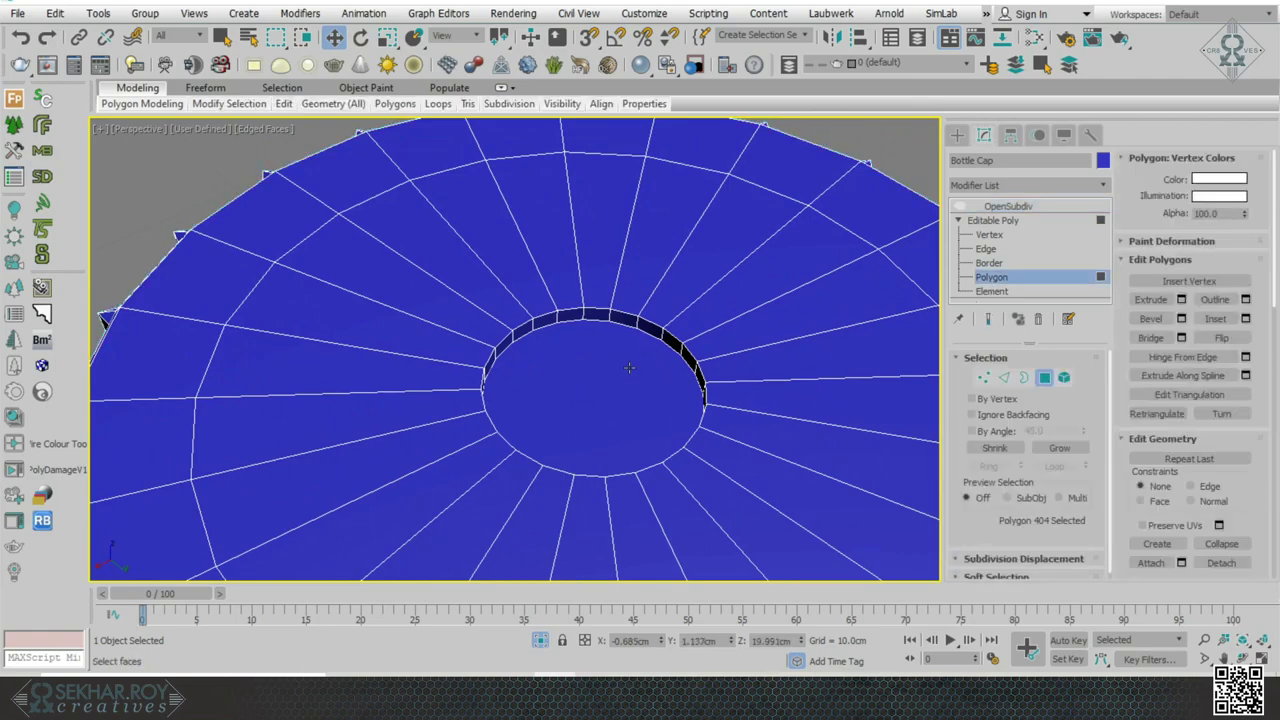
{"action": "left_click", "coordinate": [1245, 318]}
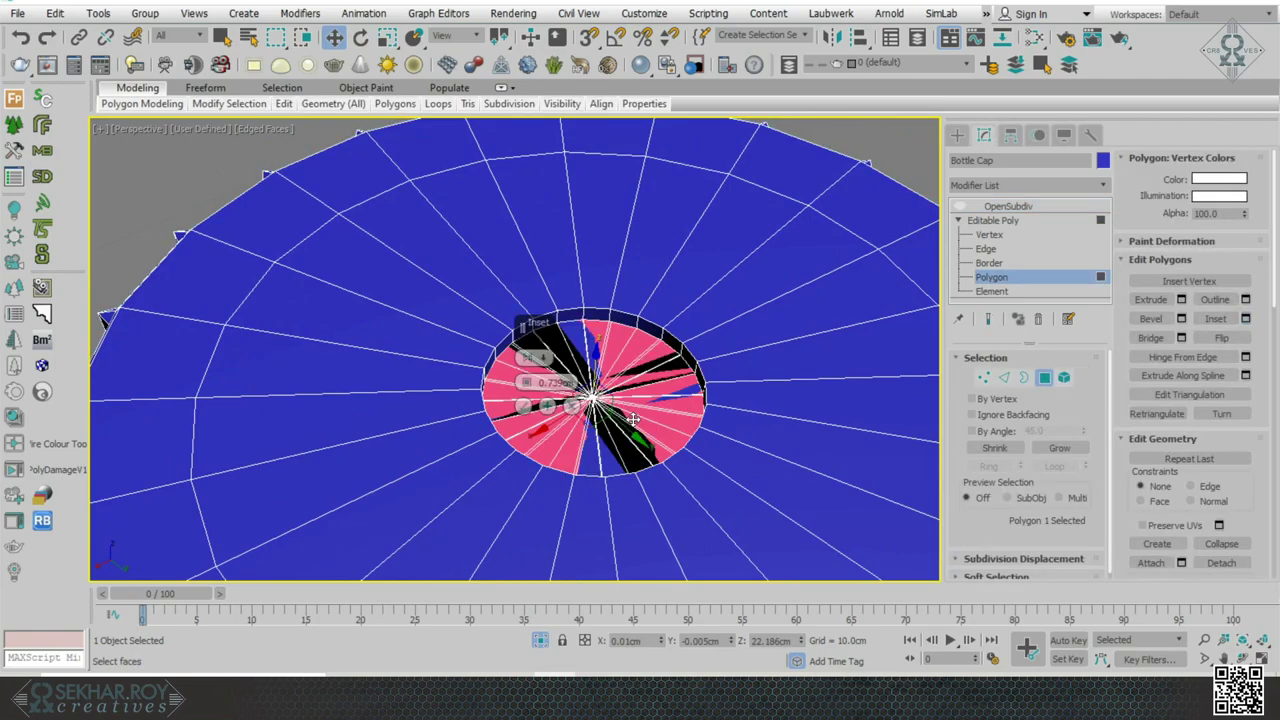
{"action": "right_click", "coordinate": [527, 386]}
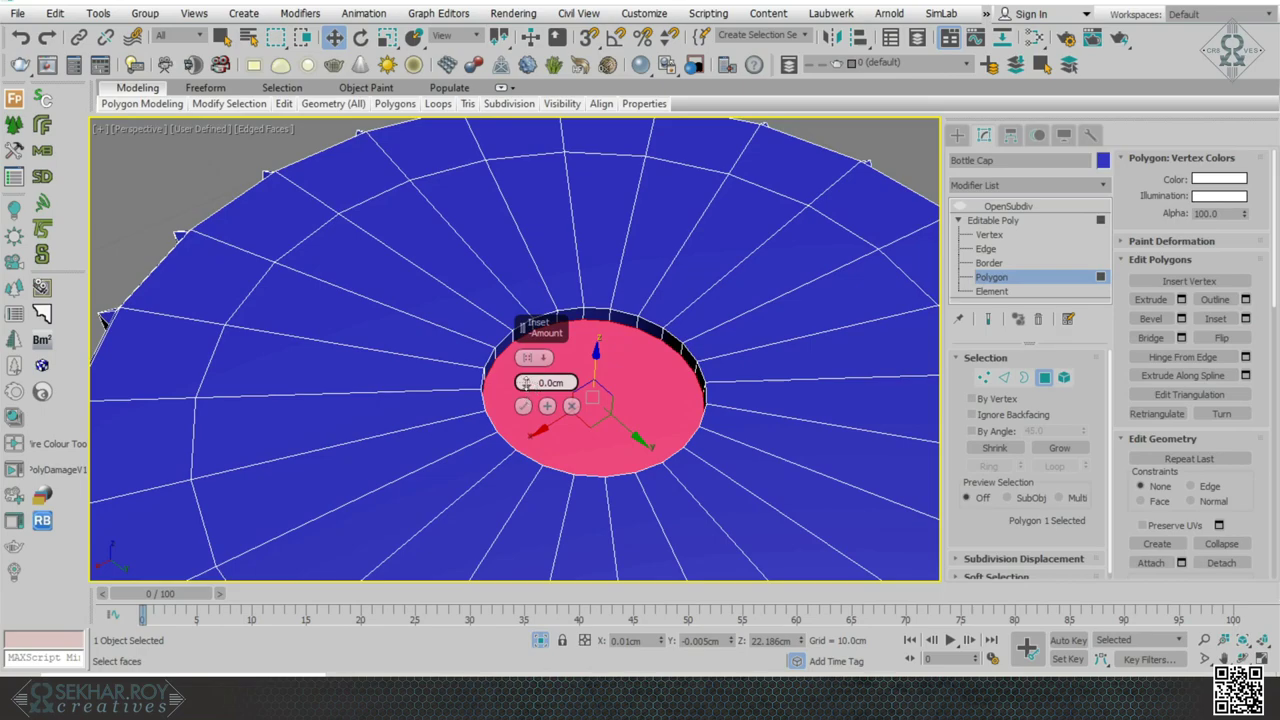
{"action": "left_click_drag", "start_coordinate": [527, 383], "coordinate": [526, 399]}
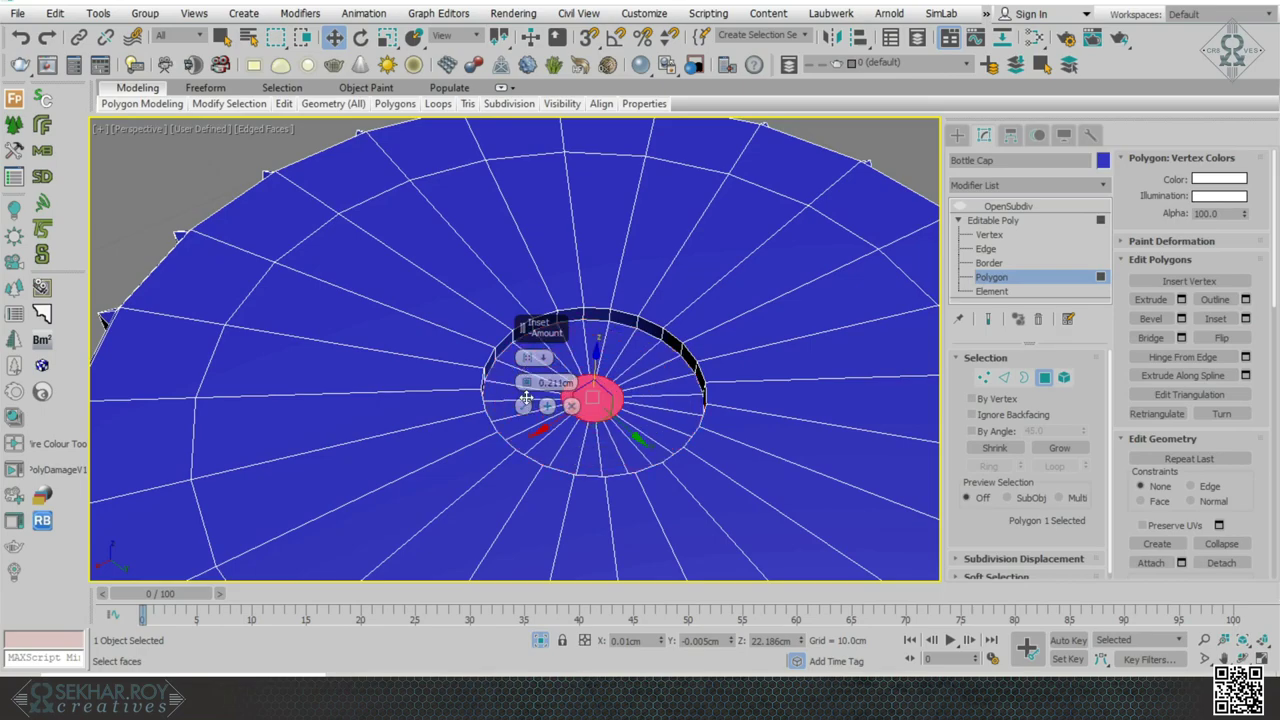
{"action": "left_click", "coordinate": [524, 404]}
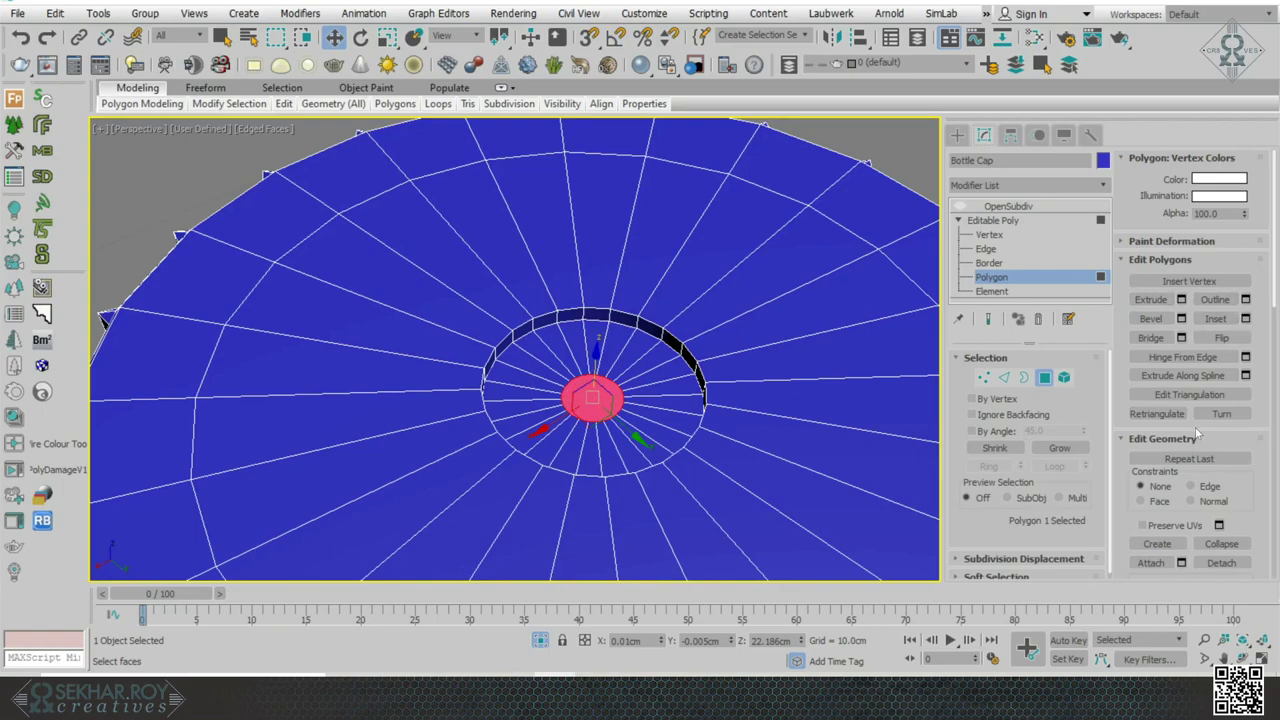
- Collapse the small inset polygon in the recess floor into a single centre vertex
{"action": "scroll", "coordinate": [1261, 422], "scroll_direction": "down", "scroll_amount": 5}
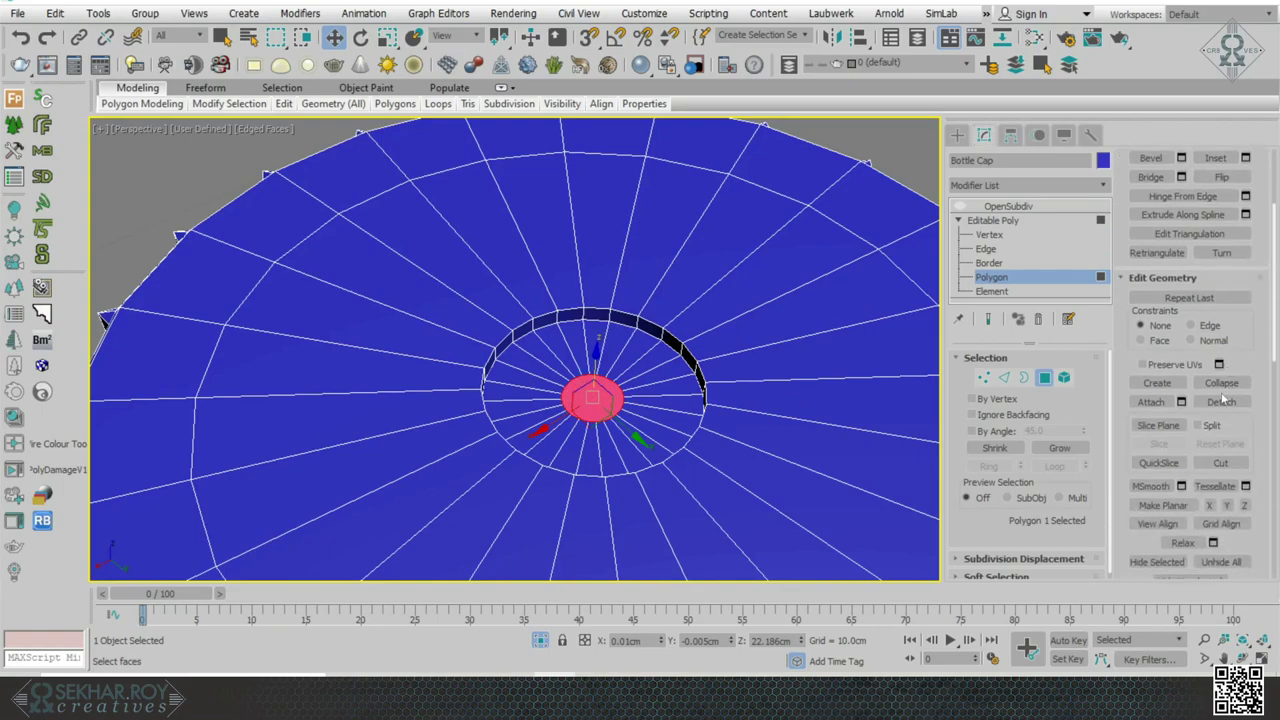
{"action": "left_click", "coordinate": [1221, 388]}
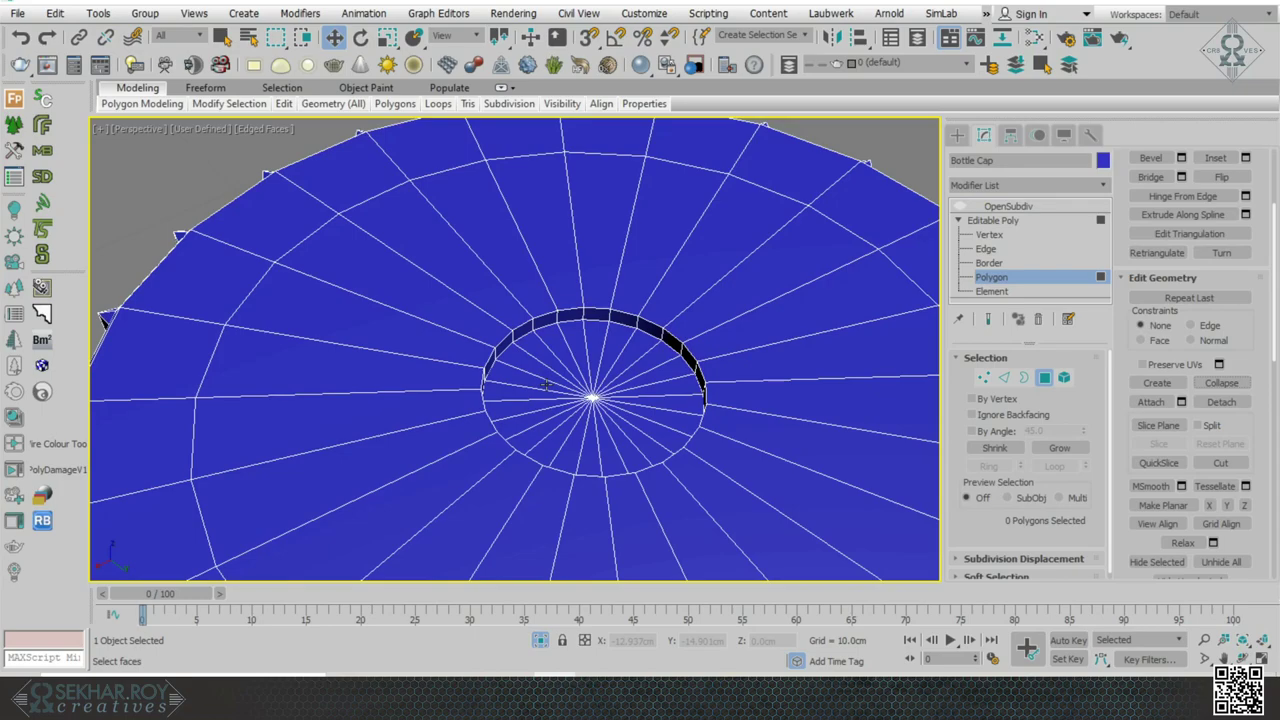
{"action": "middle_click_drag", "start_coordinate": [546, 385], "coordinate": [558, 370], "text": "alt"}
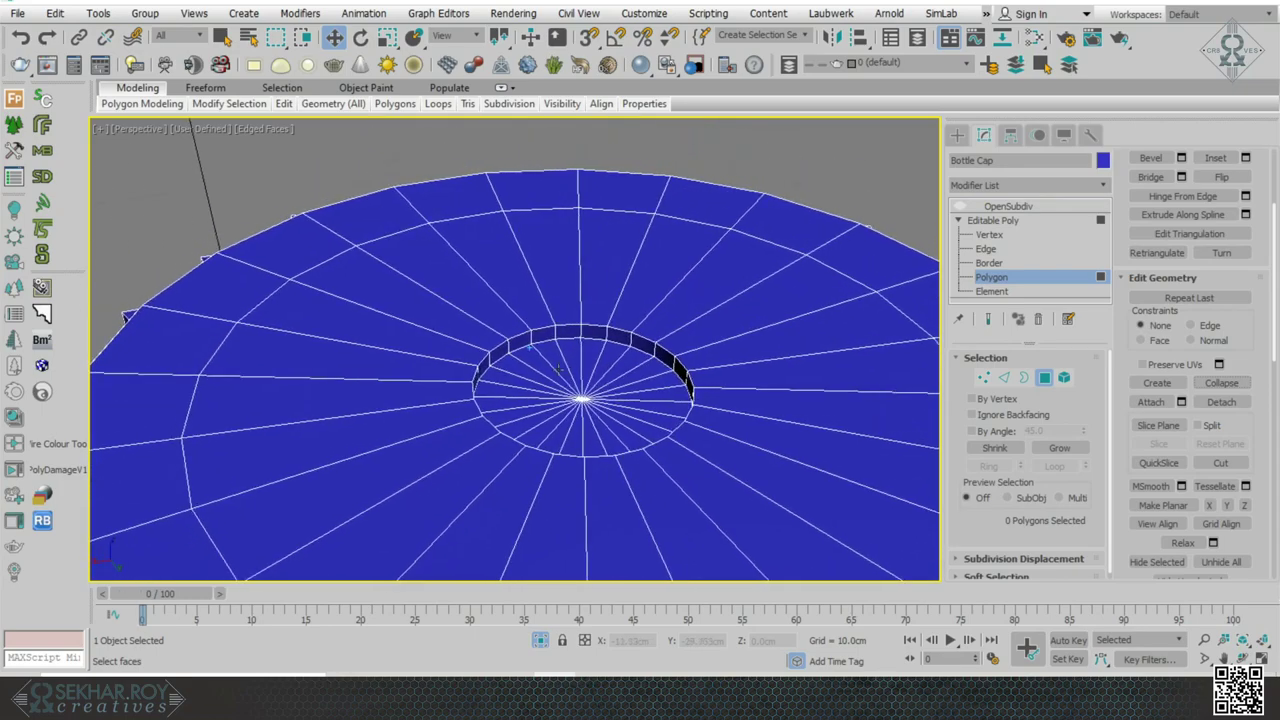
- Turn OpenSubdiv back on with the end result shown and check the recess surface with the wireframe hidden
{"action": "left_click", "coordinate": [957, 221]}
{"action": "left_click", "coordinate": [960, 206]}
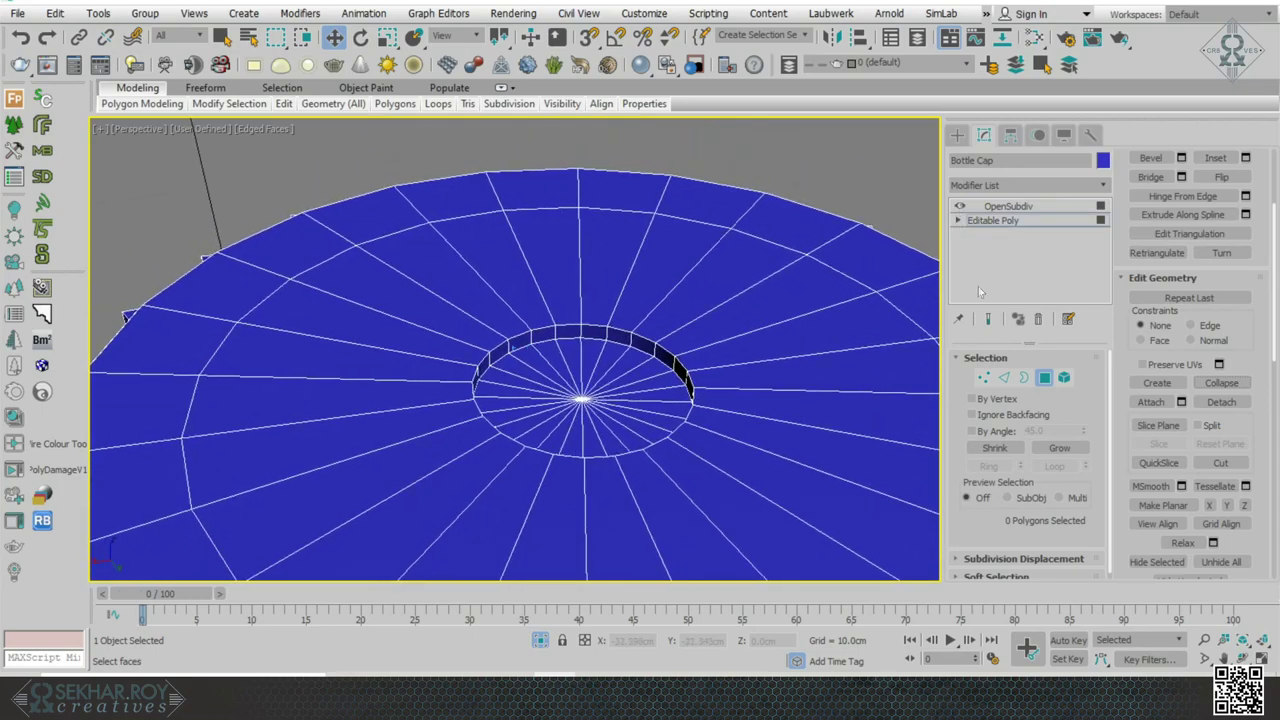
{"action": "middle_click_drag", "start_coordinate": [862, 352], "coordinate": [872, 389], "text": "alt"}
{"action": "left_click", "coordinate": [989, 319]}
{"action": "scroll", "coordinate": [783, 430], "scroll_direction": "up", "scroll_amount": 2}
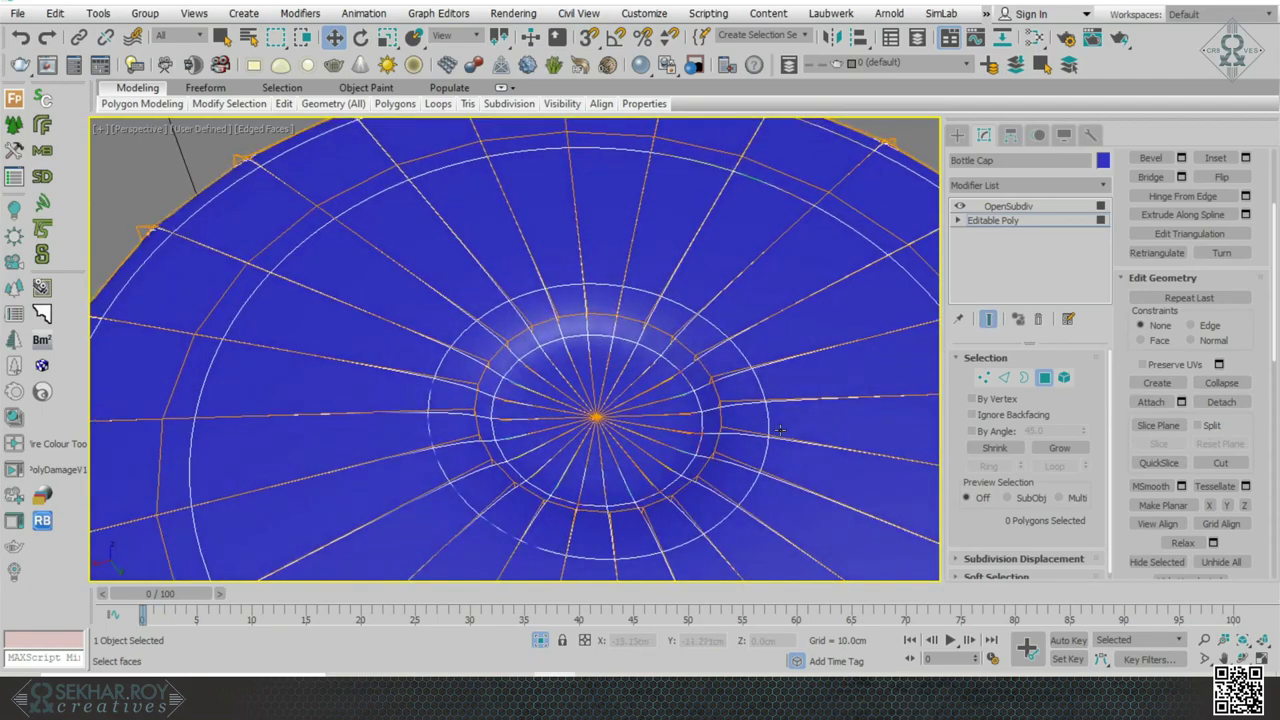
{"action": "key", "text": "F4"}
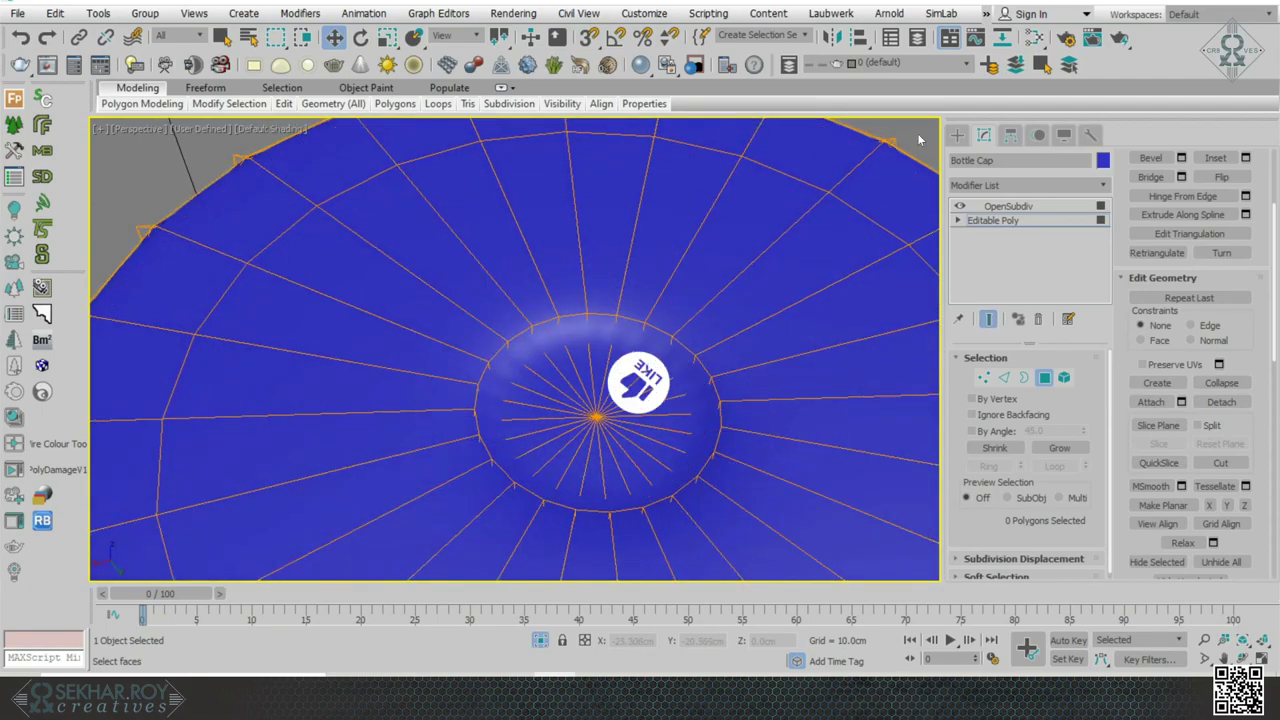
{"action": "key", "text": "F4"}
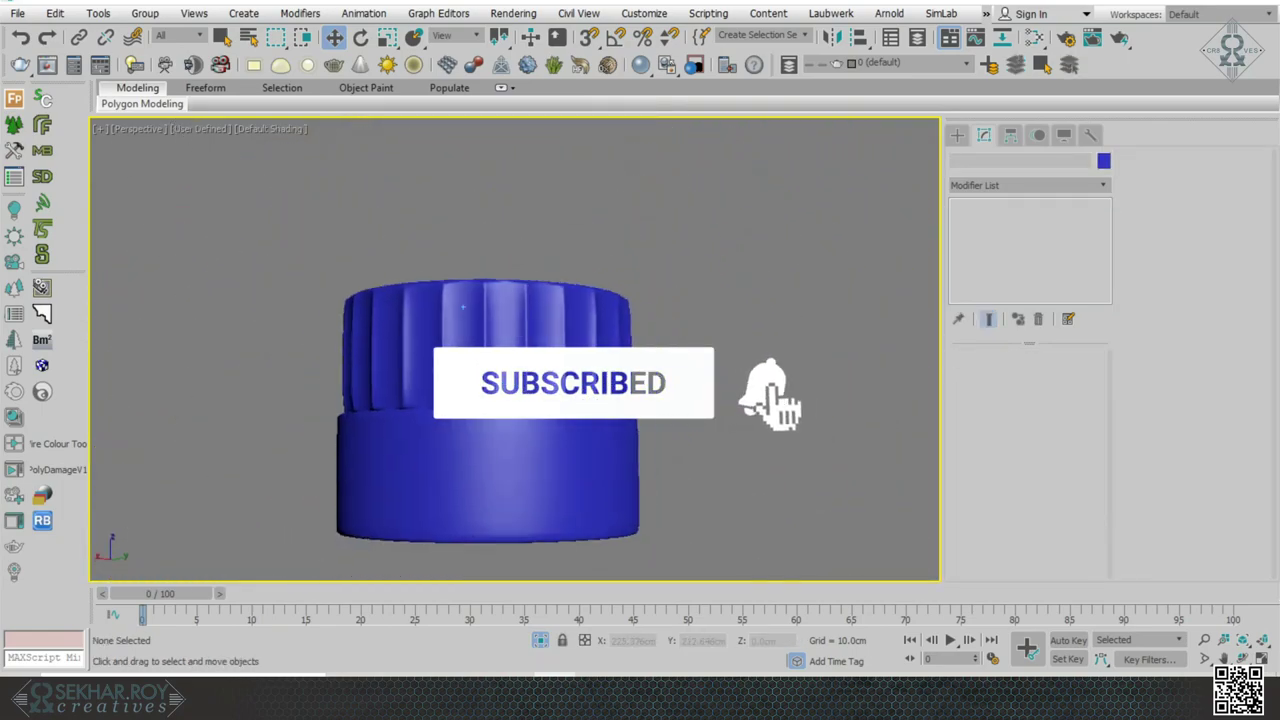
- Exit isolation to show the whole bottle and lower the cap to Z -0.047 cm above the neck ring
{"action": "middle_click_drag", "start_coordinate": [463, 307], "coordinate": [565, 620], "text": "alt"}
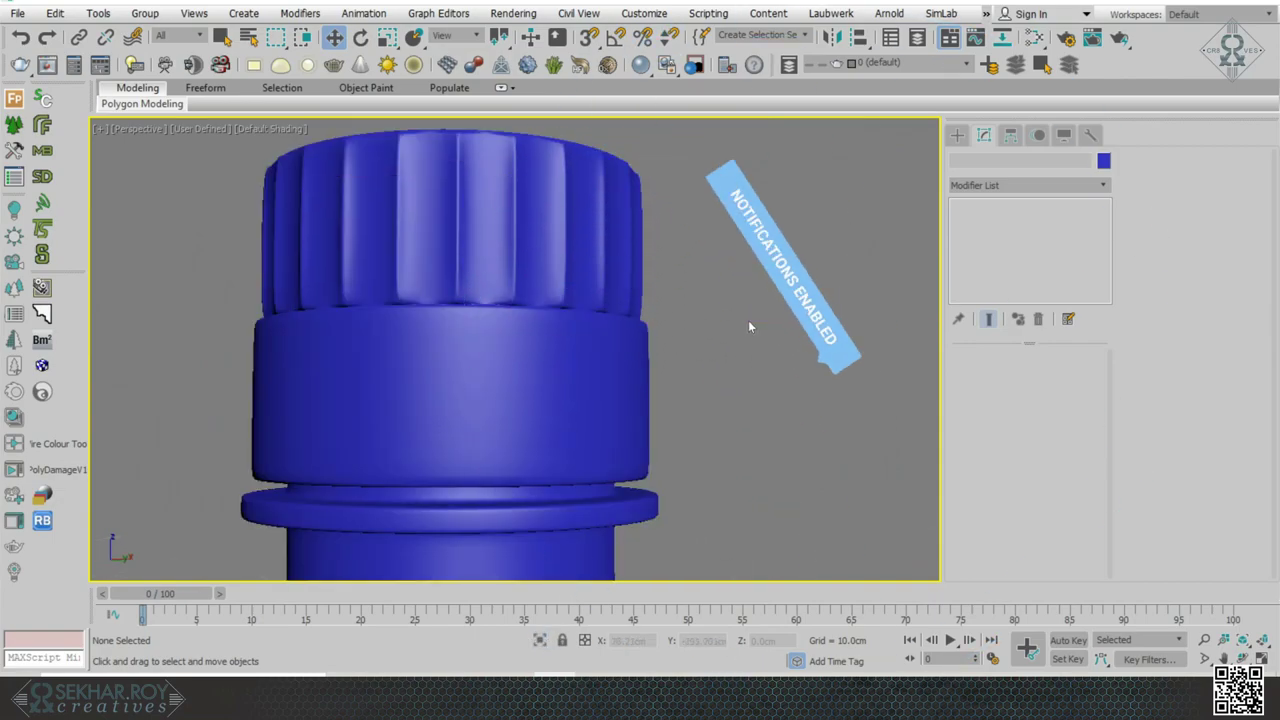
{"action": "scroll", "coordinate": [748, 320], "scroll_direction": "down", "scroll_amount": 10}
{"action": "scroll", "coordinate": [748, 326], "scroll_direction": "down", "scroll_amount": 5}
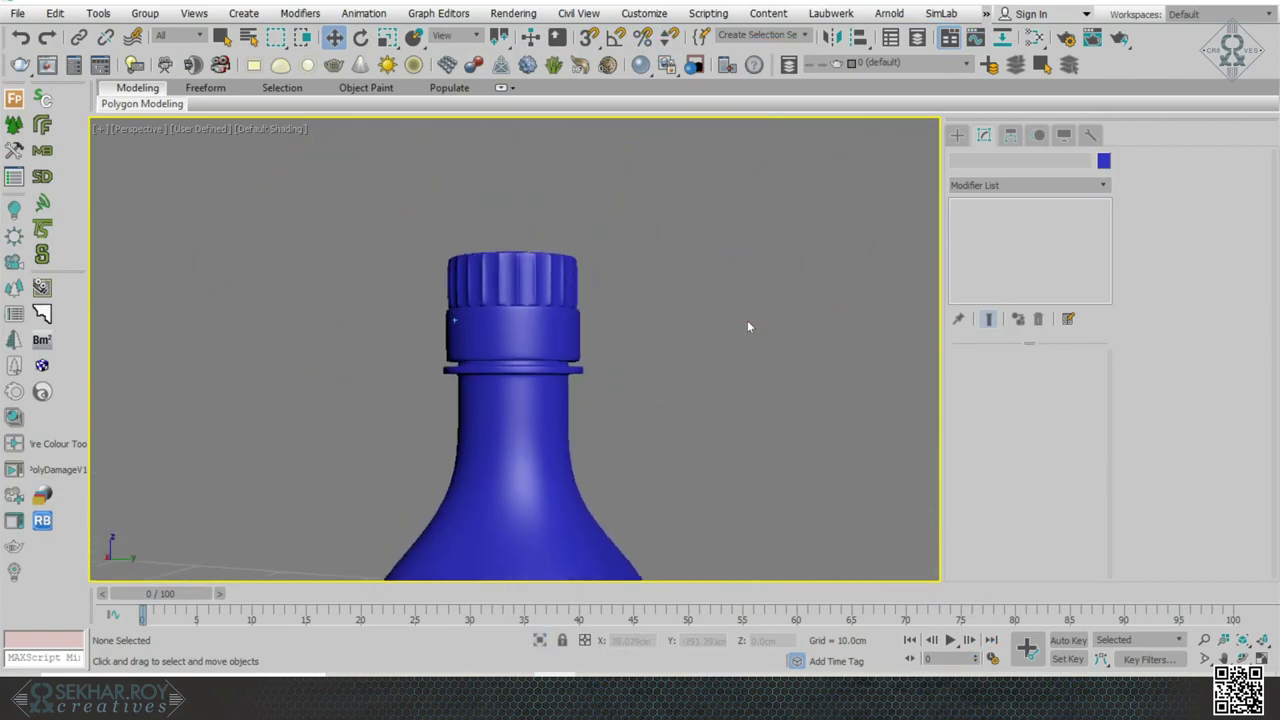
{"action": "scroll", "coordinate": [500, 340], "scroll_direction": "up", "scroll_amount": 3}
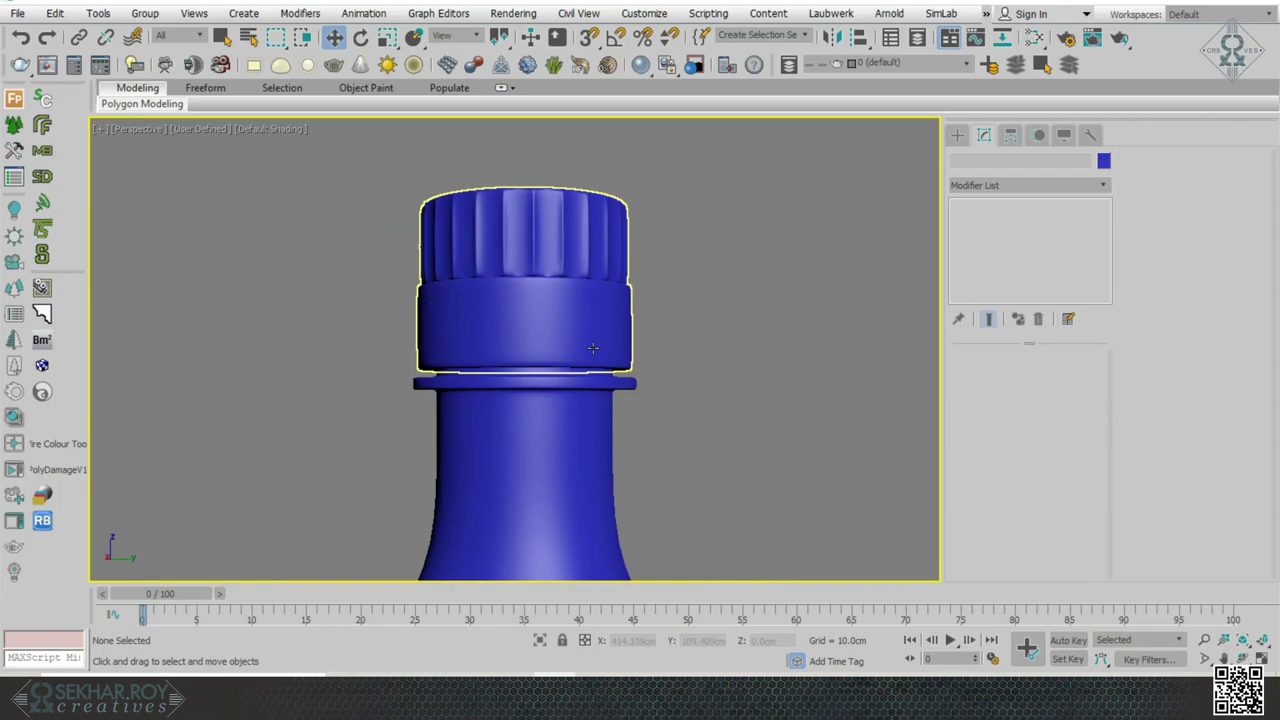
{"action": "left_click", "coordinate": [558, 318]}
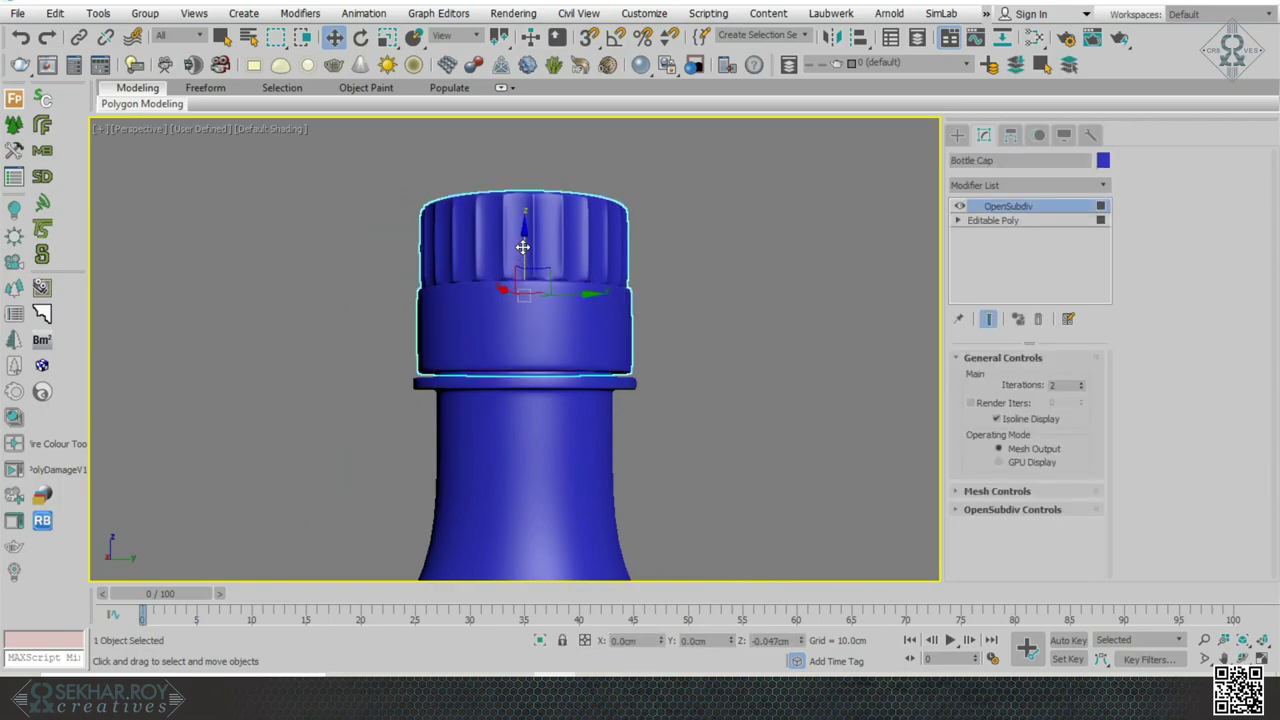
{"action": "left_click", "coordinate": [755, 243]}
{"action": "scroll", "coordinate": [755, 243], "scroll_direction": "down", "scroll_amount": 4}
{"action": "middle_click_drag", "start_coordinate": [755, 243], "coordinate": [693, 360], "text": "alt"}
{"action": "scroll", "coordinate": [693, 360], "scroll_direction": "down", "scroll_amount": 3}
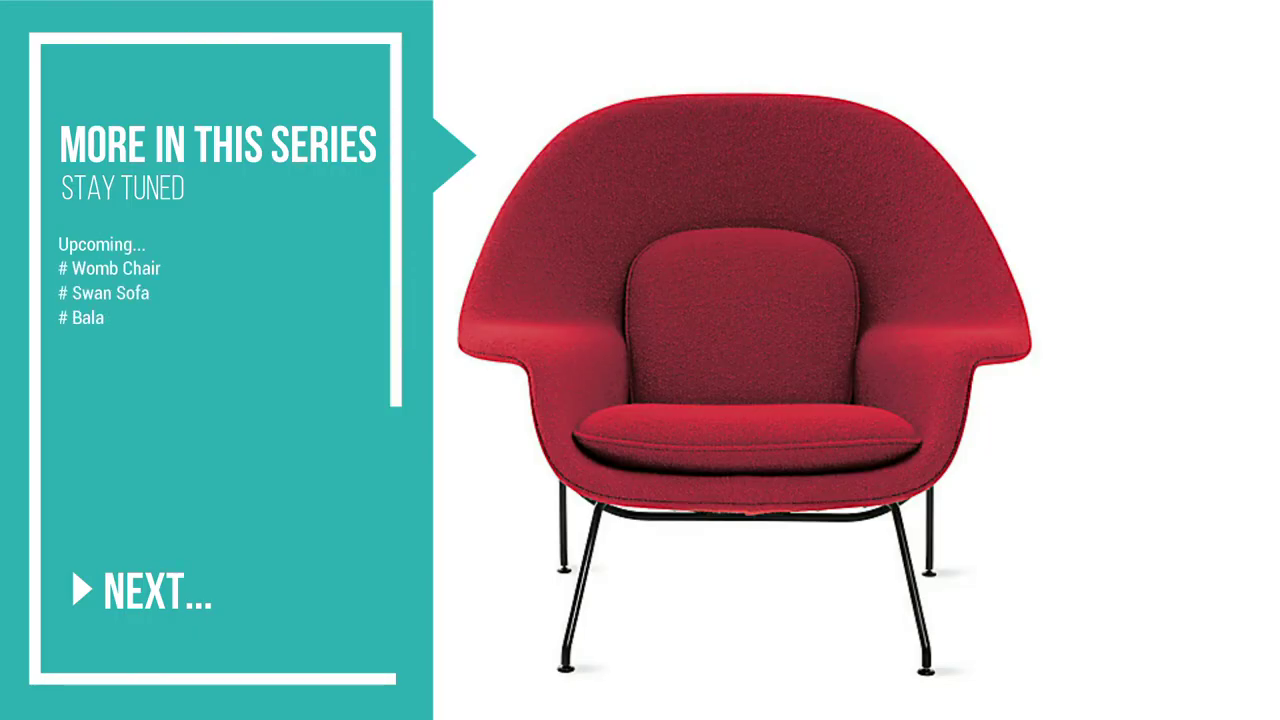